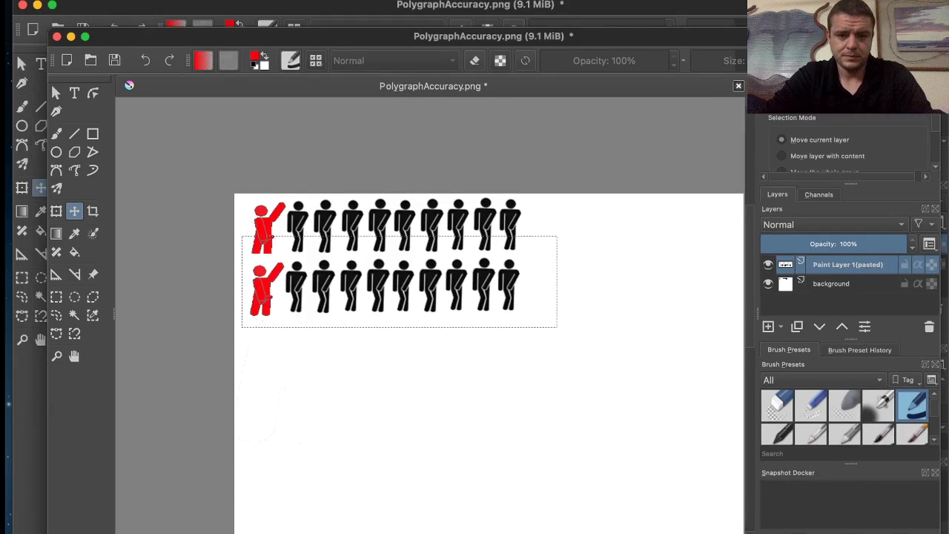
- Move the pasted second row of figures down, leaving a gap beneath the first row and aligning both rows horizontally
{"action": "key", "text": "super+shift+a"}
{"action": "mouse_move", "coordinate": [386, 281]}
{"action": "left_mouse_down"}
{"action": "mouse_move", "coordinate": [381, 346]}
{"action": "mouse_move", "coordinate": [386, 275]}
{"action": "left_mouse_up"}
{"action": "key", "text": "shift+Down"}
{"action": "key", "text": "shift+Down"}
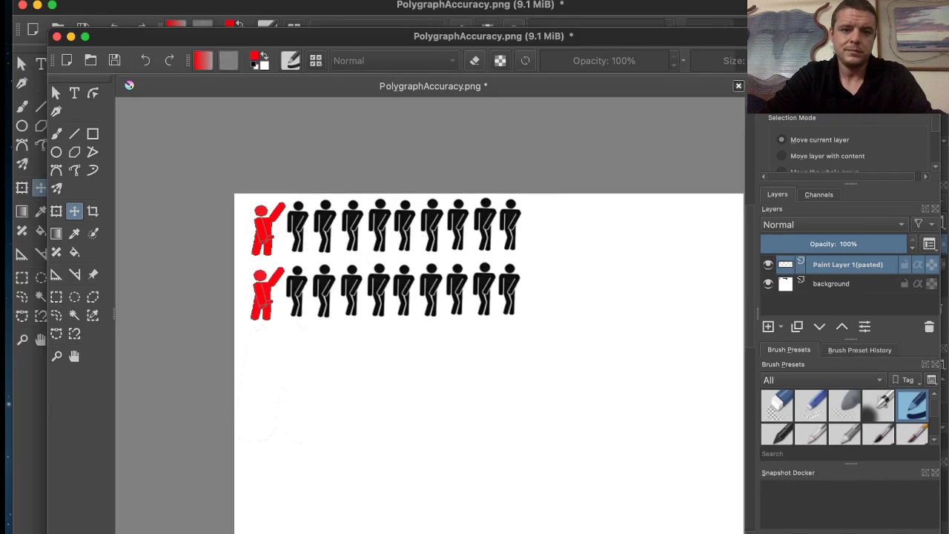
{"action": "key", "text": "shift+Down"}
{"action": "key", "text": "shift+Down"}
{"action": "key", "text": "shift+Down"}
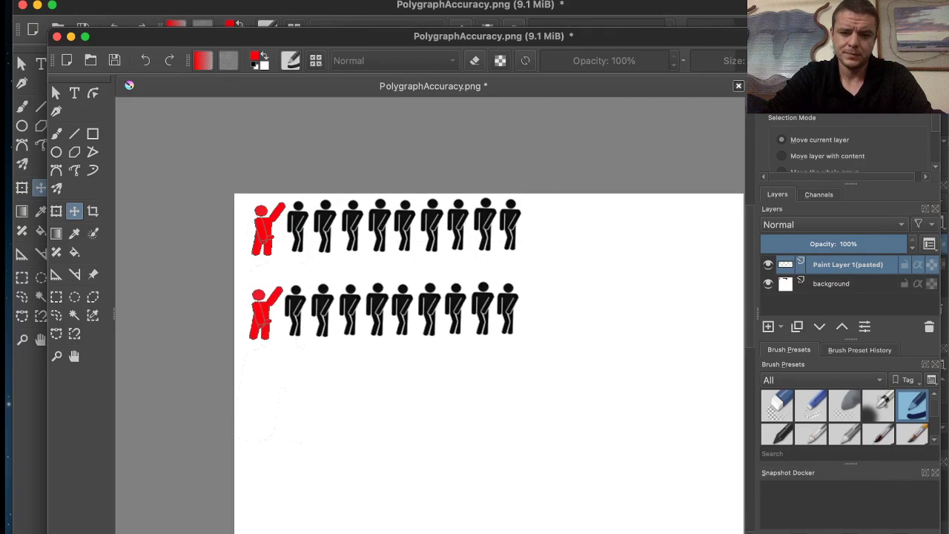
{"action": "left_click_drag", "start_coordinate": [385, 308], "coordinate": [390, 316]}
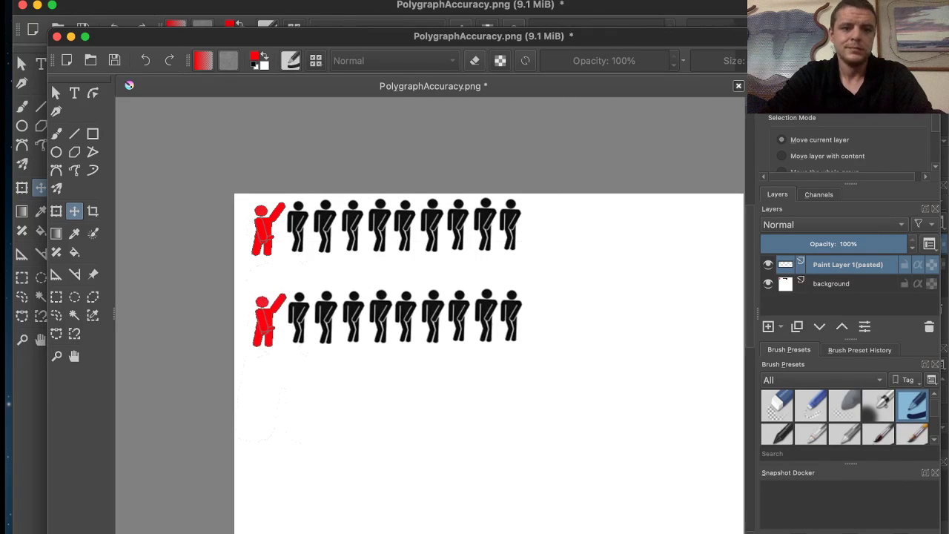
- Duplicate the second row of figures with a rectangular selection and place the copy beneath it as a third row
{"action": "left_click", "coordinate": [23, 279]}
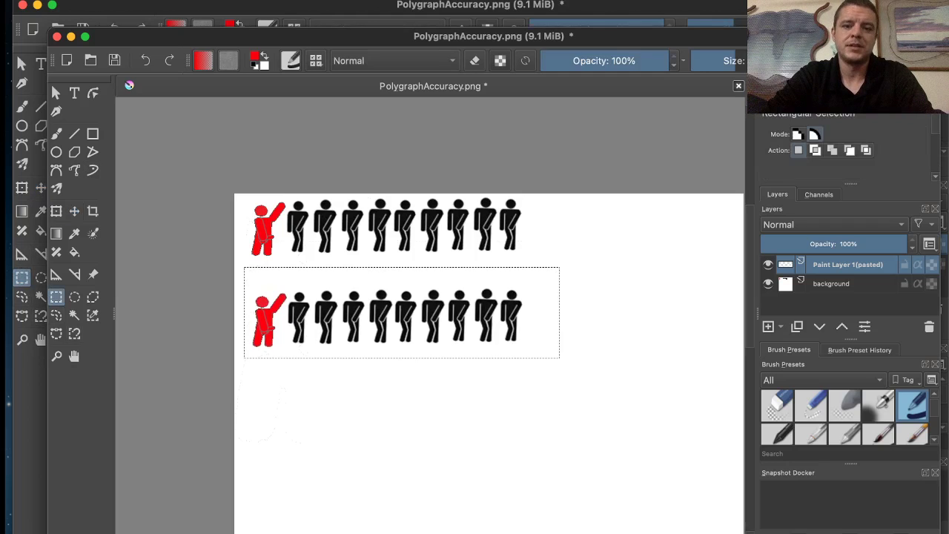
{"action": "key", "text": "ctrl+shift+a"}
{"action": "left_click_drag", "start_coordinate": [535, 353], "coordinate": [199, 285]}
{"action": "key", "text": "ctrl+c"}
{"action": "key", "text": "ctrl+v"}
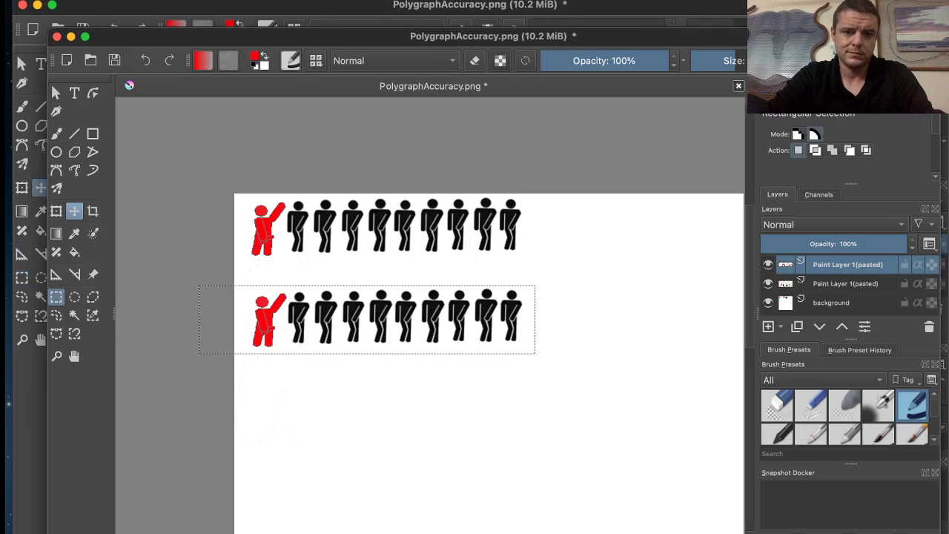
{"action": "left_click", "coordinate": [74, 212]}
{"action": "left_click_drag", "start_coordinate": [386, 319], "coordinate": [385, 398]}
{"action": "scroll", "coordinate": [528, 358], "scroll_direction": "down", "scroll_amount": 3}
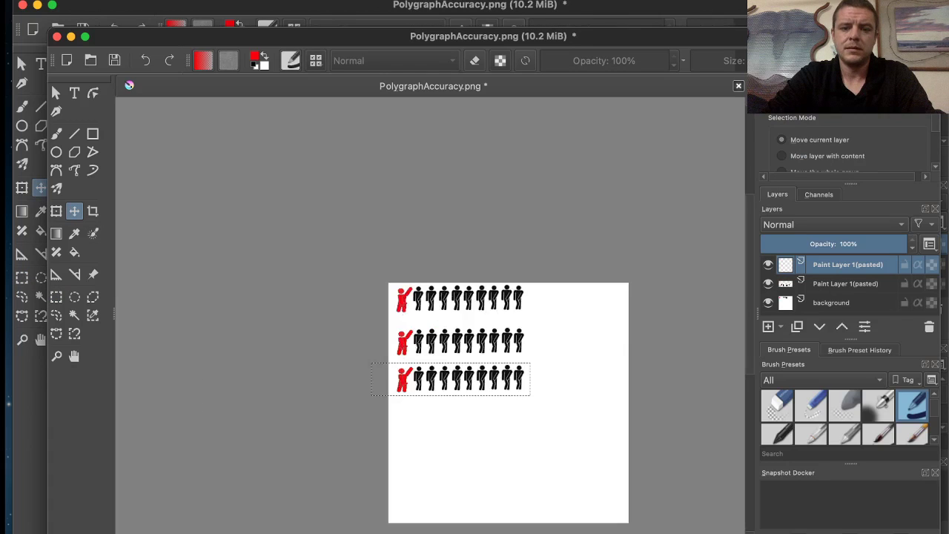
{"action": "scroll", "coordinate": [532, 334], "scroll_direction": "down", "scroll_amount": 2}
{"action": "scroll", "coordinate": [532, 326], "scroll_direction": "up", "scroll_amount": 3}
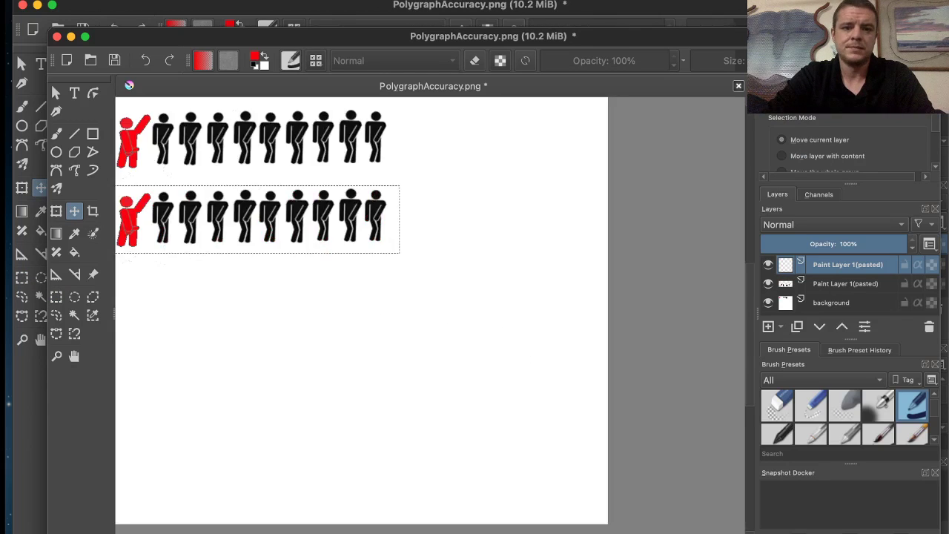
{"action": "scroll", "coordinate": [475, 311], "scroll_direction": "down", "scroll_amount": 1}
- Duplicate the third row from its own layer and place the copy directly beneath it as a fourth row
{"action": "left_click", "coordinate": [23, 278]}
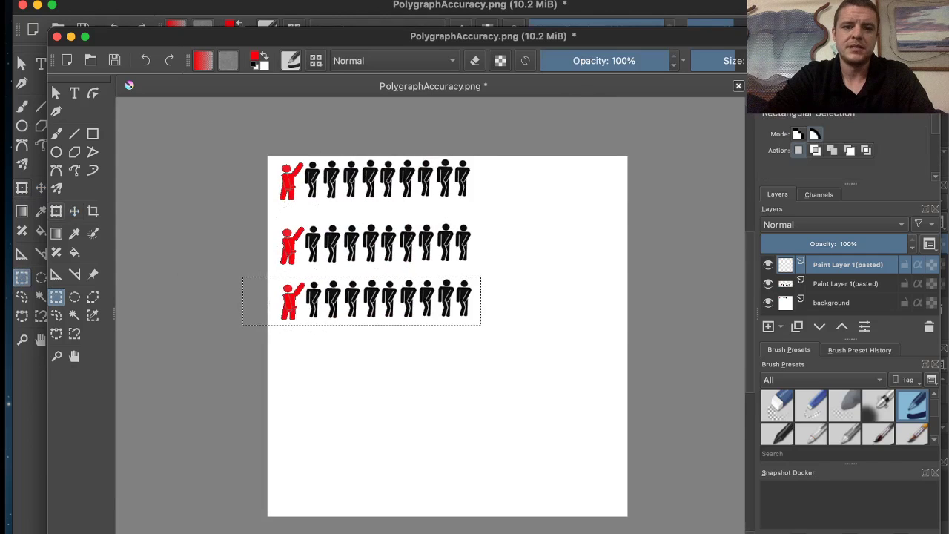
{"action": "key", "text": "super+shift+a"}
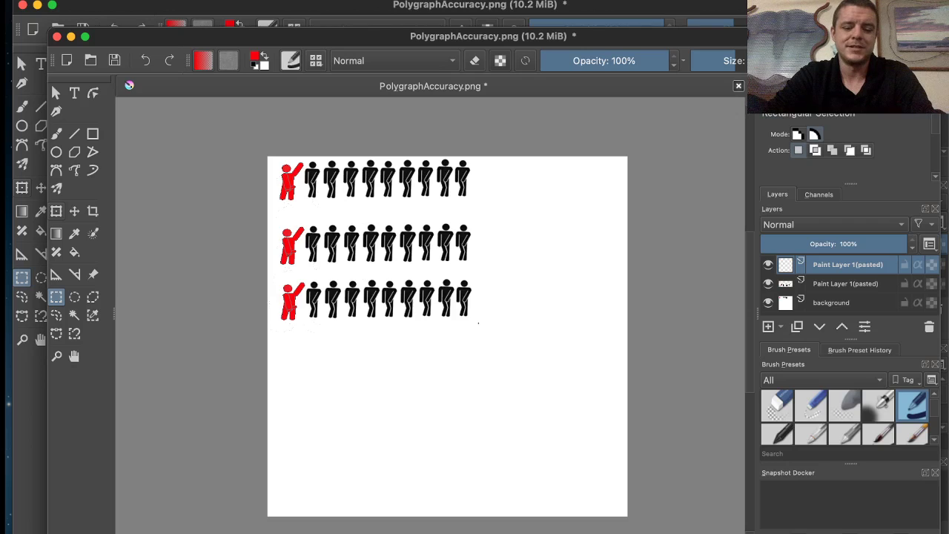
{"action": "left_click_drag", "start_coordinate": [479, 323], "coordinate": [213, 120]}
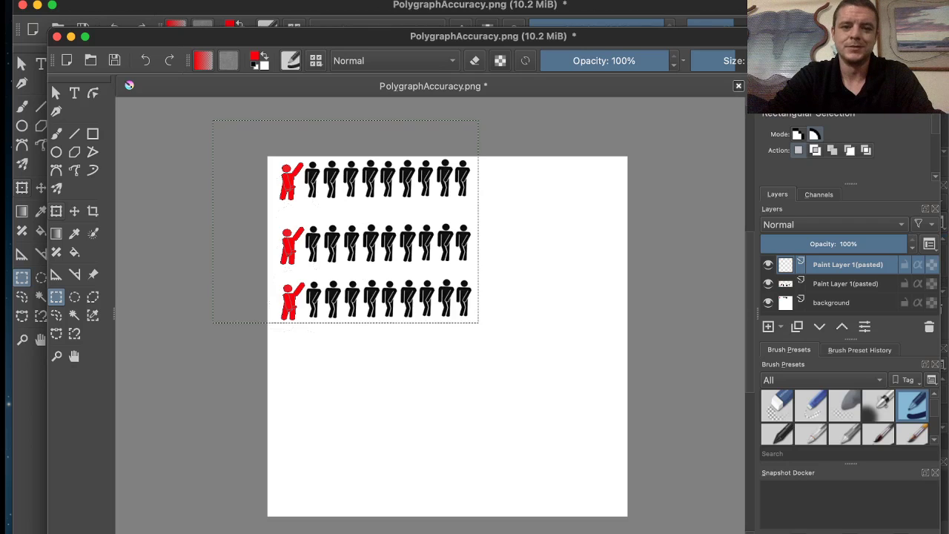
{"action": "key", "text": "ctrl+c"}
{"action": "key", "text": "ctrl+v"}
{"action": "left_click", "coordinate": [39, 191]}
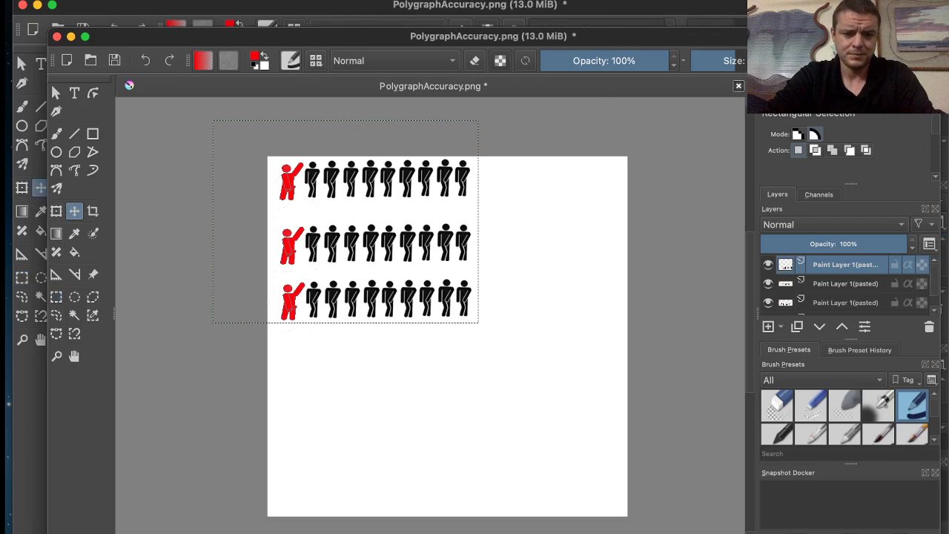
{"action": "left_click_drag", "start_coordinate": [375, 299], "coordinate": [374, 347]}
- Merge all the pasted row layers down into the background layer
{"action": "left_click", "coordinate": [22, 278]}
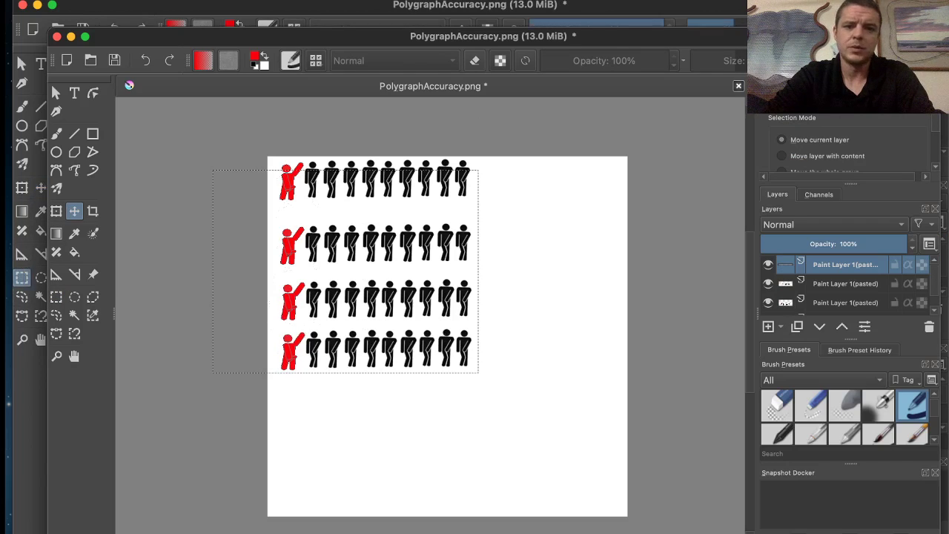
{"action": "left_click", "coordinate": [57, 297]}
{"action": "left_click", "coordinate": [534, 297]}
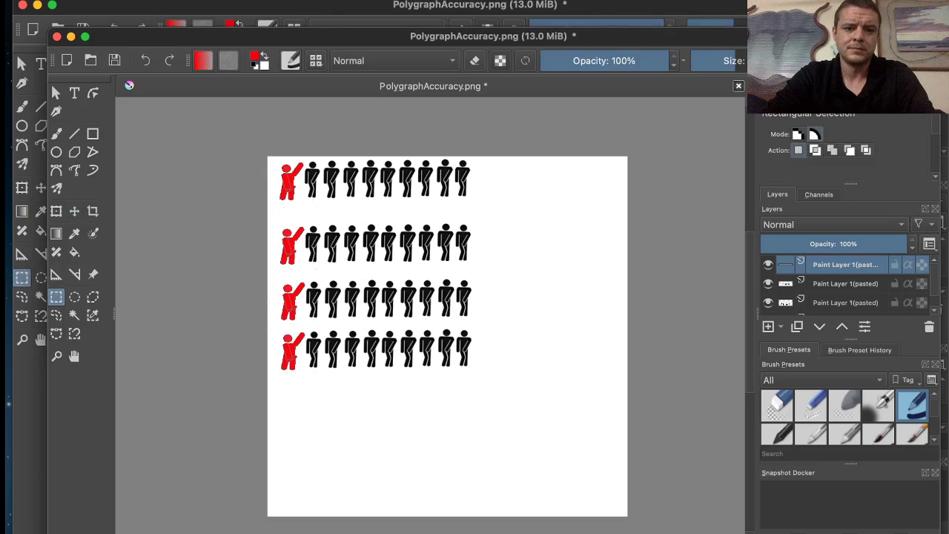
{"action": "left_click_drag", "start_coordinate": [448, 338], "coordinate": [268, 376]}
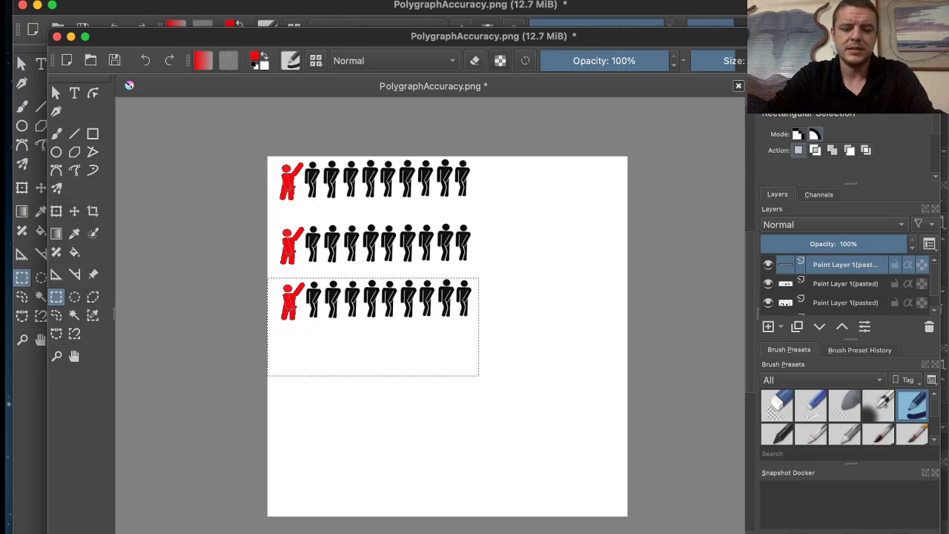
{"action": "key", "text": "ctrl+v"}
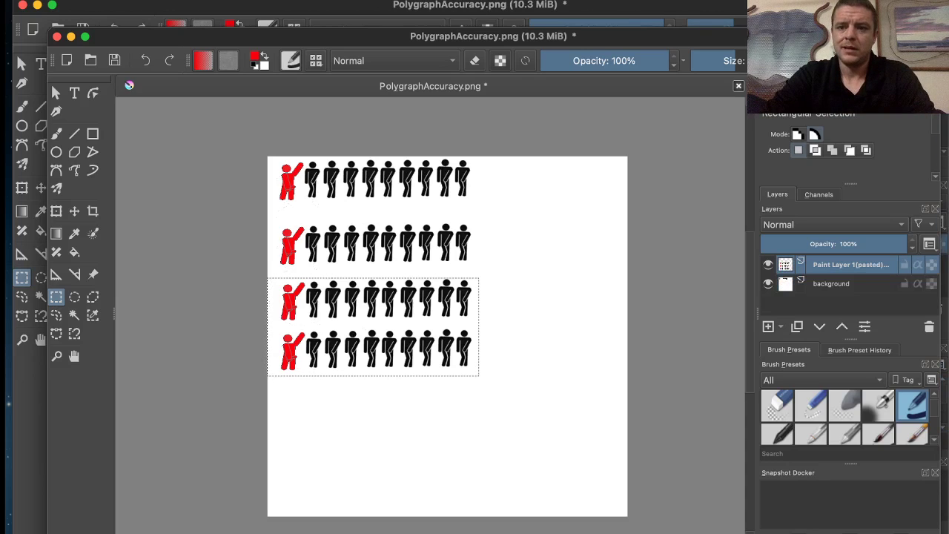
{"action": "key", "text": "ctrl+e"}
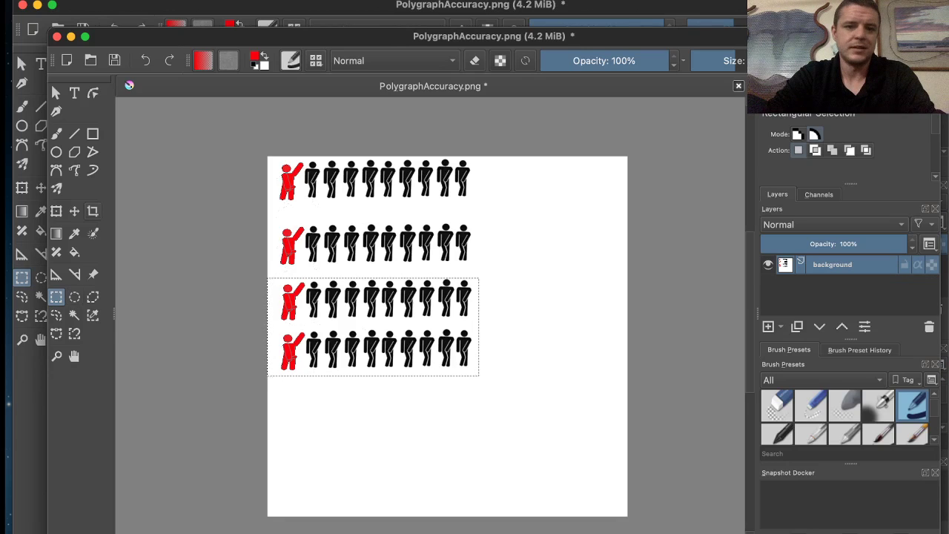
- Cut the lower three rows onto a new layer and move them up close beneath the first row
{"action": "left_click_drag", "start_coordinate": [475, 221], "coordinate": [277, 378]}
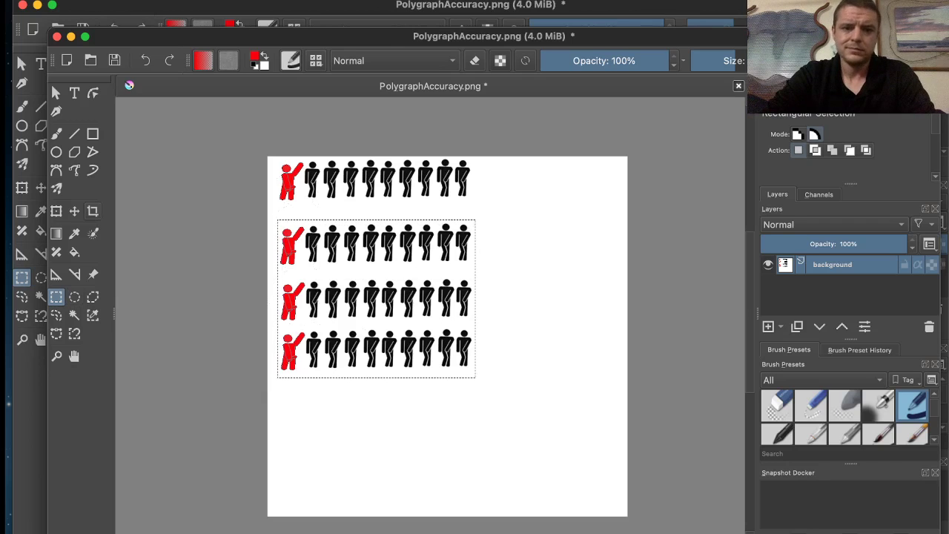
{"action": "key", "text": "ctrl+x"}
{"action": "key", "text": "ctrl+v"}
{"action": "left_click", "coordinate": [40, 192]}
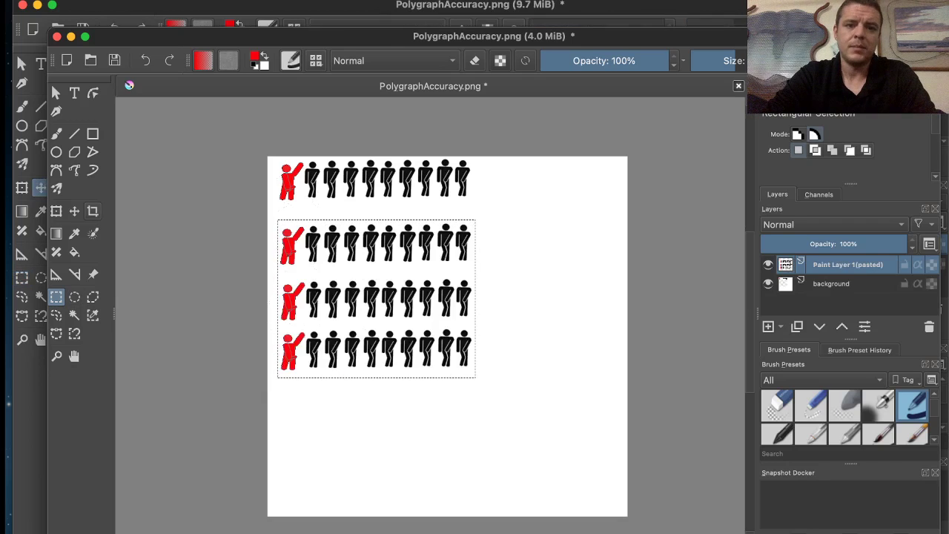
{"action": "left_click", "coordinate": [74, 211]}
{"action": "left_click_drag", "start_coordinate": [377, 298], "coordinate": [375, 275]}
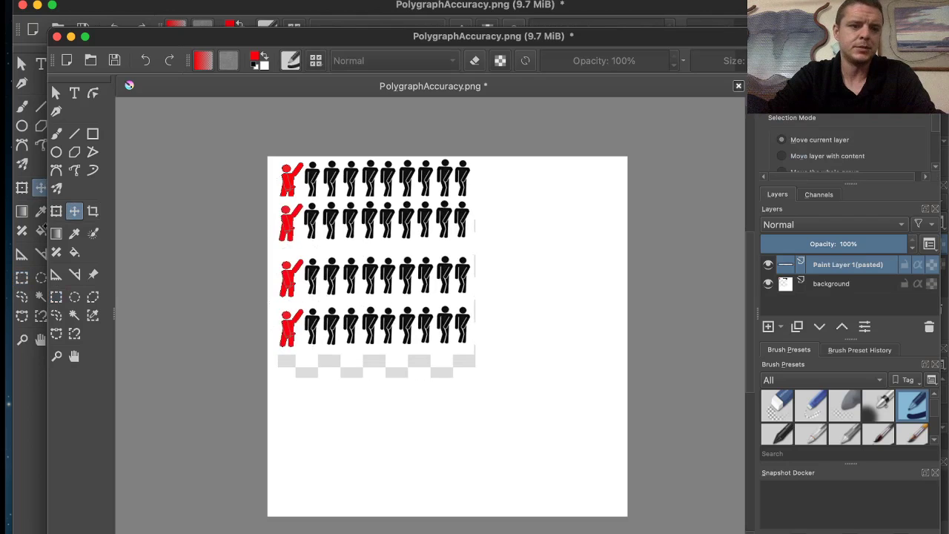
- Cut the third and fourth rows with a rectangular selection and paste them onto a separate layer
{"action": "left_click", "coordinate": [22, 277]}
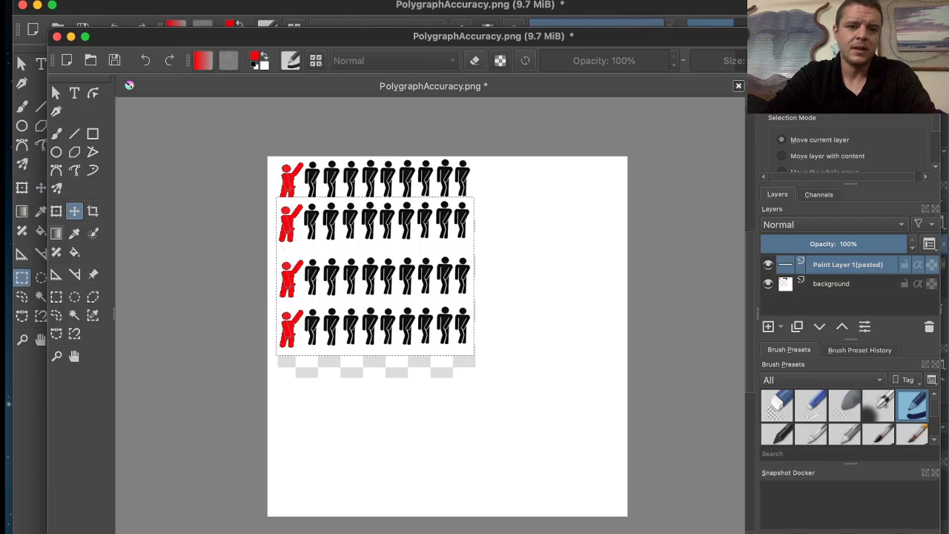
{"action": "left_click", "coordinate": [57, 296]}
{"action": "left_click", "coordinate": [519, 311]}
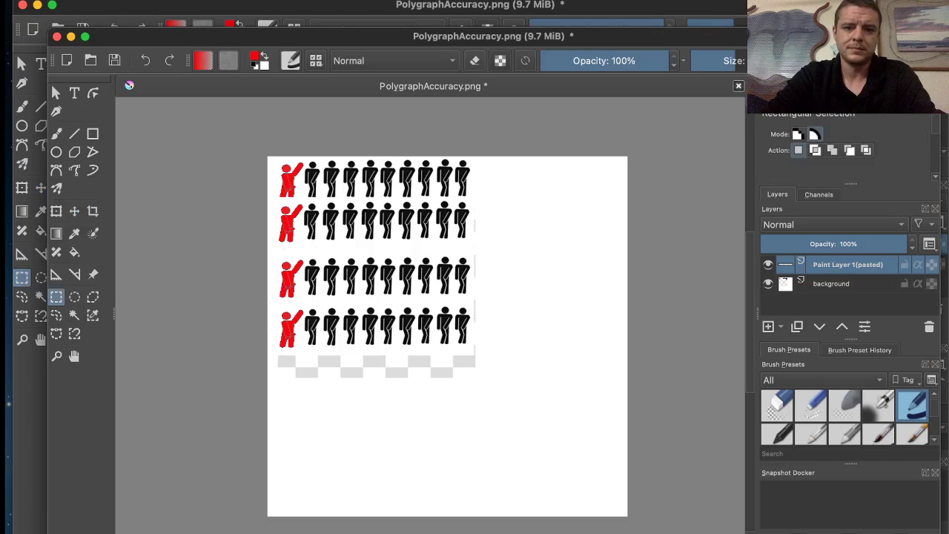
{"action": "left_click_drag", "start_coordinate": [268, 255], "coordinate": [478, 349]}
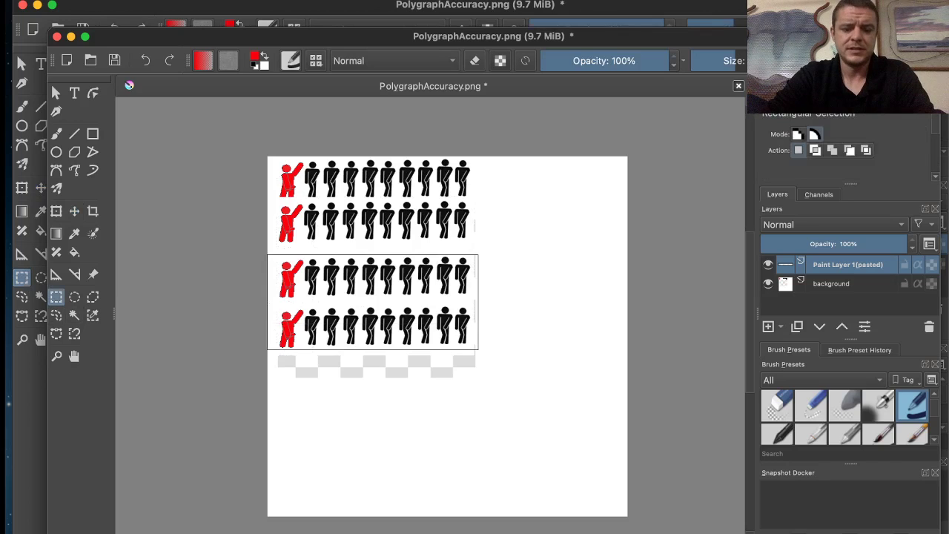
{"action": "key", "text": "Delete"}
{"action": "key", "text": "super+v"}
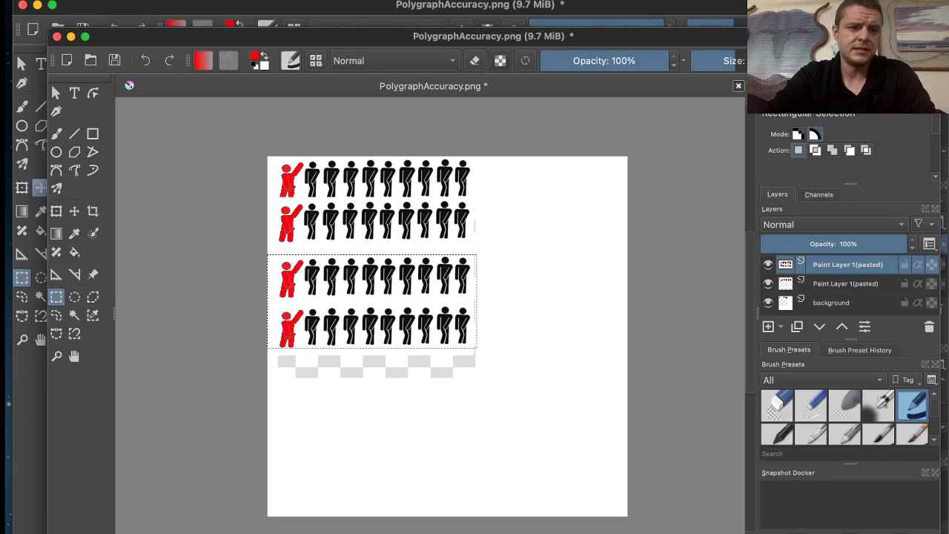
- Move the separated two rows up to close the gap beneath the second row and align them with the rows above
{"action": "key", "text": "t"}
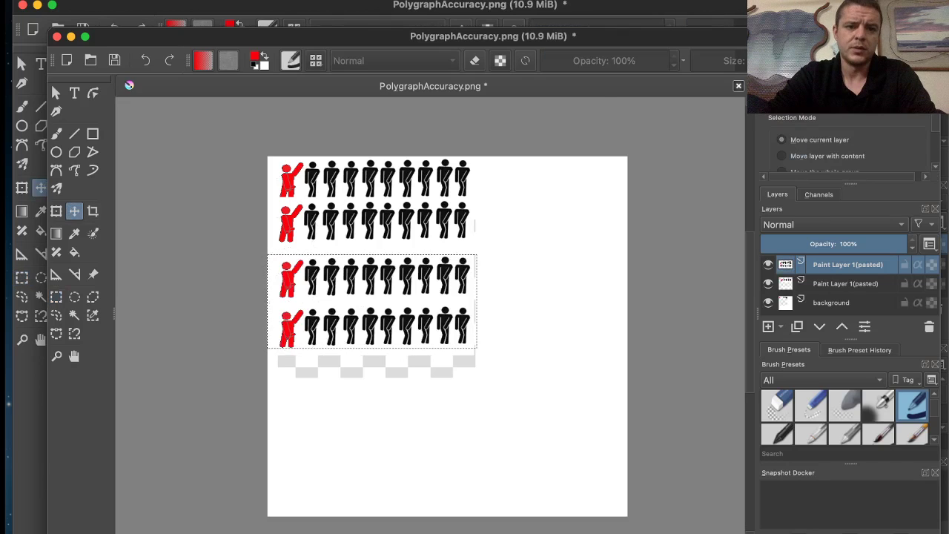
{"action": "left_click_drag", "start_coordinate": [372, 302], "coordinate": [373, 293]}
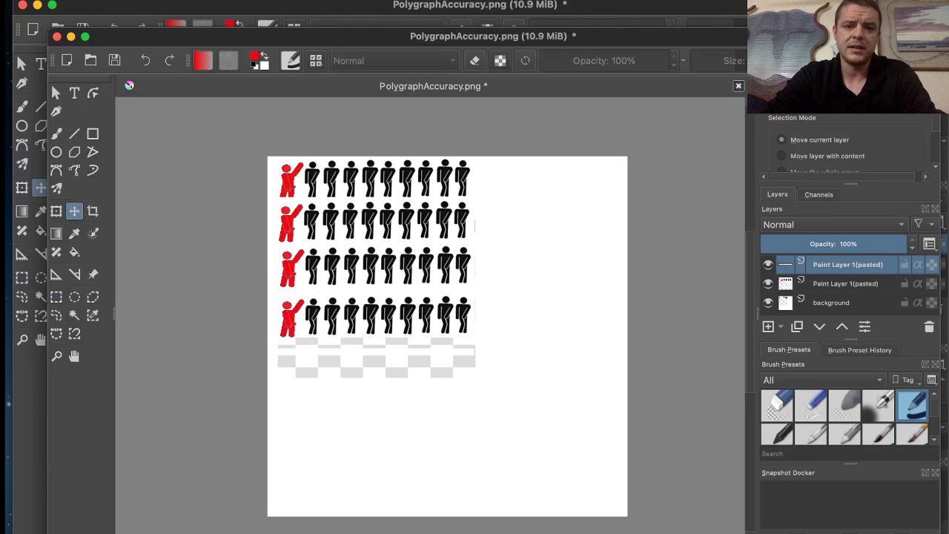
{"action": "key", "text": "Right"}
{"action": "key", "text": "Right"}
{"action": "key", "text": "Right"}
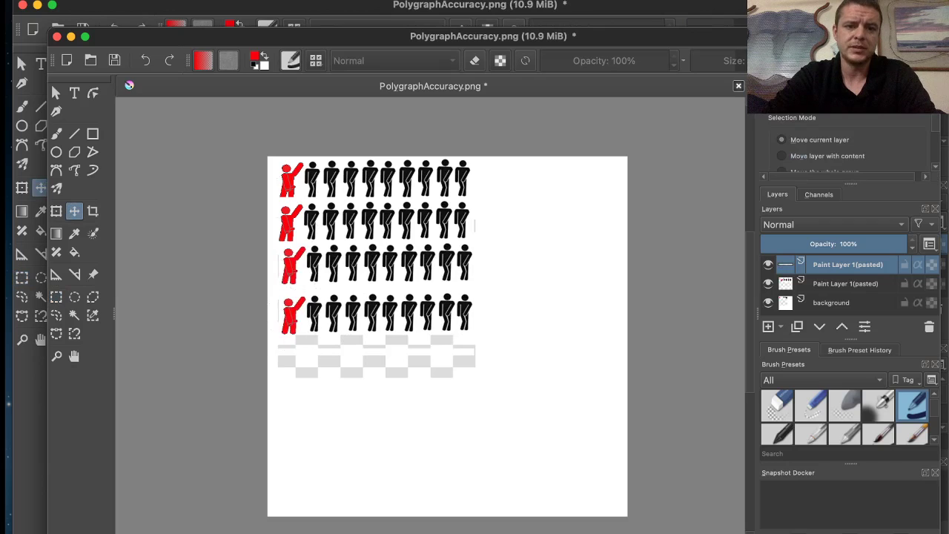
{"action": "key", "text": "Left"}
{"action": "key", "text": "Left"}
{"action": "key", "text": "Left"}
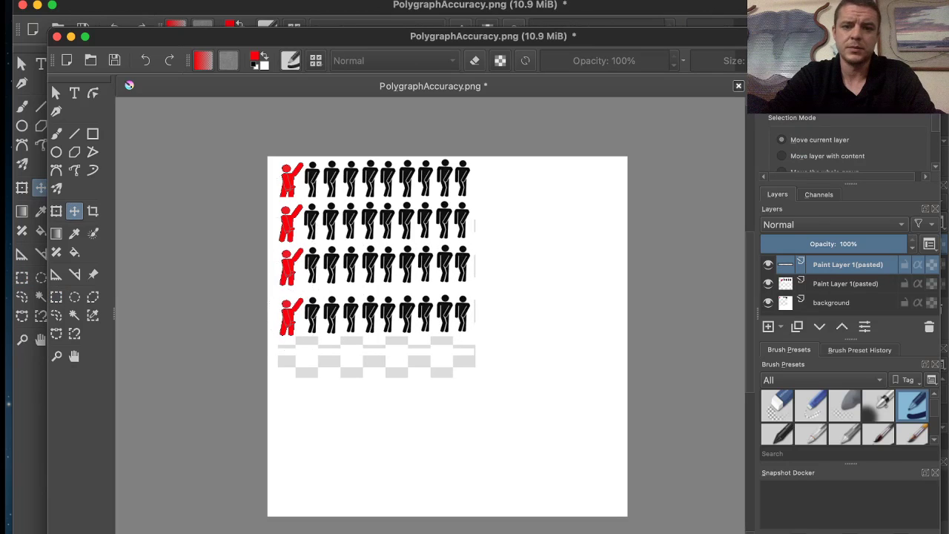
{"action": "key", "text": "Return"}
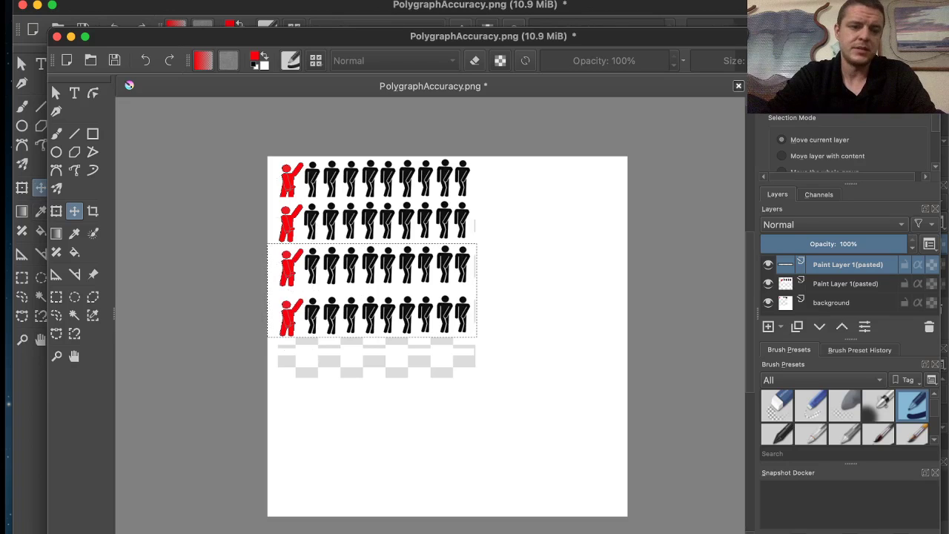
- Duplicate the two lower rows from their layer and place the copy beneath them as the fifth and sixth rows
{"action": "key", "text": "ctrl+r"}
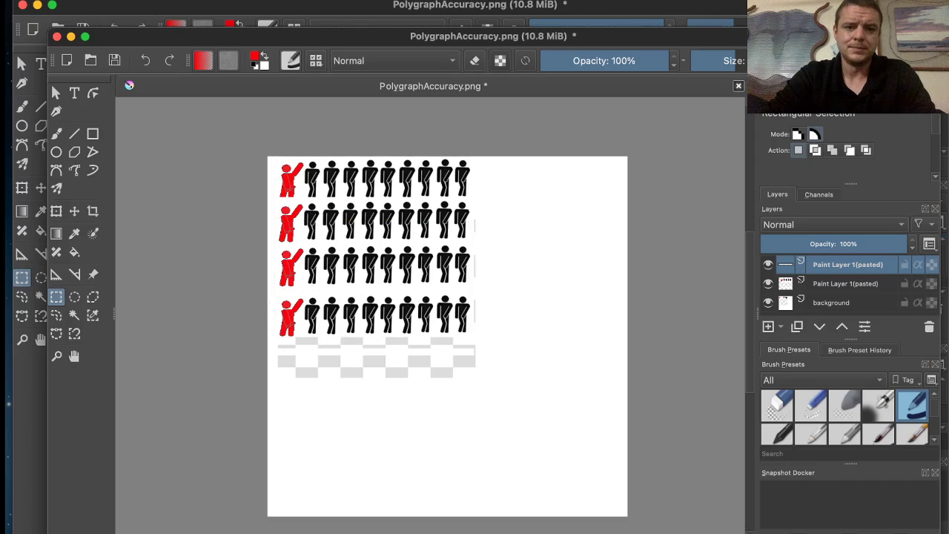
{"action": "left_click_drag", "start_coordinate": [275, 155], "coordinate": [482, 336]}
{"action": "left_click", "coordinate": [40, 188]}
{"action": "key", "text": "super+v"}
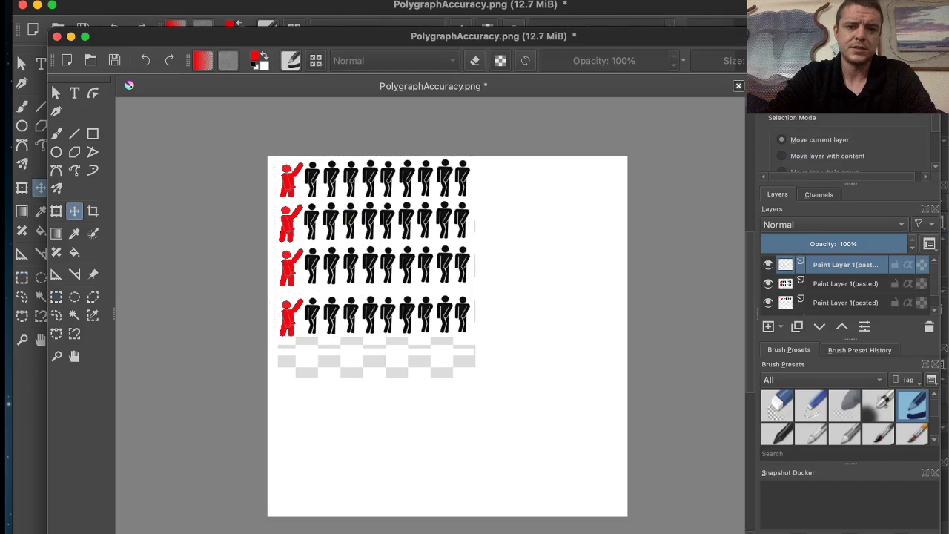
{"action": "left_click_drag", "start_coordinate": [374, 289], "coordinate": [374, 382]}
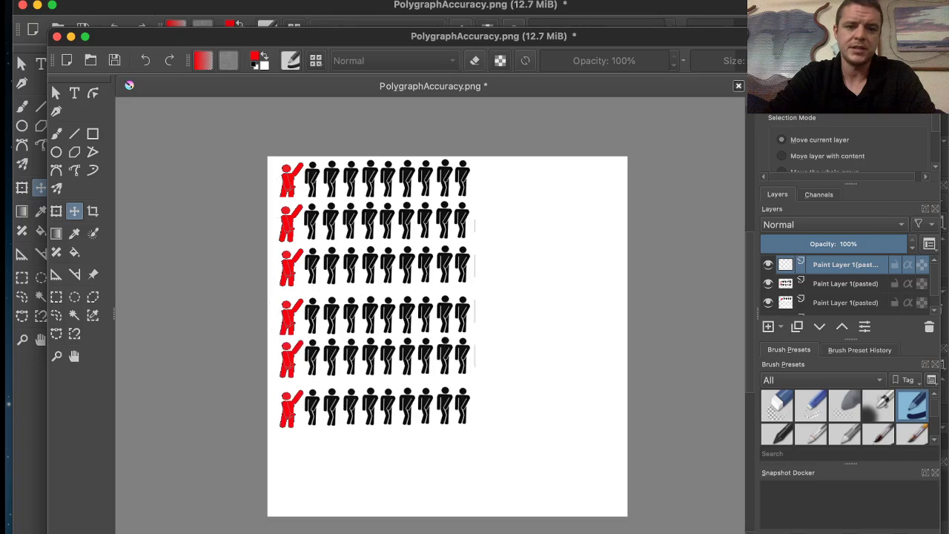
{"action": "left_click_drag", "start_coordinate": [374, 381], "coordinate": [375, 383]}
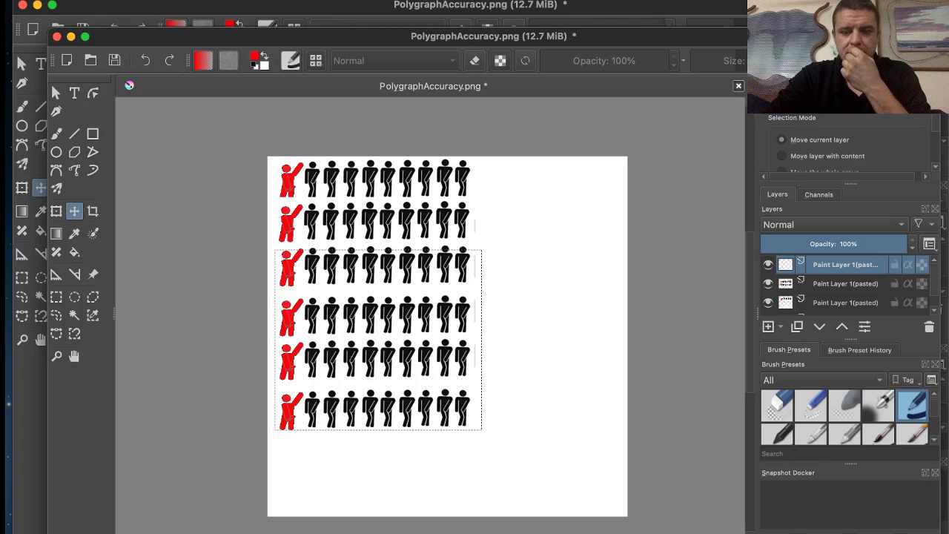
- Enlarge the canvas to about twice its width and height, keeping the existing artwork centred
{"action": "scroll", "coordinate": [571, 327], "scroll_direction": "down", "scroll_amount": 3}
{"action": "scroll", "coordinate": [573, 326], "scroll_direction": "up", "scroll_amount": 4}
{"action": "left_click_drag", "start_coordinate": [573, 325], "coordinate": [548, 251]}
{"action": "scroll", "coordinate": [549, 250], "scroll_direction": "down", "scroll_amount": 3}
{"action": "scroll", "coordinate": [549, 251], "scroll_direction": "up", "scroll_amount": 1}
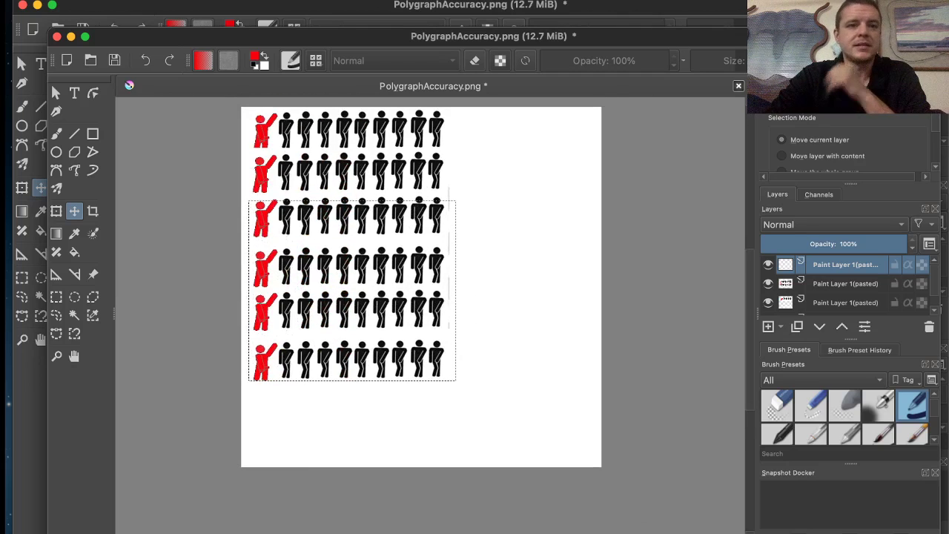
{"action": "left_click", "coordinate": [185, 0]}
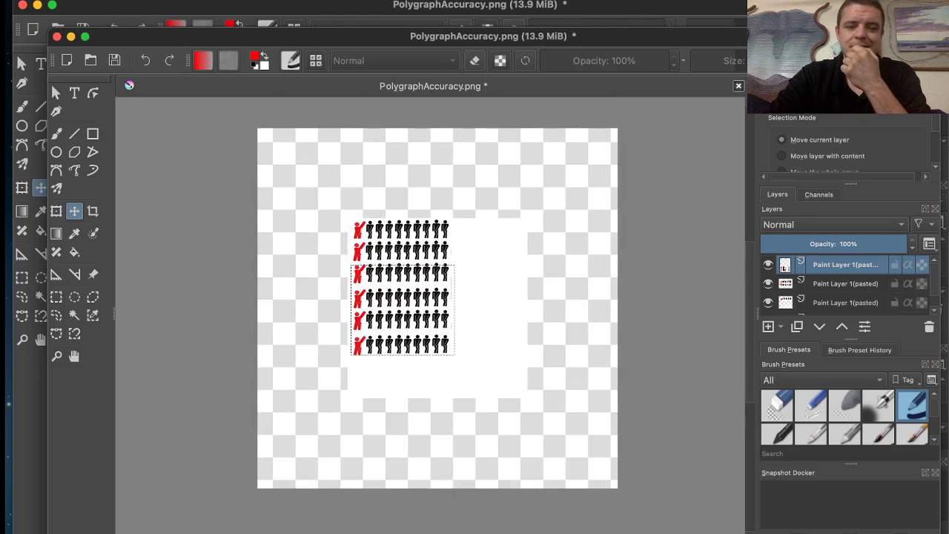
- Merge all layers into one, and cut the six rows with a rectangular selection and paste them onto a separate layer
{"action": "left_click", "coordinate": [22, 280]}
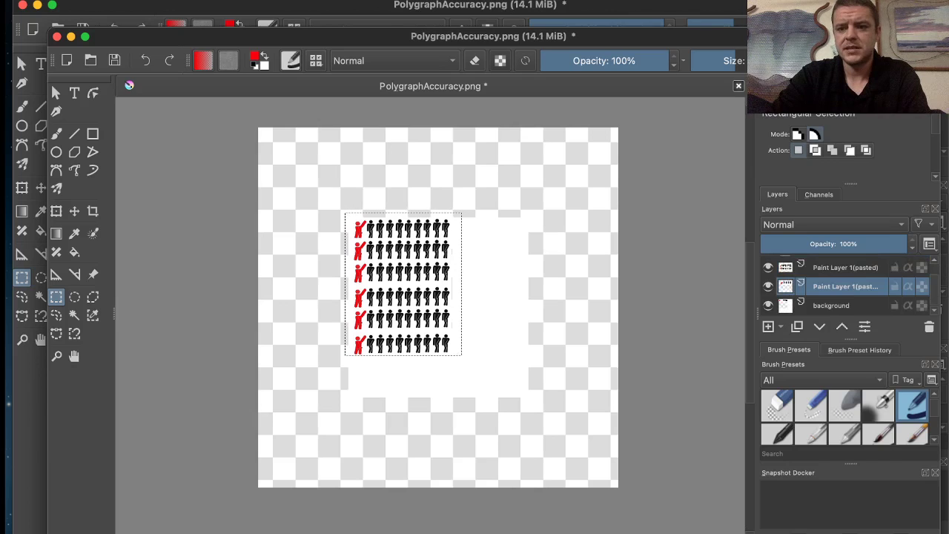
{"action": "left_click", "coordinate": [832, 306]}
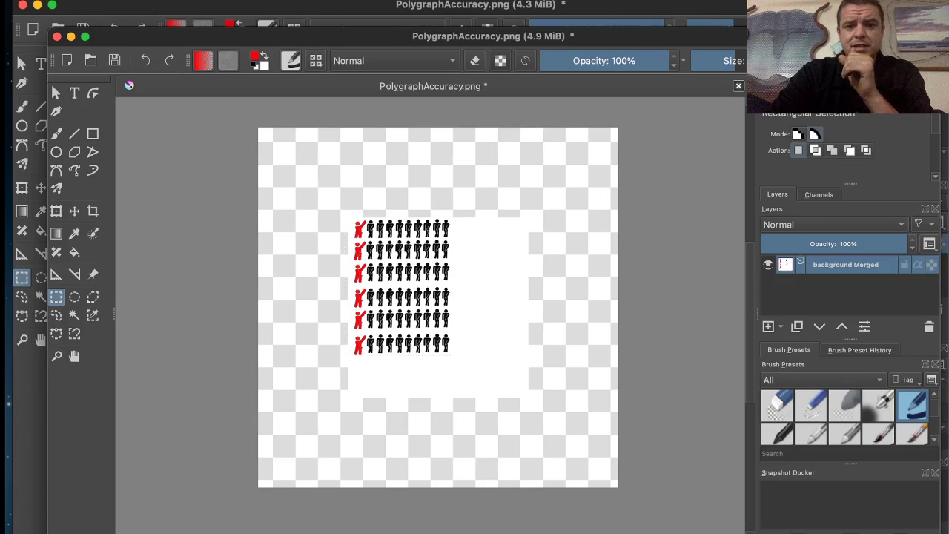
{"action": "left_click_drag", "start_coordinate": [319, 191], "coordinate": [474, 374]}
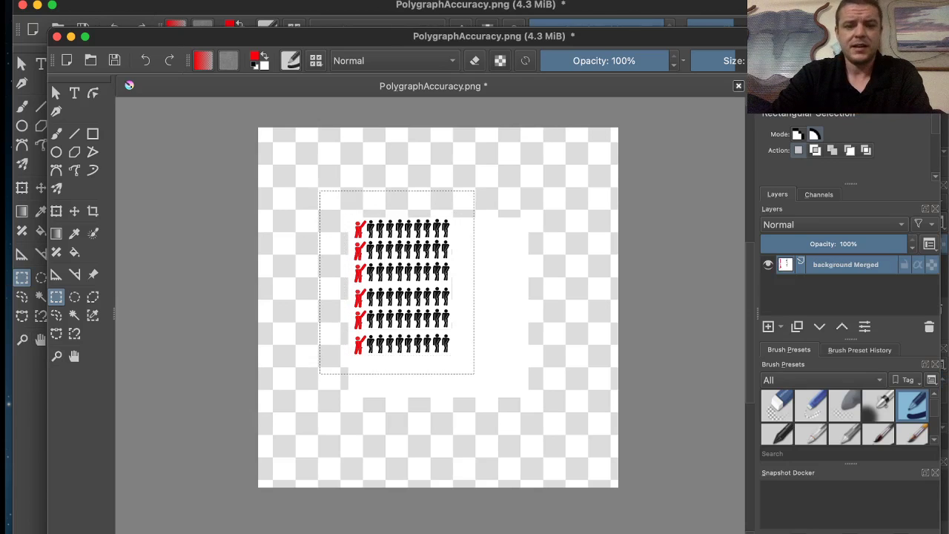
{"action": "key", "text": "ctrl+x"}
{"action": "key", "text": "ctrl+v"}
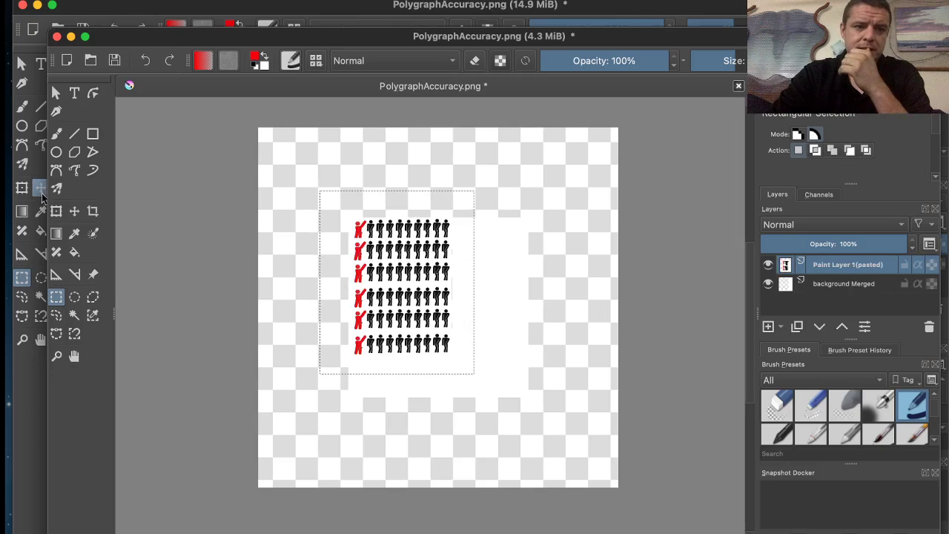
- Move the pasted block of six rows into the upper-left corner of the canvas, keeping every figure inside the canvas edges
{"action": "key", "text": "t"}
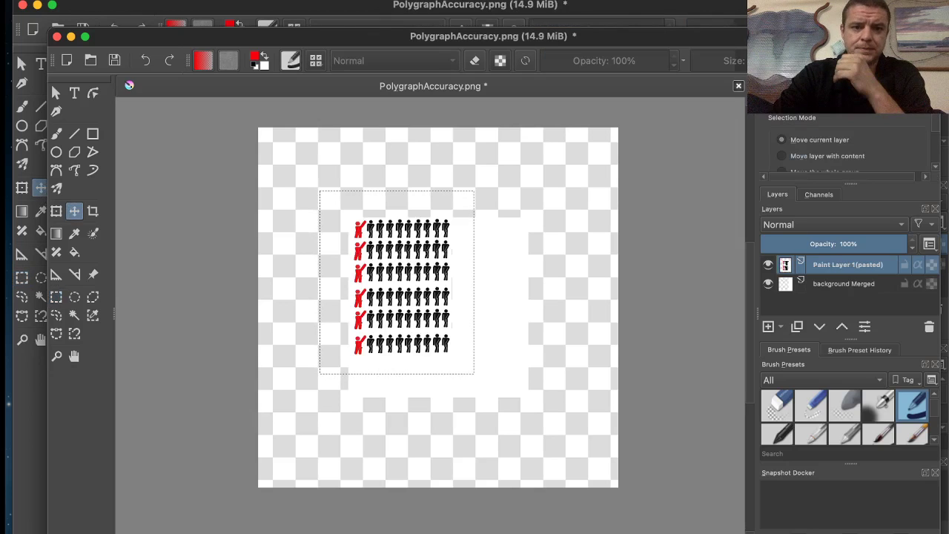
{"action": "left_click_drag", "start_coordinate": [404, 284], "coordinate": [306, 192]}
{"action": "scroll", "coordinate": [366, 219], "scroll_direction": "up", "scroll_amount": 3}
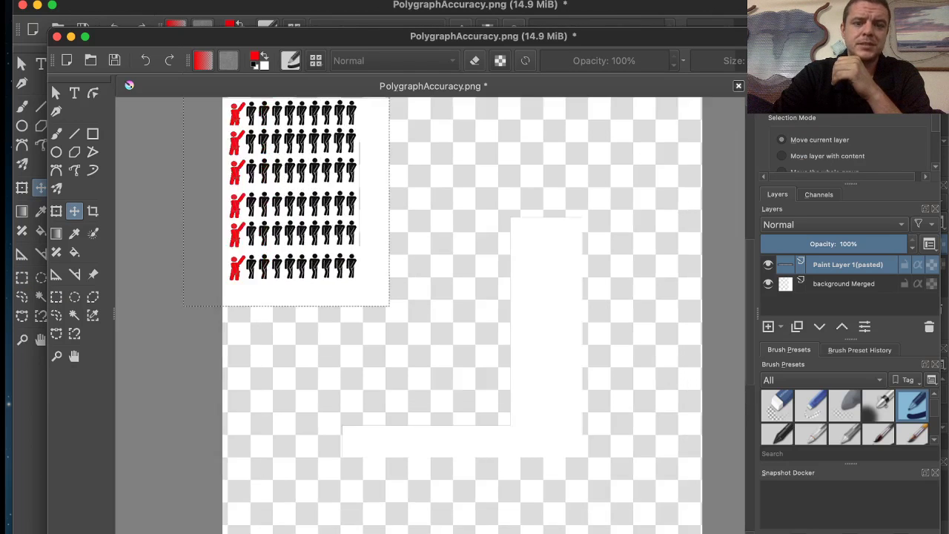
{"action": "left_click_drag", "start_coordinate": [365, 219], "coordinate": [497, 346]}
{"action": "scroll", "coordinate": [512, 378], "scroll_direction": "down", "scroll_amount": 2}
{"action": "scroll", "coordinate": [515, 379], "scroll_direction": "up", "scroll_amount": 1}
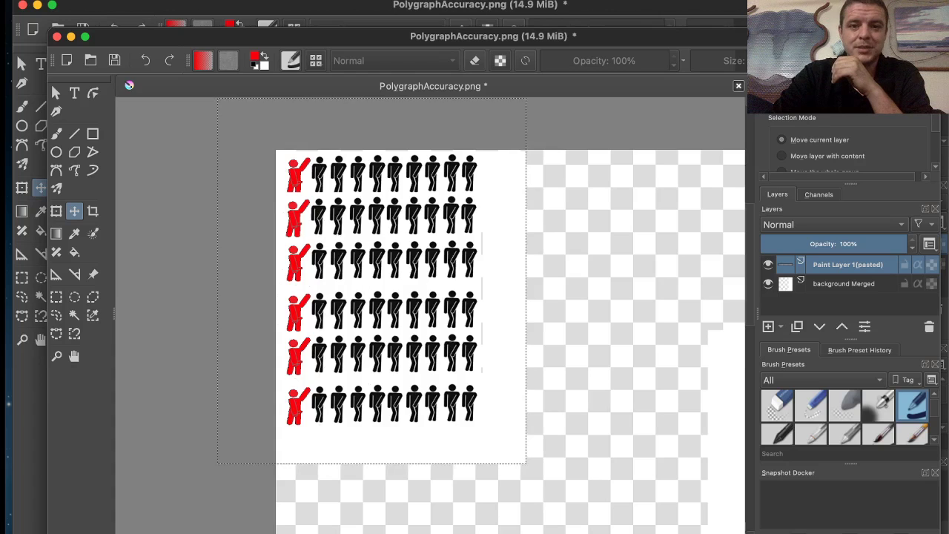
{"action": "scroll", "coordinate": [511, 219], "scroll_direction": "down", "scroll_amount": 2}
{"action": "left_click_drag", "start_coordinate": [511, 219], "coordinate": [303, 122]}
{"action": "key", "text": "super+equal"}
{"action": "key", "text": "super+equal"}
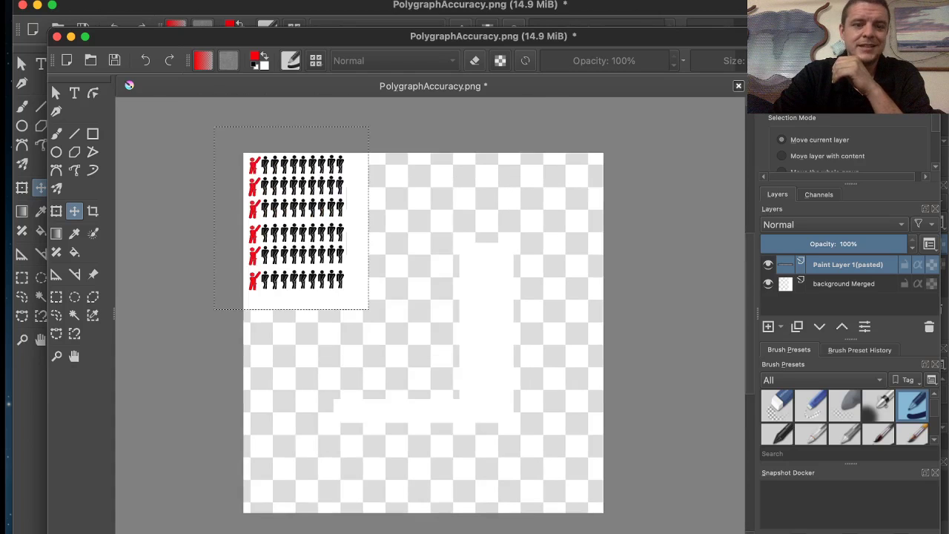
{"action": "key", "text": "super+minus"}
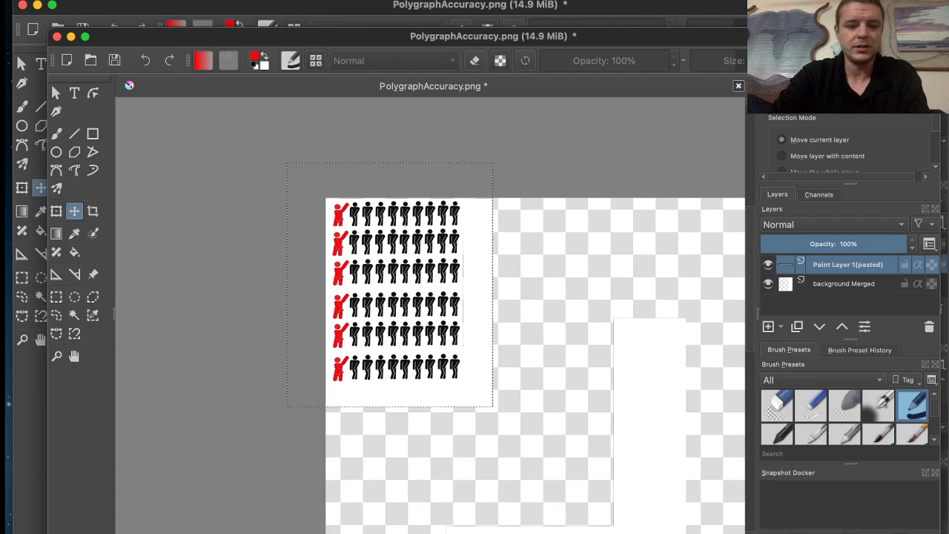
- Merge the pasted six-row layer with the background Merged layer
{"action": "right_click", "coordinate": [830, 284]}
{"action": "left_click", "coordinate": [845, 264], "text": "shift"}
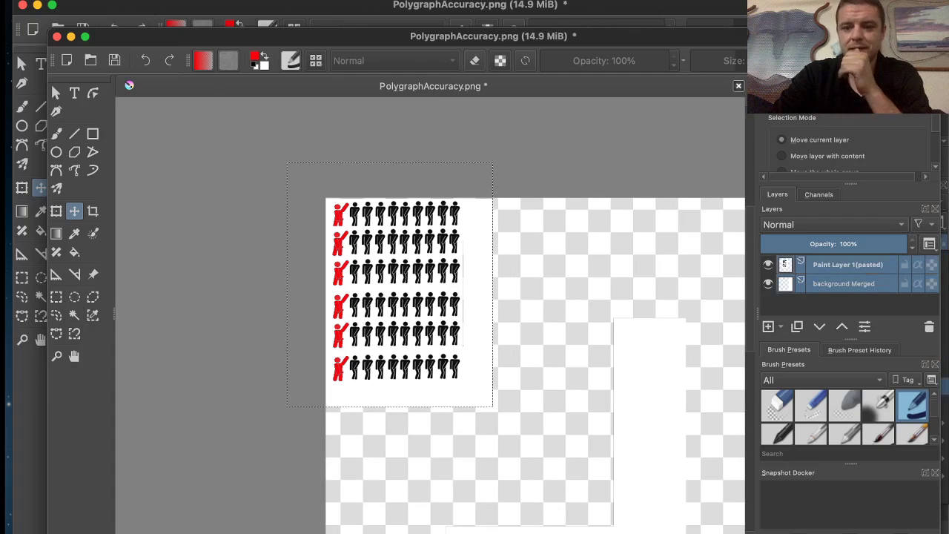
{"action": "right_click", "coordinate": [845, 265]}
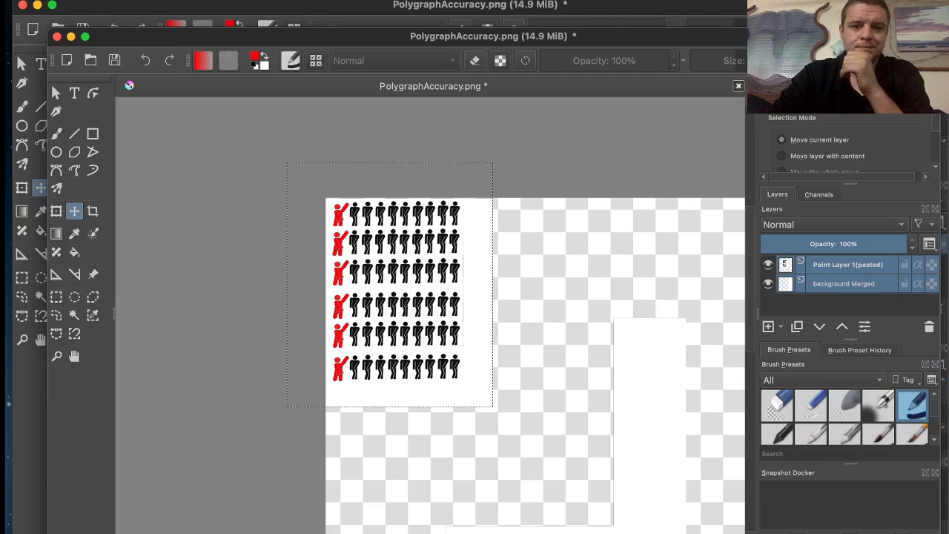
{"action": "key", "text": "ctrl+e"}
- Copy the third to sixth rows with a rectangular selection and place the copy directly beneath as the seventh to tenth rows
{"action": "left_click", "coordinate": [21, 277]}
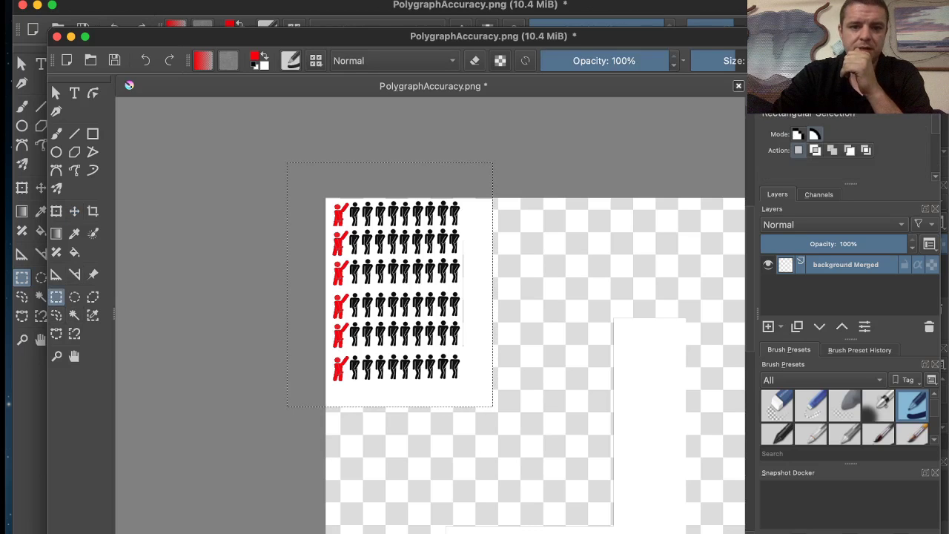
{"action": "left_click_drag", "start_coordinate": [396, 361], "coordinate": [335, 379]}
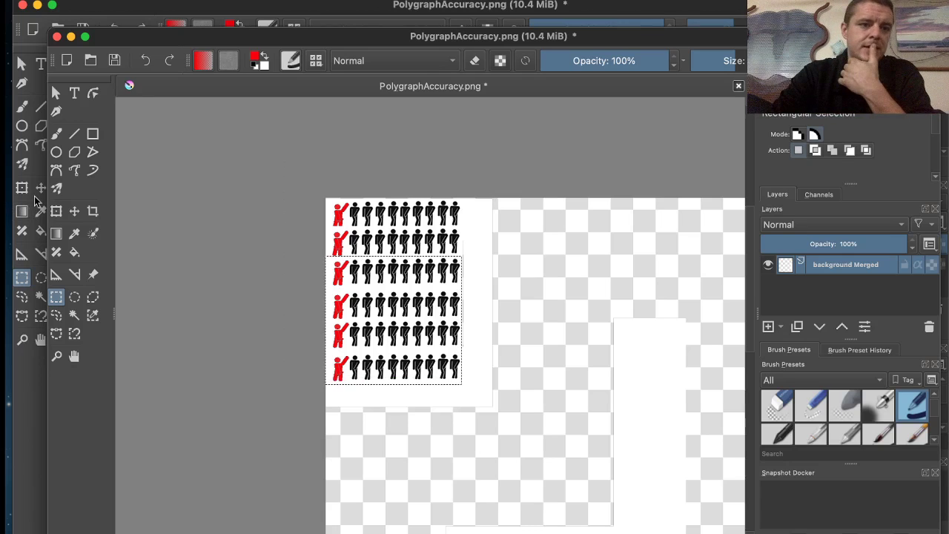
{"action": "key", "text": "ctrl+v"}
{"action": "left_click", "coordinate": [74, 211]}
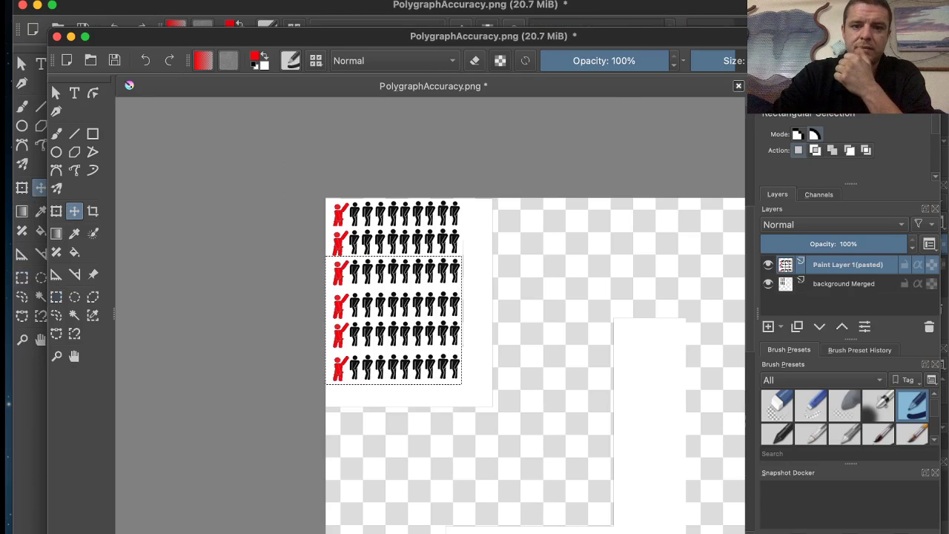
{"action": "left_click_drag", "start_coordinate": [393, 319], "coordinate": [392, 445]}
{"action": "left_click_drag", "start_coordinate": [397, 404], "coordinate": [399, 407]}
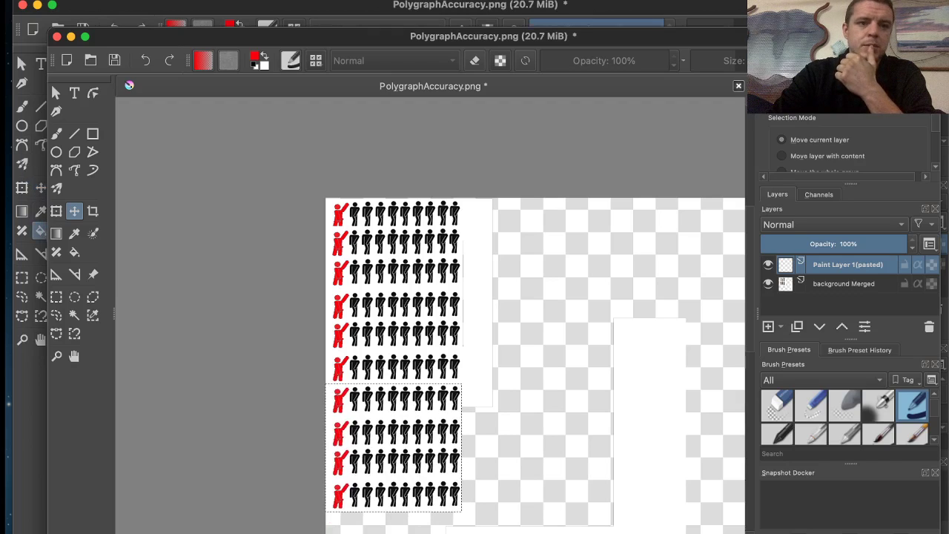
- Activate the Fill tool with white as the foreground colour and make the background Merged layer active
{"action": "left_click", "coordinate": [74, 252]}
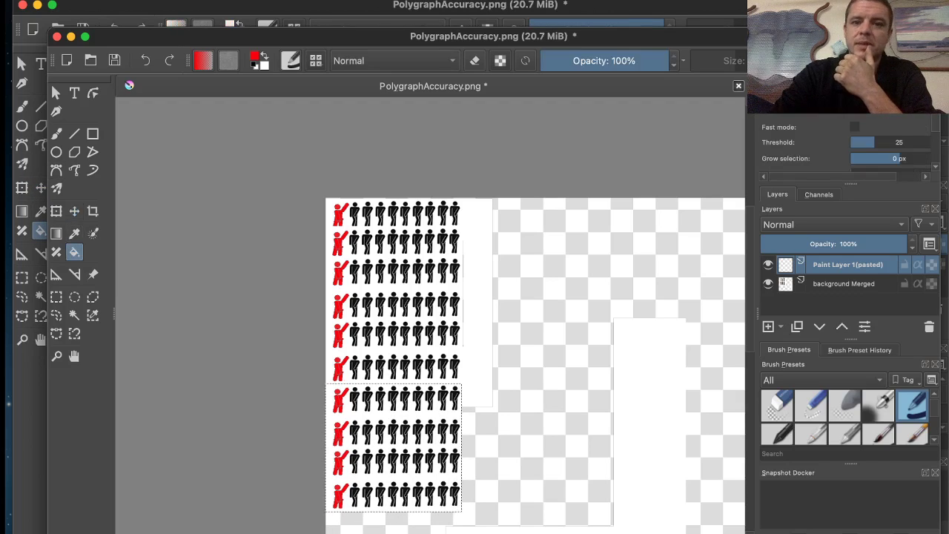
{"action": "key", "text": "x"}
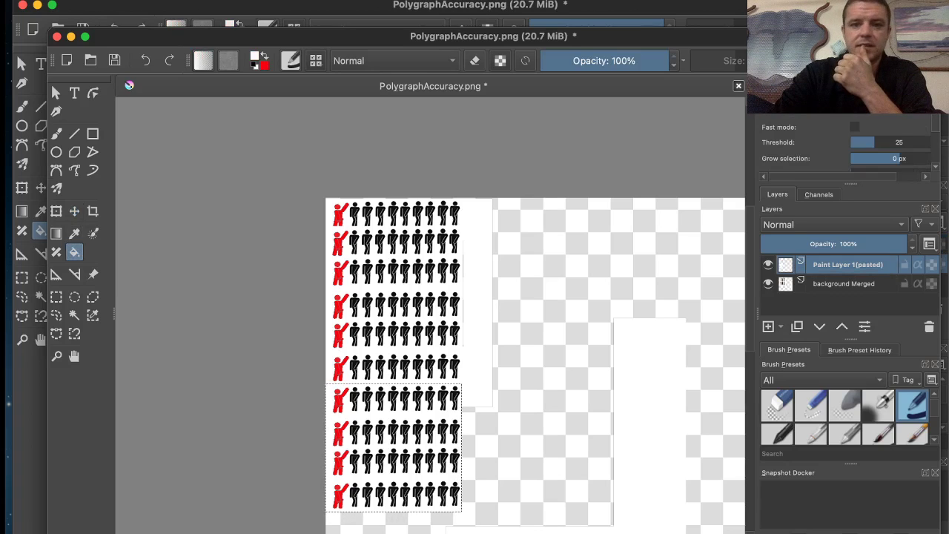
{"action": "key", "text": "Page_Down"}
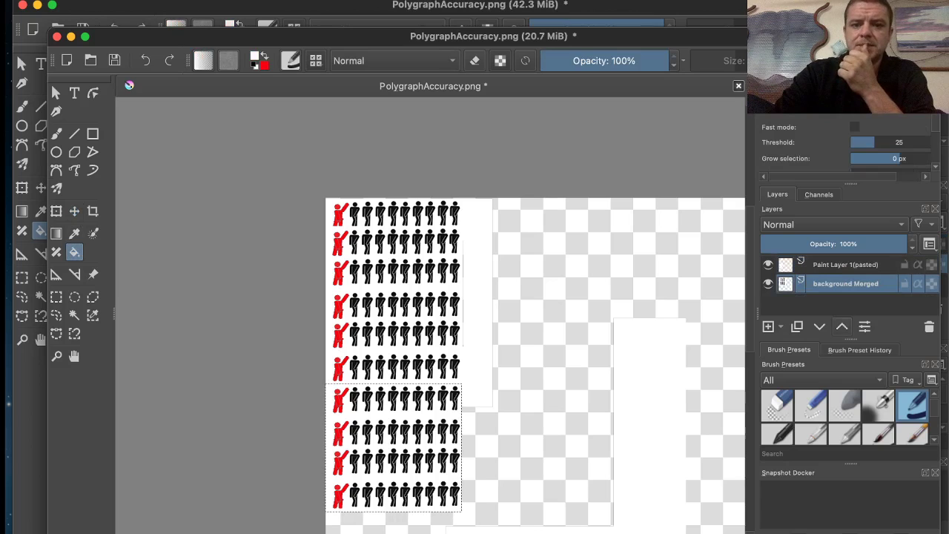
- Try to fill the transparent area of the background Merged layer with white
{"action": "scroll", "coordinate": [548, 277], "scroll_direction": "down", "scroll_amount": 6}
{"action": "scroll", "coordinate": [549, 277], "scroll_direction": "up", "scroll_amount": 1}
{"action": "key", "text": "plus"}
{"action": "key", "text": "plus"}
{"action": "key", "text": "plus"}
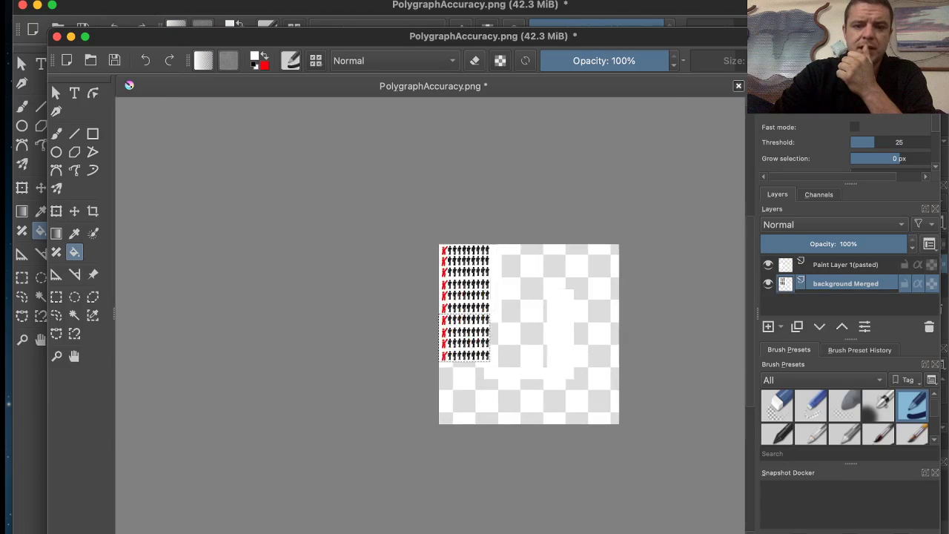
{"action": "scroll", "coordinate": [531, 264], "scroll_direction": "down", "scroll_amount": 2}
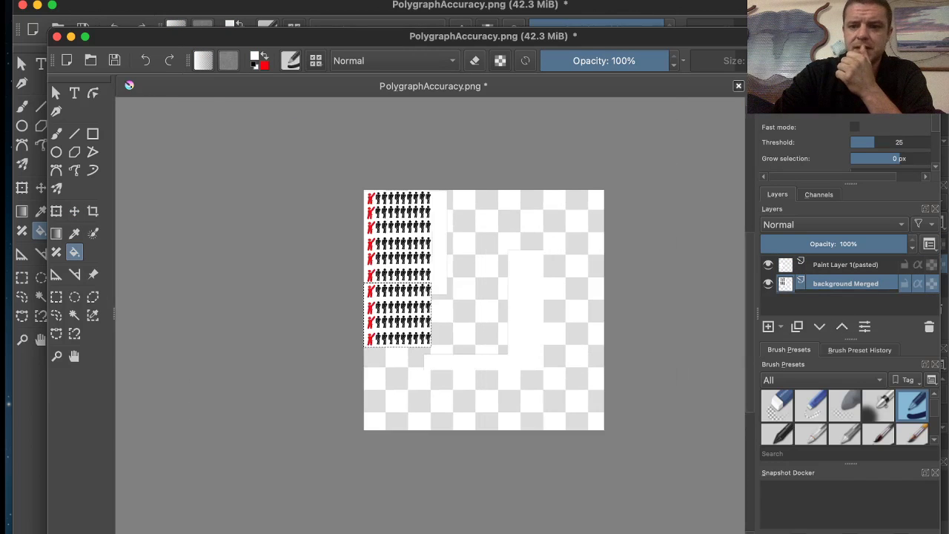
{"action": "left_click_drag", "start_coordinate": [531, 264], "coordinate": [530, 246]}
{"action": "scroll", "coordinate": [531, 236], "scroll_direction": "up", "scroll_amount": 2}
{"action": "key", "text": "minus"}
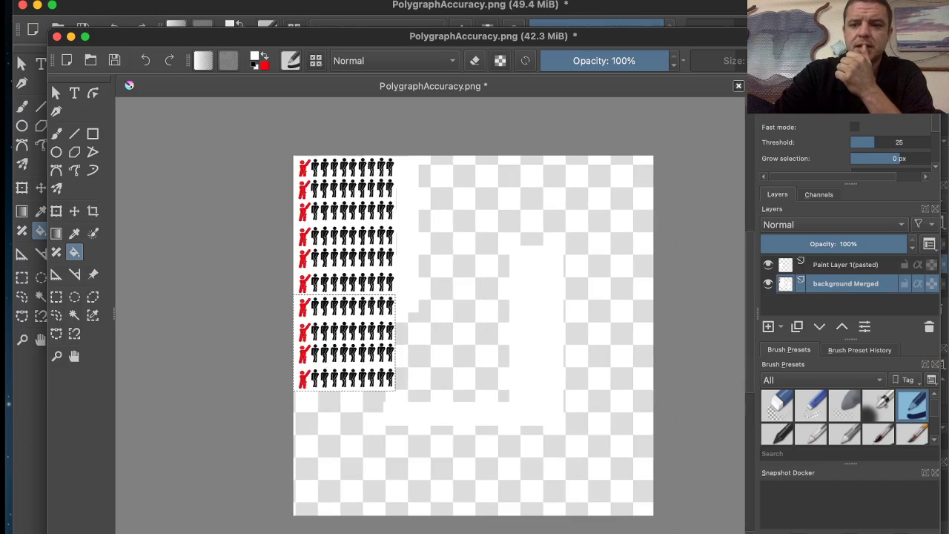
- Add a new paint layer beneath all the others, clear the selection and fill the layer with white
{"action": "key", "text": "Insert"}
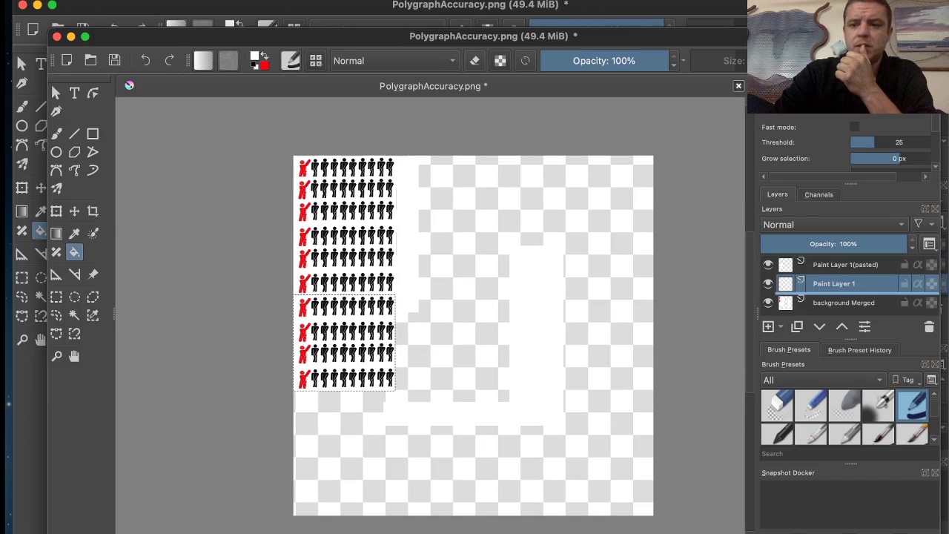
{"action": "key", "text": "ctrl+Page_Down"}
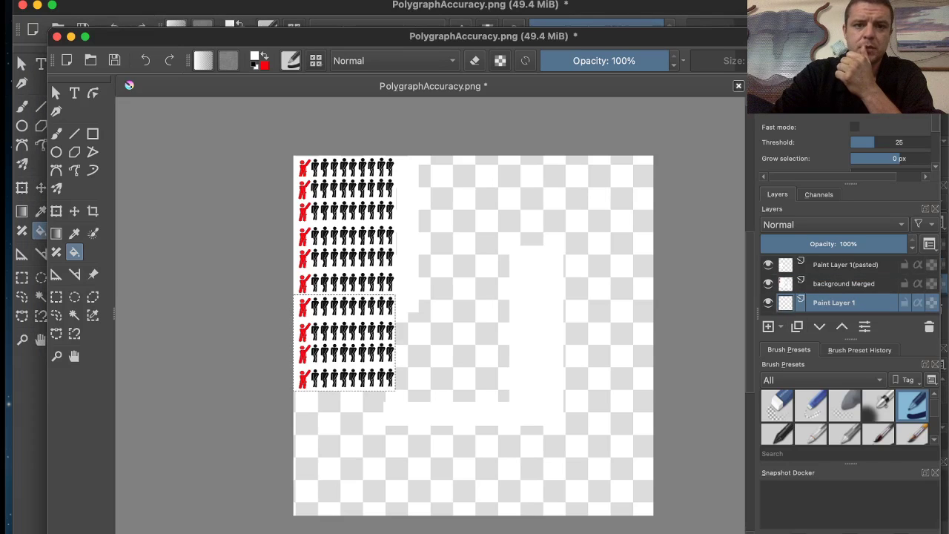
{"action": "left_click", "coordinate": [231, 0]}
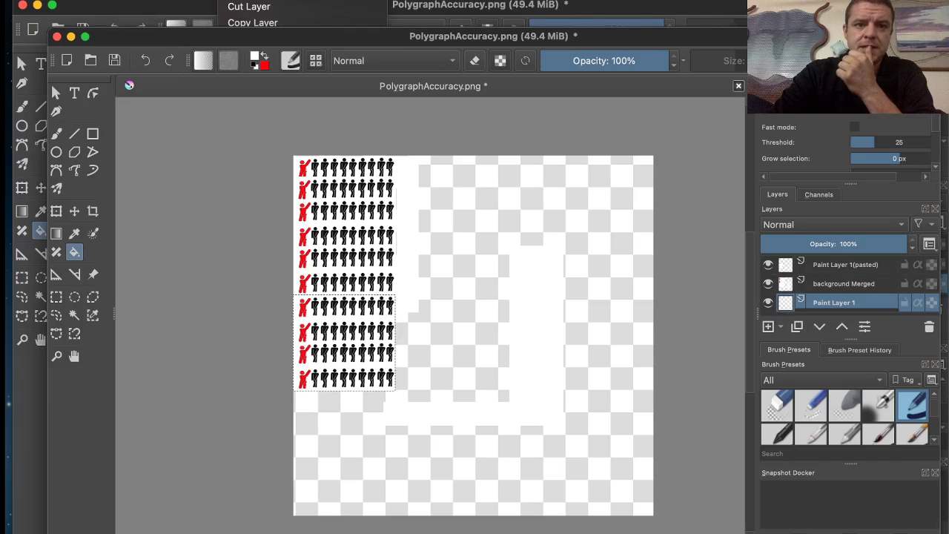
{"action": "mouse_move", "coordinate": [269, 0]}
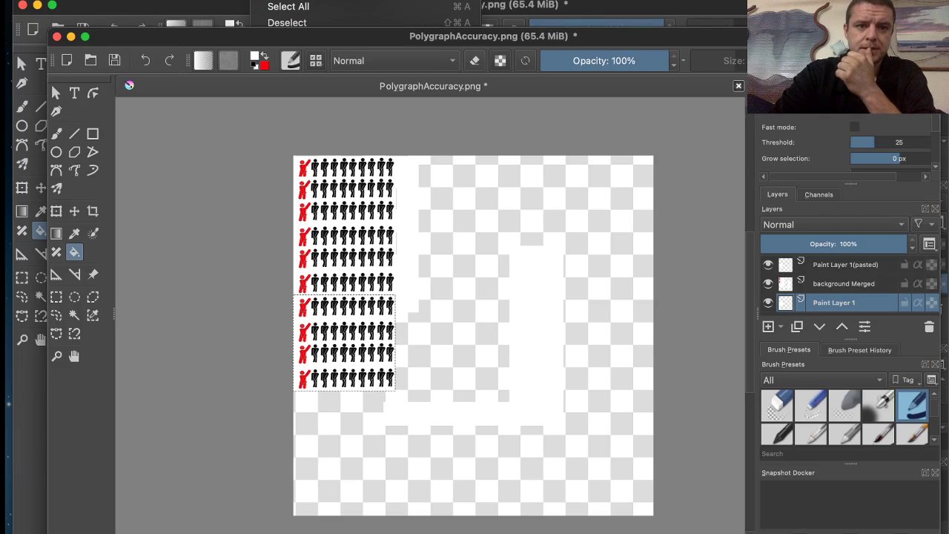
{"action": "left_click", "coordinate": [287, 22]}
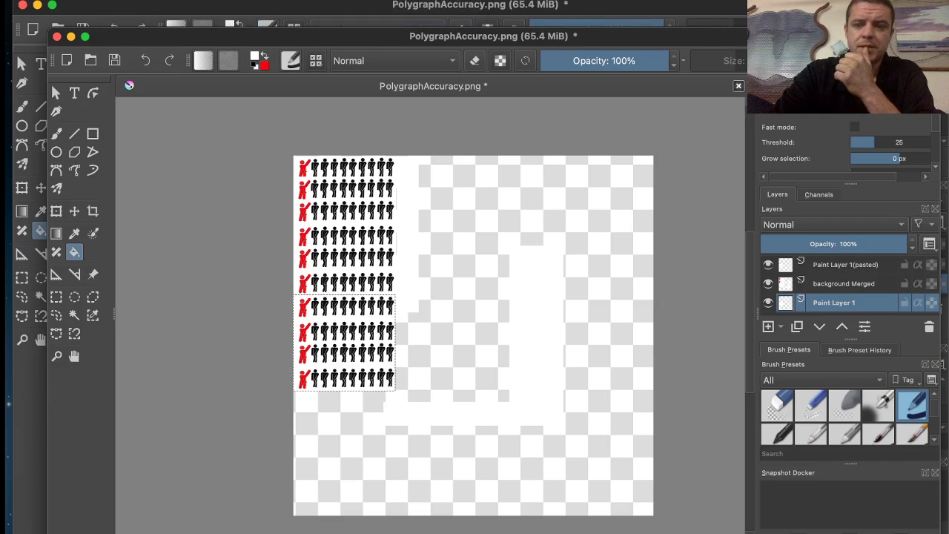
{"action": "key", "text": "super+shift+a"}
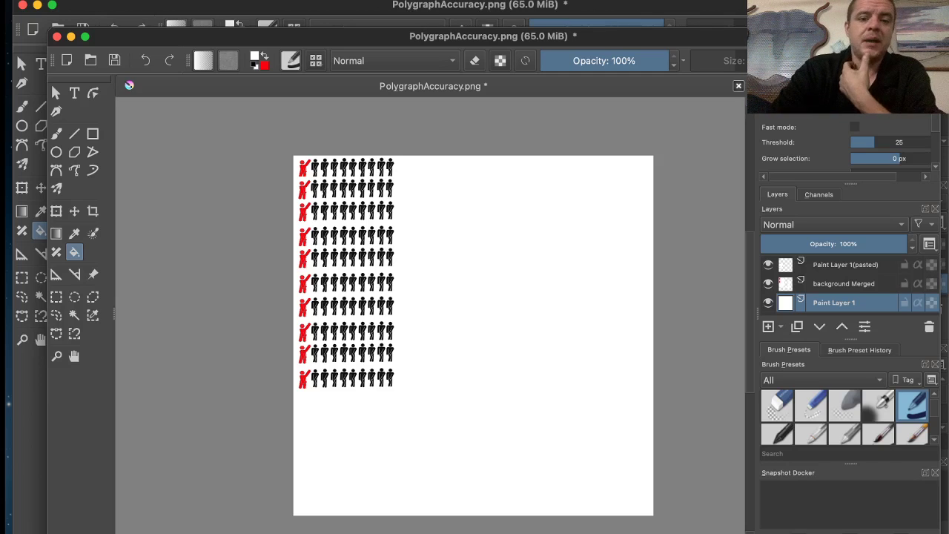
{"action": "scroll", "coordinate": [410, 211], "scroll_direction": "up", "scroll_amount": 2}
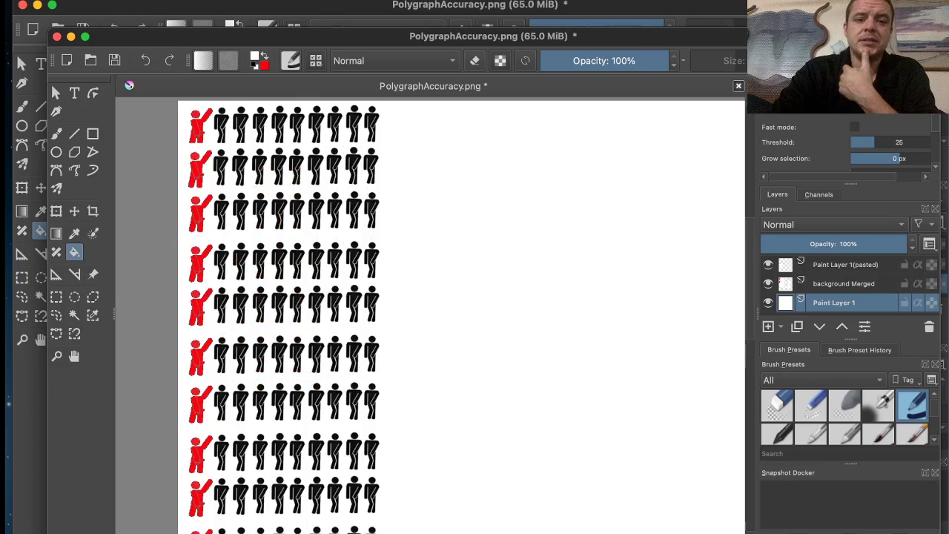
{"action": "scroll", "coordinate": [411, 215], "scroll_direction": "down", "scroll_amount": 2}
{"action": "scroll", "coordinate": [413, 267], "scroll_direction": "up", "scroll_amount": 3}
{"action": "scroll", "coordinate": [416, 273], "scroll_direction": "down", "scroll_amount": 3}
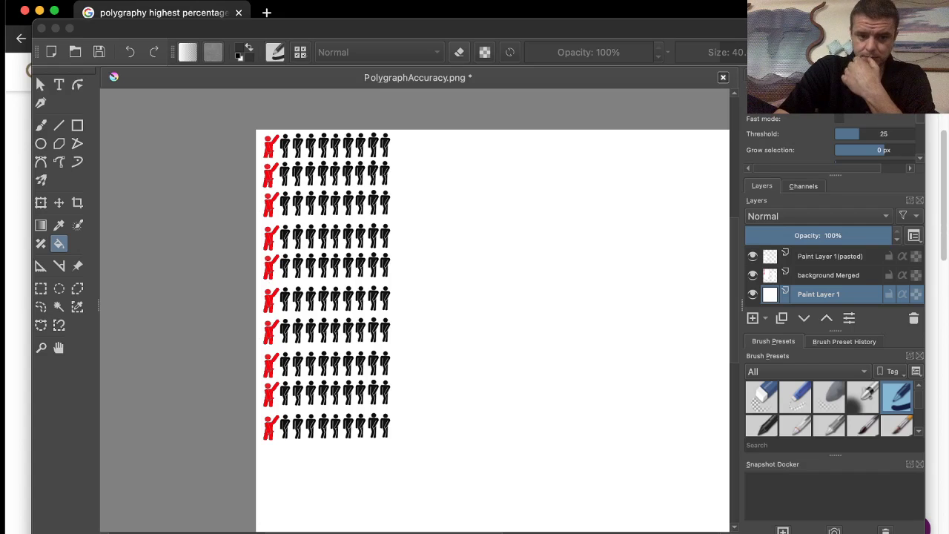
- Switch to the browser, consult the Statistics (Threshold|Cut-off) page in a new tab and close the open tabs
{"action": "key", "text": "super+Tab"}
{"action": "key", "text": "super+Tab"}
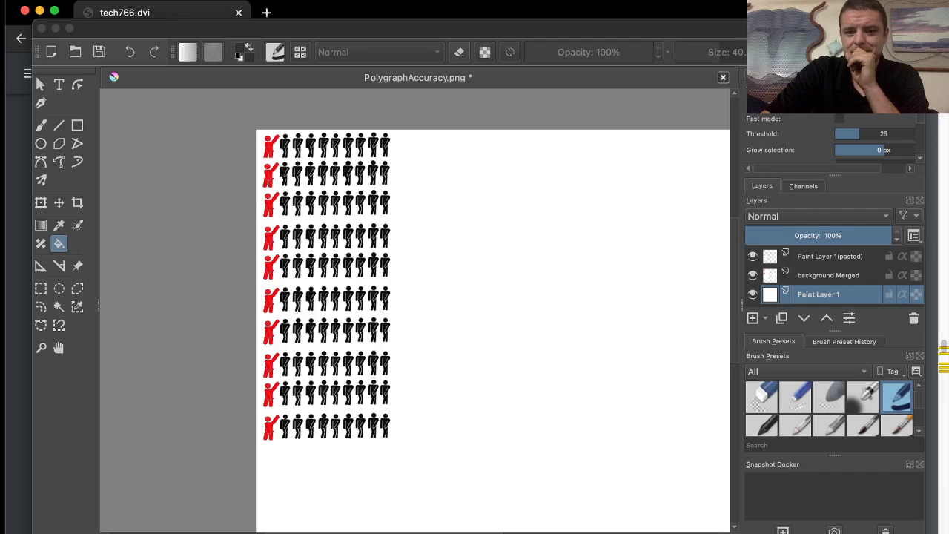
{"action": "left_click", "coordinate": [267, 13]}
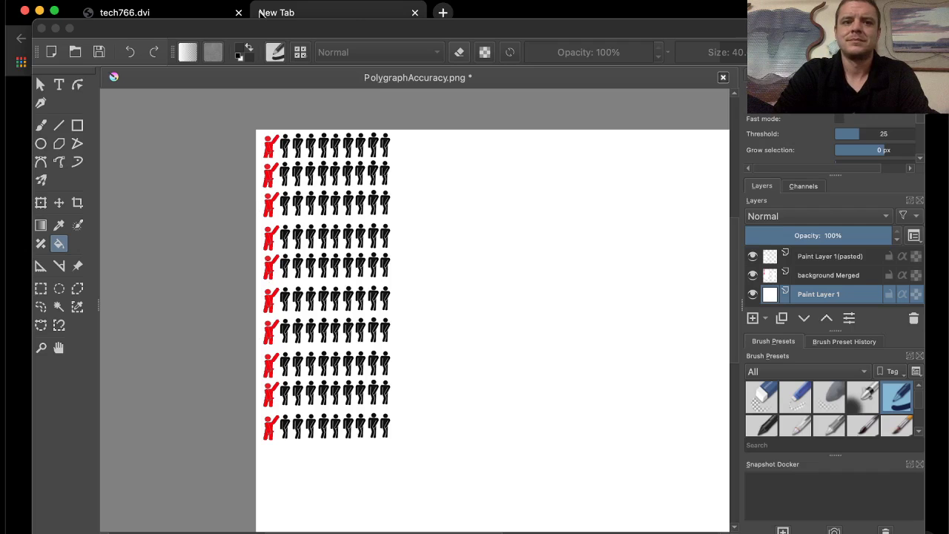
{"action": "key", "text": "Return"}
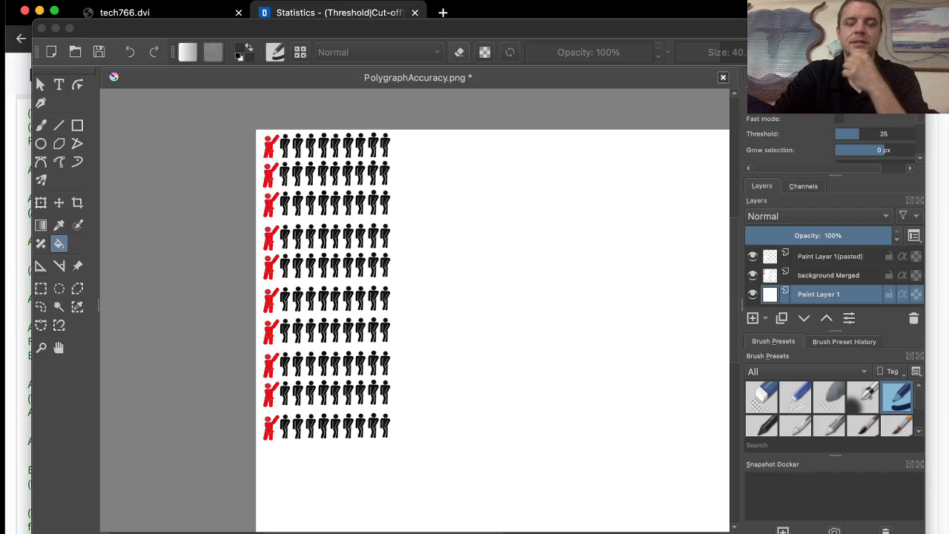
{"action": "left_click", "coordinate": [415, 13]}
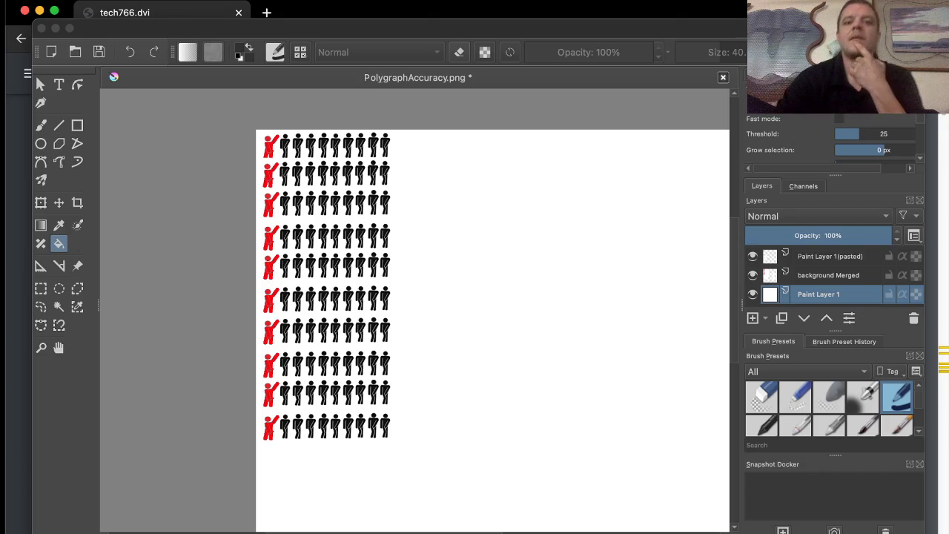
{"action": "left_click", "coordinate": [239, 13]}
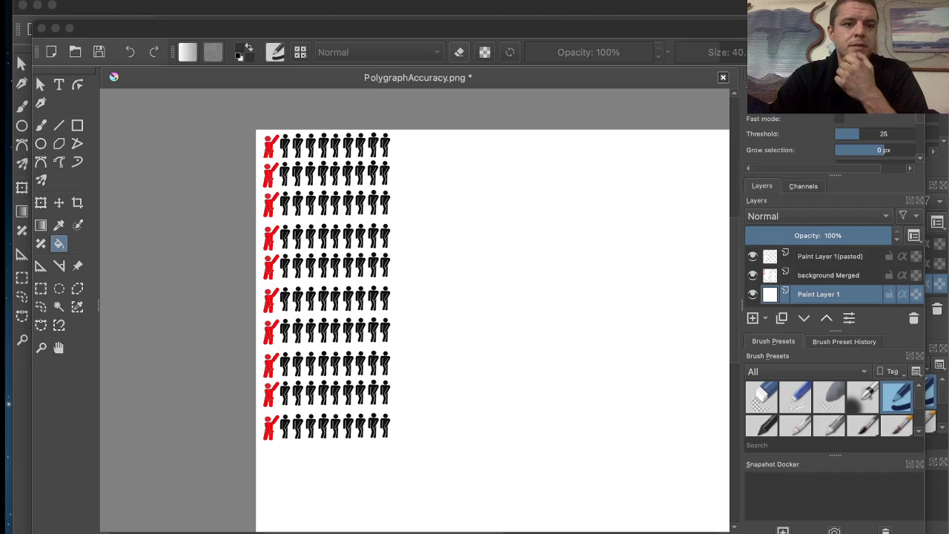
- Try to copy the last figure column of rows two to ten onto a new layer, and merge all layers into one
{"action": "left_click", "coordinate": [23, 278]}
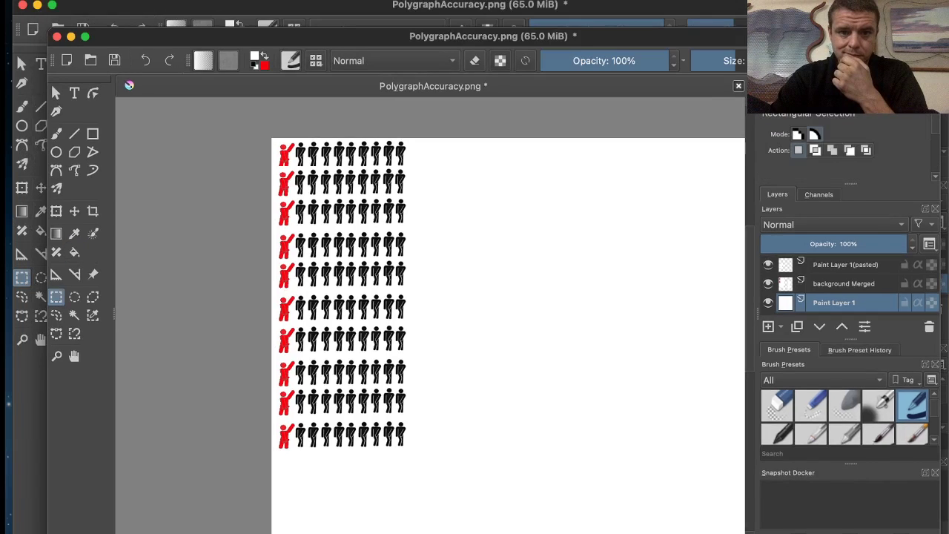
{"action": "mouse_move", "coordinate": [410, 167]}
{"action": "left_mouse_down"}
{"action": "mouse_move", "coordinate": [392, 345]}
{"action": "mouse_move", "coordinate": [396, 451]}
{"action": "left_mouse_up"}
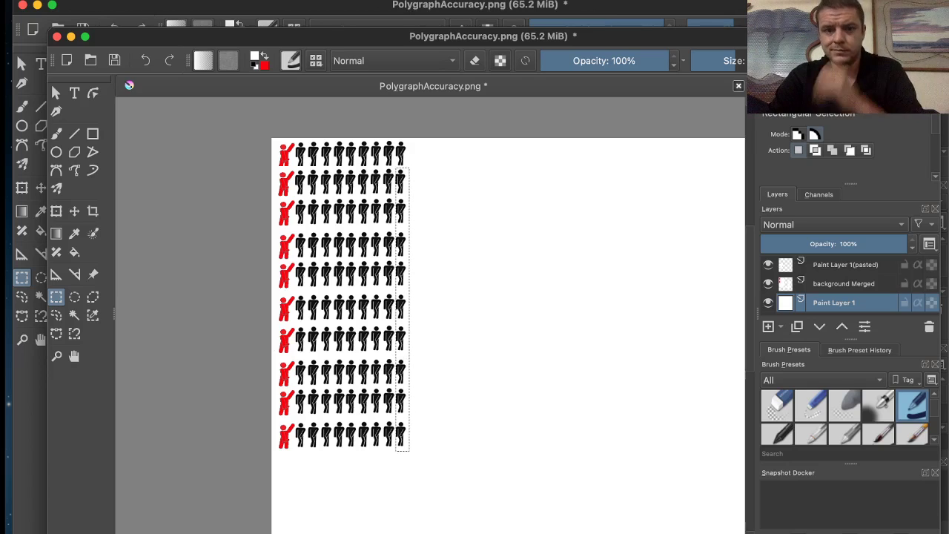
{"action": "key", "text": "ctrl+v"}
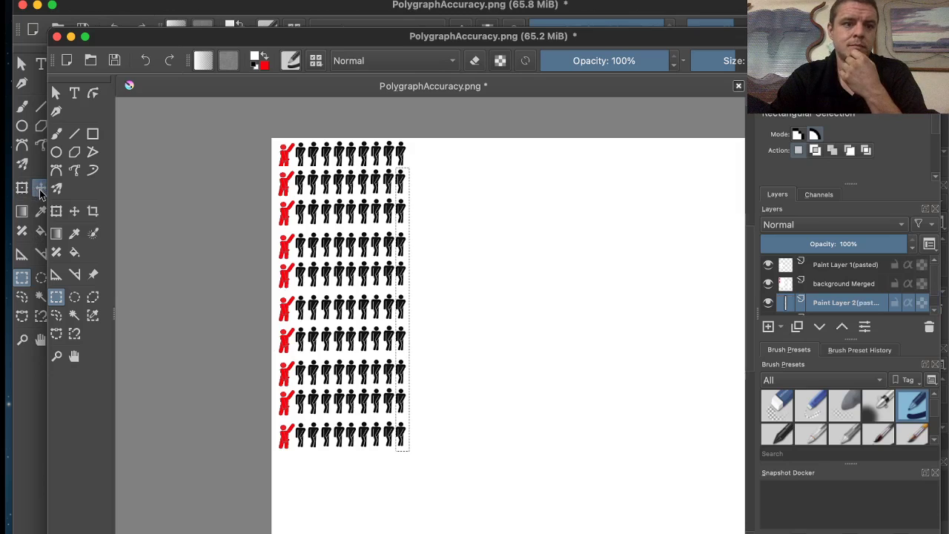
{"action": "key", "text": "t"}
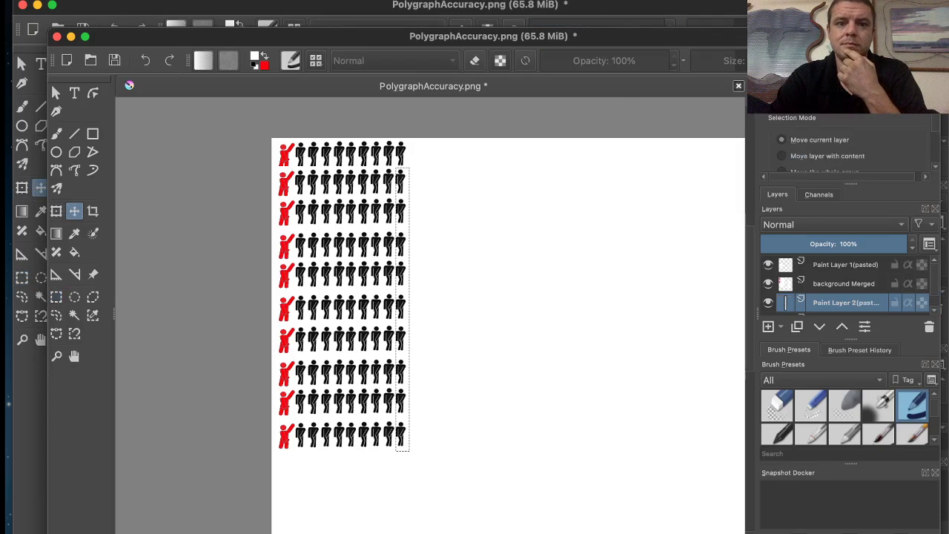
{"action": "key", "text": "ctrl+shift+a"}
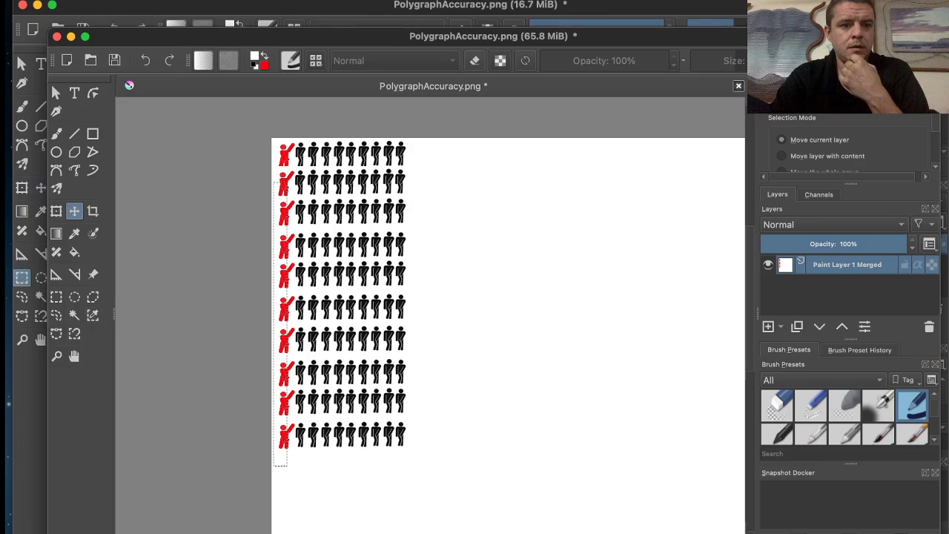
- Copy the last black figures of rows two to ten onto a new layer and move them into the empty area beside the grid
{"action": "left_click", "coordinate": [56, 297]}
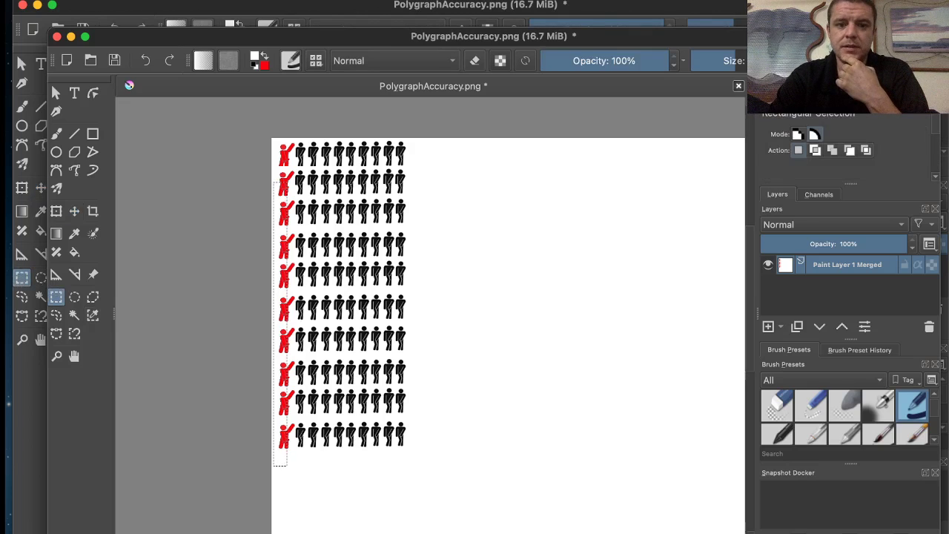
{"action": "left_click_drag", "start_coordinate": [407, 198], "coordinate": [407, 448]}
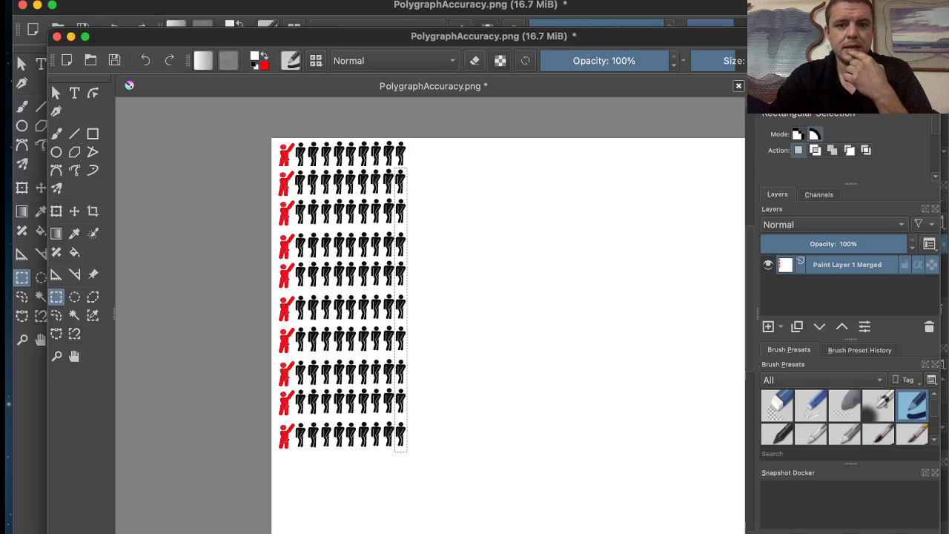
{"action": "key", "text": "super+z"}
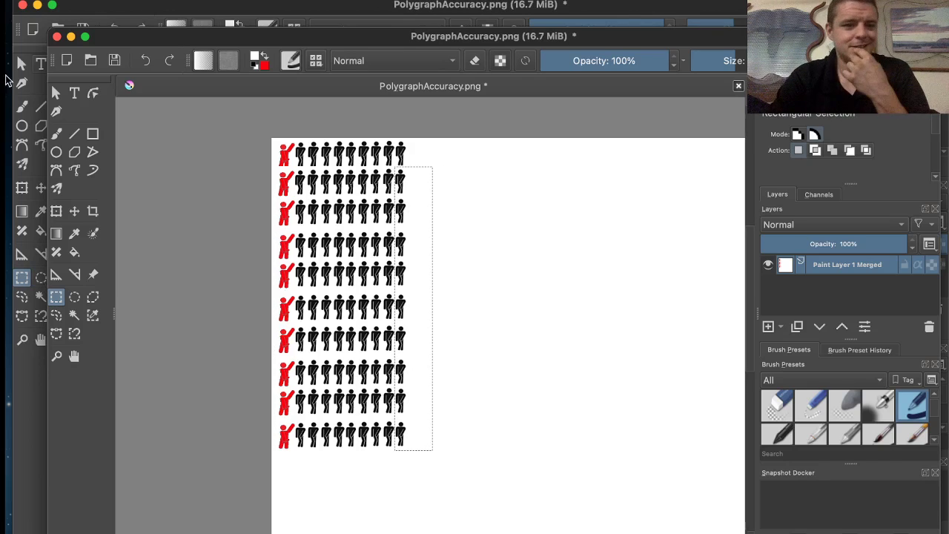
{"action": "key", "text": "super+v"}
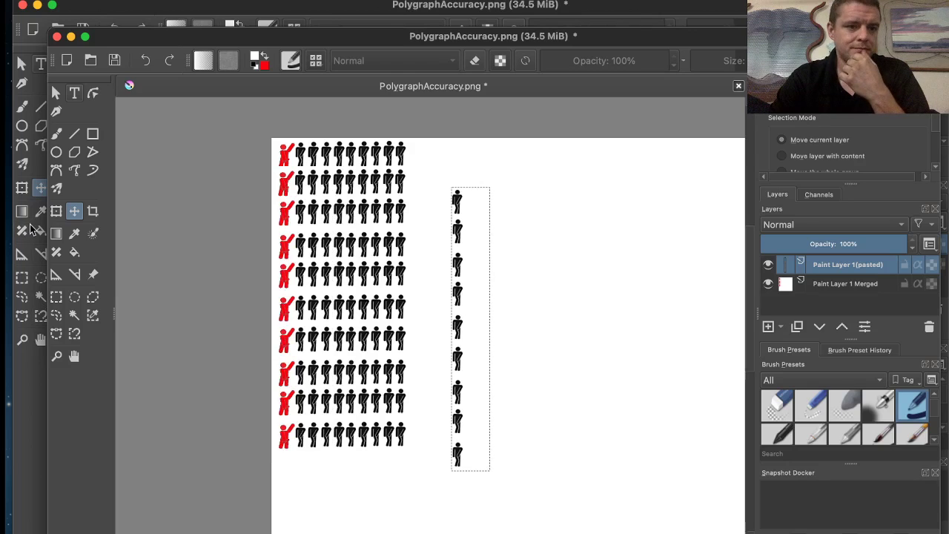
- Select the detached column of nine black figures with white space before it and paste a copy as another layer
{"action": "left_click", "coordinate": [25, 278]}
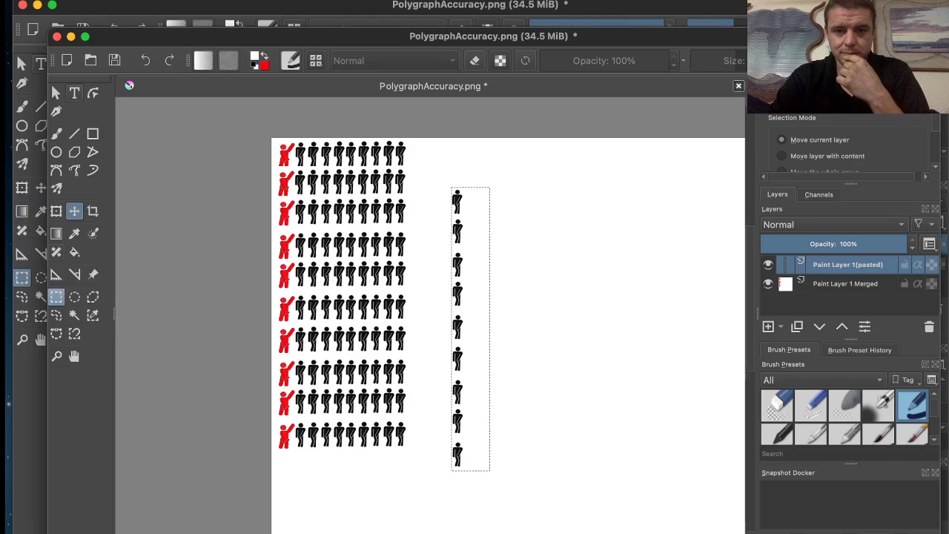
{"action": "left_click_drag", "start_coordinate": [451, 187], "coordinate": [490, 471]}
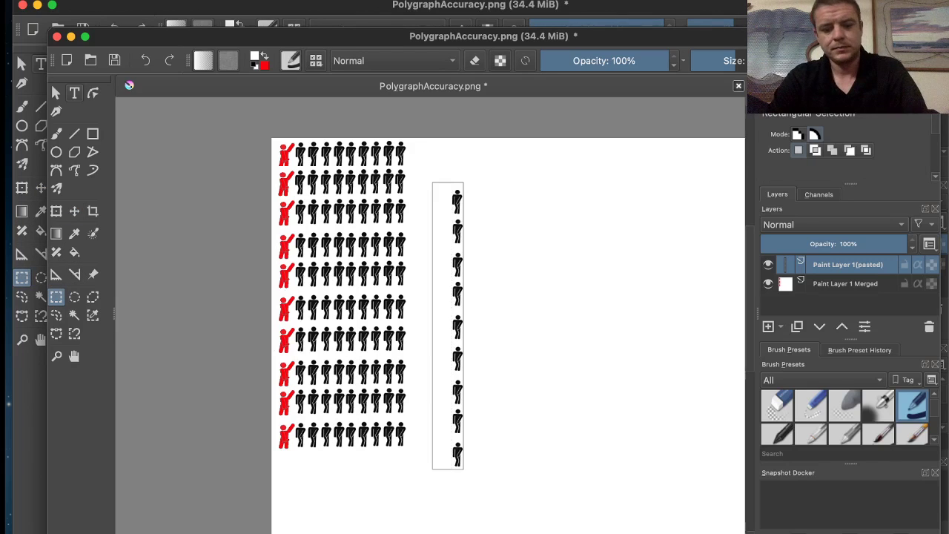
{"action": "key", "text": "t"}
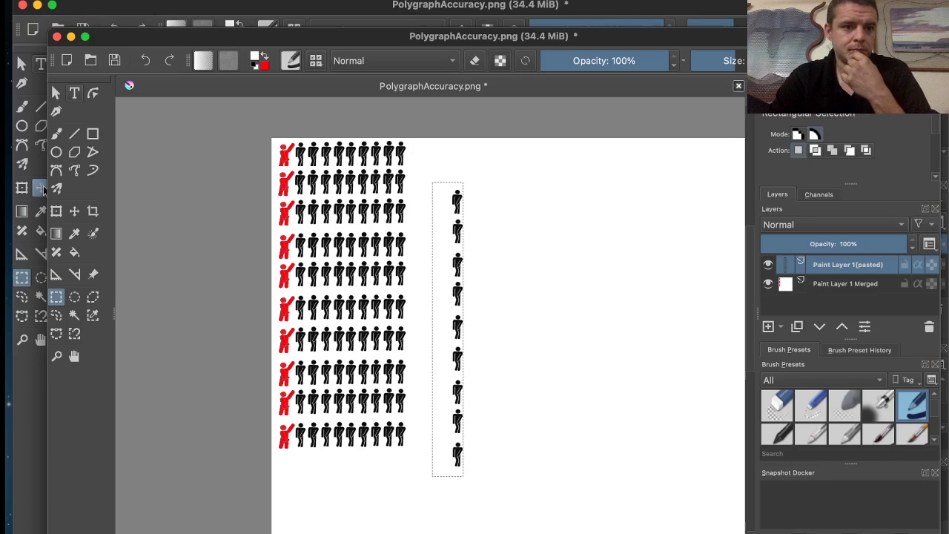
{"action": "key", "text": "super+v"}
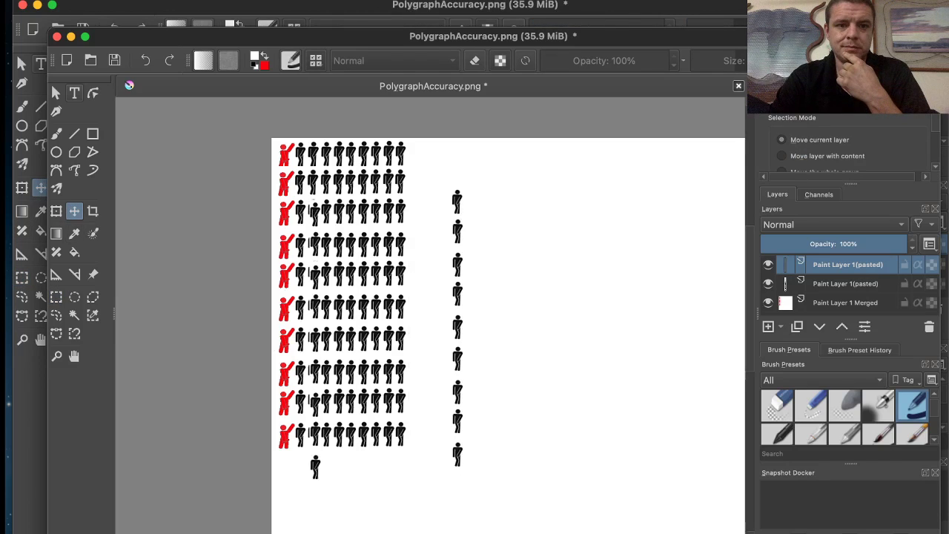
- Move the pasted column over the red figures of rows two to ten and nudge it into line with the rows
{"action": "left_click_drag", "start_coordinate": [294, 320], "coordinate": [284, 309]}
{"action": "key", "text": "Left"}
{"action": "key", "text": "Left"}
{"action": "key", "text": "Left"}
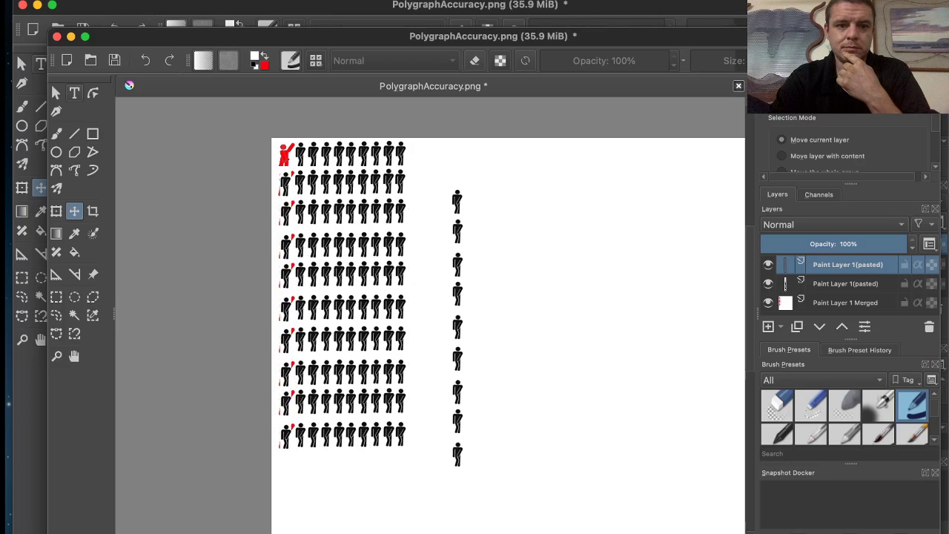
{"action": "key", "text": "Right"}
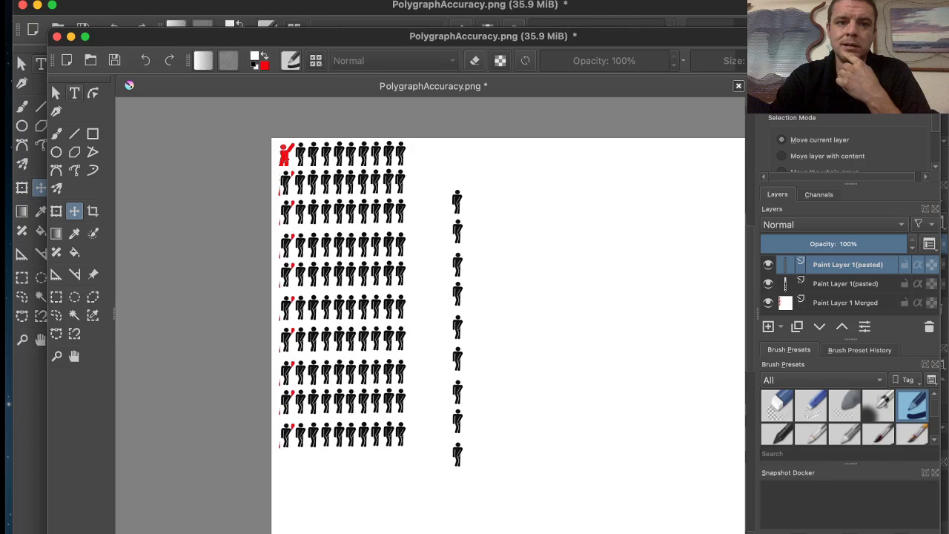
{"action": "key", "text": "Left"}
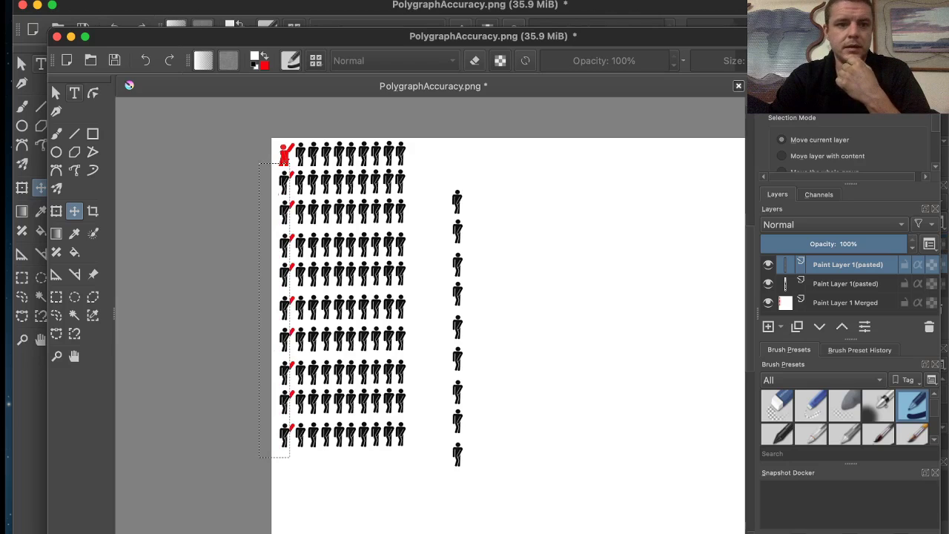
- Remove the detached column layer, activate Paint Layer 1 Merged with the Freehand Brush and clear the selection
{"action": "left_click", "coordinate": [847, 284]}
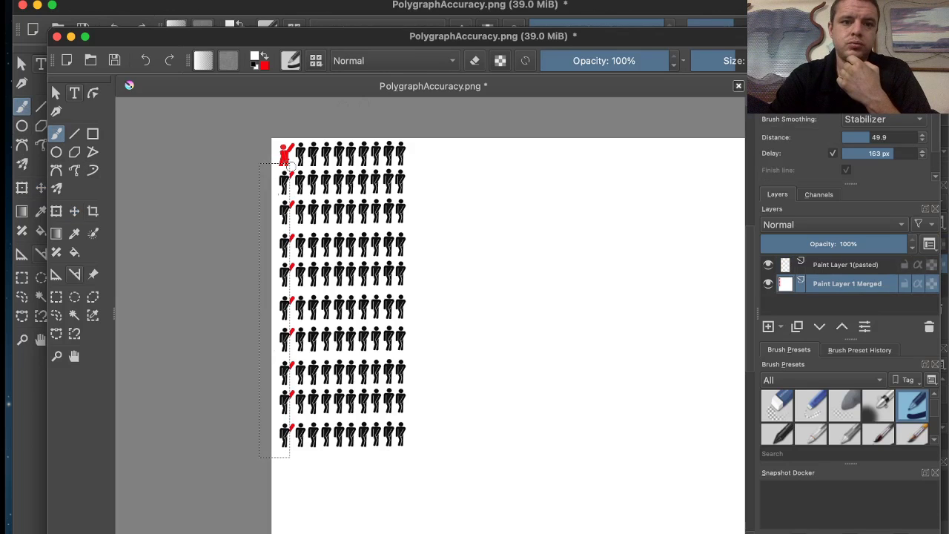
{"action": "left_click_drag", "start_coordinate": [291, 173], "coordinate": [292, 173]}
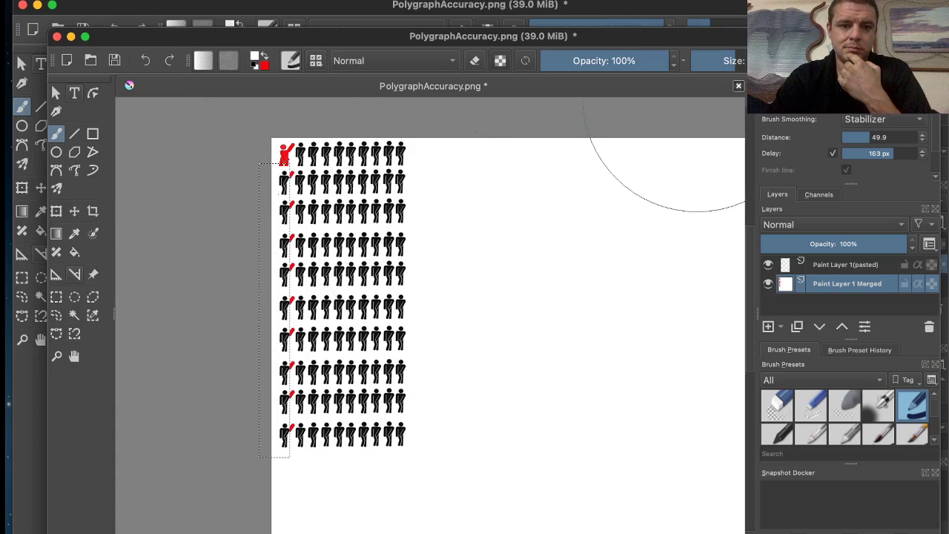
{"action": "scroll", "coordinate": [235, 282], "scroll_direction": "up", "scroll_amount": 2}
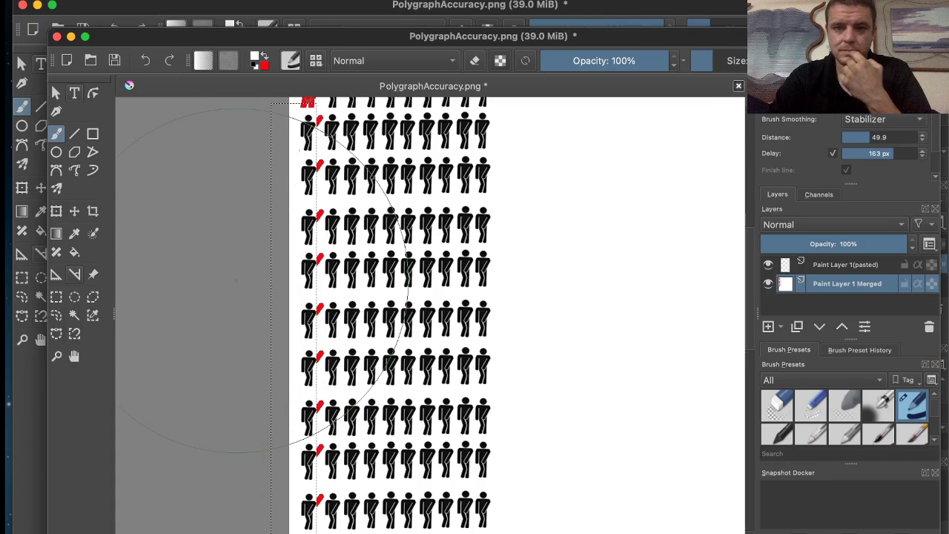
{"action": "scroll", "coordinate": [245, 282], "scroll_direction": "up", "scroll_amount": 3}
{"action": "scroll", "coordinate": [341, 282], "scroll_direction": "down", "scroll_amount": 3}
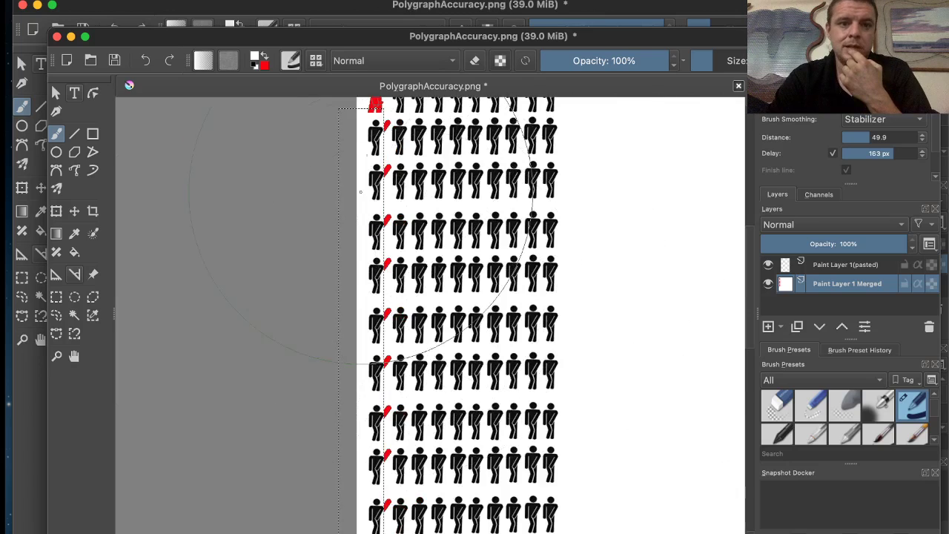
{"action": "left_click", "coordinate": [274, 0]}
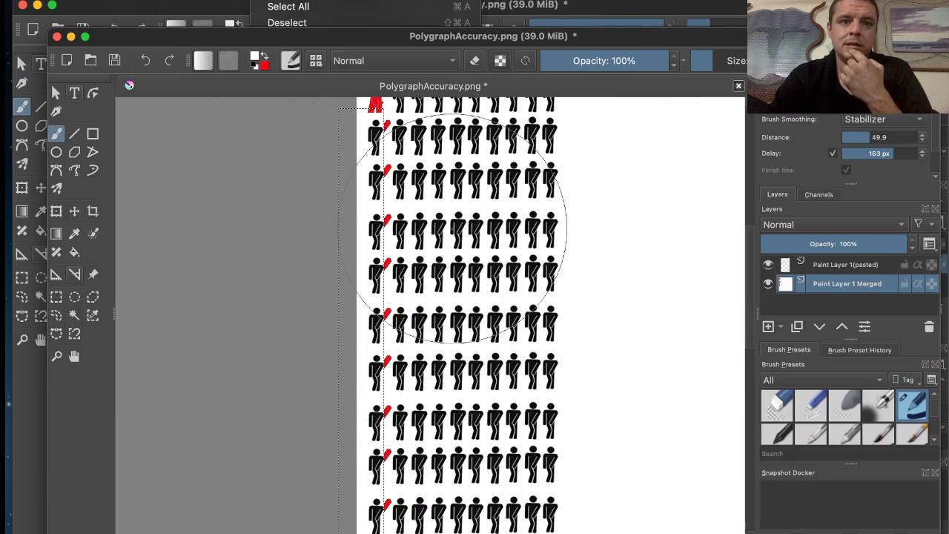
{"action": "left_click", "coordinate": [286, 22]}
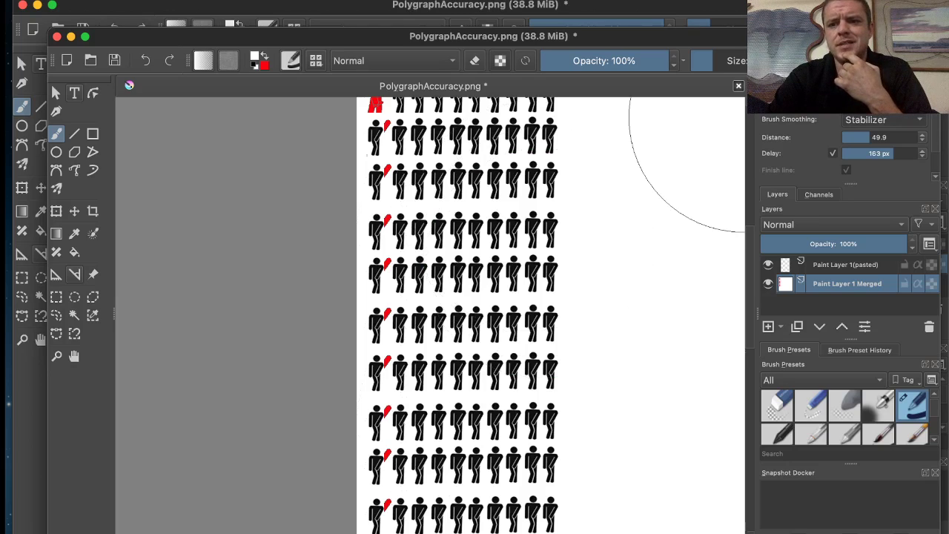
- Set the brush smoothing to None and reduce the brush size for touching up the figures
{"action": "left_click", "coordinate": [869, 77]}
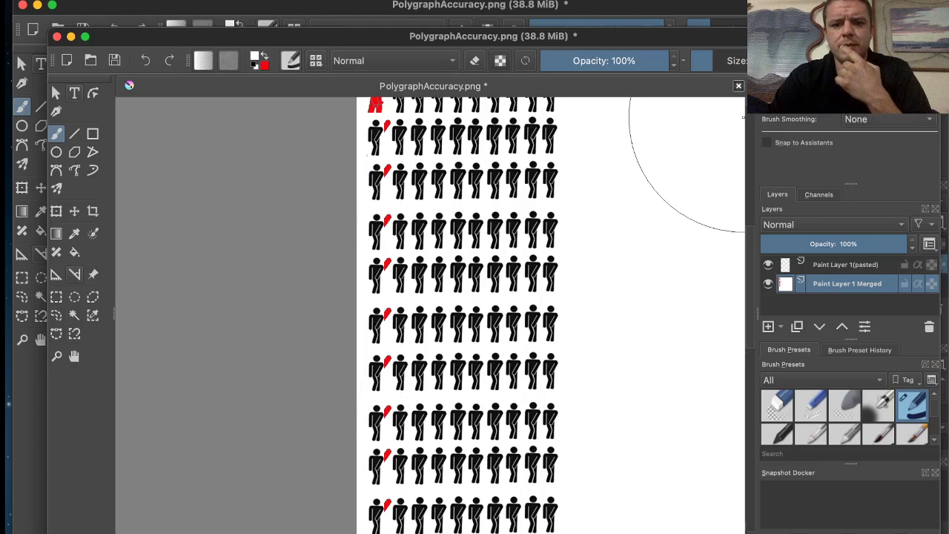
{"action": "scroll", "coordinate": [482, 258], "scroll_direction": "down", "scroll_amount": 4}
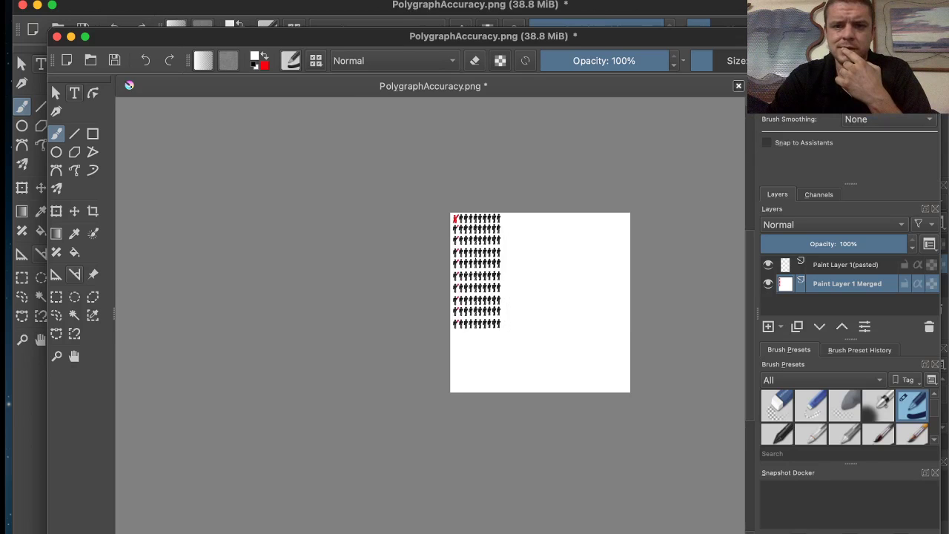
{"action": "scroll", "coordinate": [492, 260], "scroll_direction": "up", "scroll_amount": 3}
{"action": "scroll", "coordinate": [527, 255], "scroll_direction": "up", "scroll_amount": 5}
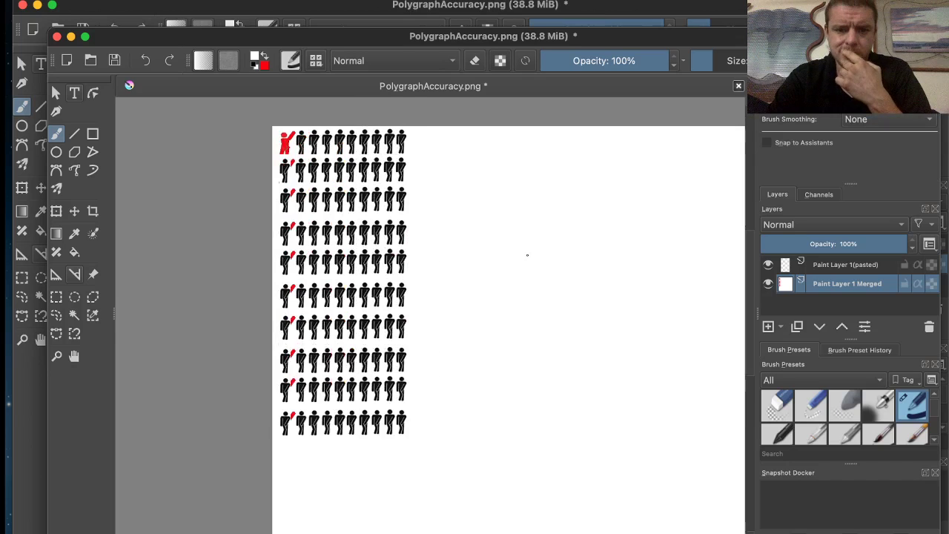
{"action": "scroll", "coordinate": [479, 313], "scroll_direction": "left", "scroll_amount": 1}
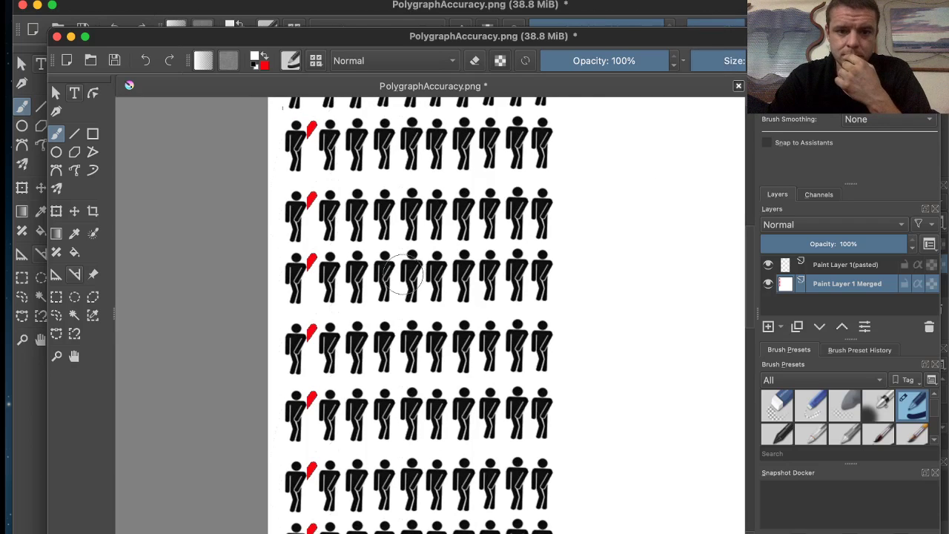
- Try painting white over the leftover red arms in rows two to five, and undo the strokes
{"action": "scroll", "coordinate": [350, 284], "scroll_direction": "left", "scroll_amount": 5}
{"action": "left_click_drag", "start_coordinate": [350, 283], "coordinate": [350, 271]}
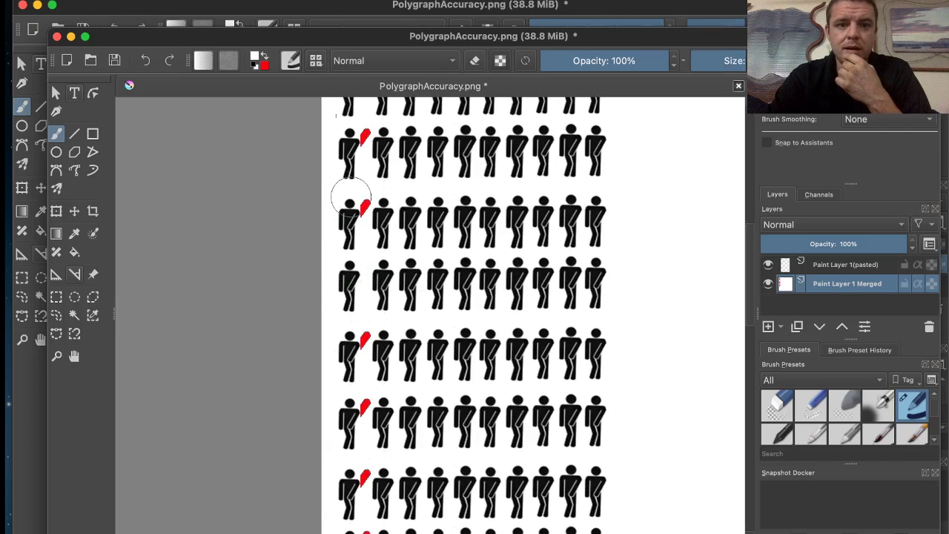
{"action": "left_click_drag", "start_coordinate": [354, 201], "coordinate": [364, 231]}
{"action": "scroll", "coordinate": [350, 197], "scroll_direction": "up", "scroll_amount": 5}
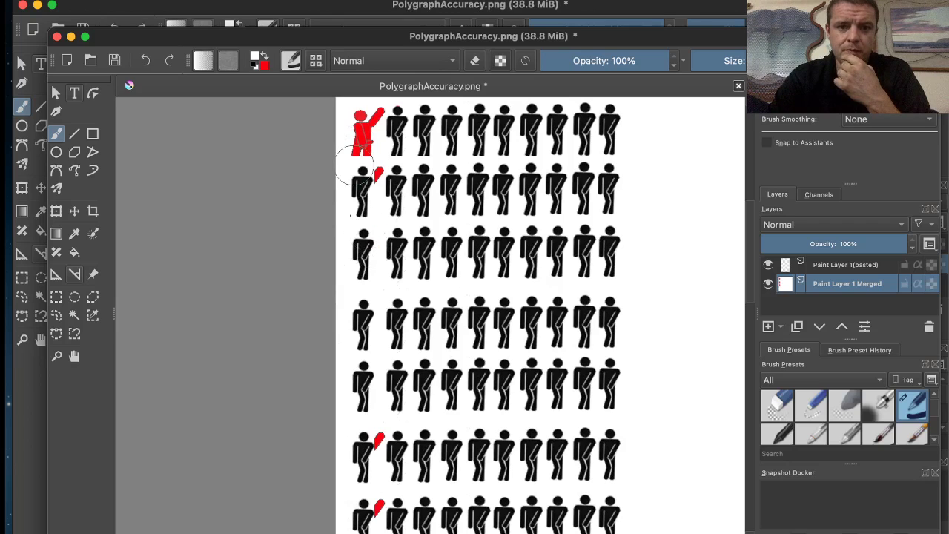
{"action": "mouse_move", "coordinate": [374, 172]}
{"action": "left_mouse_down"}
{"action": "mouse_move", "coordinate": [362, 177]}
{"action": "mouse_move", "coordinate": [342, 218]}
{"action": "left_mouse_up"}
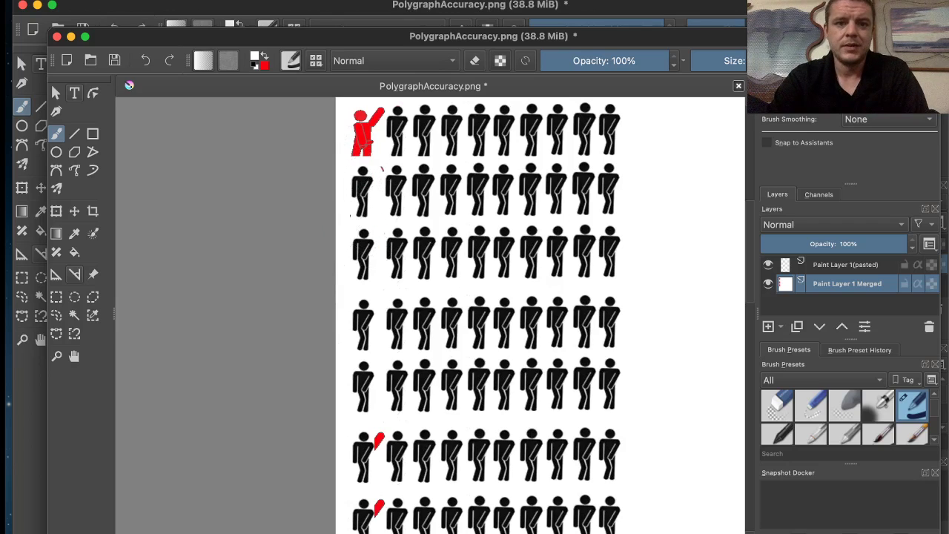
{"action": "key", "text": "super+z"}
{"action": "key", "text": "super+z"}
{"action": "key", "text": "super+z"}
{"action": "key", "text": "super+z"}
{"action": "key", "text": "super+z"}
{"action": "key", "text": "super+z"}
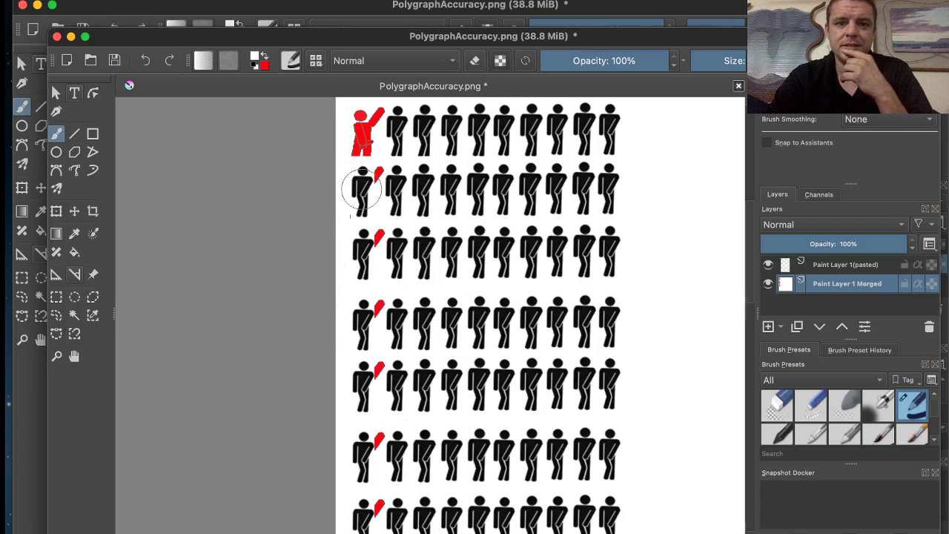
- Paint white over the leftover red arms beside the first figures in rows two to five
{"action": "left_click_drag", "start_coordinate": [362, 189], "coordinate": [365, 179]}
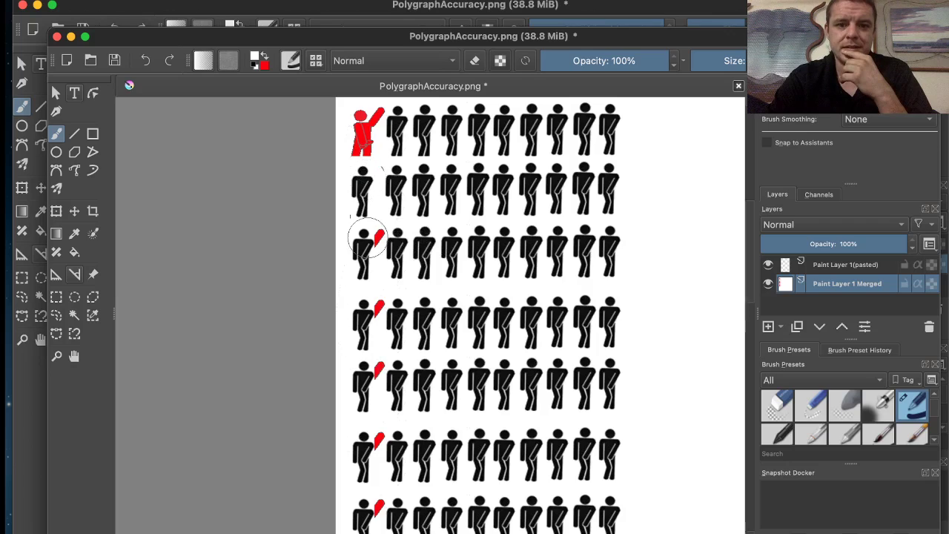
{"action": "left_click_drag", "start_coordinate": [364, 238], "coordinate": [378, 235]}
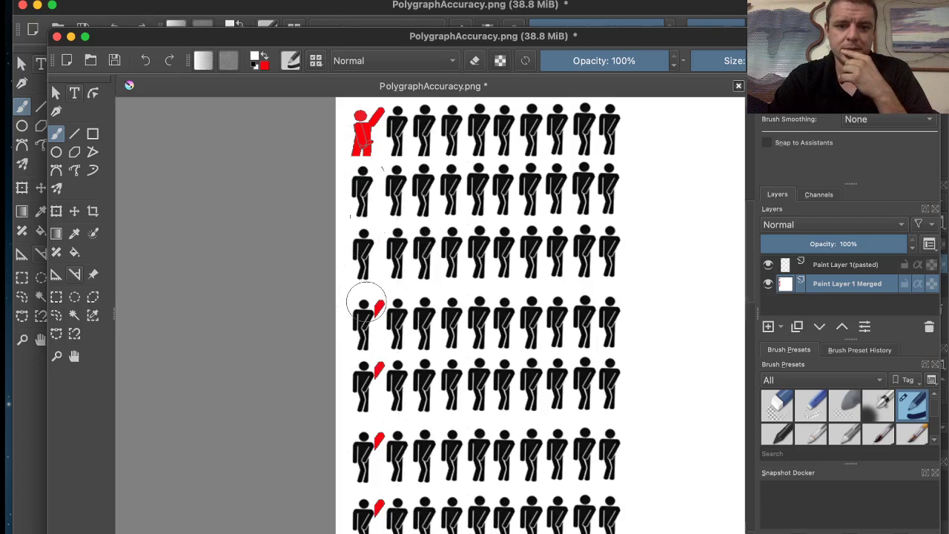
{"action": "left_click_drag", "start_coordinate": [365, 305], "coordinate": [378, 306]}
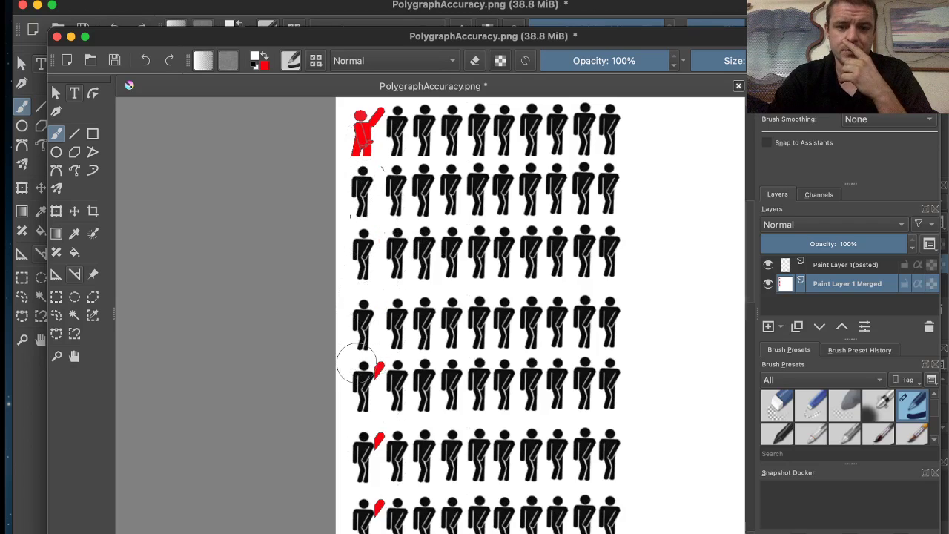
{"action": "left_click_drag", "start_coordinate": [369, 361], "coordinate": [367, 362]}
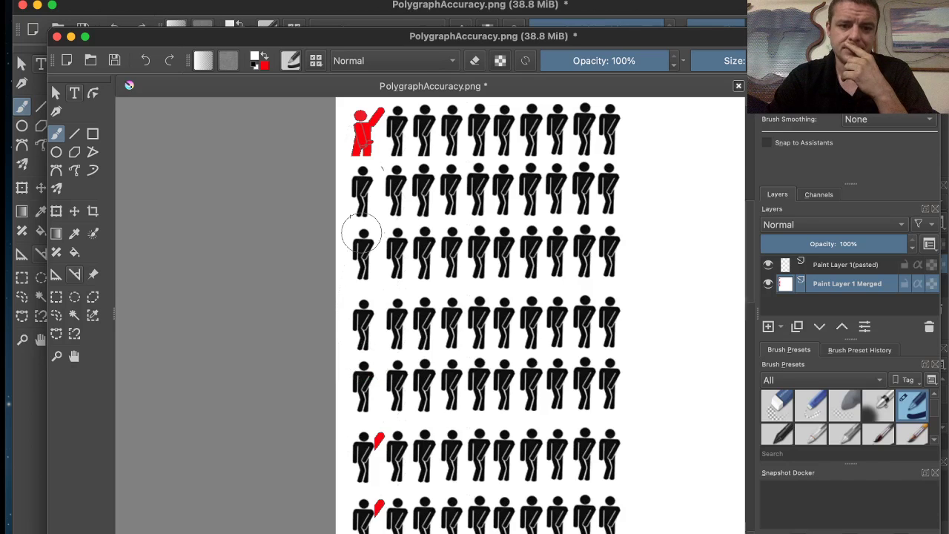
- Paint white over the leftover red arms beside the first figures in rows six to ten
{"action": "scroll", "coordinate": [279, 341], "scroll_direction": "down", "scroll_amount": 3}
{"action": "scroll", "coordinate": [355, 427], "scroll_direction": "up", "scroll_amount": 2}
{"action": "scroll", "coordinate": [358, 426], "scroll_direction": "up", "scroll_amount": 5}
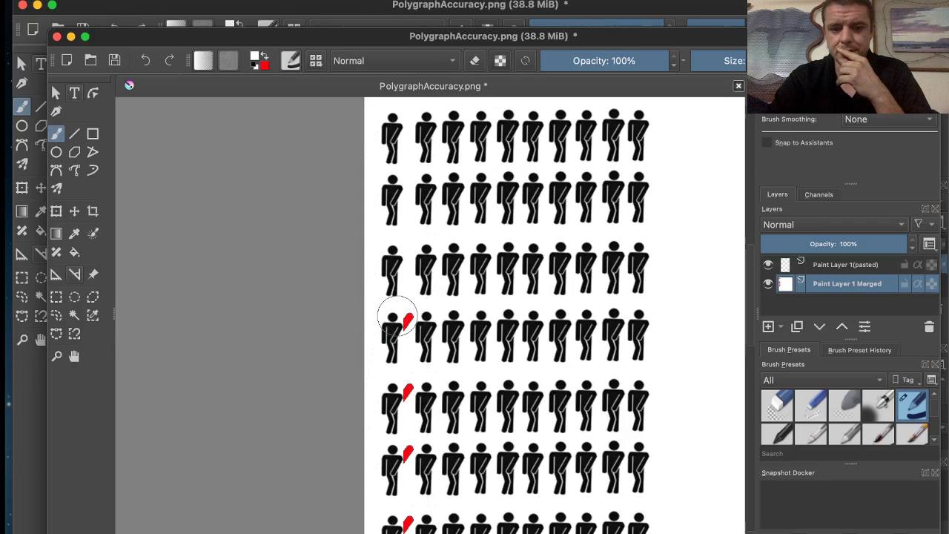
{"action": "key", "text": "ctrl+z"}
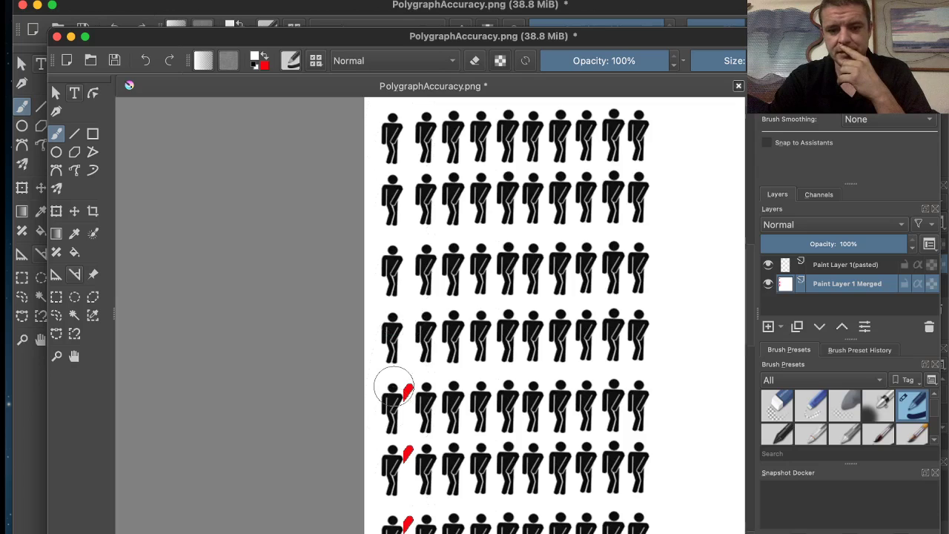
{"action": "scroll", "coordinate": [393, 387], "scroll_direction": "down", "scroll_amount": 4}
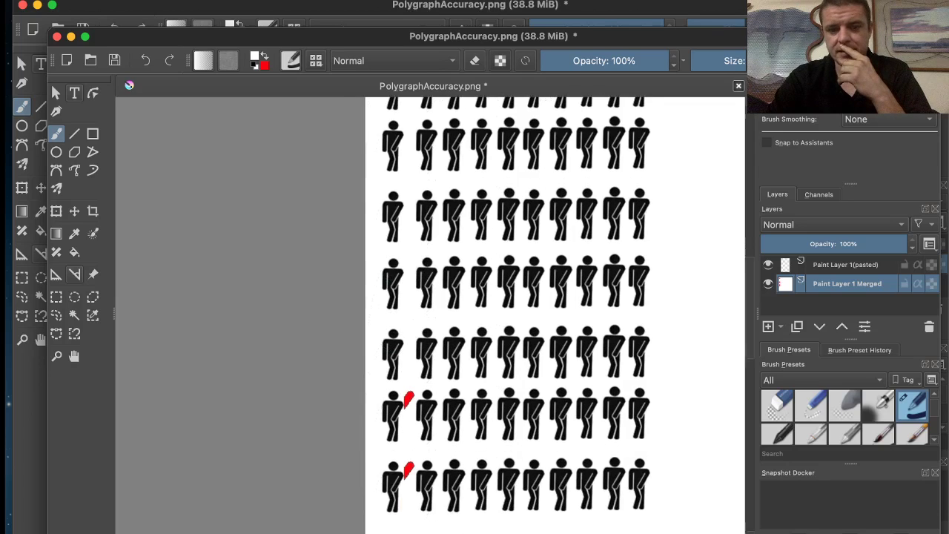
{"action": "key", "text": "ctrl+z"}
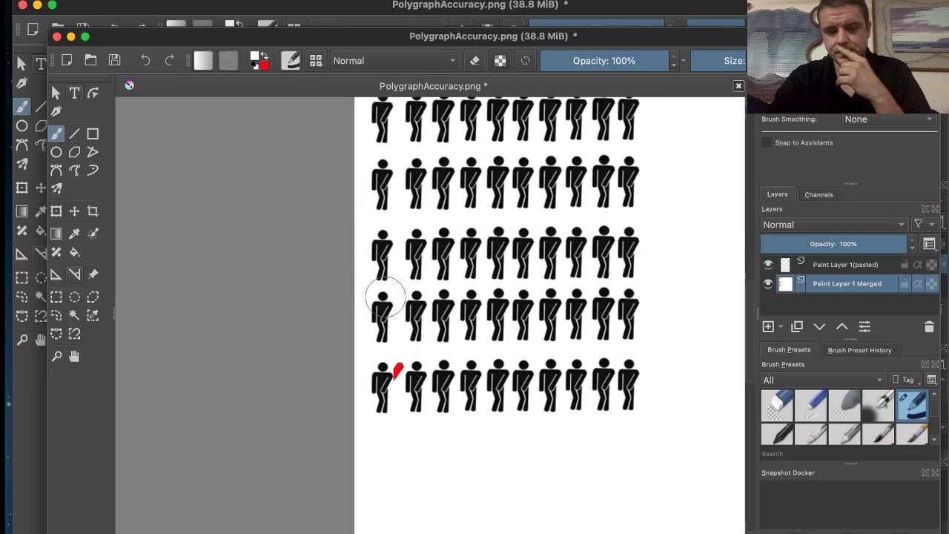
{"action": "key", "text": "ctrl+z"}
{"action": "scroll", "coordinate": [442, 327], "scroll_direction": "down", "scroll_amount": 2}
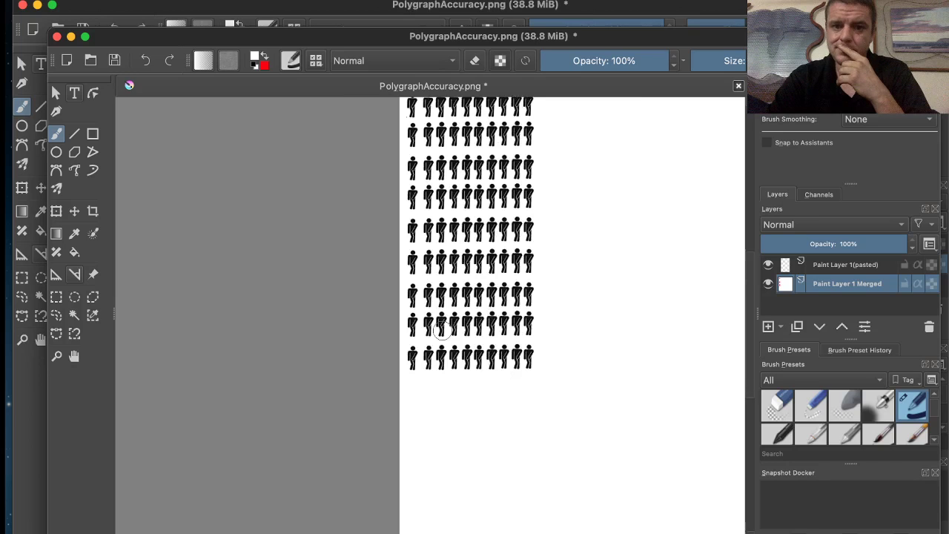
- Inspect the ten rows for leftover marks, looking closely at the red figure and the start of row two
{"action": "scroll", "coordinate": [528, 268], "scroll_direction": "up", "scroll_amount": 2}
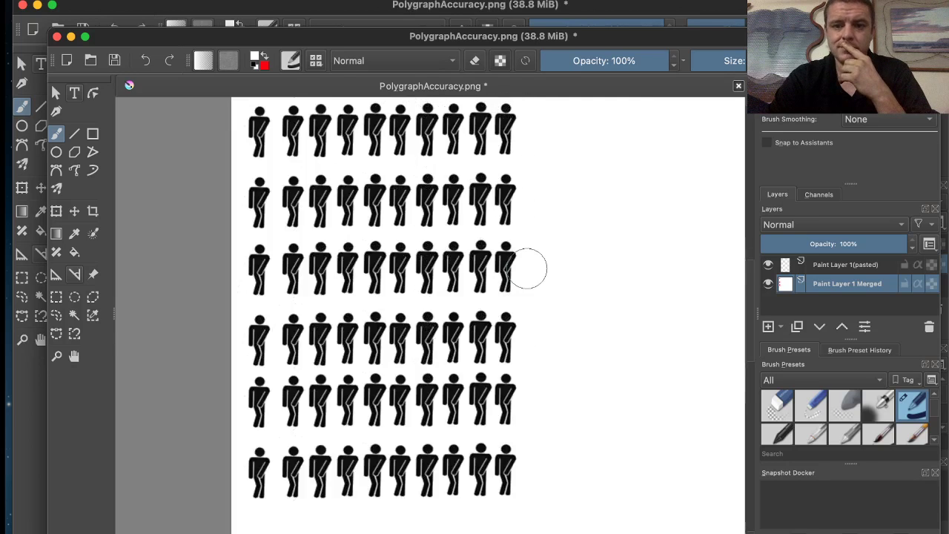
{"action": "scroll", "coordinate": [528, 268], "scroll_direction": "down", "scroll_amount": 4}
{"action": "scroll", "coordinate": [649, 237], "scroll_direction": "up", "scroll_amount": 1}
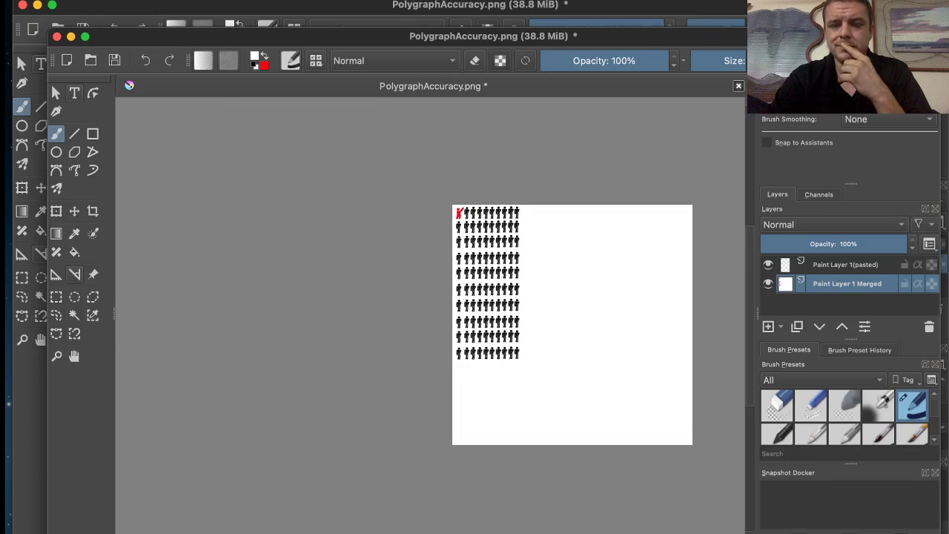
{"action": "scroll", "coordinate": [576, 232], "scroll_direction": "down", "scroll_amount": 1}
{"action": "scroll", "coordinate": [579, 237], "scroll_direction": "down", "scroll_amount": 2}
{"action": "scroll", "coordinate": [578, 237], "scroll_direction": "up", "scroll_amount": 5}
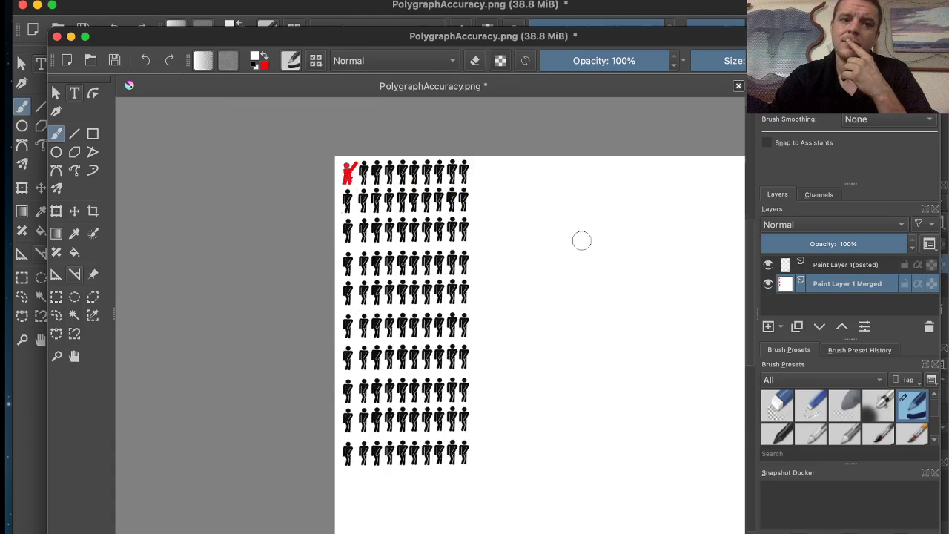
{"action": "scroll", "coordinate": [601, 242], "scroll_direction": "down", "scroll_amount": 3}
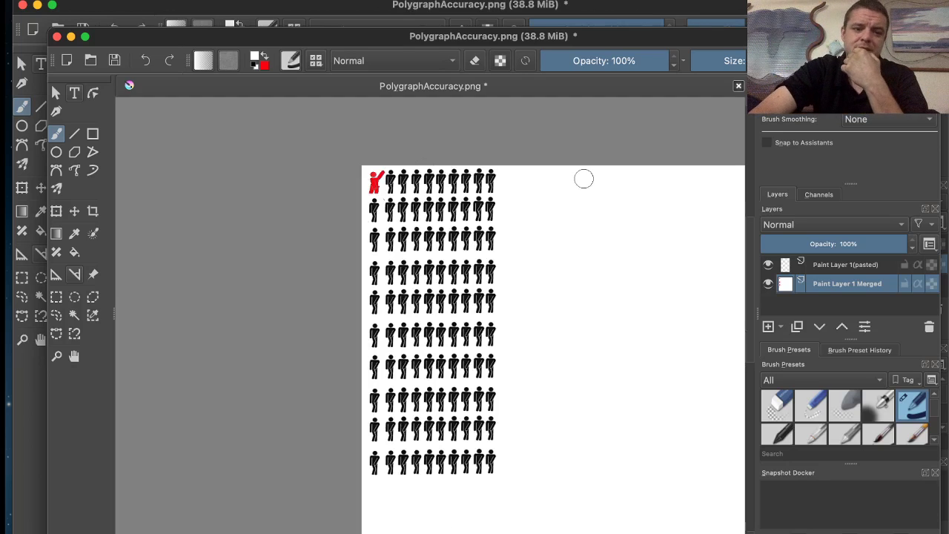
{"action": "scroll", "coordinate": [393, 155], "scroll_direction": "up", "scroll_amount": 5}
{"action": "scroll", "coordinate": [348, 163], "scroll_direction": "down", "scroll_amount": 3}
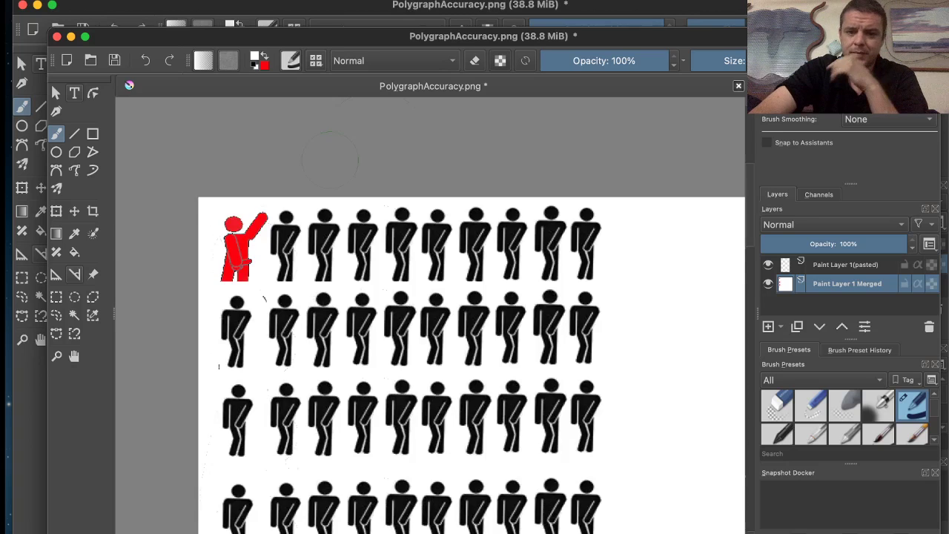
{"action": "left_click_drag", "start_coordinate": [182, 224], "coordinate": [362, 288]}
{"action": "scroll", "coordinate": [362, 288], "scroll_direction": "up", "scroll_amount": 3}
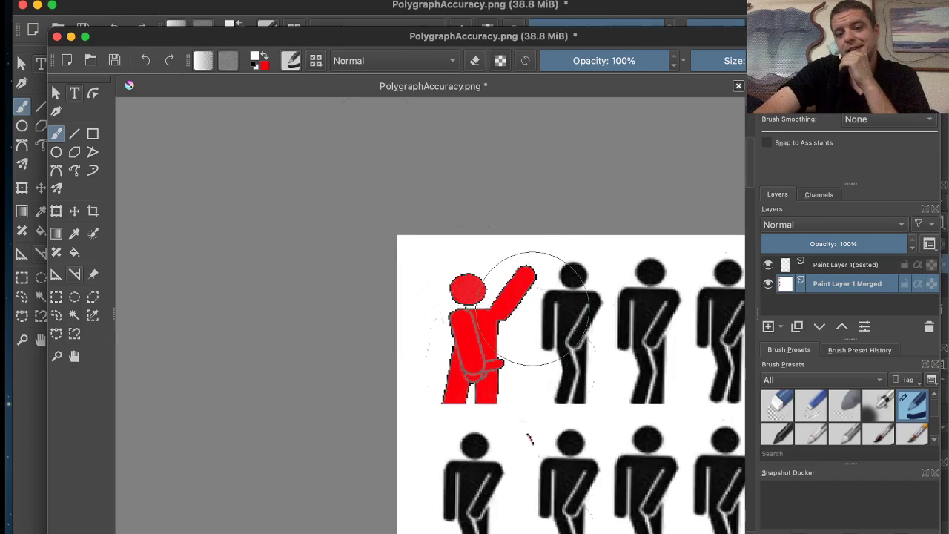
{"action": "scroll", "coordinate": [585, 356], "scroll_direction": "down", "scroll_amount": 3}
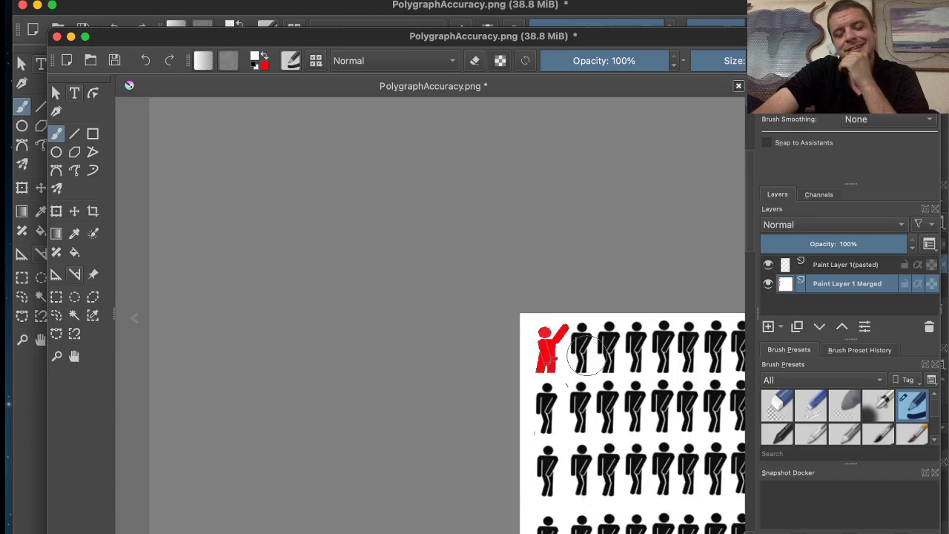
{"action": "scroll", "coordinate": [586, 356], "scroll_direction": "up", "scroll_amount": 1}
{"action": "scroll", "coordinate": [519, 341], "scroll_direction": "down", "scroll_amount": 2}
{"action": "scroll", "coordinate": [419, 285], "scroll_direction": "down", "scroll_amount": 2}
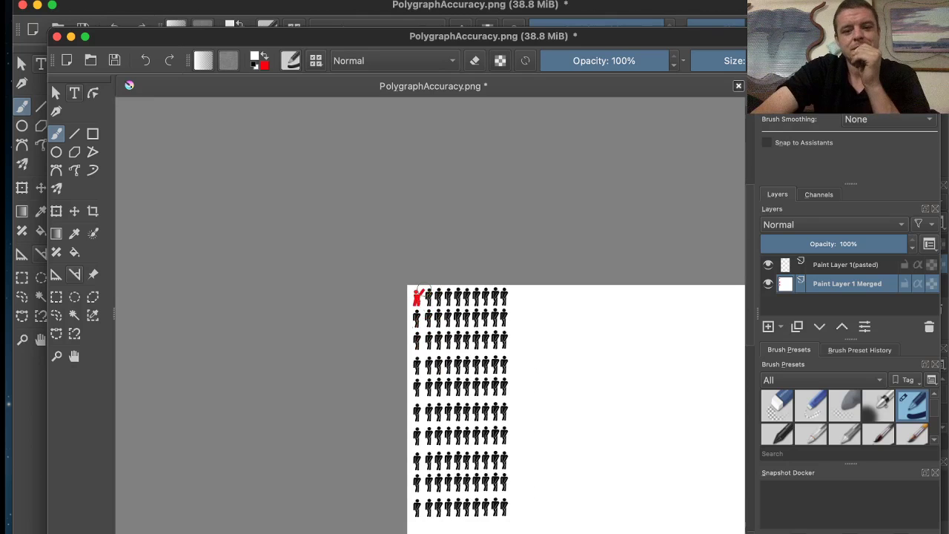
- Examine the layout of the ten rows against the empty canvas beside and below them
{"action": "scroll", "coordinate": [488, 339], "scroll_direction": "up", "scroll_amount": 1}
{"action": "scroll", "coordinate": [436, 276], "scroll_direction": "down", "scroll_amount": 1}
{"action": "scroll", "coordinate": [387, 244], "scroll_direction": "down", "scroll_amount": 1}
{"action": "scroll", "coordinate": [524, 420], "scroll_direction": "up", "scroll_amount": 2}
{"action": "scroll", "coordinate": [474, 385], "scroll_direction": "up", "scroll_amount": 1}
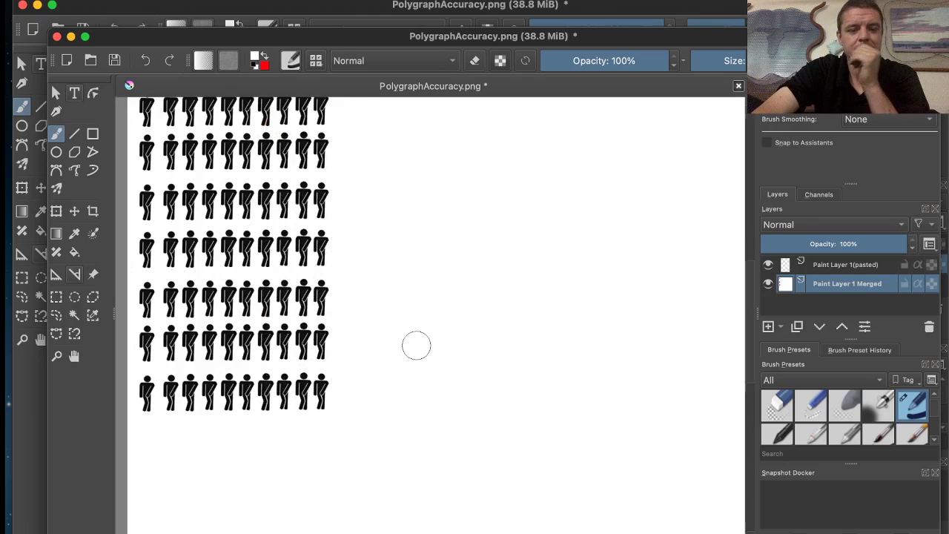
{"action": "scroll", "coordinate": [385, 349], "scroll_direction": "down", "scroll_amount": 1}
{"action": "scroll", "coordinate": [419, 349], "scroll_direction": "up", "scroll_amount": 1}
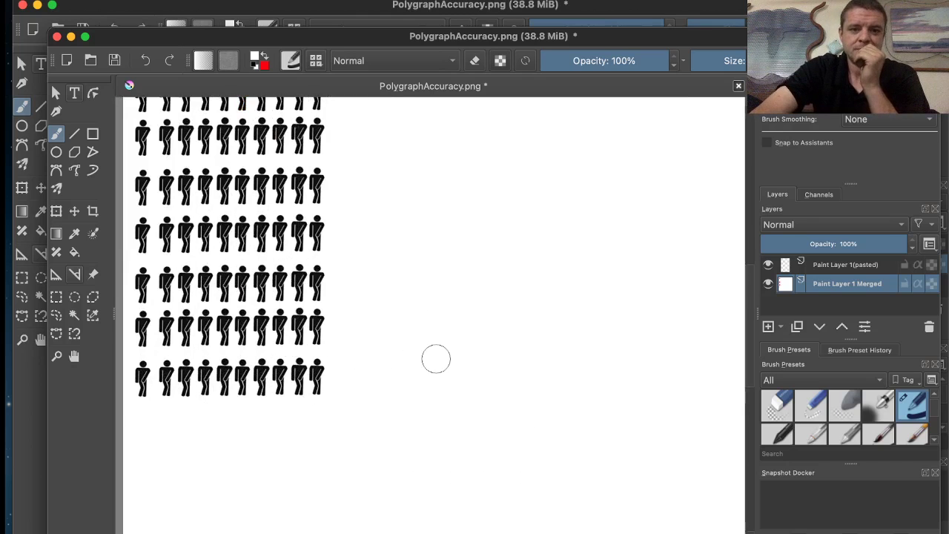
{"action": "scroll", "coordinate": [348, 337], "scroll_direction": "left", "scroll_amount": 3}
{"action": "scroll", "coordinate": [349, 337], "scroll_direction": "up", "scroll_amount": 3}
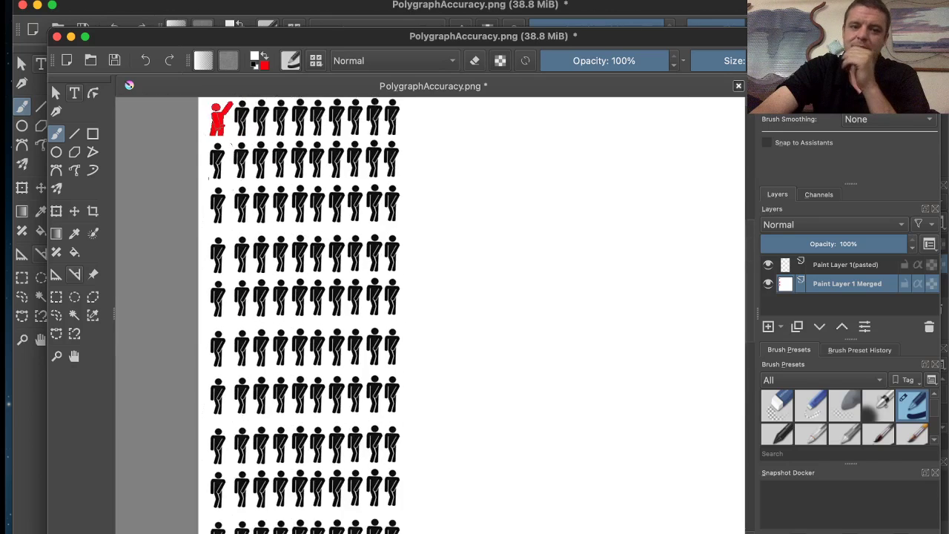
{"action": "scroll", "coordinate": [348, 338], "scroll_direction": "up", "scroll_amount": 3}
{"action": "scroll", "coordinate": [348, 338], "scroll_direction": "down", "scroll_amount": 3}
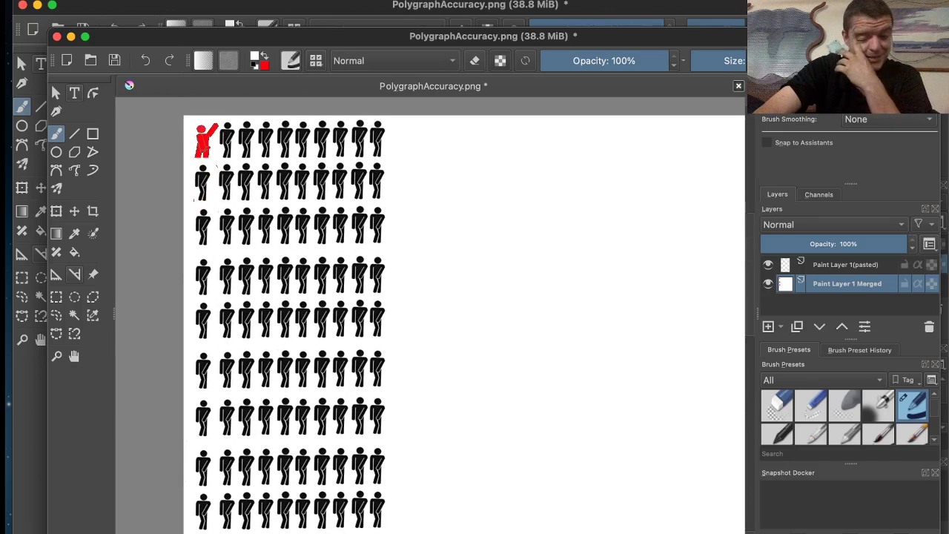
{"action": "scroll", "coordinate": [348, 338], "scroll_direction": "right", "scroll_amount": 1}
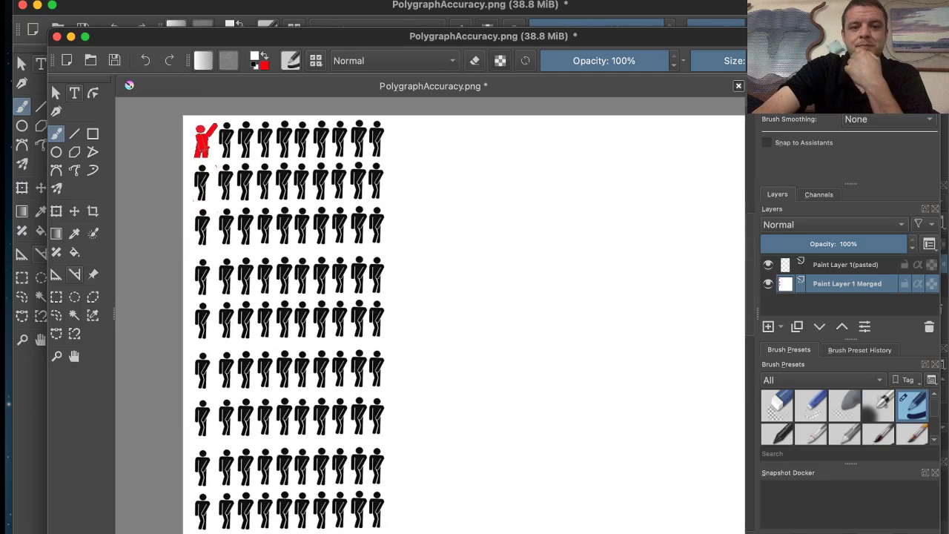
{"action": "scroll", "coordinate": [348, 338], "scroll_direction": "down", "scroll_amount": 3}
{"action": "scroll", "coordinate": [348, 337], "scroll_direction": "up", "scroll_amount": 5}
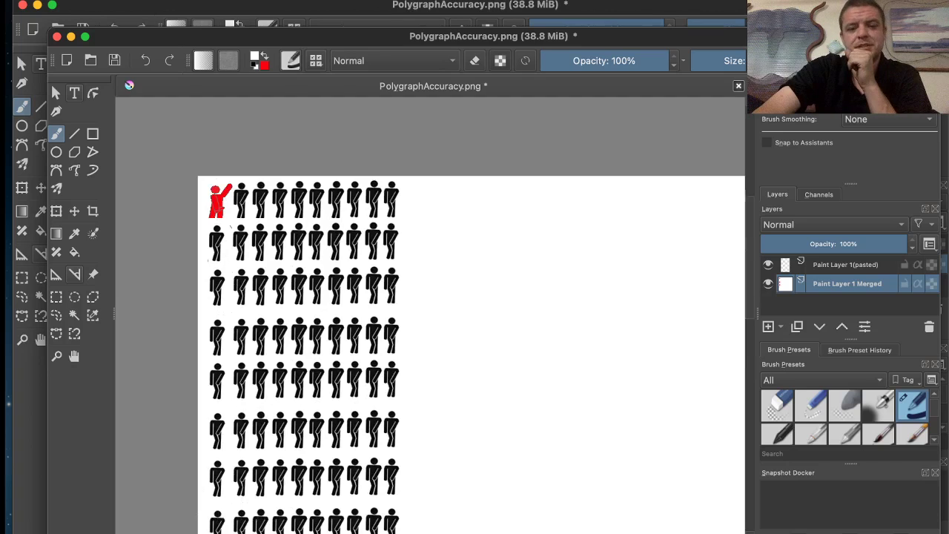
{"action": "scroll", "coordinate": [460, 280], "scroll_direction": "down", "scroll_amount": 5}
{"action": "scroll", "coordinate": [460, 279], "scroll_direction": "up", "scroll_amount": 2}
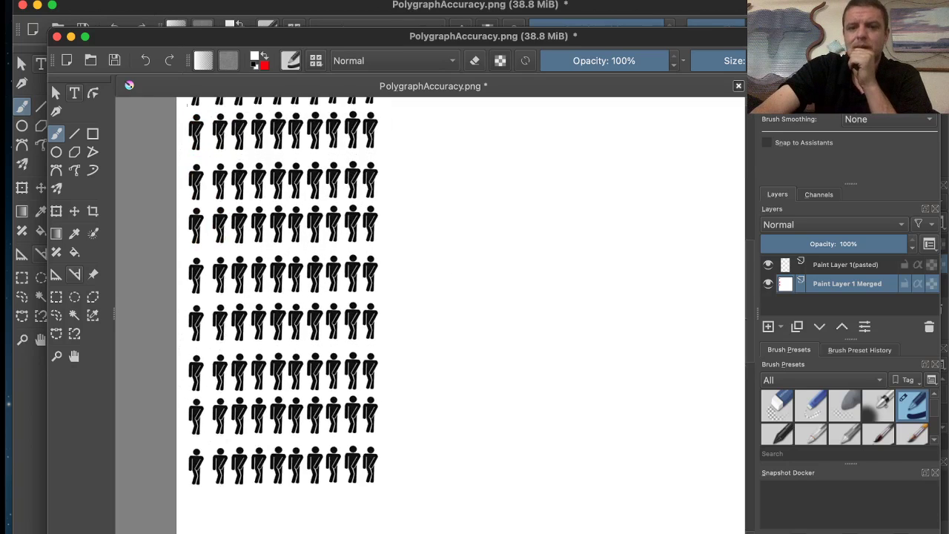
{"action": "scroll", "coordinate": [381, 456], "scroll_direction": "up", "scroll_amount": 3}
{"action": "scroll", "coordinate": [381, 455], "scroll_direction": "right", "scroll_amount": 4}
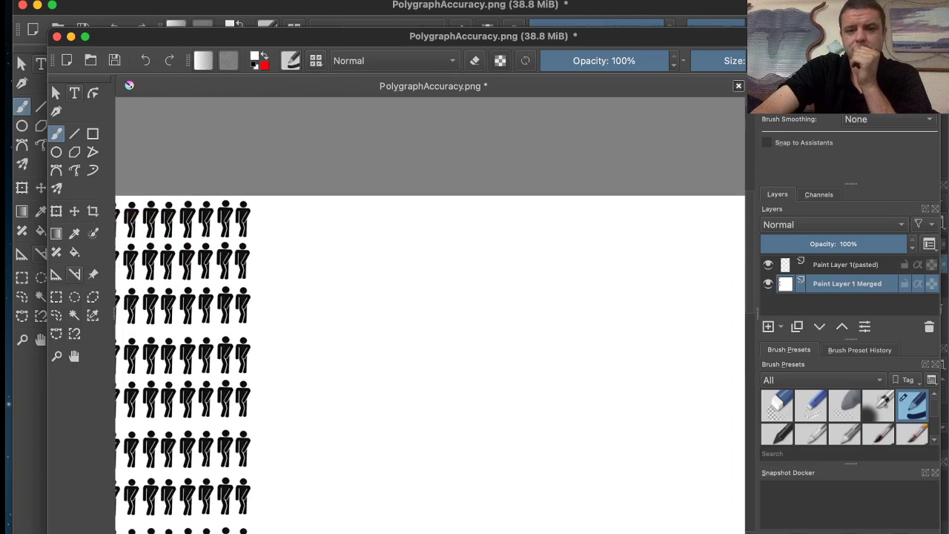
{"action": "left_click_drag", "start_coordinate": [374, 493], "coordinate": [396, 309]}
{"action": "scroll", "coordinate": [396, 309], "scroll_direction": "up", "scroll_amount": 1}
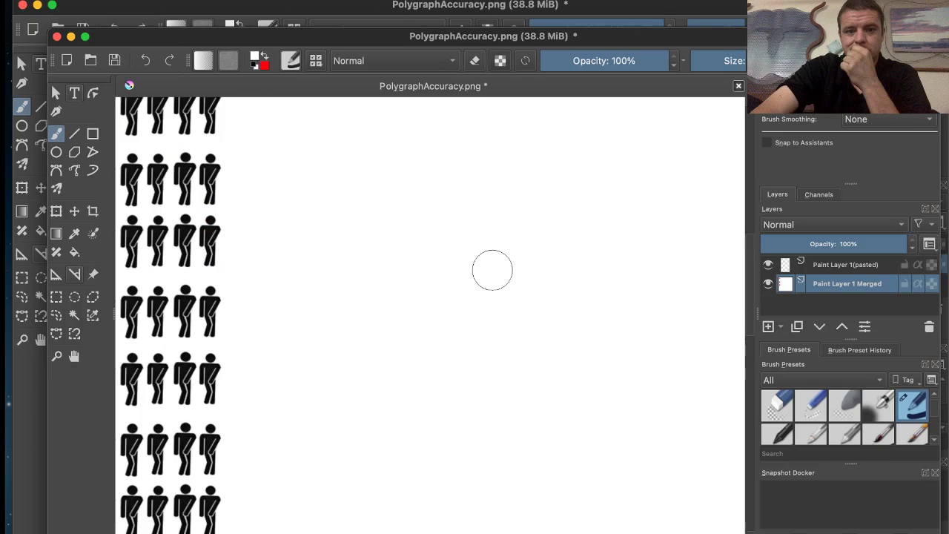
{"action": "scroll", "coordinate": [450, 159], "scroll_direction": "down", "scroll_amount": 3}
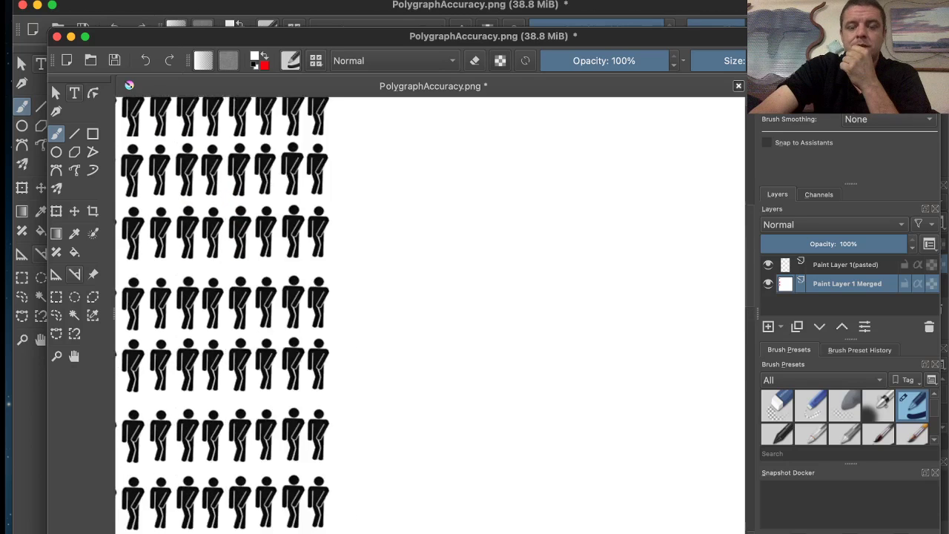
{"action": "scroll", "coordinate": [509, 402], "scroll_direction": "up", "scroll_amount": 3}
{"action": "scroll", "coordinate": [508, 403], "scroll_direction": "down", "scroll_amount": 2}
{"action": "scroll", "coordinate": [508, 403], "scroll_direction": "right", "scroll_amount": 1}
{"action": "scroll", "coordinate": [509, 403], "scroll_direction": "up", "scroll_amount": 1}
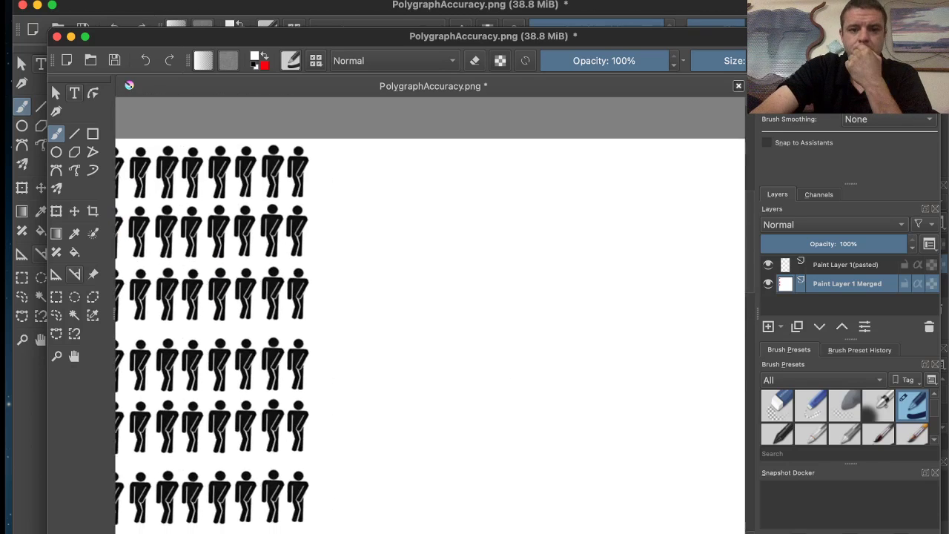
{"action": "scroll", "coordinate": [384, 249], "scroll_direction": "down", "scroll_amount": 2}
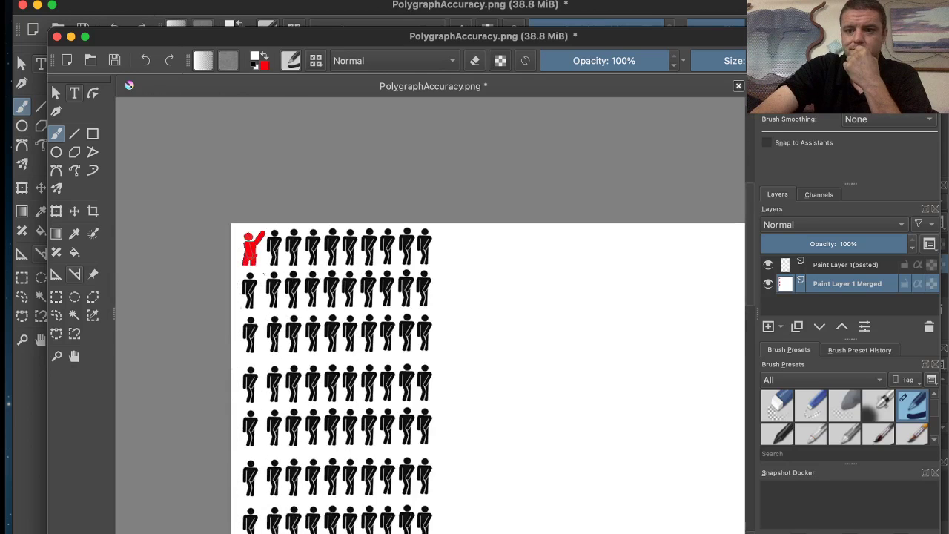
- Merge the layer Paint Layer 1(pasted) down into Paint Layer 1 Merged
{"action": "left_click", "coordinate": [846, 264]}
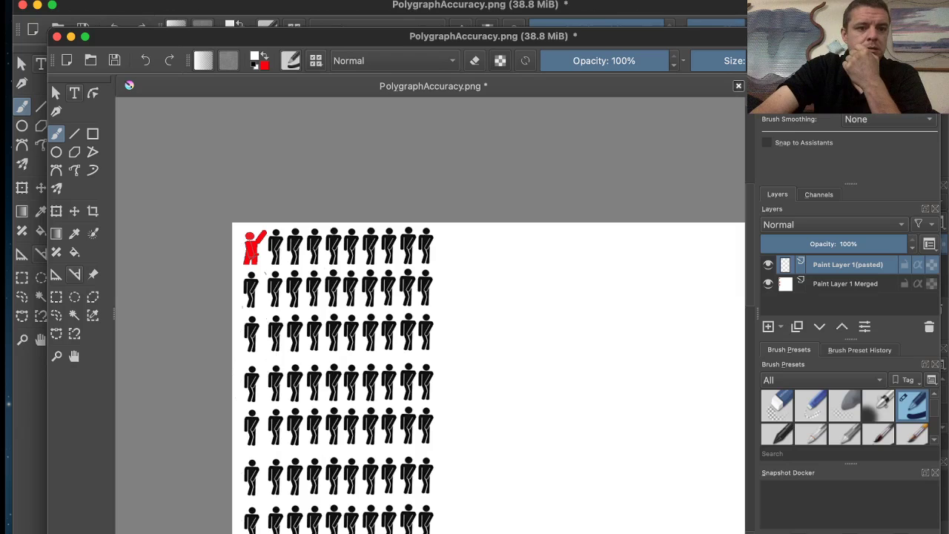
{"action": "key", "text": "super+e"}
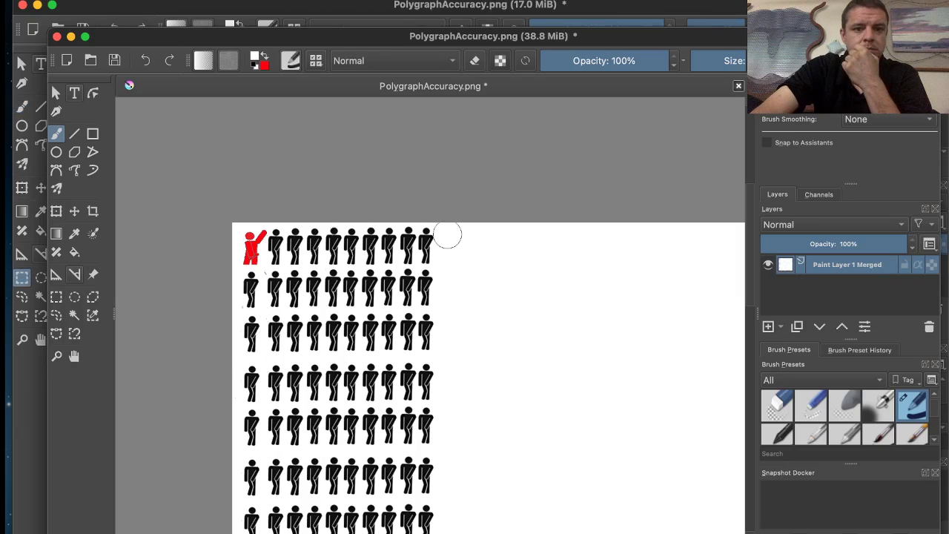
- Copy the red figure with a rectangular selection, paste it as a new layer and move it onto the blank canvas beside the rows
{"action": "key", "text": "ctrl+r"}
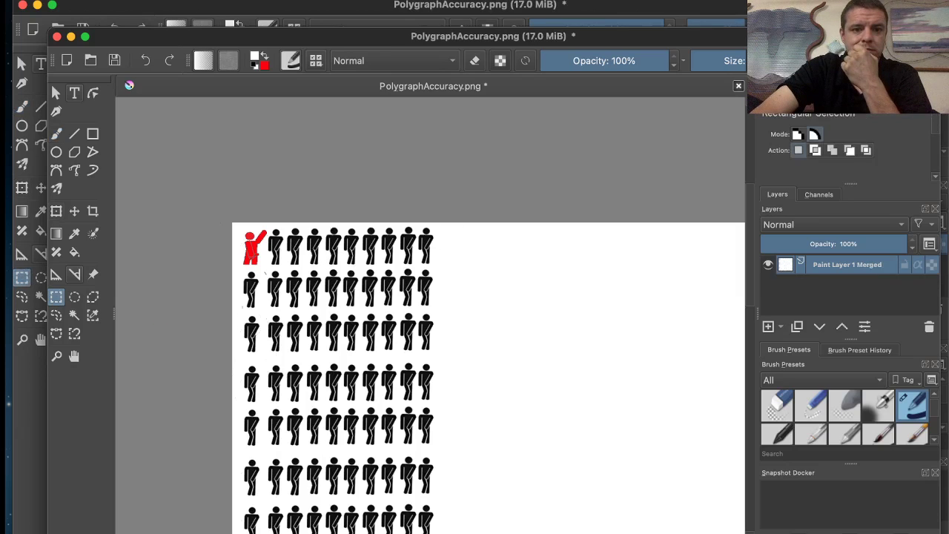
{"action": "left_click_drag", "start_coordinate": [221, 223], "coordinate": [267, 266]}
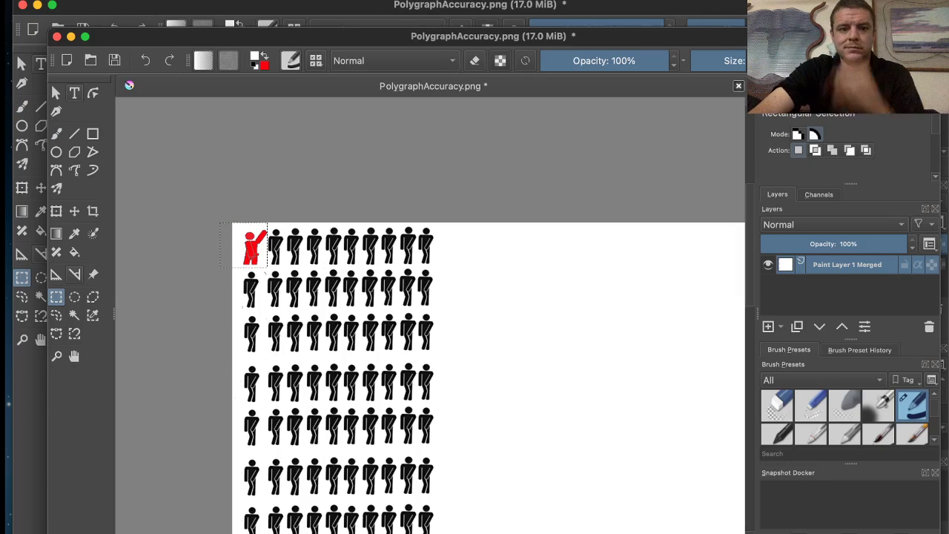
{"action": "key", "text": "ctrl+v"}
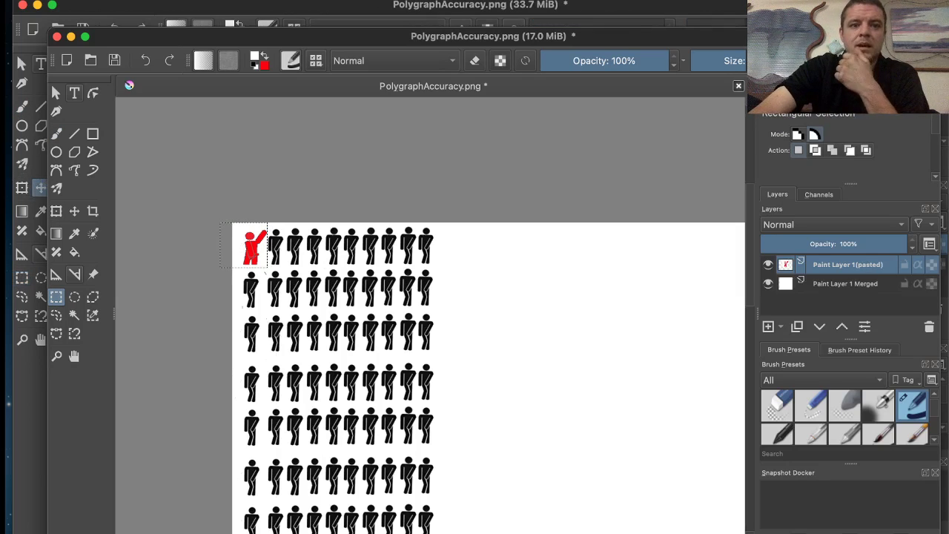
{"action": "left_click", "coordinate": [38, 191]}
{"action": "left_click_drag", "start_coordinate": [254, 247], "coordinate": [519, 280]}
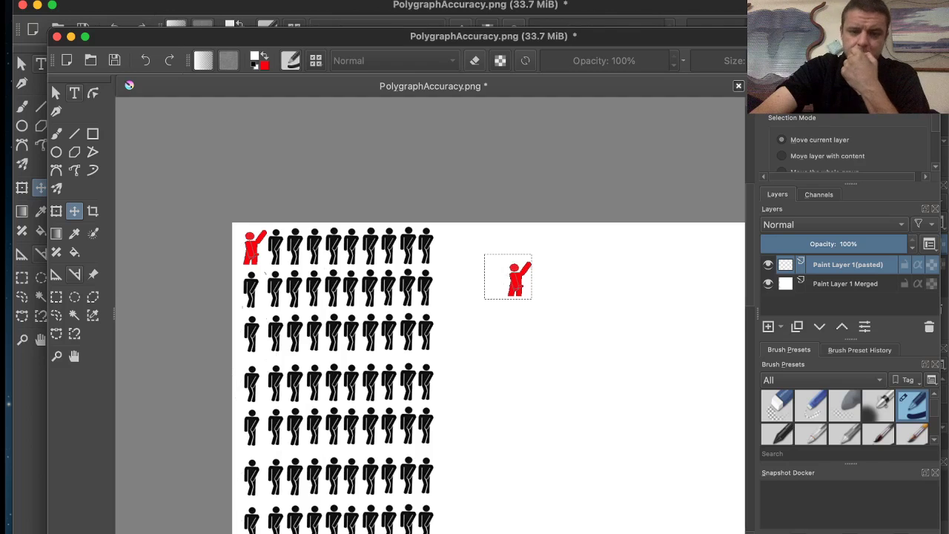
- Move the pasted red figure up level with the first row of figures and clear the selection
{"action": "scroll", "coordinate": [519, 280], "scroll_direction": "right", "scroll_amount": 5}
{"action": "scroll", "coordinate": [519, 280], "scroll_direction": "left", "scroll_amount": 1}
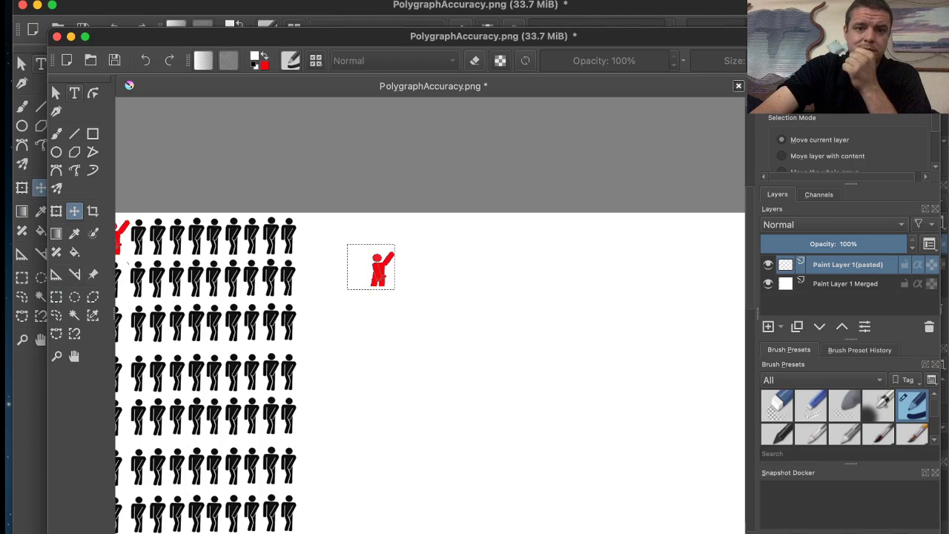
{"action": "left_click_drag", "start_coordinate": [379, 269], "coordinate": [366, 237]}
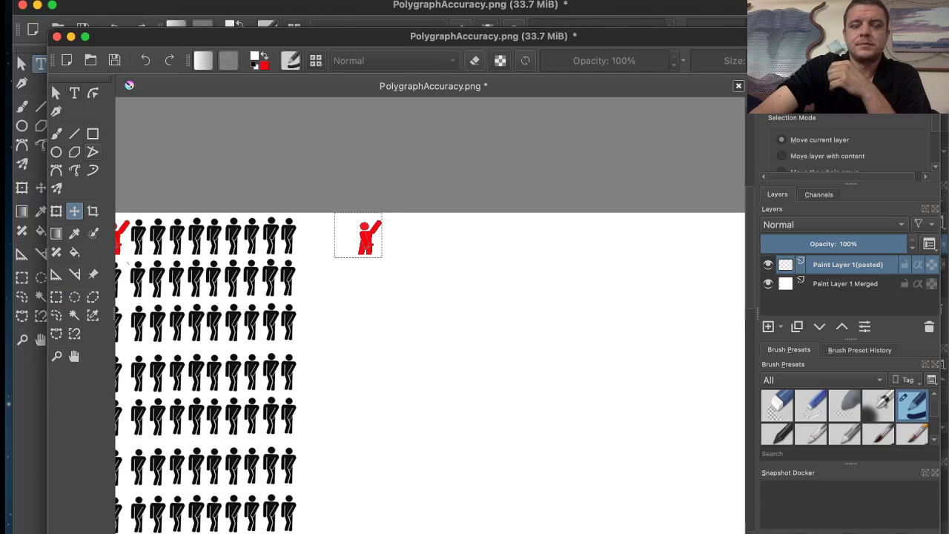
{"action": "key", "text": "t"}
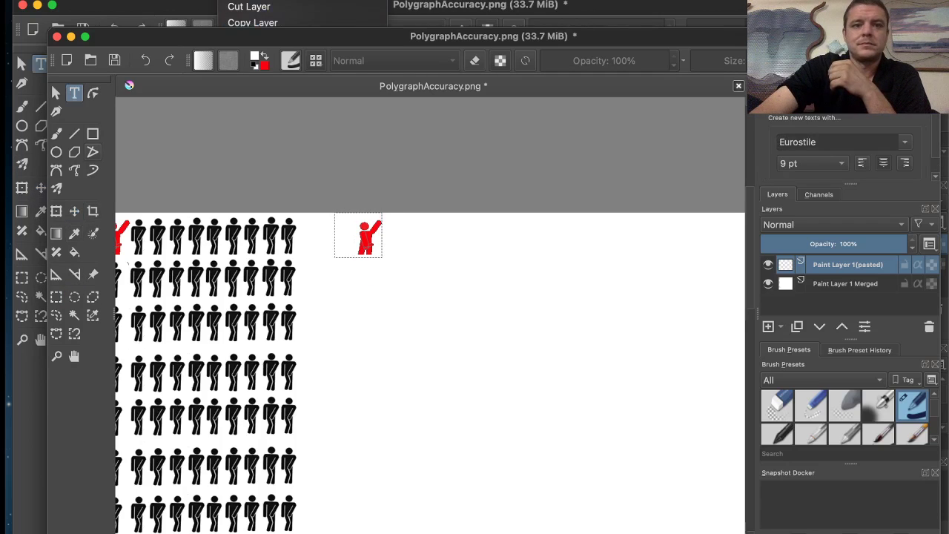
{"action": "mouse_move", "coordinate": [268, 0]}
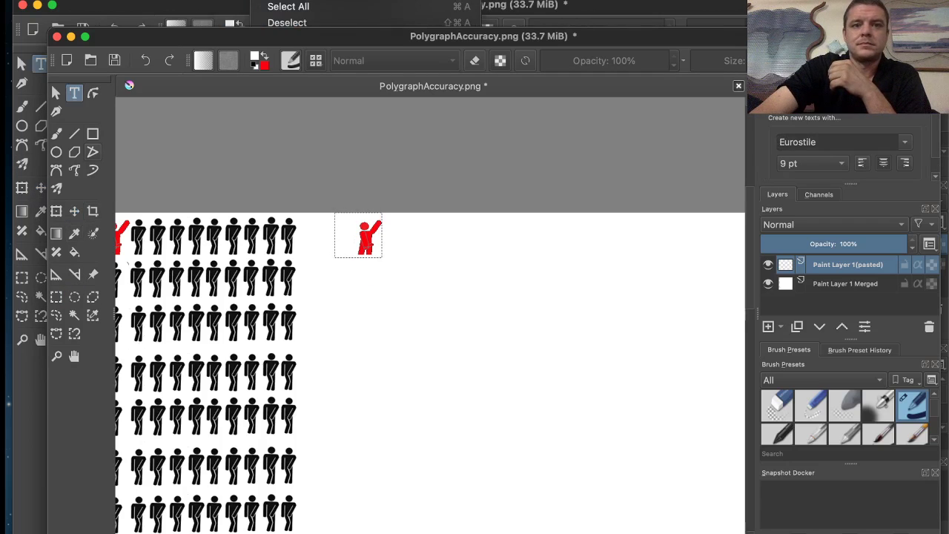
{"action": "left_click", "coordinate": [289, 23]}
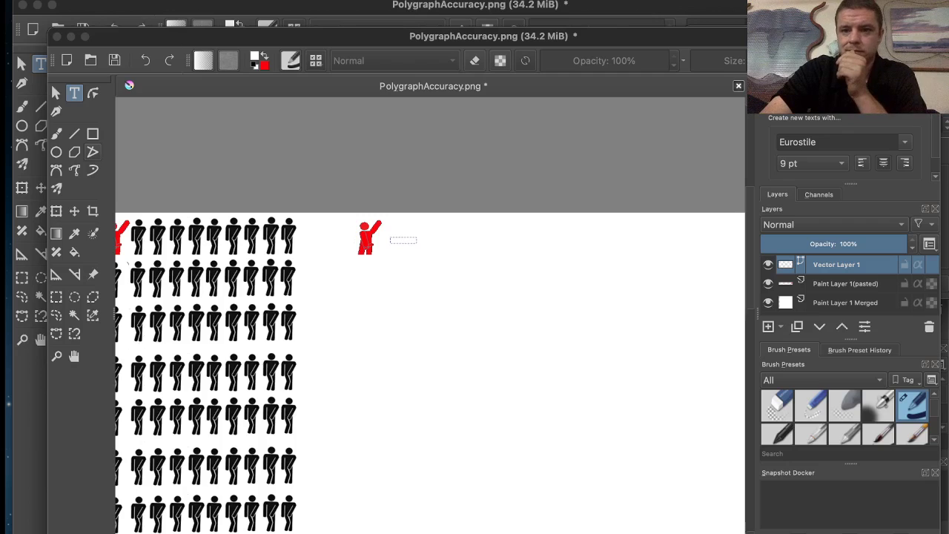
- Add the red label "BAD GUY 98% CATCHING" beside the separate red figure and move it closer to the figure
{"action": "left_click", "coordinate": [295, 2]}
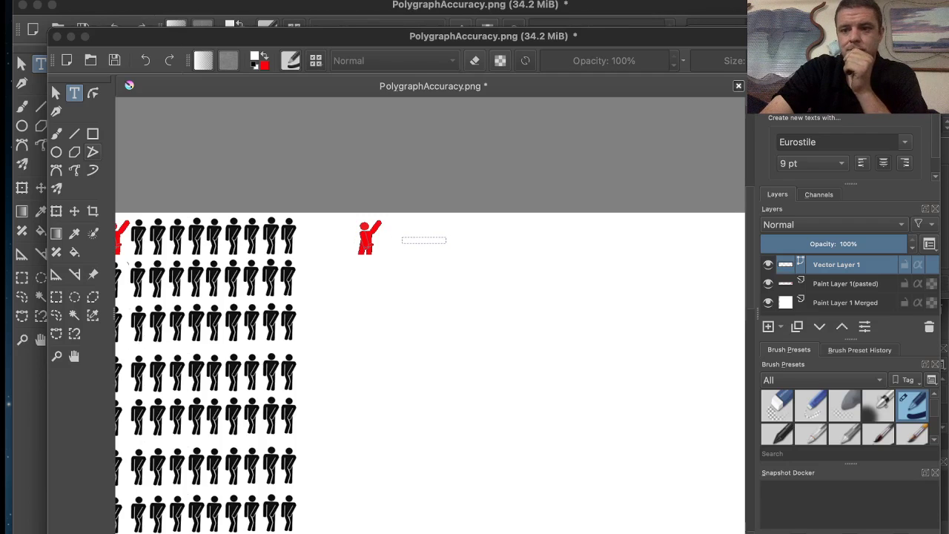
{"action": "left_click", "coordinate": [22, 63]}
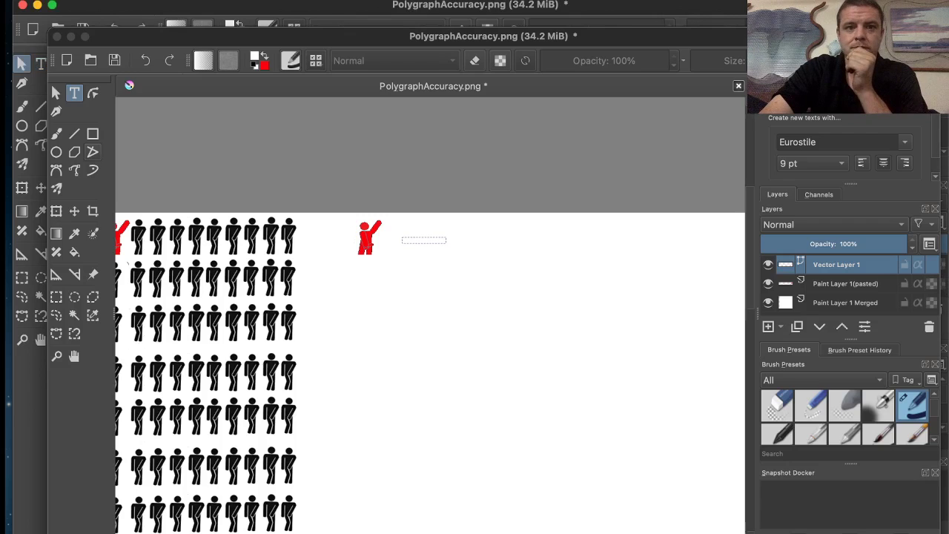
{"action": "key", "text": "Escape"}
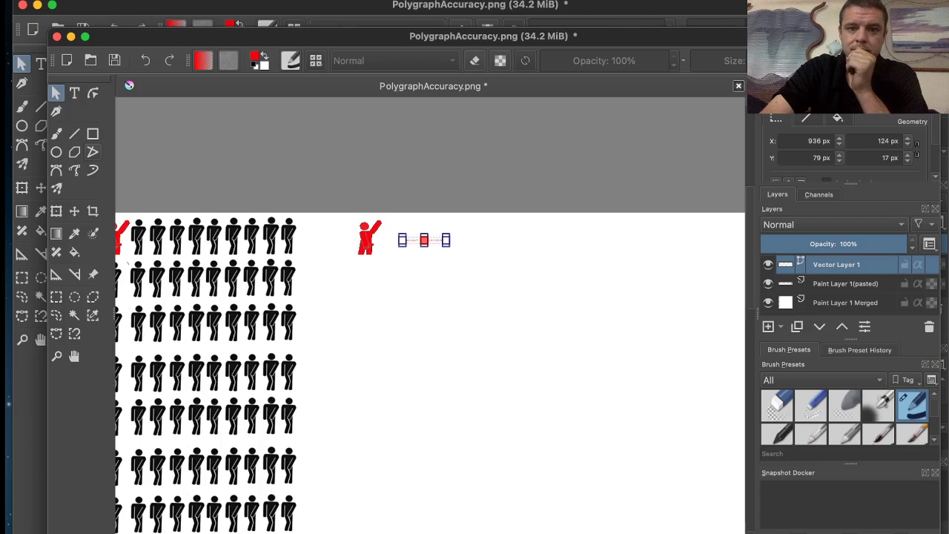
{"action": "scroll", "coordinate": [446, 241], "scroll_direction": "up", "scroll_amount": 3}
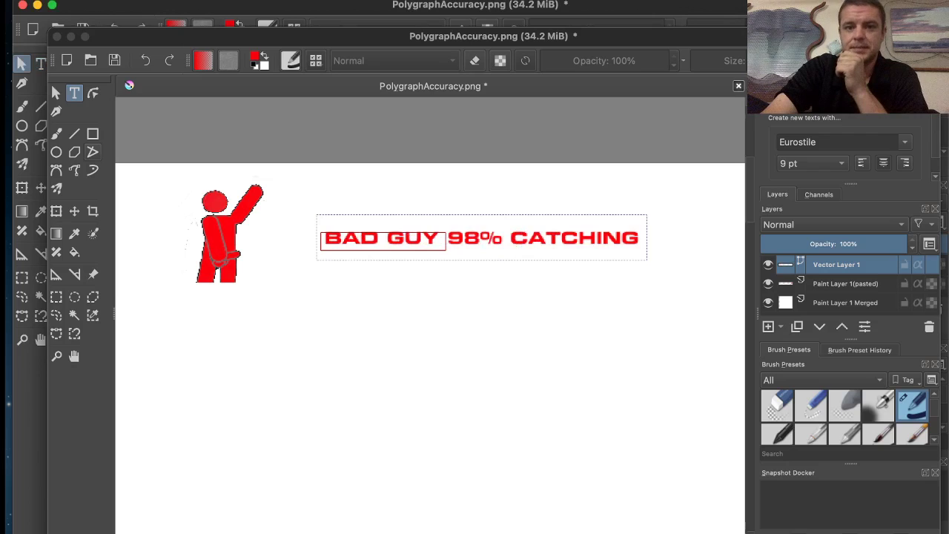
{"action": "left_click_drag", "start_coordinate": [482, 237], "coordinate": [437, 237]}
{"action": "key", "text": "Escape"}
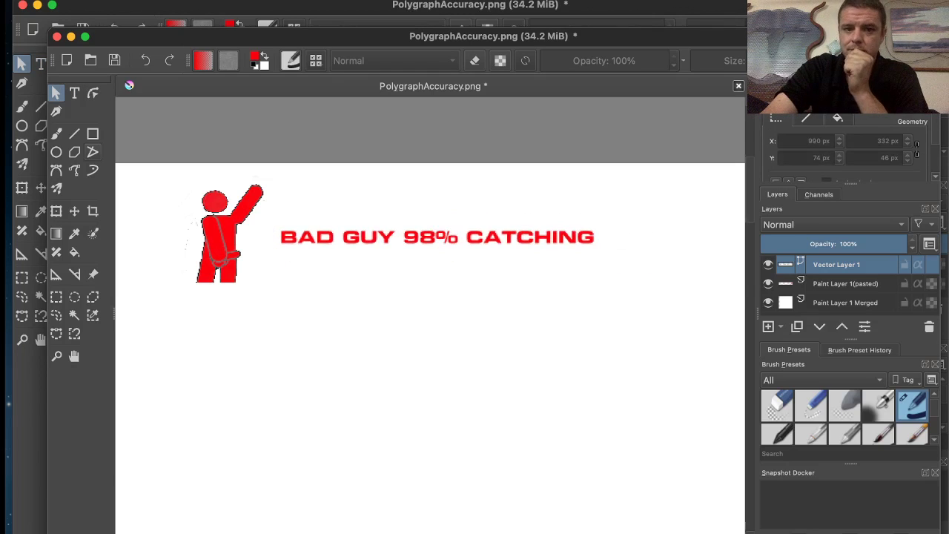
- Select the last black figure of the third row with a rectangular selection and try to paste a copy as a new layer
{"action": "scroll", "coordinate": [388, 375], "scroll_direction": "down", "scroll_amount": 3}
{"action": "left_click_drag", "start_coordinate": [388, 374], "coordinate": [500, 271]}
{"action": "scroll", "coordinate": [475, 256], "scroll_direction": "down", "scroll_amount": 1}
{"action": "left_click", "coordinate": [55, 297]}
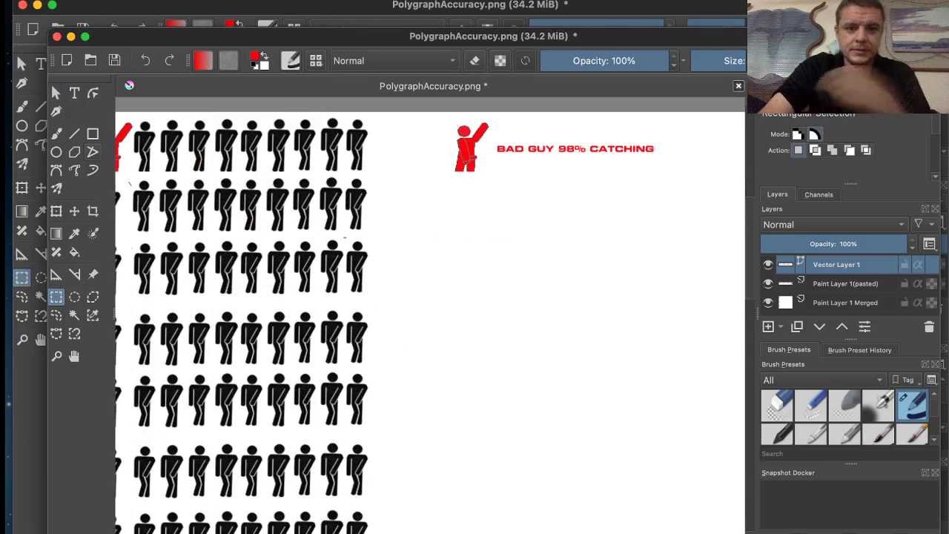
{"action": "left_click_drag", "start_coordinate": [345, 237], "coordinate": [375, 297]}
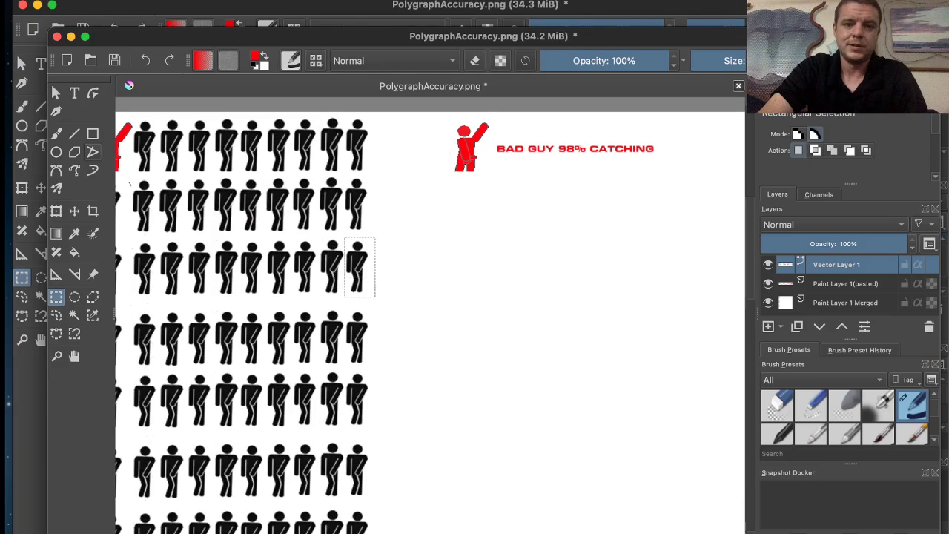
{"action": "key", "text": "super+v"}
{"action": "left_click", "coordinate": [40, 187]}
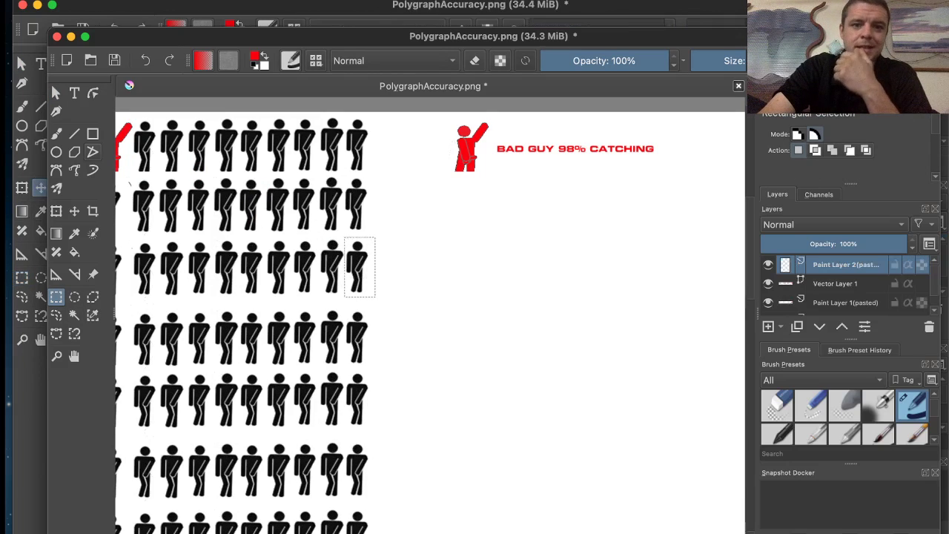
{"action": "key", "text": "t"}
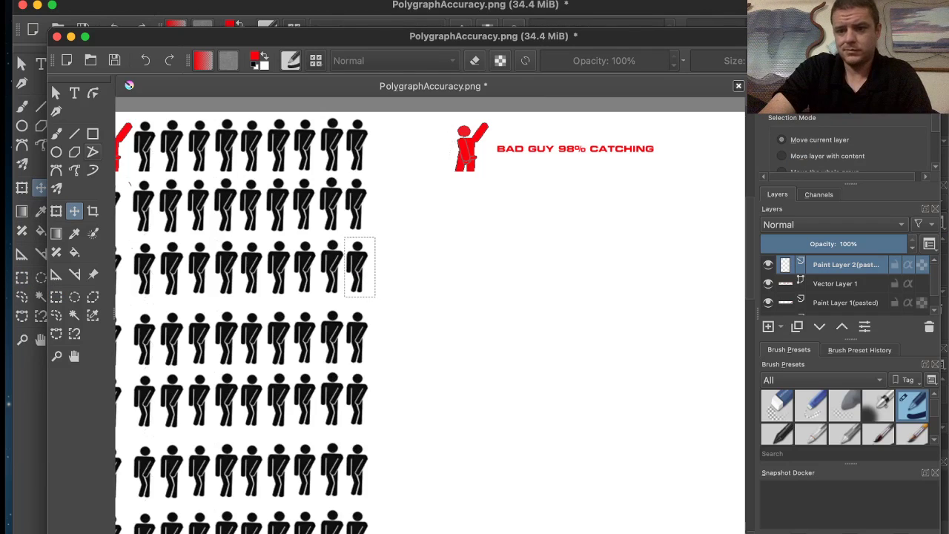
{"action": "scroll", "coordinate": [845, 285], "scroll_direction": "down", "scroll_amount": 2}
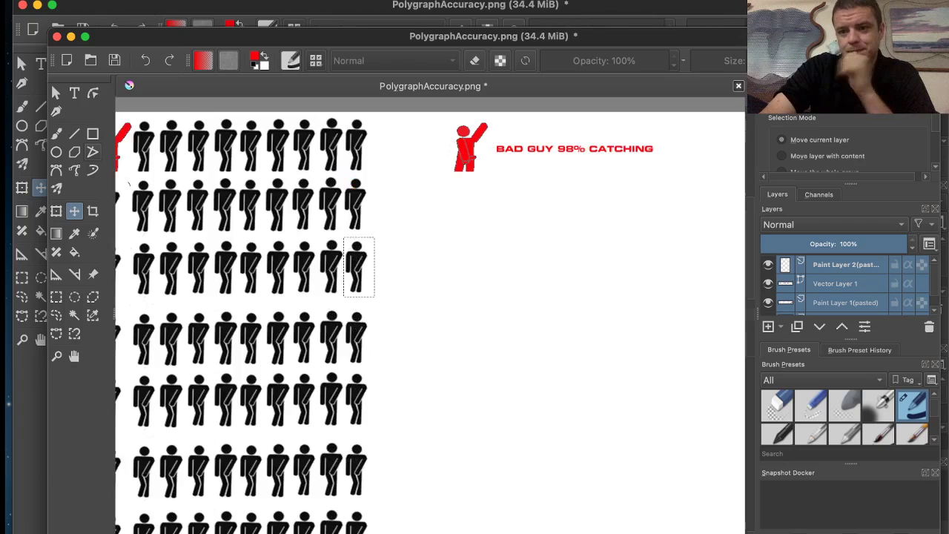
{"action": "right_click", "coordinate": [596, 275]}
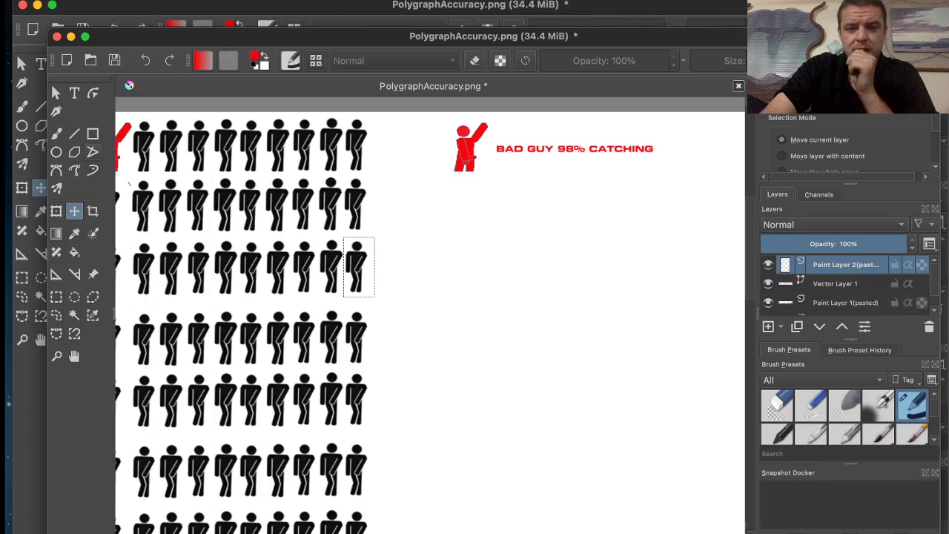
{"action": "scroll", "coordinate": [472, 224], "scroll_direction": "down", "scroll_amount": 1}
{"action": "scroll", "coordinate": [473, 224], "scroll_direction": "up", "scroll_amount": 2}
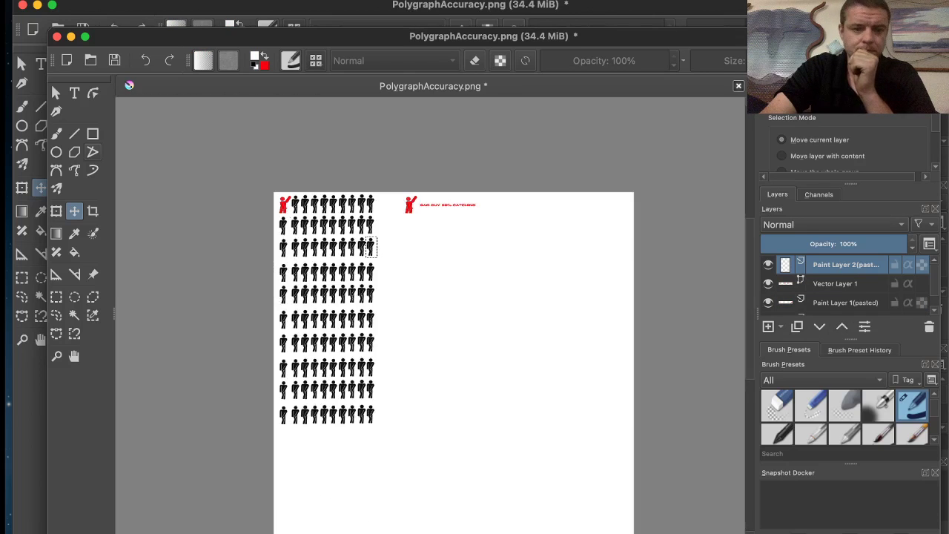
{"action": "left_click", "coordinate": [22, 277]}
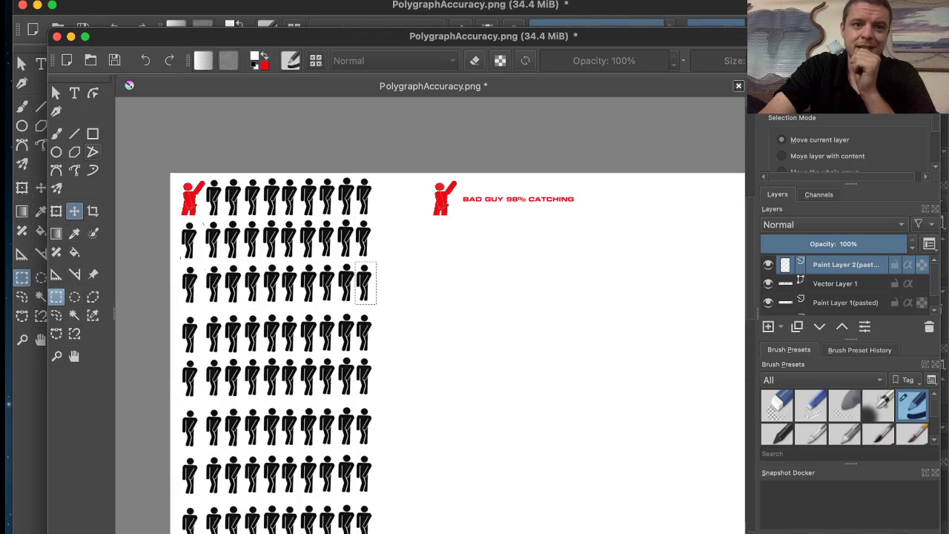
{"action": "left_click", "coordinate": [197, 0]}
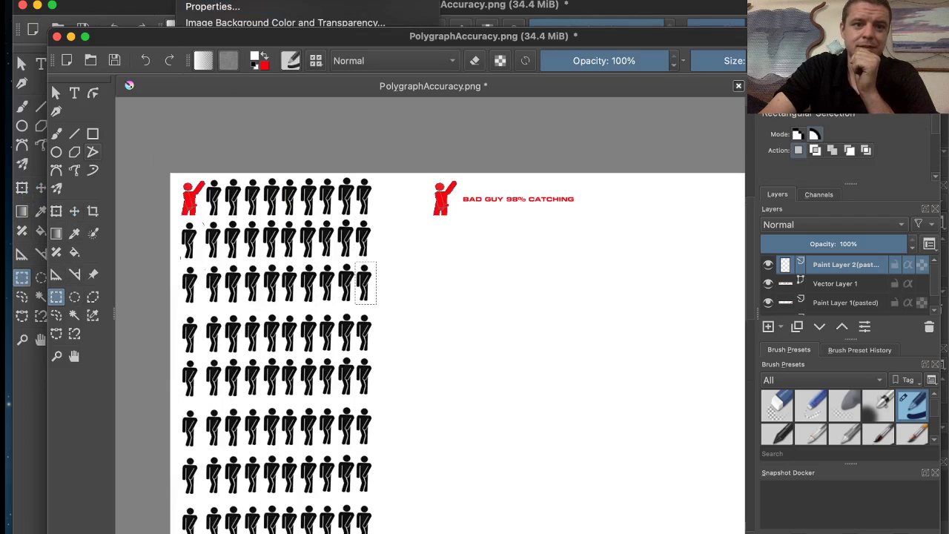
{"action": "mouse_move", "coordinate": [235, 0]}
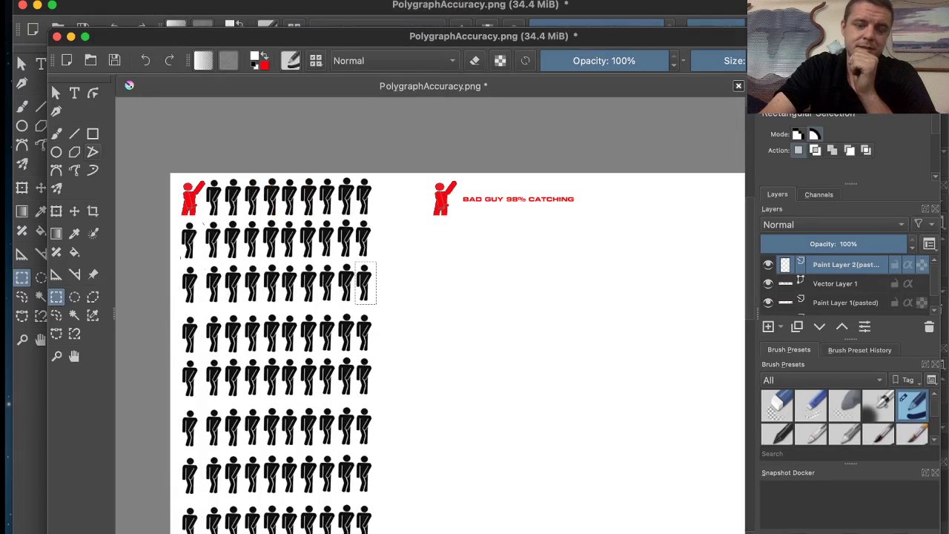
- Merge the pasted layers, the vector text layer and Paint Layer 1 Merged into a single layer
{"action": "scroll", "coordinate": [380, 205], "scroll_direction": "up", "scroll_amount": 3}
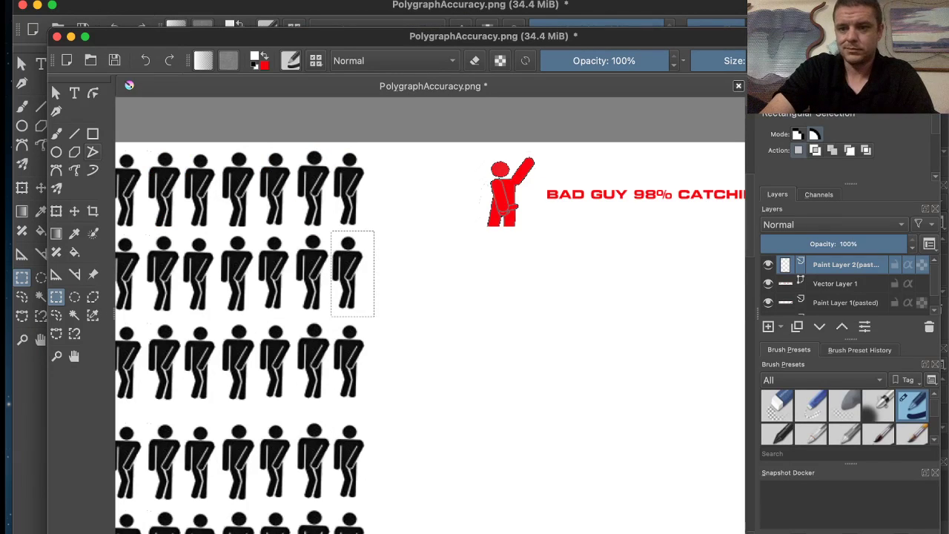
{"action": "scroll", "coordinate": [845, 285], "scroll_direction": "down", "scroll_amount": 1}
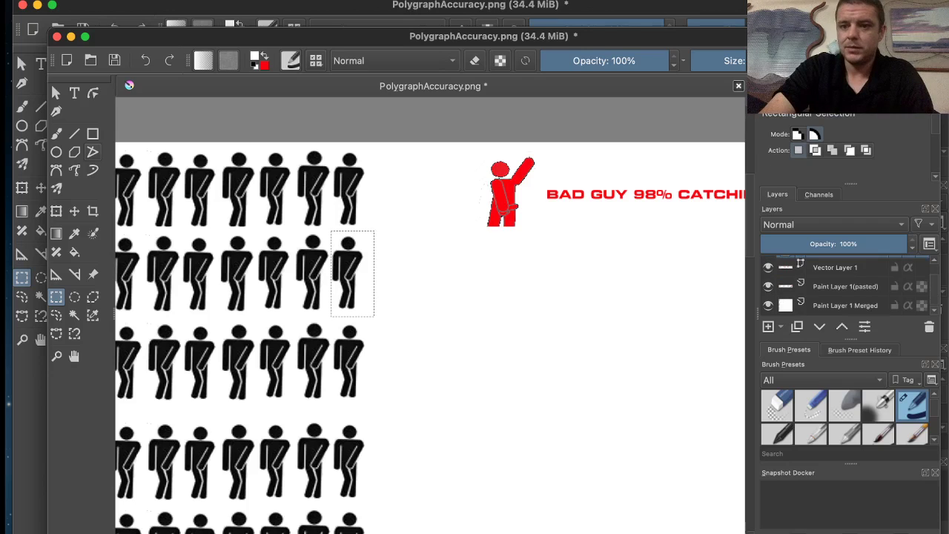
{"action": "left_click", "coordinate": [845, 305], "text": "shift"}
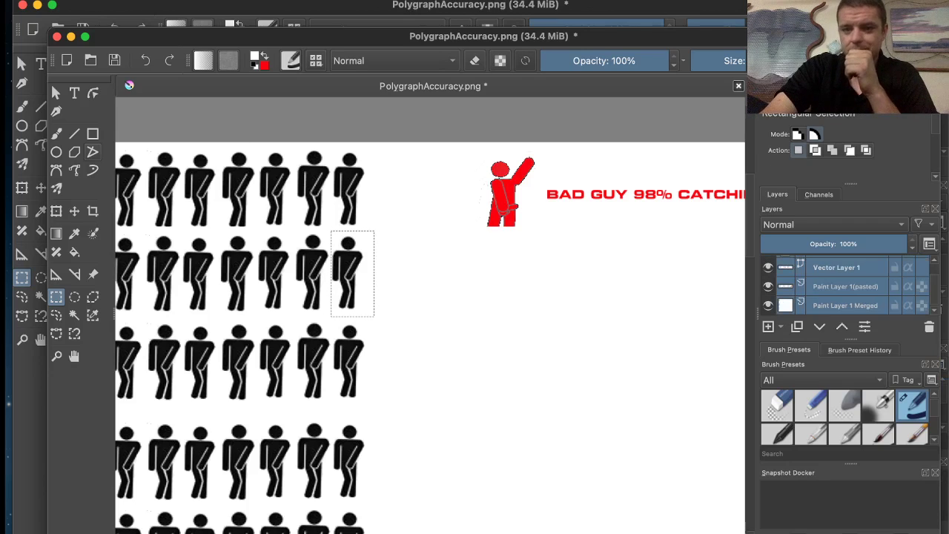
{"action": "key", "text": "ctrl+e"}
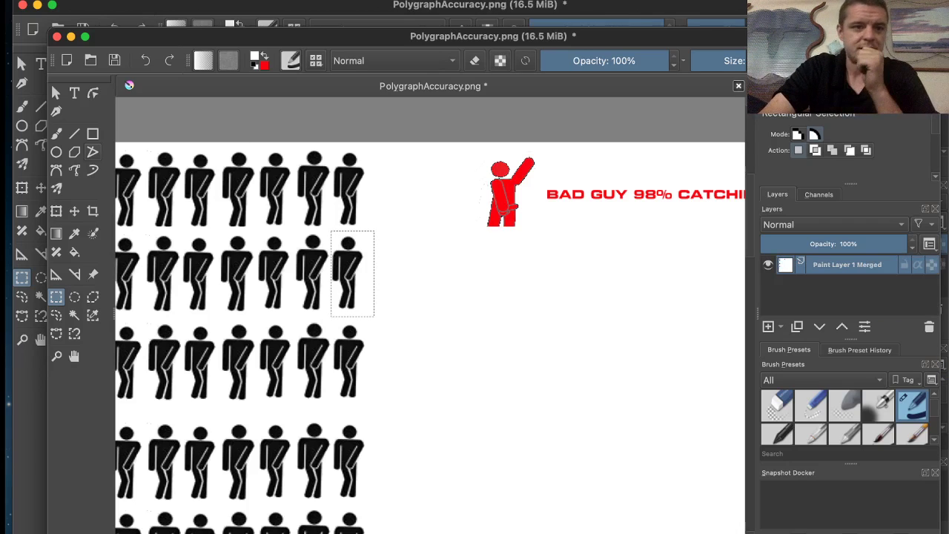
- Paste a copy of the selected black figure as a new layer and move it below the separate red figure
{"action": "key", "text": "ctrl+v"}
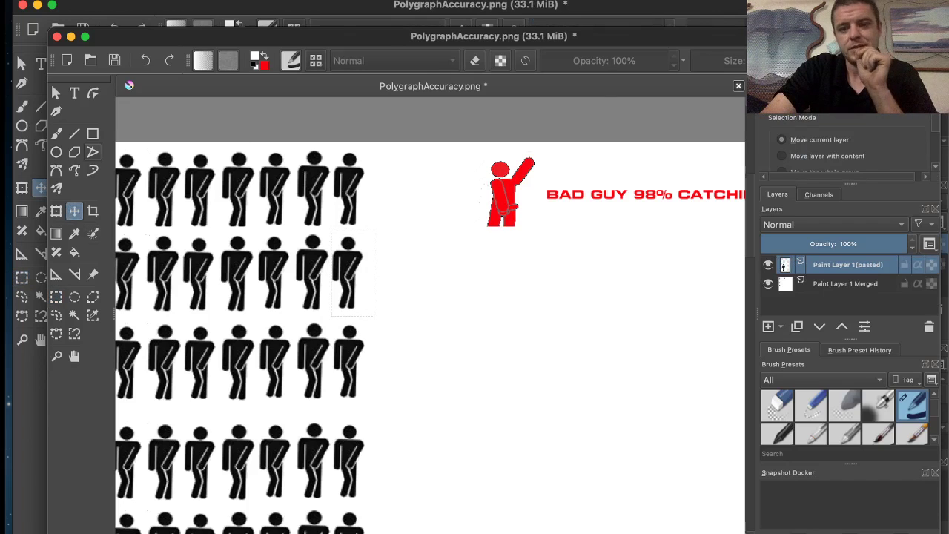
{"action": "left_click_drag", "start_coordinate": [352, 273], "coordinate": [502, 283]}
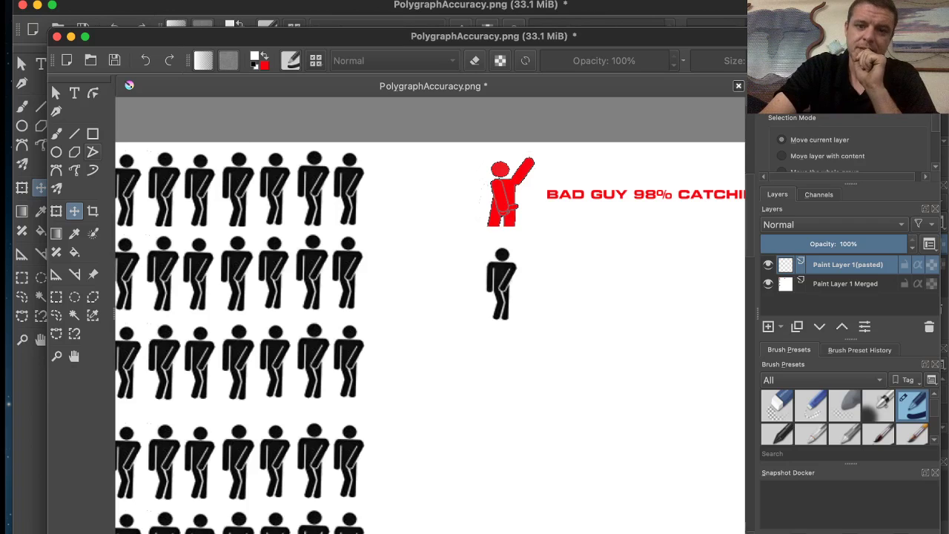
{"action": "scroll", "coordinate": [502, 283], "scroll_direction": "up", "scroll_amount": 1}
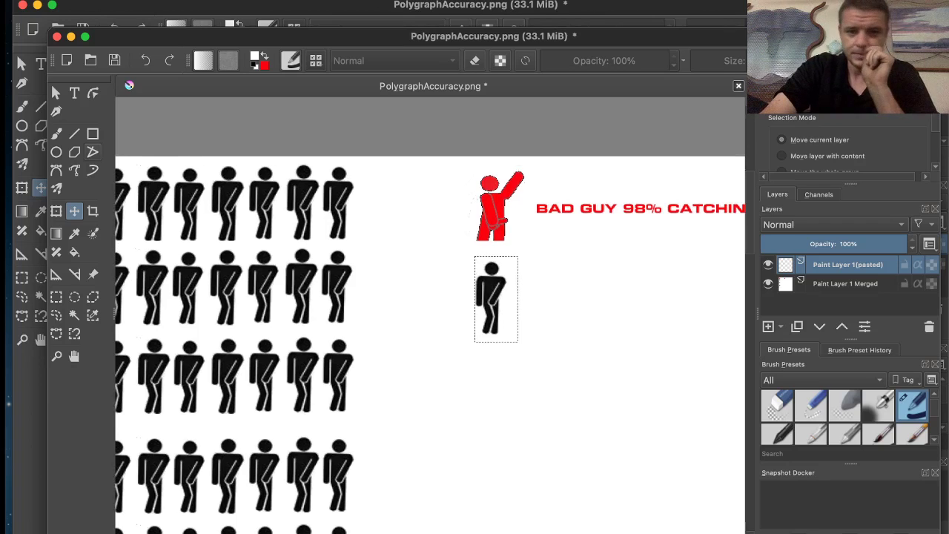
{"action": "scroll", "coordinate": [502, 283], "scroll_direction": "right", "scroll_amount": 4}
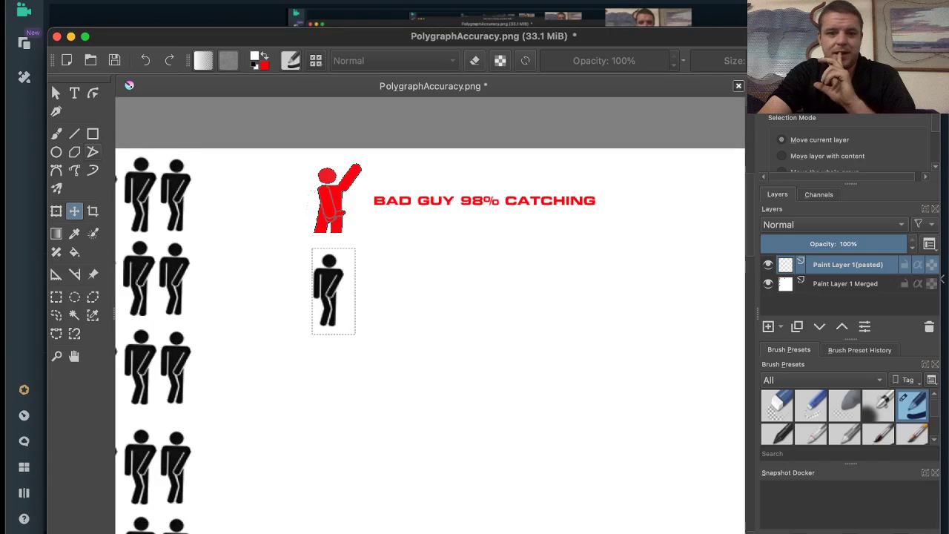
{"action": "left_click", "coordinate": [648, 22]}
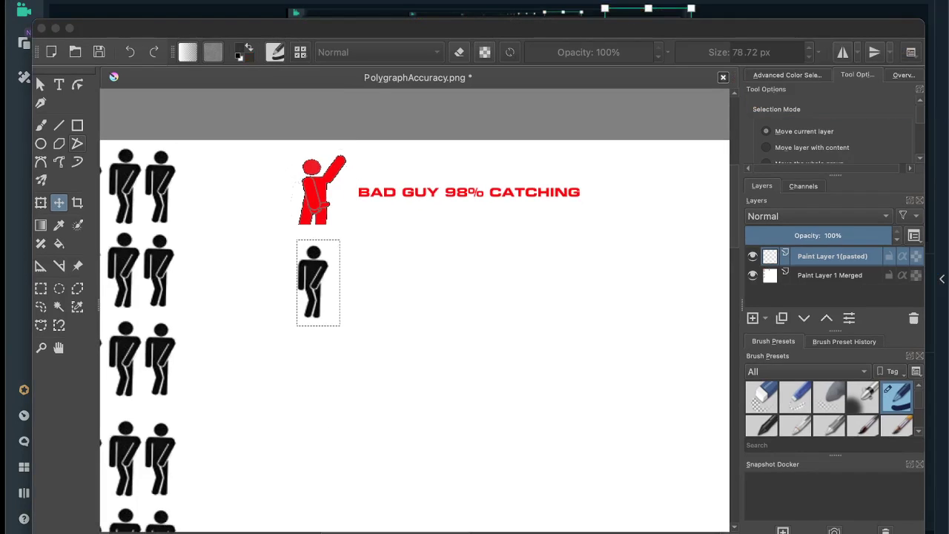
{"action": "key", "text": "super+Tab"}
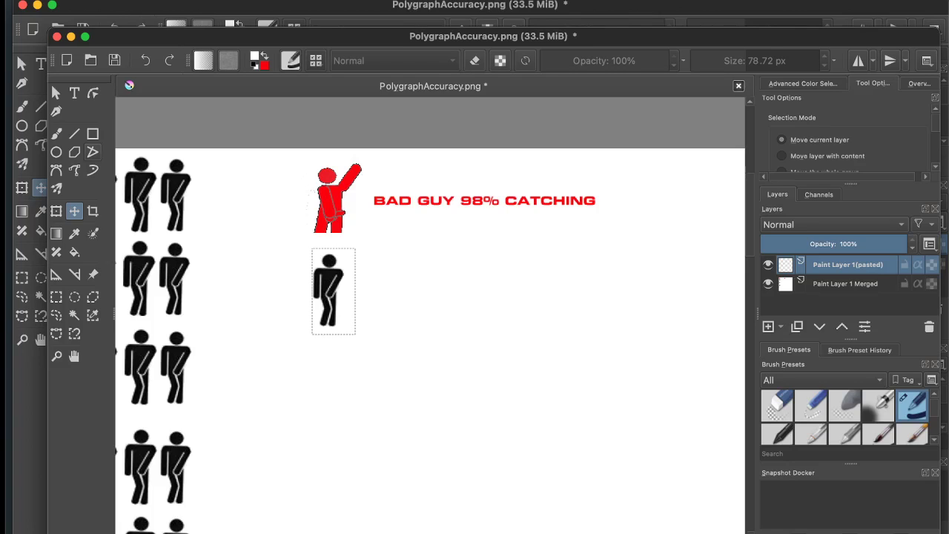
- Nudge the pasted black figure into line beneath the red figure and clear the selection
{"action": "left_click_drag", "start_coordinate": [329, 290], "coordinate": [333, 288]}
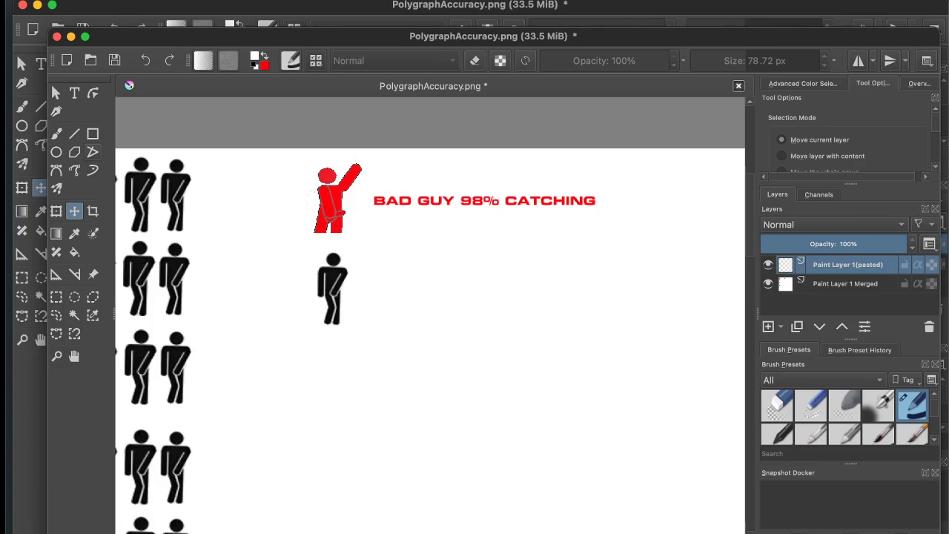
{"action": "left_click", "coordinate": [270, 1]}
{"action": "left_click", "coordinate": [287, 22]}
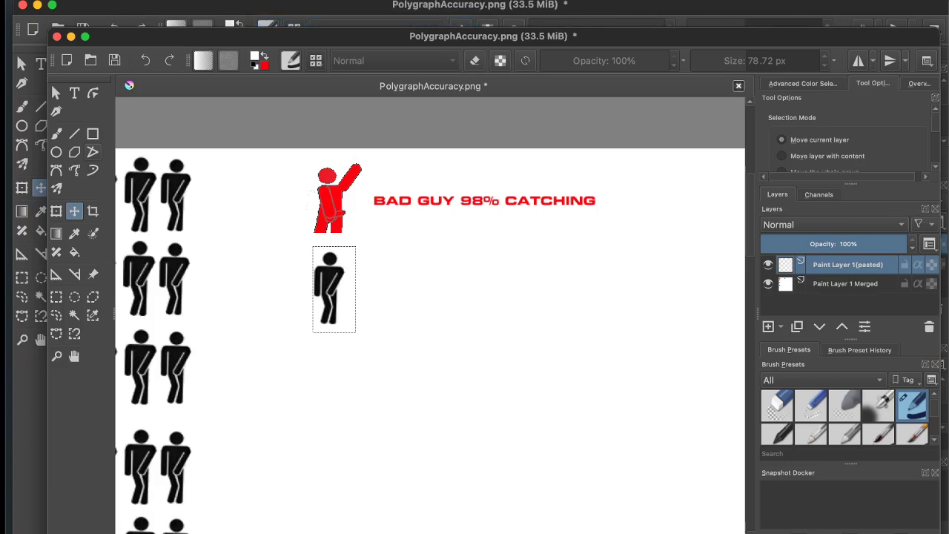
- Place a new text object beside the black legend figure and reset the colours to the default black and white
{"action": "left_click", "coordinate": [41, 64]}
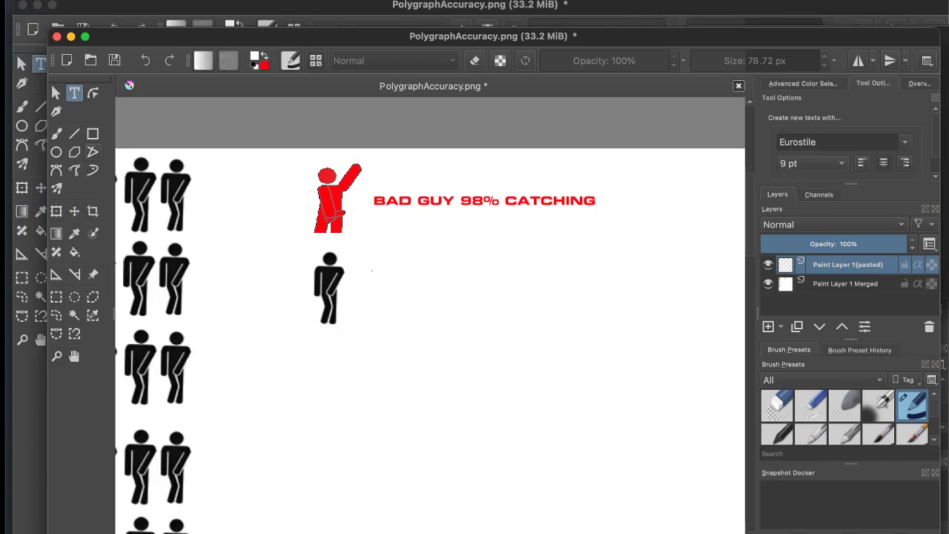
{"action": "left_click_drag", "start_coordinate": [372, 271], "coordinate": [622, 331]}
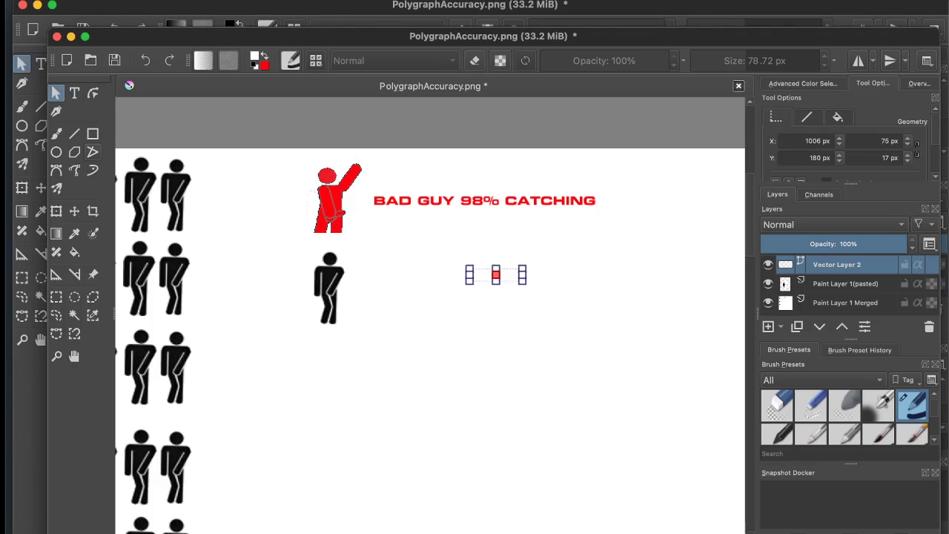
{"action": "key", "text": "d"}
{"action": "left_click", "coordinate": [40, 64]}
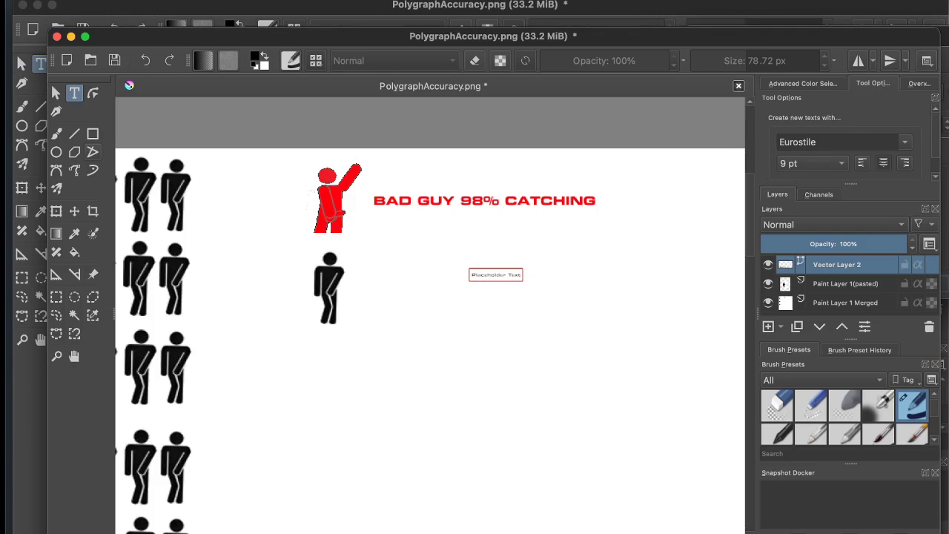
- Switch to the web browser, search for "highest accuracy polygraph", look over the results and close the page
{"action": "key", "text": "super+Tab"}
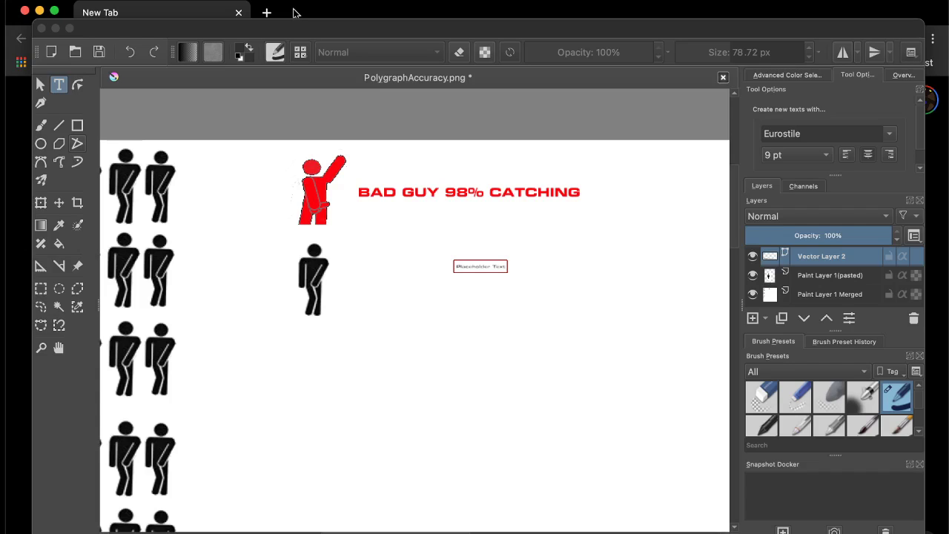
{"action": "key", "text": "Return"}
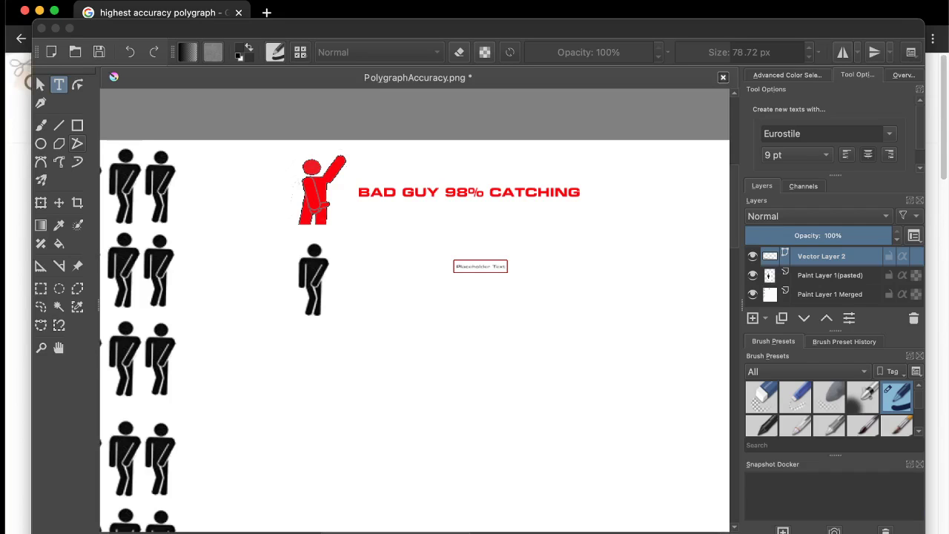
{"action": "left_click", "coordinate": [239, 13]}
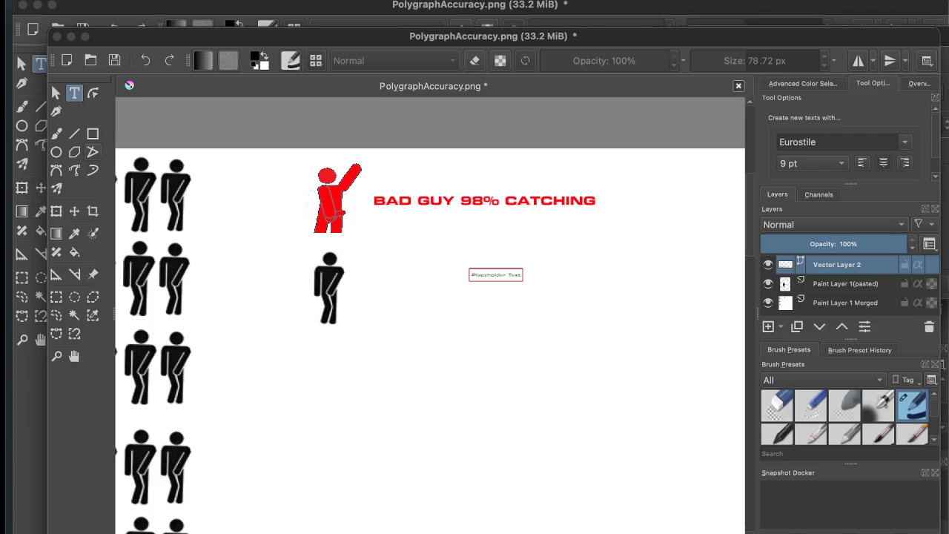
- Replace the placeholder text with "98% False Identifying" and enlarge the lettering
{"action": "key", "text": "super+s"}
{"action": "key", "text": "super+w"}
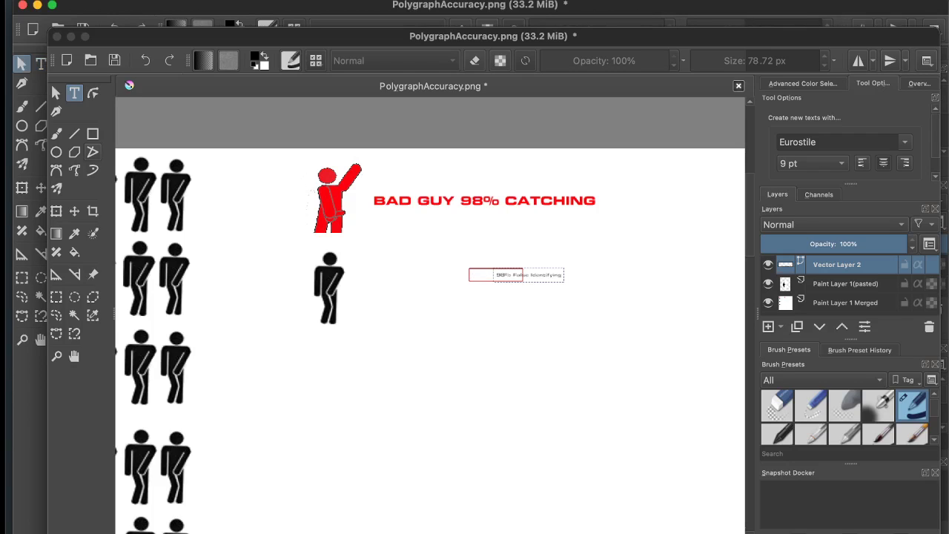
{"action": "left_click", "coordinate": [529, 275]}
{"action": "left_click", "coordinate": [56, 93]}
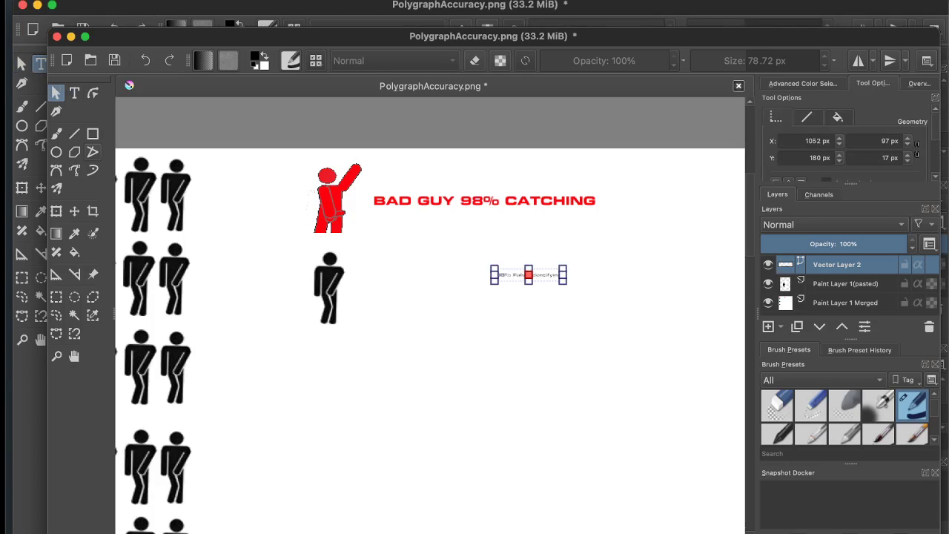
{"action": "left_click", "coordinate": [74, 93]}
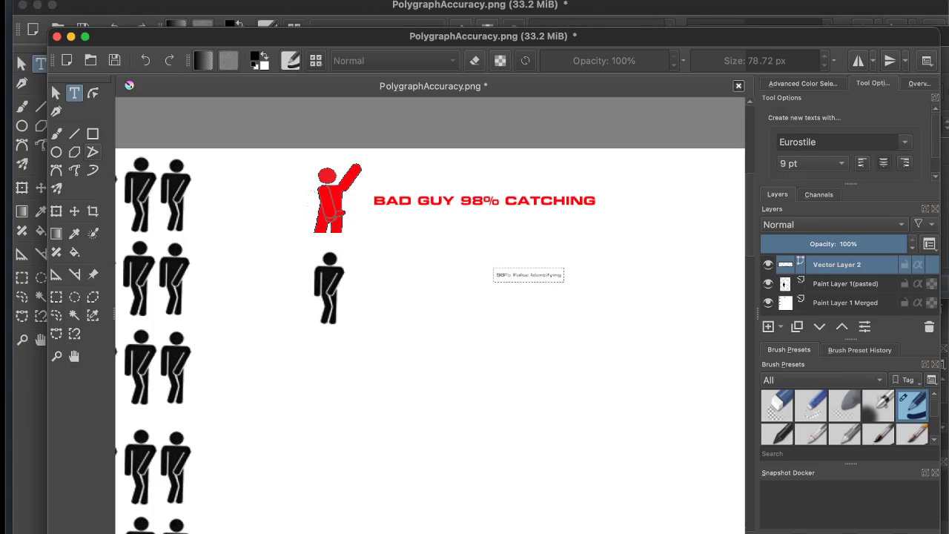
{"action": "double_click", "coordinate": [529, 275]}
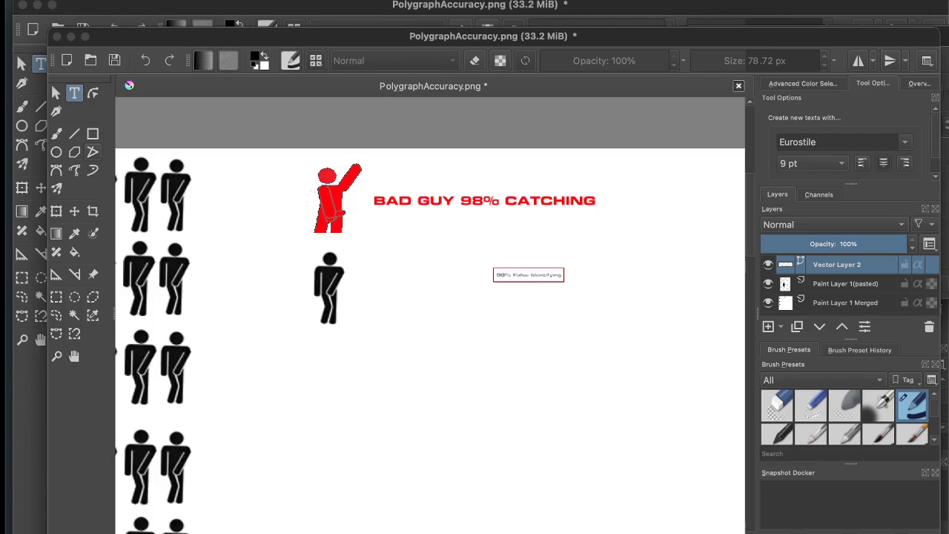
{"action": "key", "text": "ctrl+s"}
{"action": "key", "text": "super+w"}
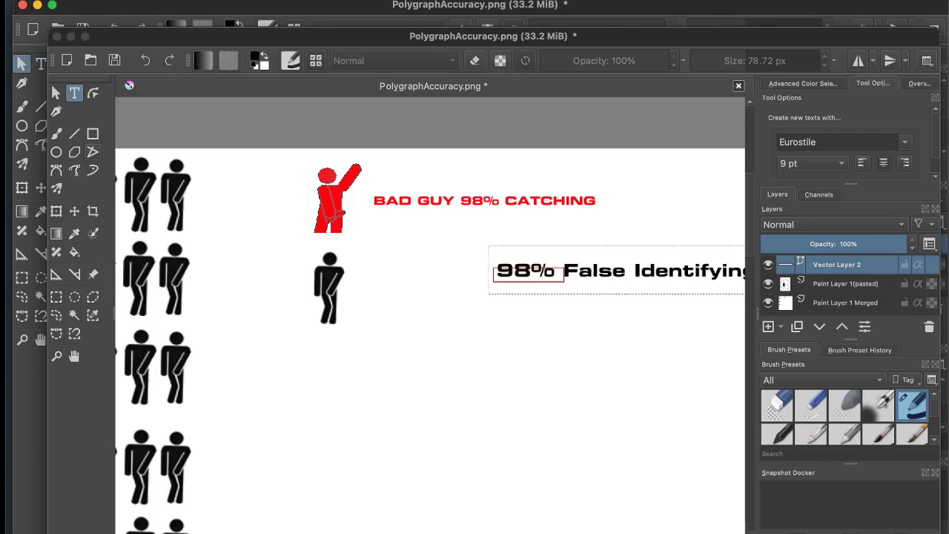
- Move the "98% False Identifying" label directly beside the black legend figure and deselect it
{"action": "key", "text": "Escape"}
{"action": "left_click_drag", "start_coordinate": [593, 270], "coordinate": [435, 295]}
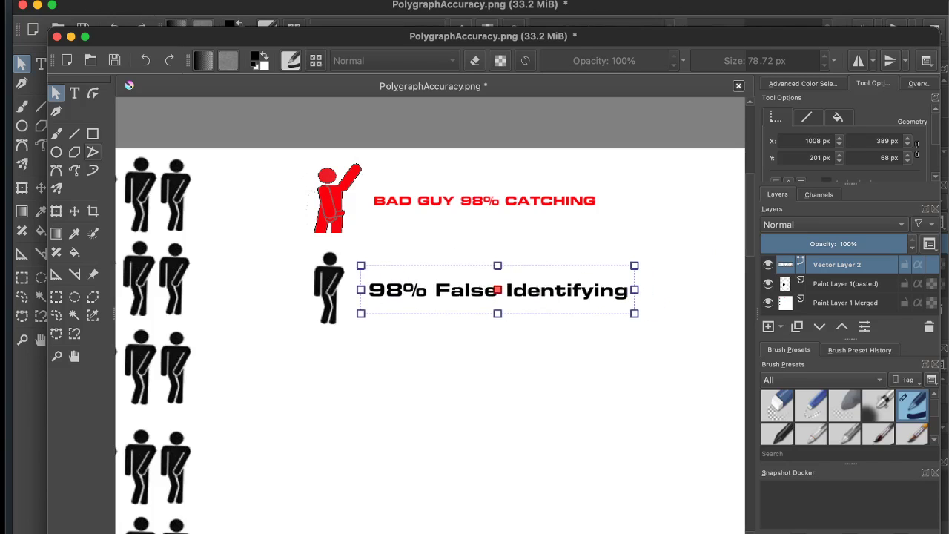
{"action": "key", "text": "Escape"}
- Merge the vector text layer, the pasted layer and Paint Layer 1 Merged into a single layer
{"action": "scroll", "coordinate": [373, 320], "scroll_direction": "down", "scroll_amount": 3}
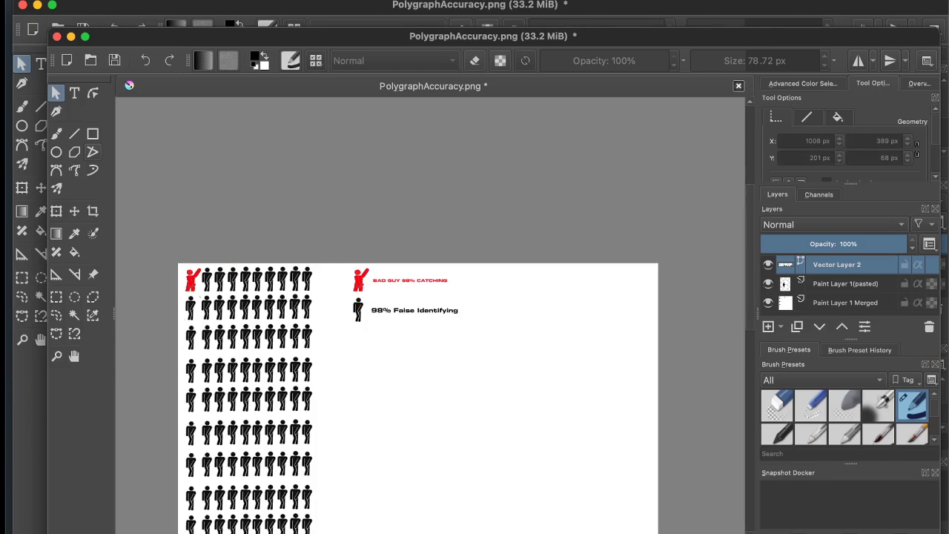
{"action": "scroll", "coordinate": [373, 320], "scroll_direction": "up", "scroll_amount": 3}
{"action": "scroll", "coordinate": [373, 321], "scroll_direction": "down", "scroll_amount": 4}
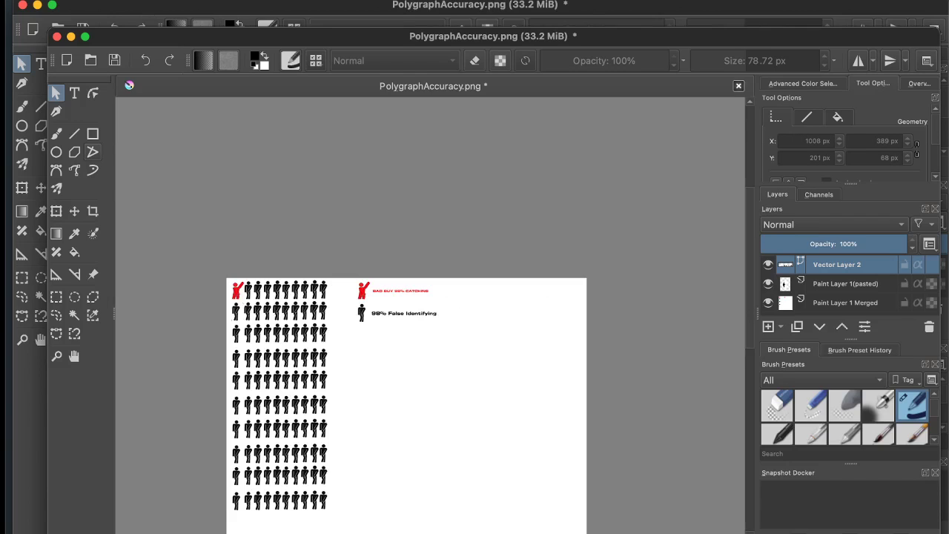
{"action": "left_click_drag", "start_coordinate": [373, 320], "coordinate": [442, 251]}
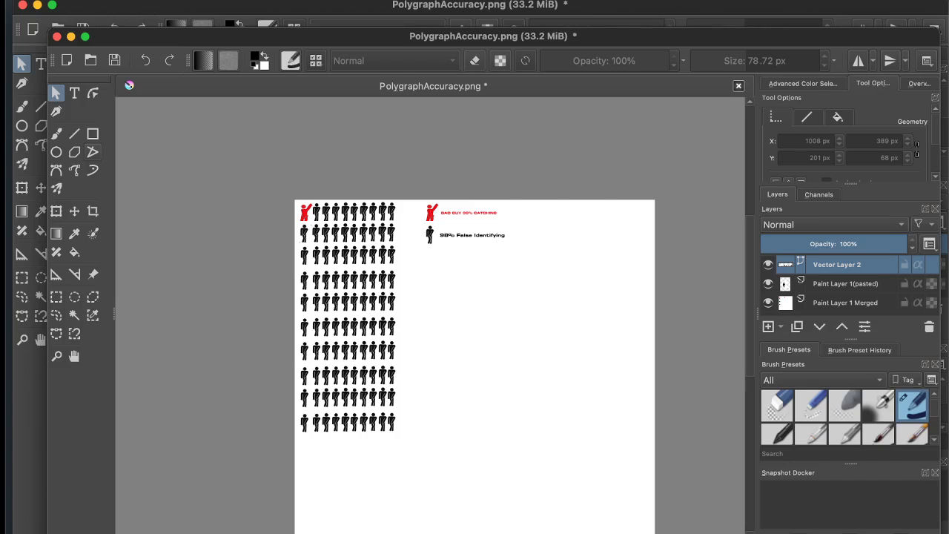
{"action": "scroll", "coordinate": [430, 334], "scroll_direction": "up", "scroll_amount": 5}
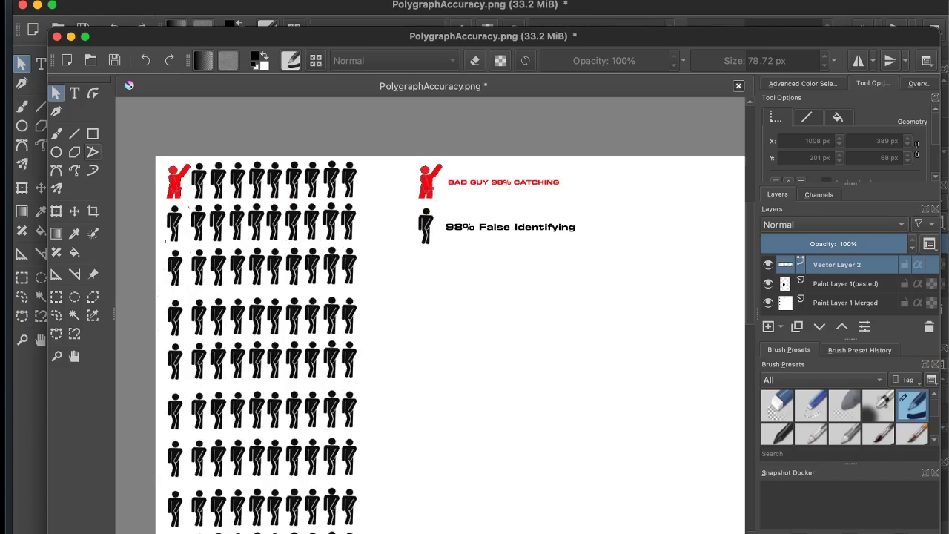
{"action": "scroll", "coordinate": [430, 333], "scroll_direction": "down", "scroll_amount": 4}
{"action": "key", "text": "b"}
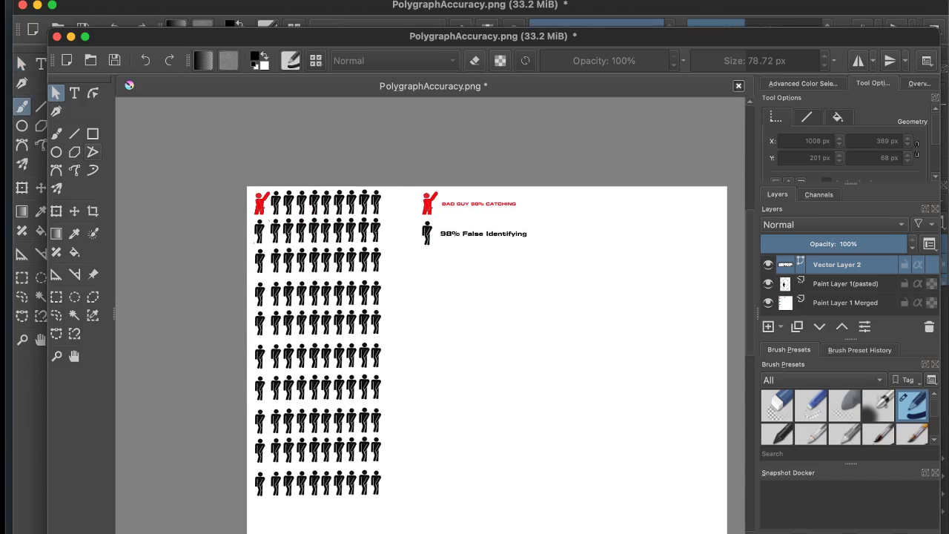
{"action": "left_click", "coordinate": [847, 303], "text": "shift"}
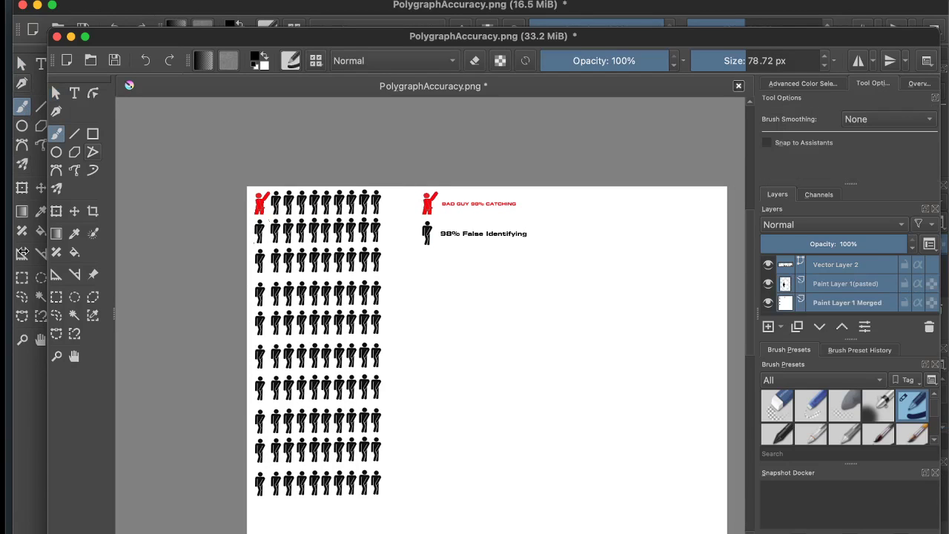
{"action": "left_click", "coordinate": [21, 277]}
{"action": "key", "text": "ctrl+e"}
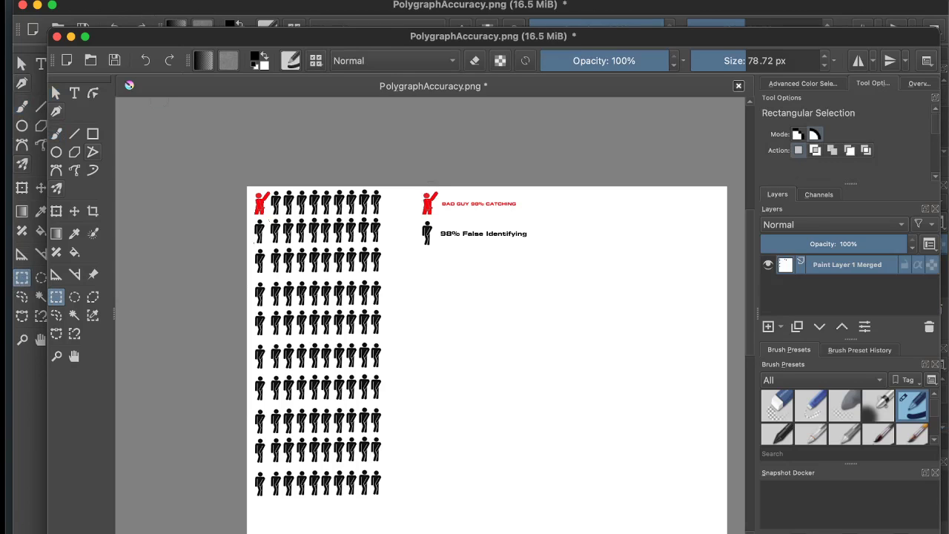
- Select both legend entries with a rectangular selection, paste a copy as a new layer and move it closer to the figure grid
{"action": "mouse_move", "coordinate": [413, 178]}
{"action": "left_mouse_down"}
{"action": "mouse_move", "coordinate": [476, 268]}
{"action": "mouse_move", "coordinate": [543, 247]}
{"action": "left_mouse_up"}
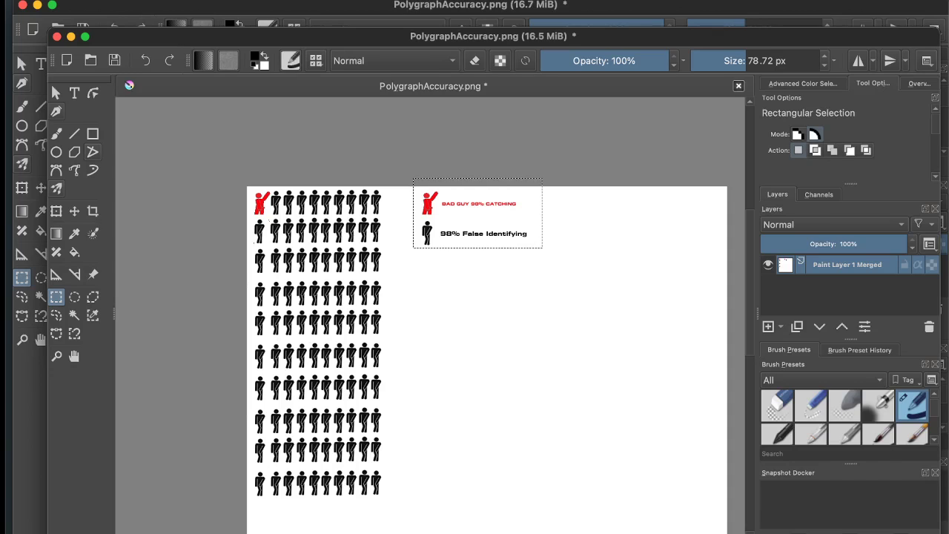
{"action": "key", "text": "super+x"}
{"action": "key", "text": "super+z"}
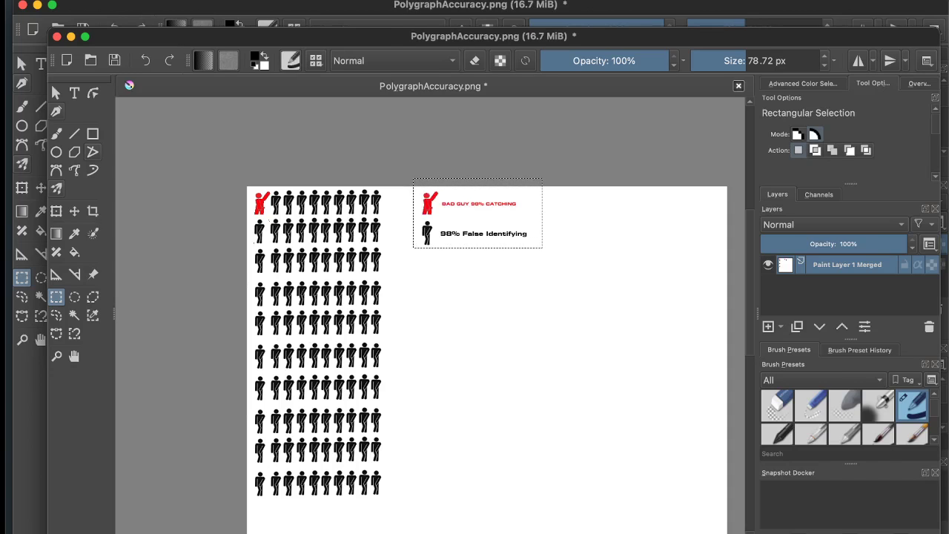
{"action": "key", "text": "super+v"}
{"action": "left_click", "coordinate": [41, 188]}
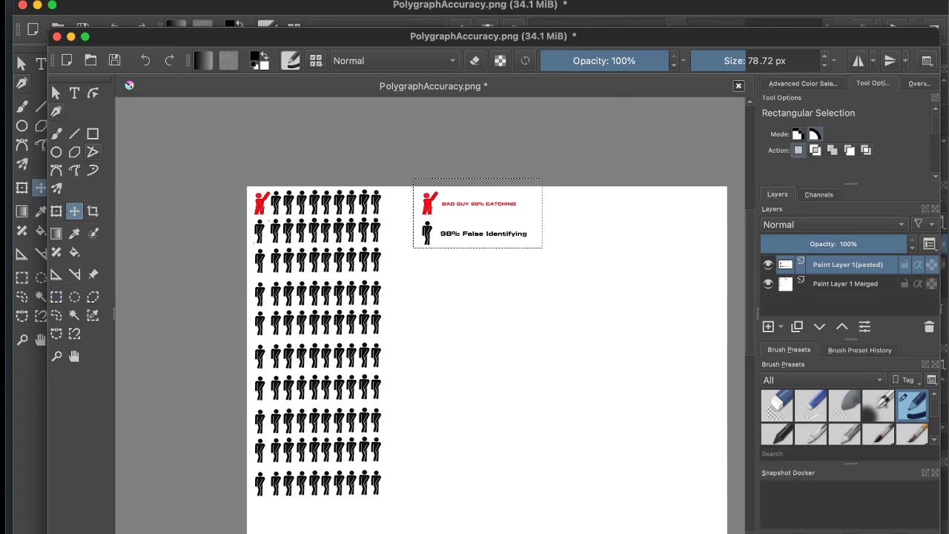
{"action": "left_click_drag", "start_coordinate": [460, 234], "coordinate": [444, 234]}
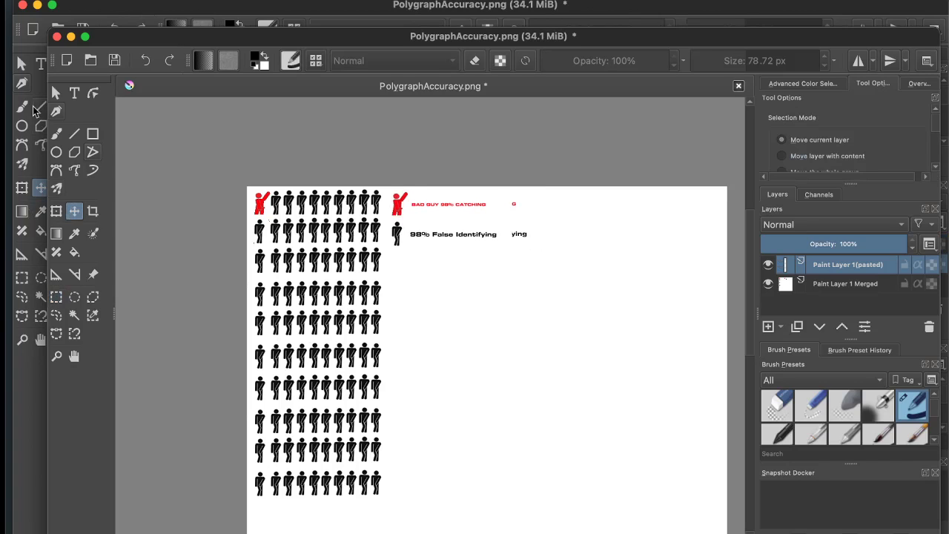
- Clear the selection and paint out in white the leftover letters on Paint Layer 1 Merged and the "98%" on the pasted layer
{"action": "left_click", "coordinate": [26, 107]}
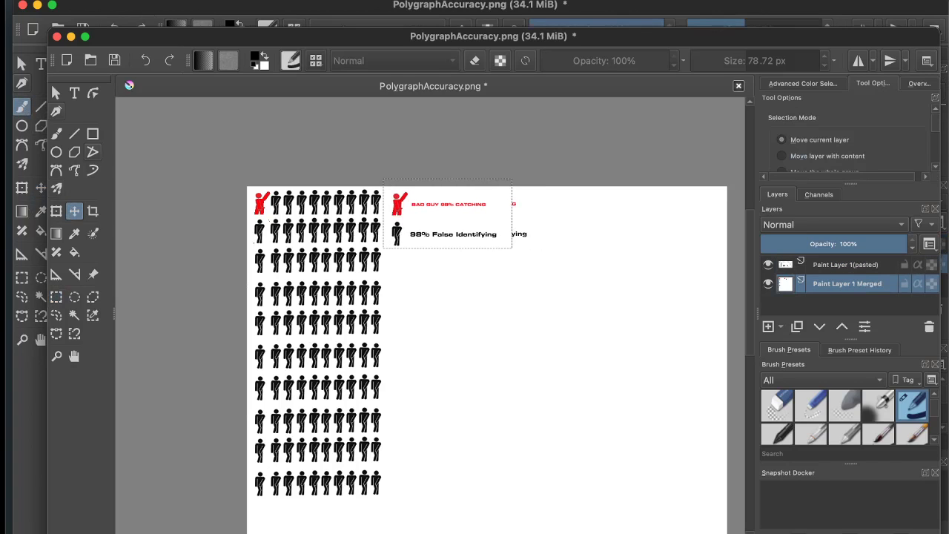
{"action": "key", "text": "b"}
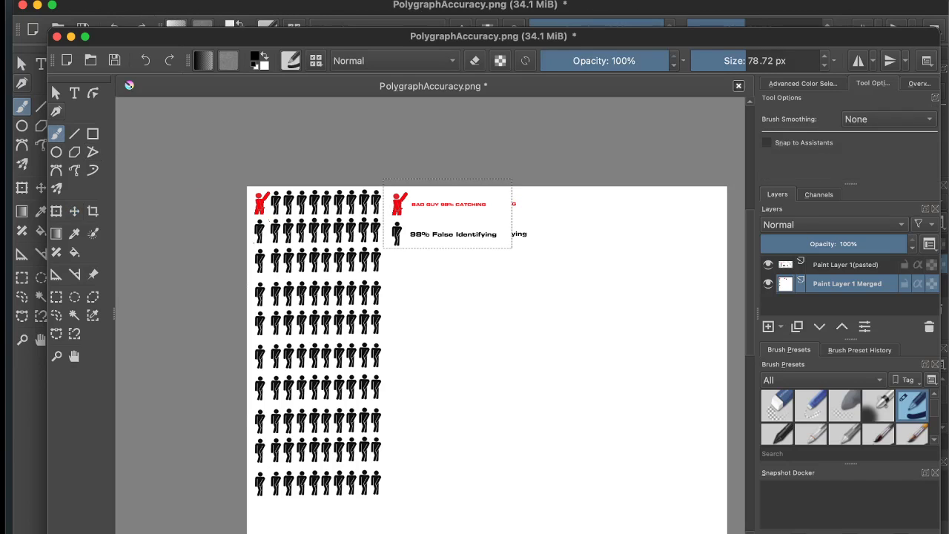
{"action": "key", "text": "x"}
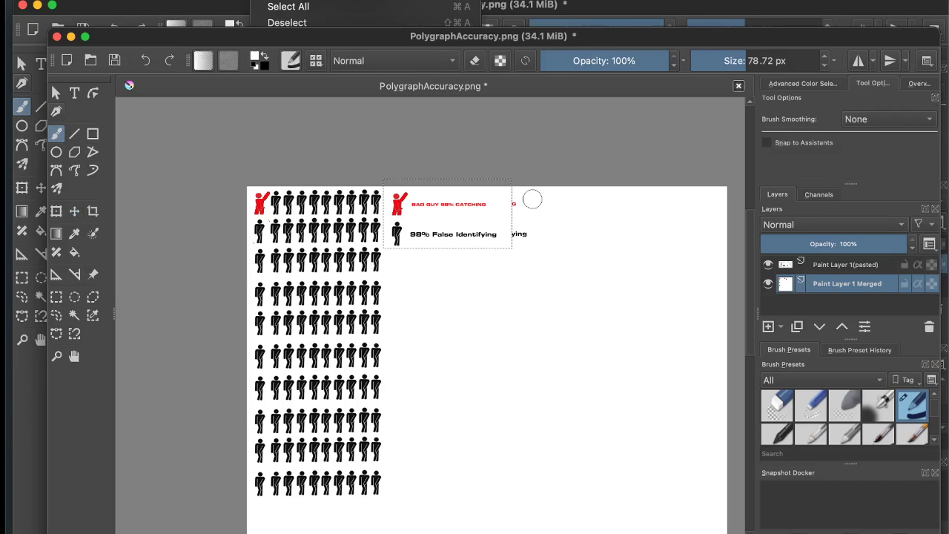
{"action": "left_click", "coordinate": [270, 0]}
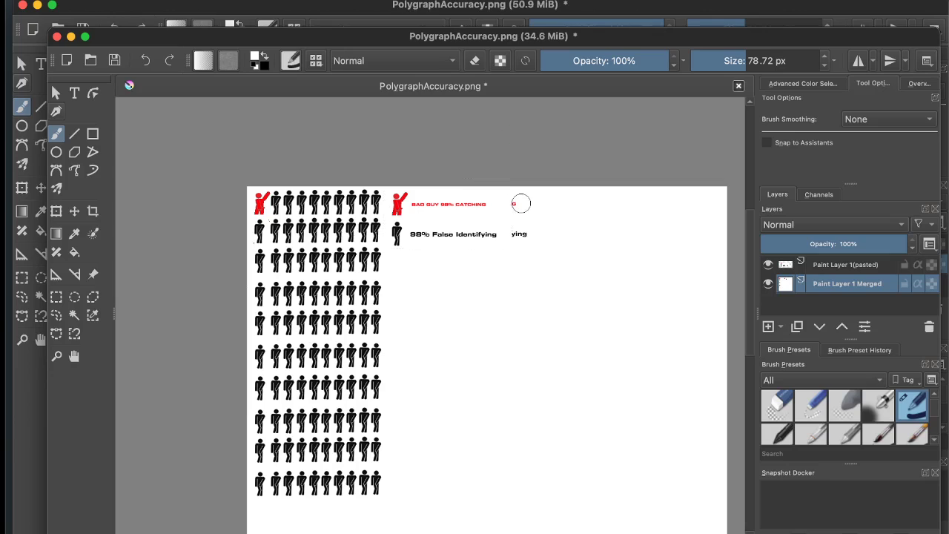
{"action": "mouse_move", "coordinate": [521, 205]}
{"action": "left_mouse_down"}
{"action": "mouse_move", "coordinate": [525, 232]}
{"action": "mouse_move", "coordinate": [513, 236]}
{"action": "left_mouse_up"}
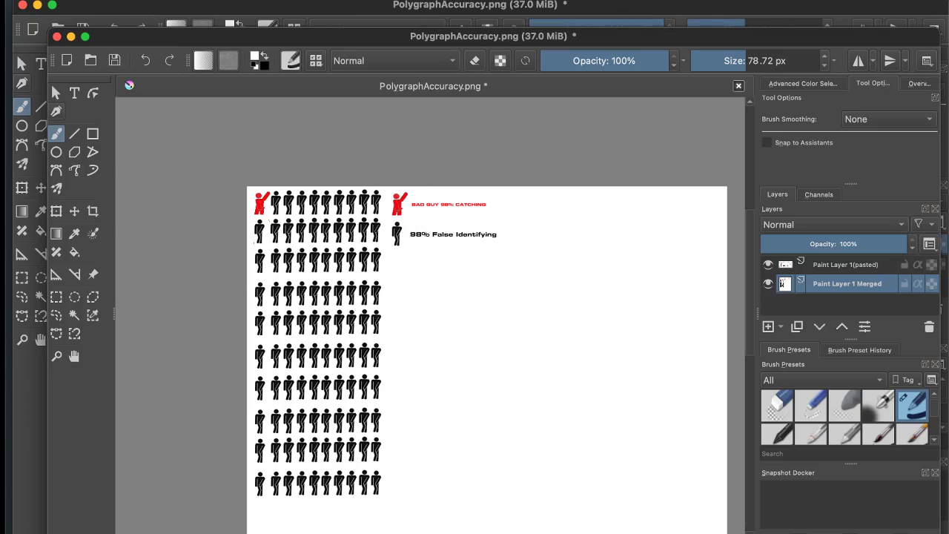
{"action": "left_click", "coordinate": [847, 265]}
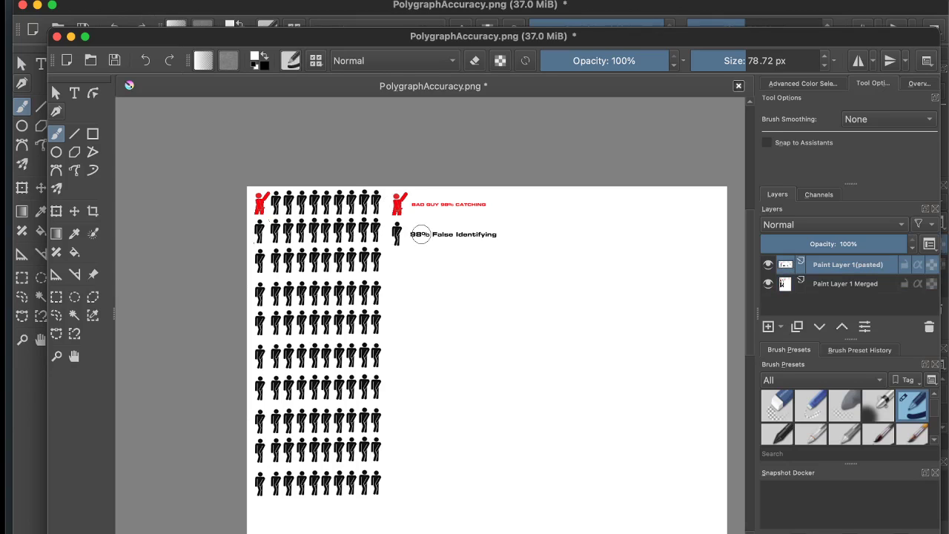
{"action": "left_click", "coordinate": [421, 234]}
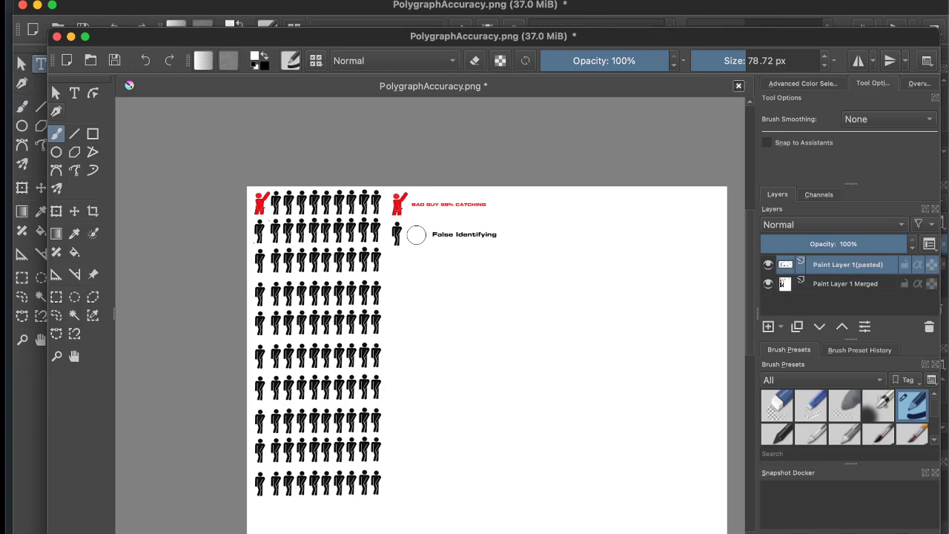
- Add a "2%" text in black between the black legend figure and the "False Identifying" label
{"action": "key", "text": "t"}
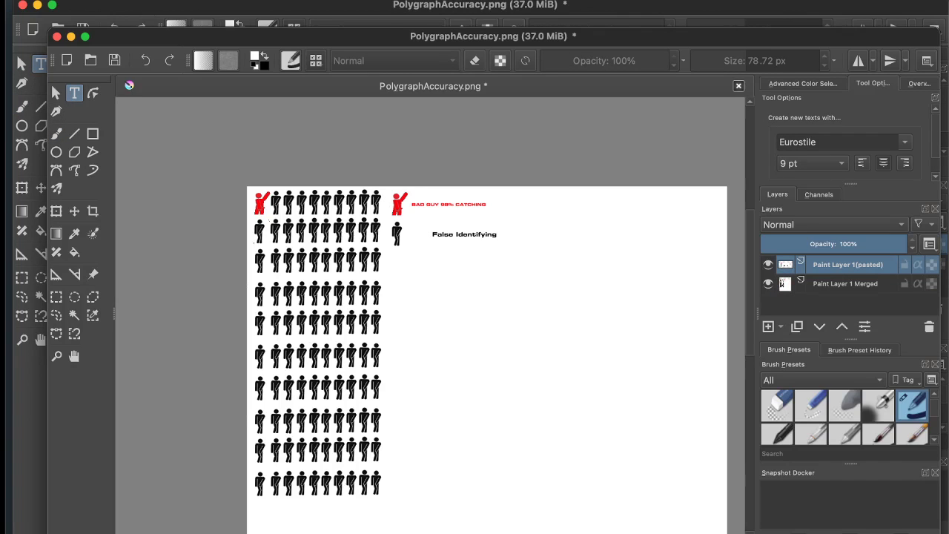
{"action": "left_click_drag", "start_coordinate": [409, 228], "coordinate": [428, 241]}
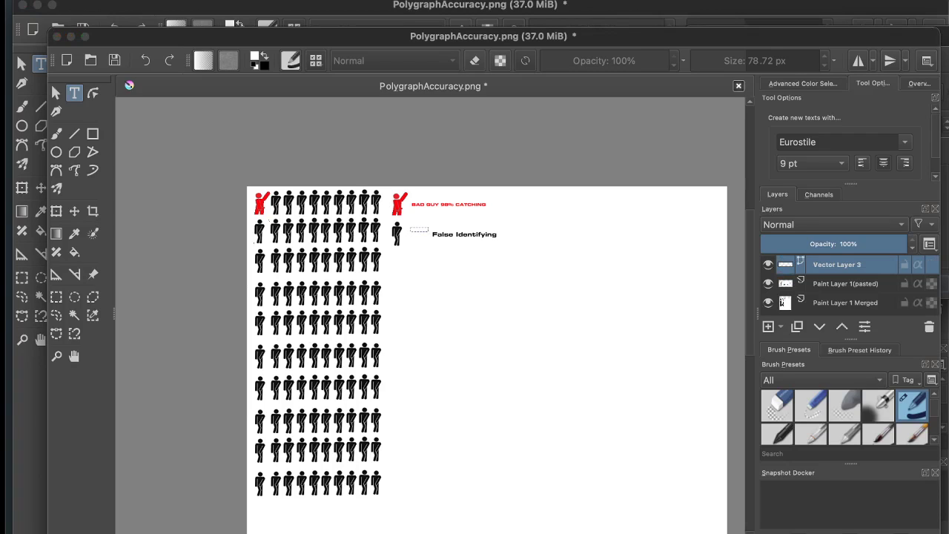
{"action": "left_click", "coordinate": [22, 64]}
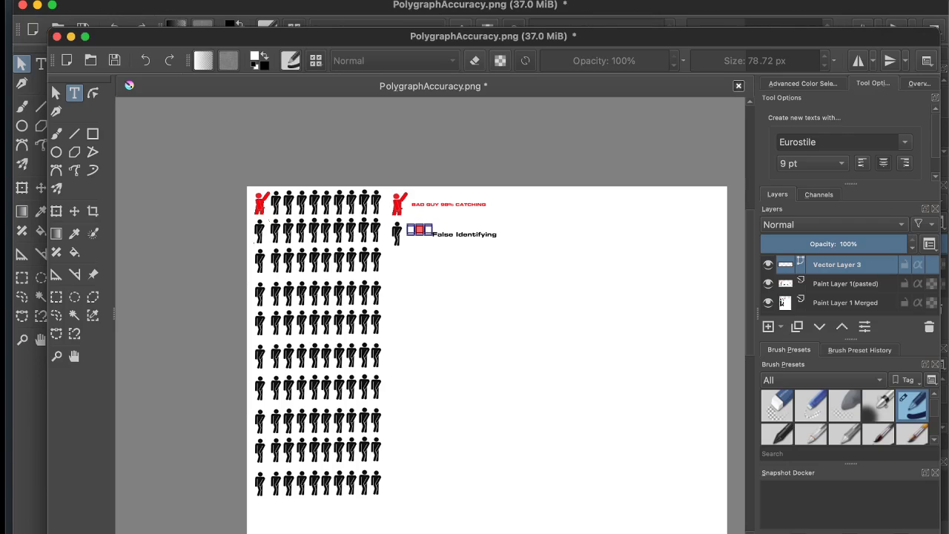
{"action": "key", "text": "x"}
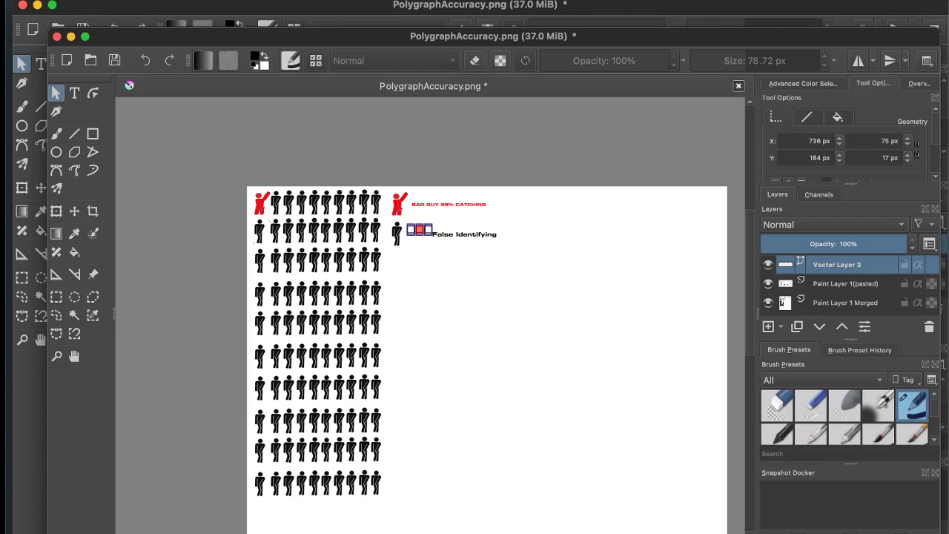
{"action": "key", "text": "Escape"}
{"action": "scroll", "coordinate": [408, 231], "scroll_direction": "up", "scroll_amount": 3}
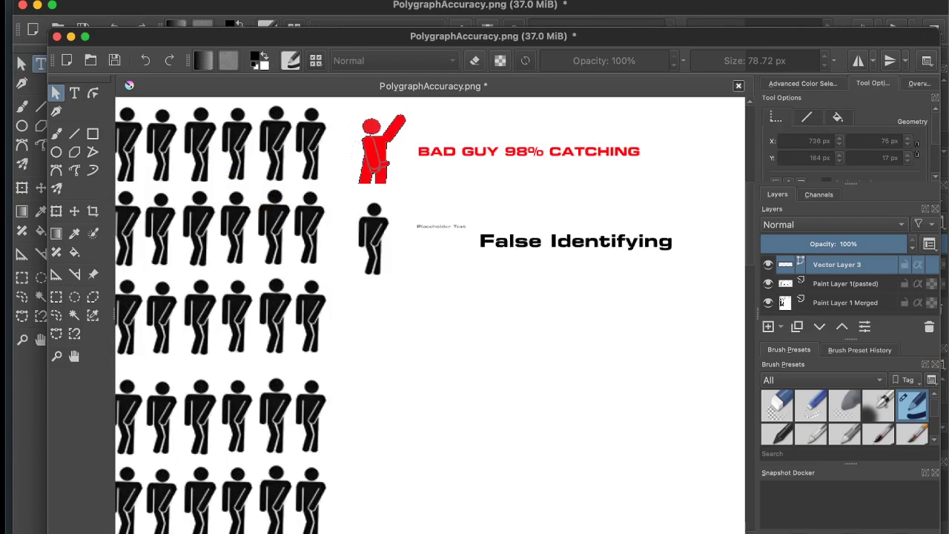
{"action": "left_click", "coordinate": [441, 226]}
{"action": "key", "text": "t"}
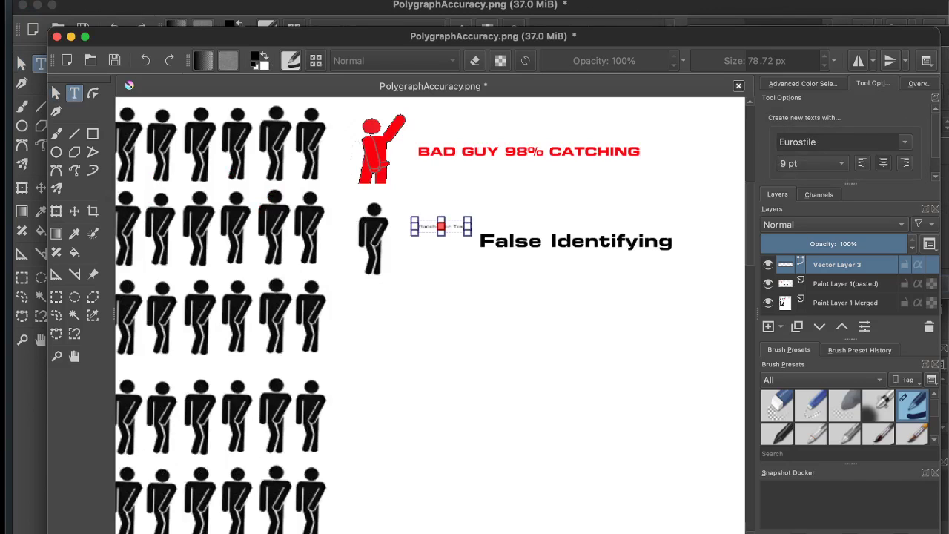
{"action": "double_click", "coordinate": [441, 226]}
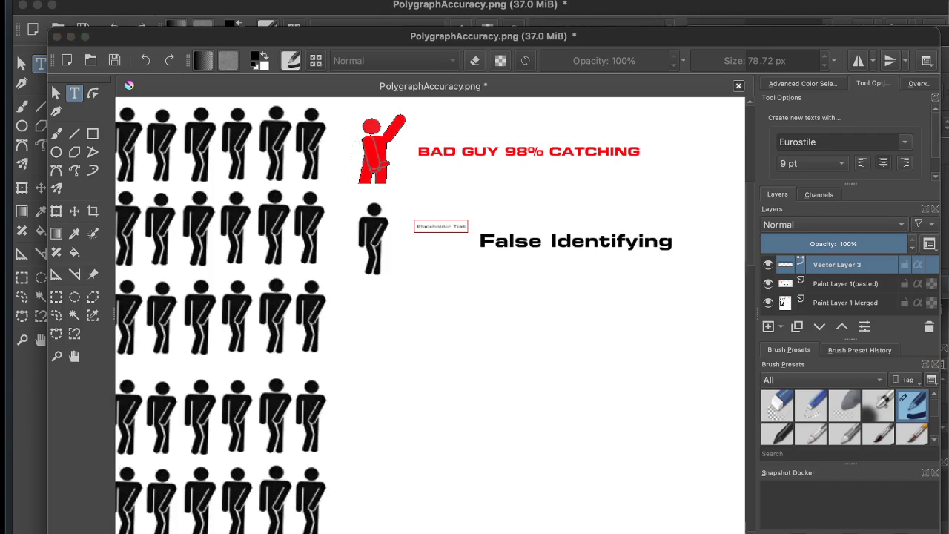
{"action": "key", "text": "super+v"}
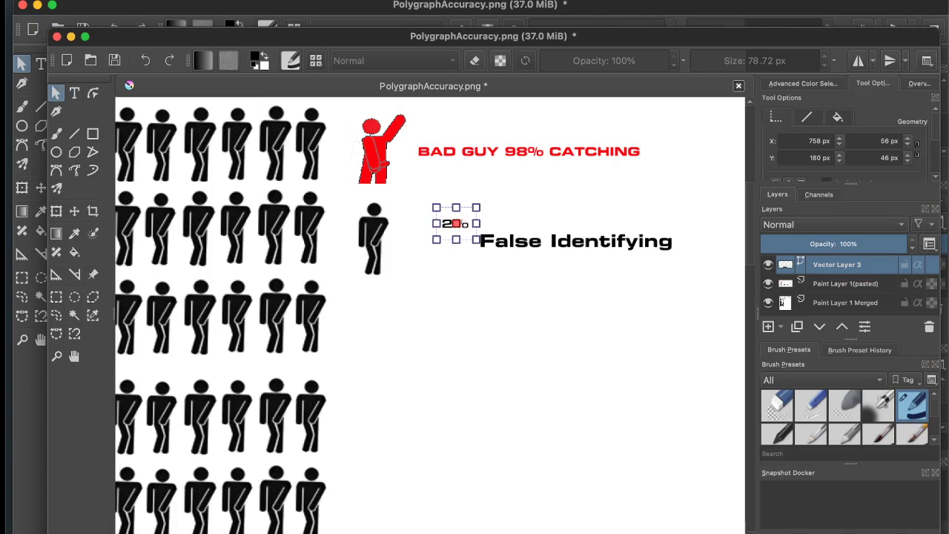
- Align the "2%" text with the "False Identifying" label and enlarge it to match that label's lettering
{"action": "left_click_drag", "start_coordinate": [456, 223], "coordinate": [450, 240]}
{"action": "left_click", "coordinate": [40, 64]}
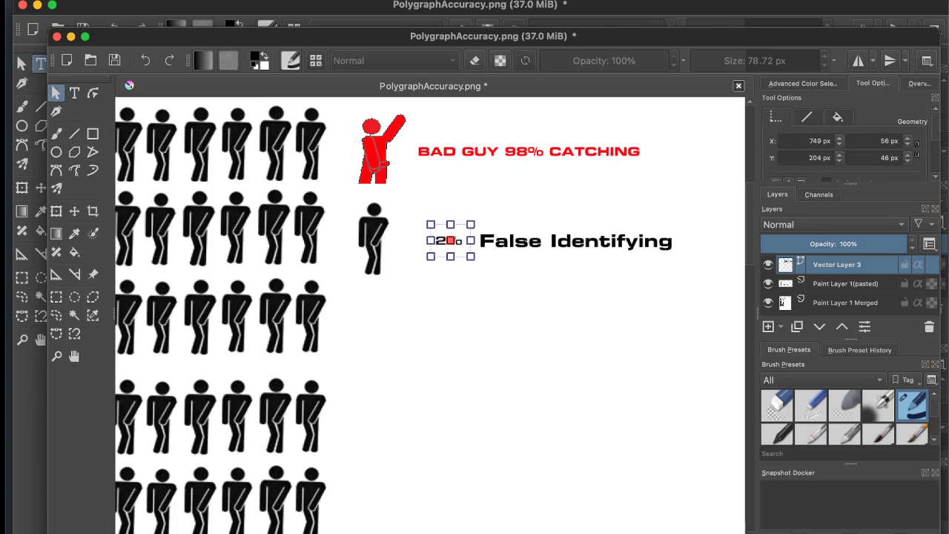
{"action": "key", "text": "t"}
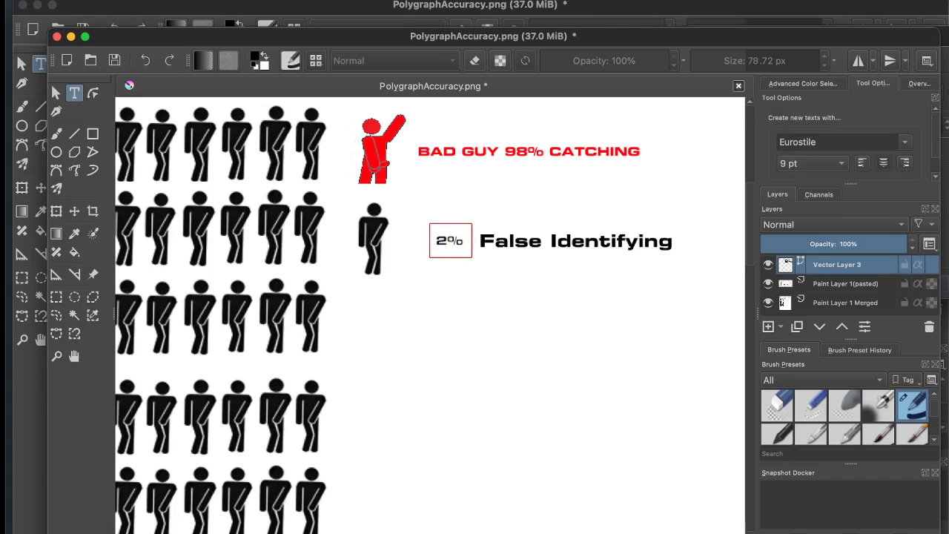
{"action": "double_click", "coordinate": [450, 240]}
{"action": "left_click", "coordinate": [22, 63]}
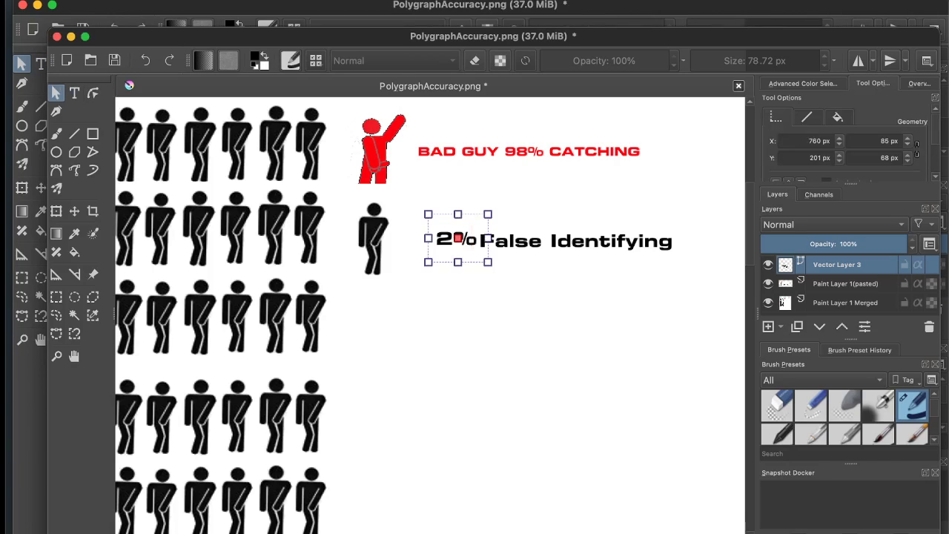
- Move the "2%" text layer slightly away from "False Identifying" to leave a gap between them
{"action": "left_click", "coordinate": [39, 188]}
{"action": "left_click", "coordinate": [39, 189]}
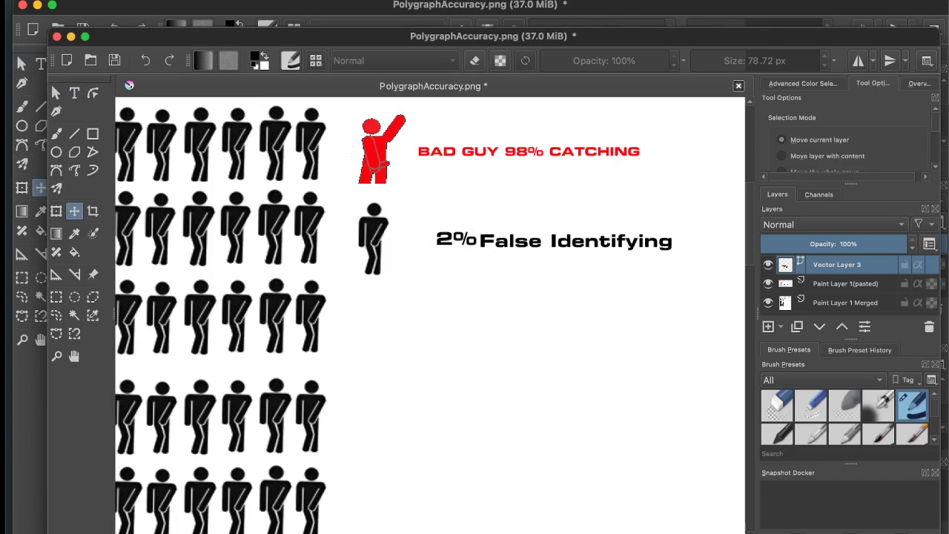
{"action": "left_click_drag", "start_coordinate": [456, 239], "coordinate": [447, 241]}
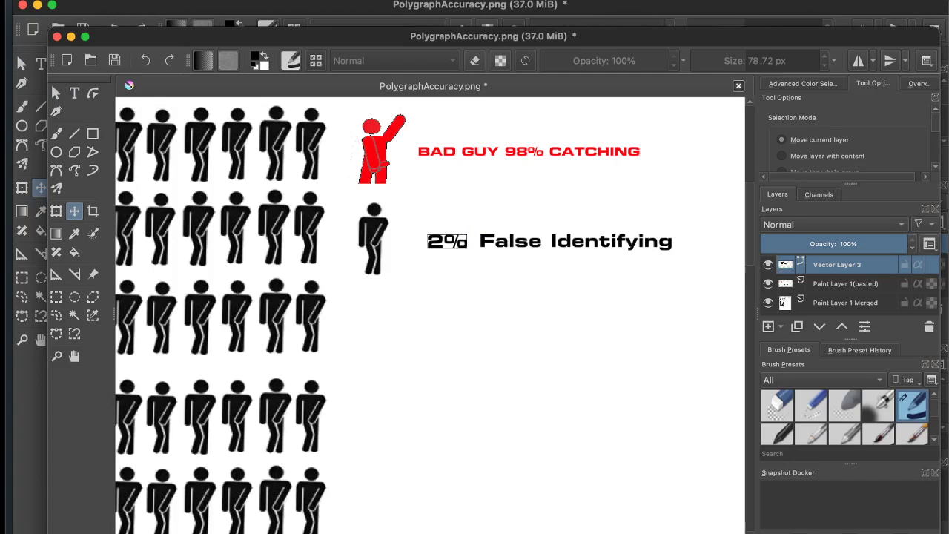
{"action": "key", "text": "Left"}
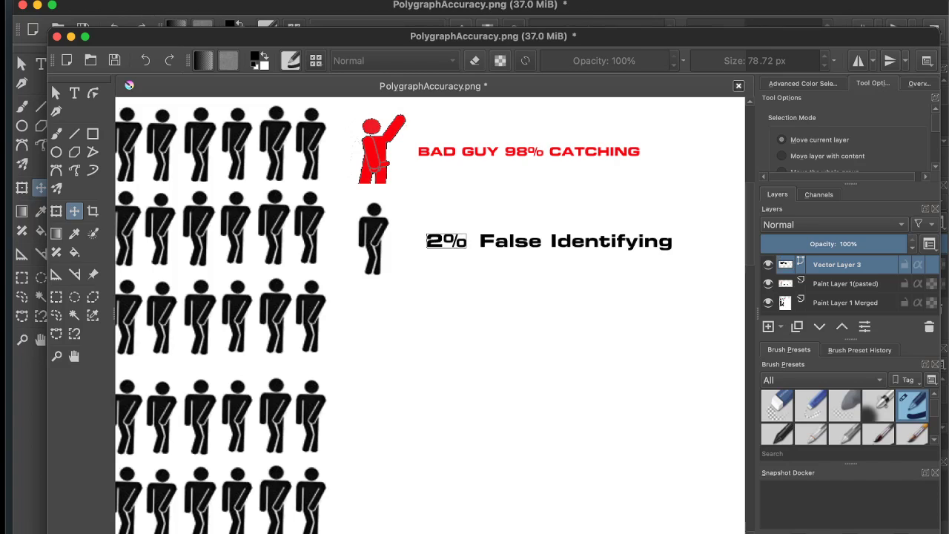
- Add the text line "Out of 100 people 1 guild we have 1.98 innocent condemed" below the legend in enlarged lettering
{"action": "scroll", "coordinate": [566, 258], "scroll_direction": "down", "scroll_amount": 3}
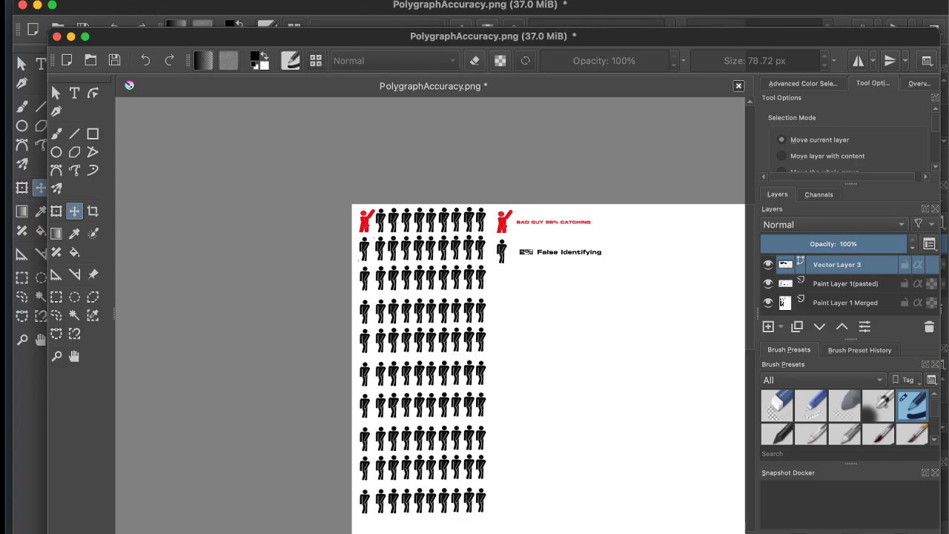
{"action": "scroll", "coordinate": [594, 363], "scroll_direction": "up", "scroll_amount": 3}
{"action": "scroll", "coordinate": [519, 371], "scroll_direction": "up", "scroll_amount": 3}
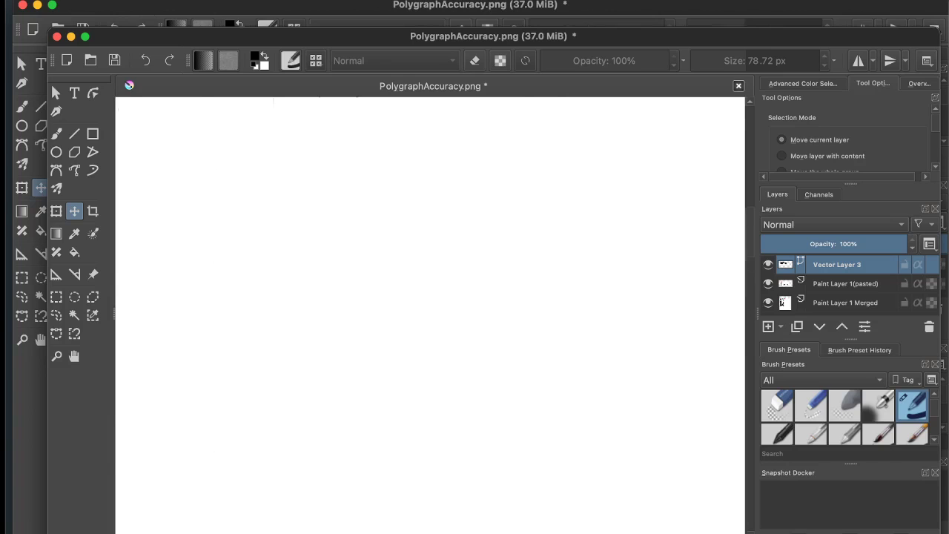
{"action": "scroll", "coordinate": [519, 371], "scroll_direction": "left", "scroll_amount": 5}
{"action": "scroll", "coordinate": [519, 371], "scroll_direction": "down", "scroll_amount": 2}
{"action": "scroll", "coordinate": [519, 371], "scroll_direction": "up", "scroll_amount": 3}
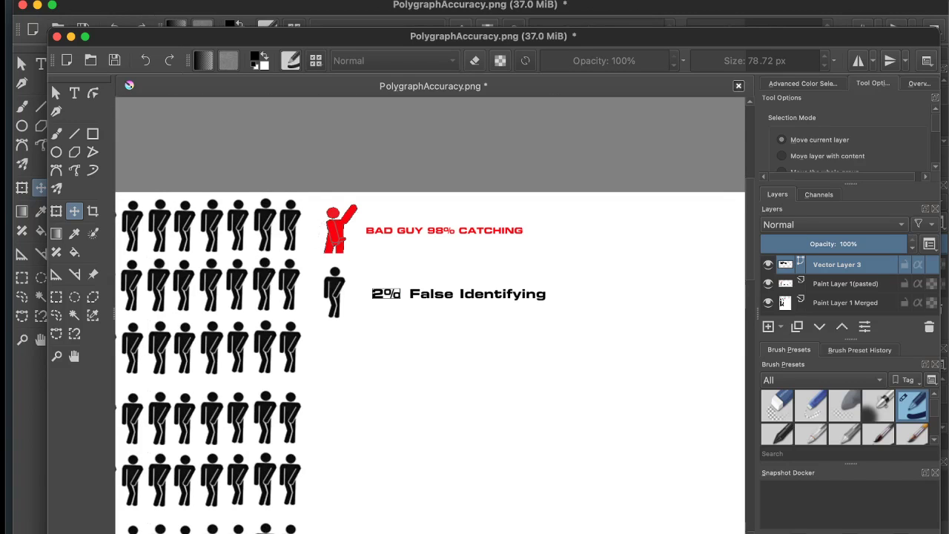
{"action": "left_click", "coordinate": [40, 63]}
{"action": "key", "text": "t"}
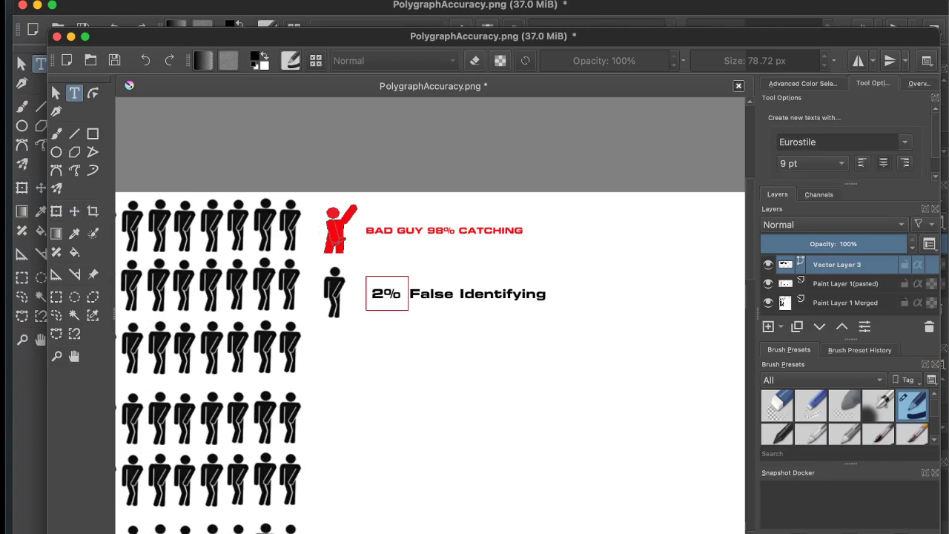
{"action": "left_click_drag", "start_coordinate": [387, 321], "coordinate": [513, 367]}
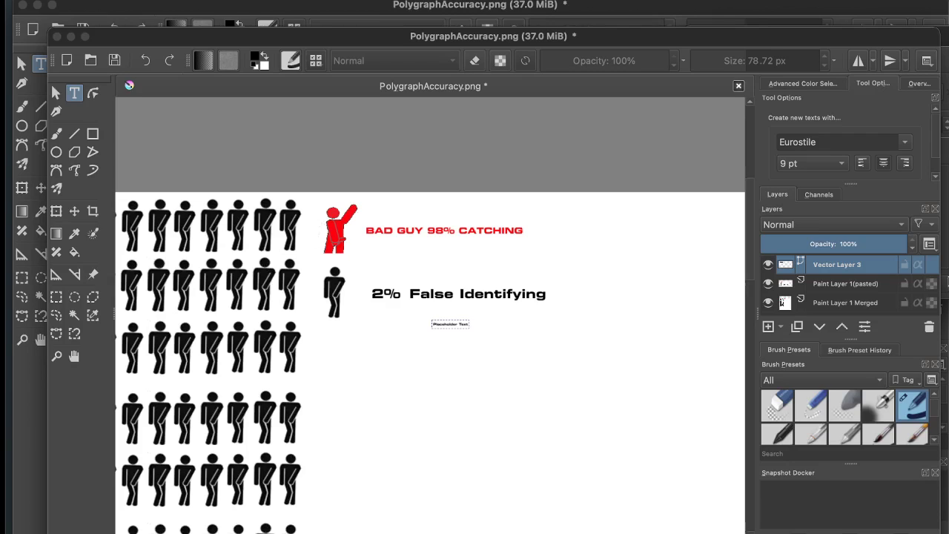
{"action": "key", "text": "super+s"}
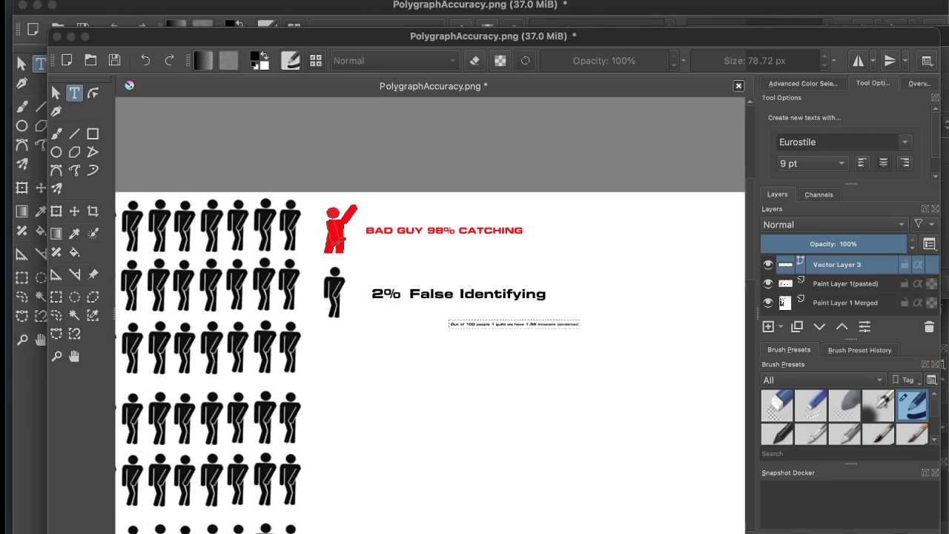
{"action": "key", "text": "super+w"}
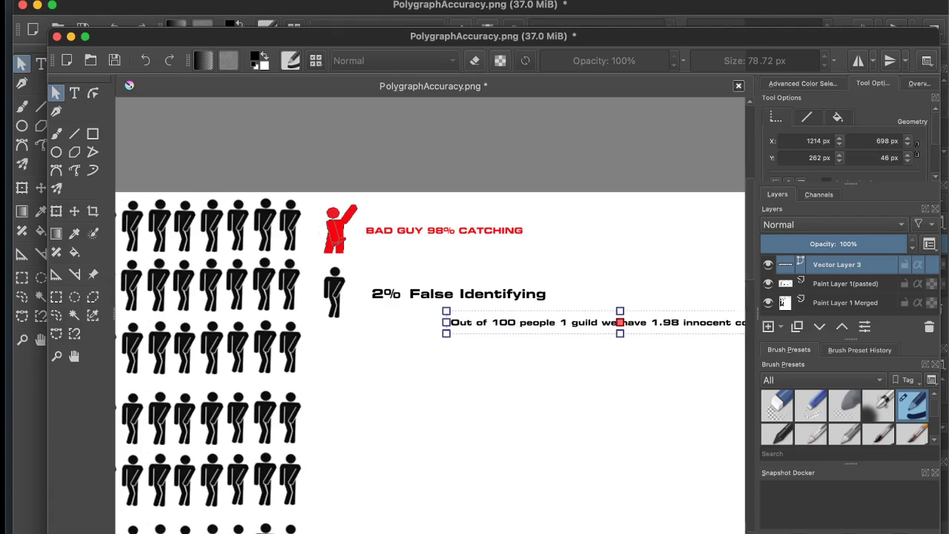
- Move the "Out of 100 people" line directly beneath the legend, starting under the black figure, and deselect it
{"action": "left_click_drag", "start_coordinate": [549, 322], "coordinate": [454, 320]}
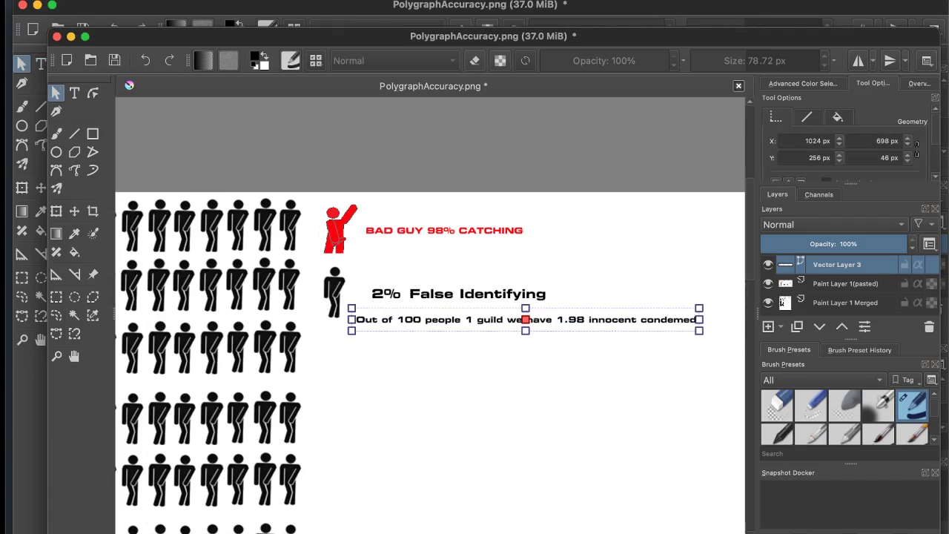
{"action": "left_click_drag", "start_coordinate": [525, 320], "coordinate": [487, 332]}
{"action": "key", "text": "Escape"}
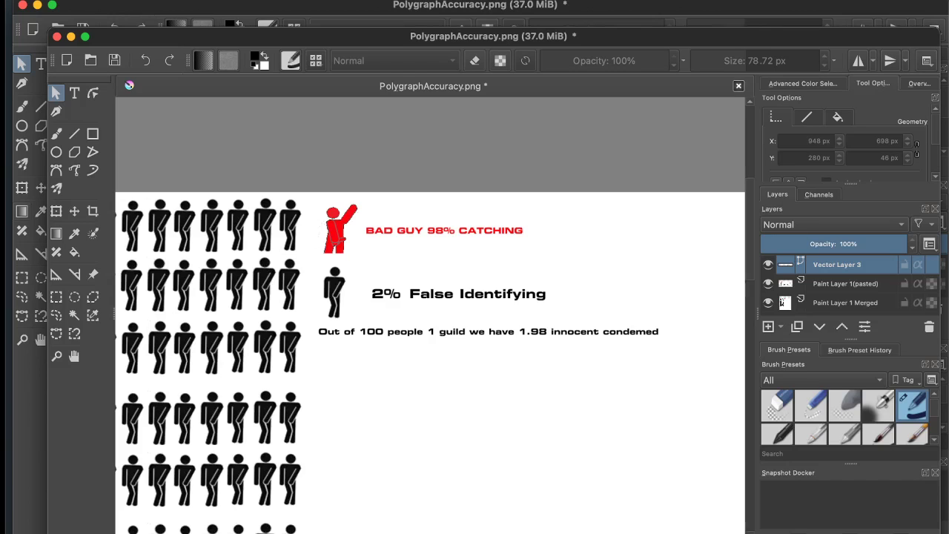
- Examine the figure grid, the legend entries and the summary line at several magnifications
{"action": "scroll", "coordinate": [381, 322], "scroll_direction": "down", "scroll_amount": 3}
{"action": "scroll", "coordinate": [382, 322], "scroll_direction": "down", "scroll_amount": 3}
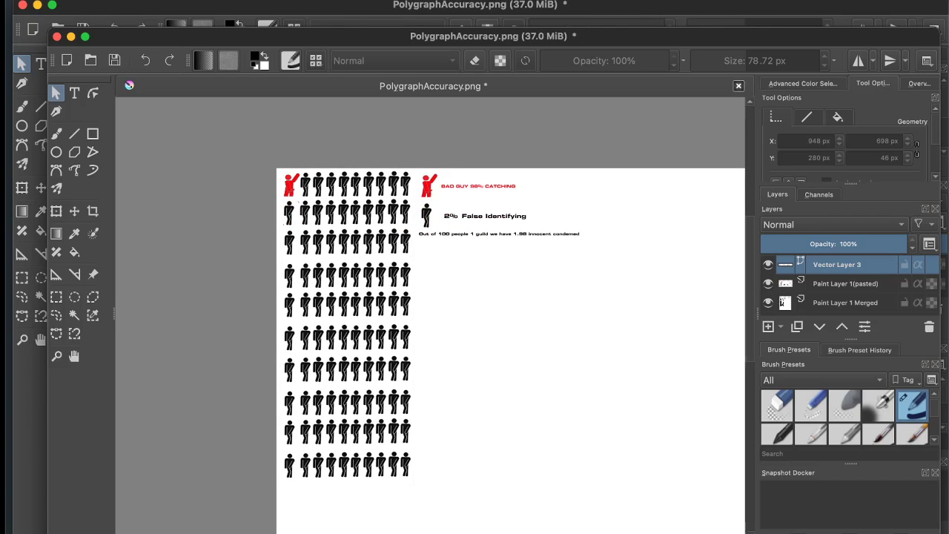
{"action": "scroll", "coordinate": [129, 86], "scroll_direction": "up", "scroll_amount": 2}
{"action": "scroll", "coordinate": [430, 315], "scroll_direction": "up", "scroll_amount": 3}
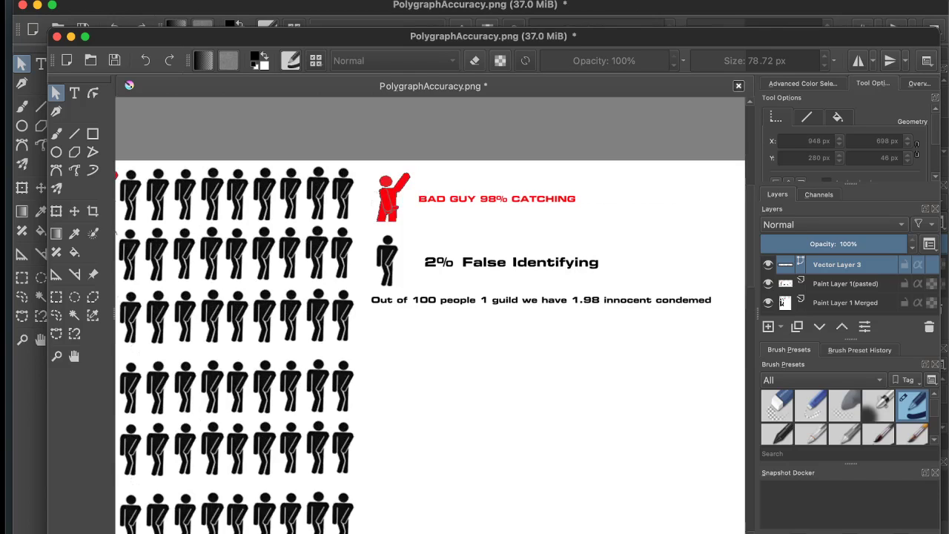
{"action": "scroll", "coordinate": [386, 375], "scroll_direction": "down", "scroll_amount": 4}
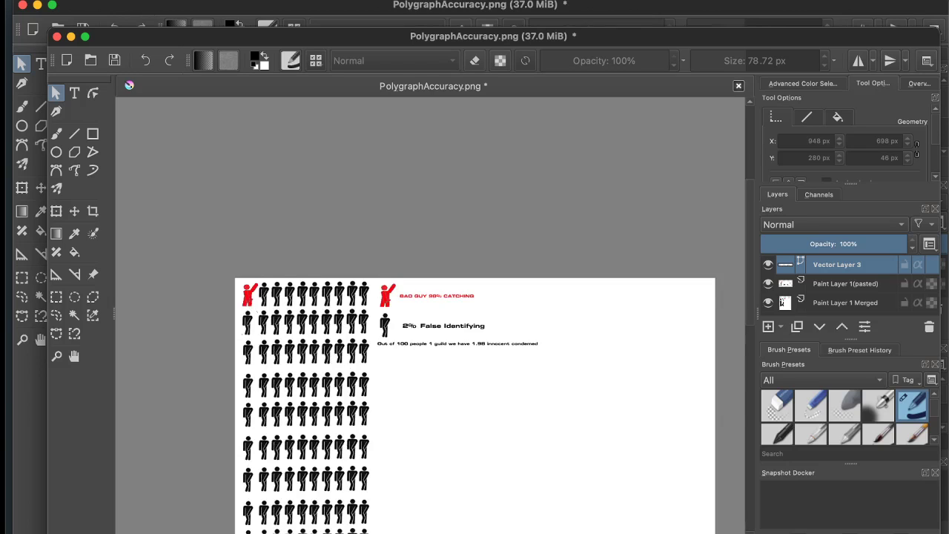
{"action": "scroll", "coordinate": [254, 423], "scroll_direction": "up", "scroll_amount": 2}
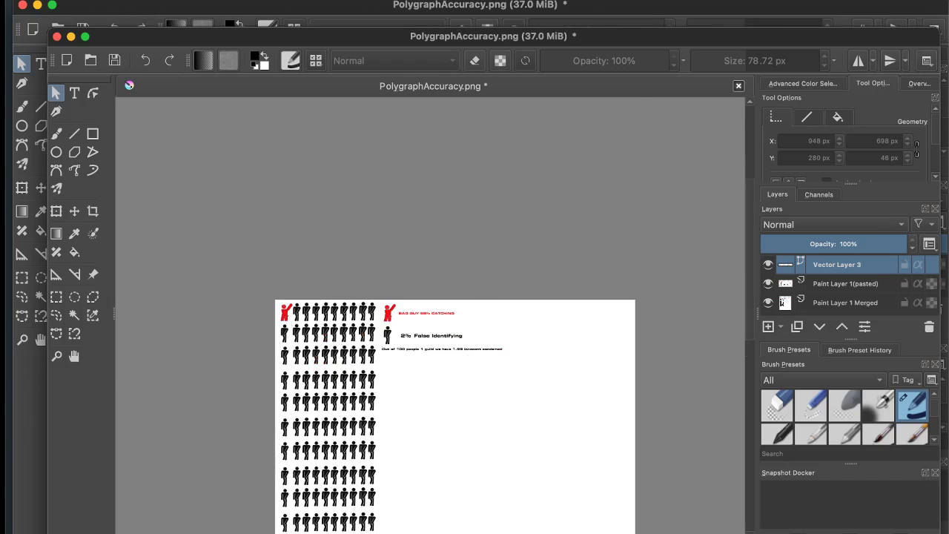
{"action": "scroll", "coordinate": [234, 484], "scroll_direction": "up", "scroll_amount": 2}
{"action": "scroll", "coordinate": [234, 484], "scroll_direction": "down", "scroll_amount": 2}
{"action": "scroll", "coordinate": [234, 484], "scroll_direction": "up", "scroll_amount": 3}
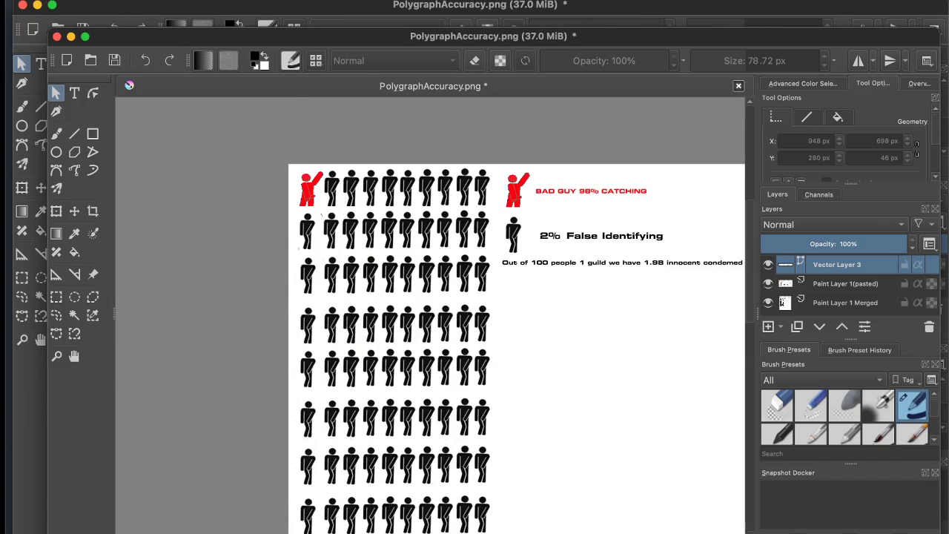
- Merge all layers into one and paste a copy of the rectangularly selected figure grid as a new layer
{"action": "scroll", "coordinate": [430, 316], "scroll_direction": "down", "scroll_amount": 3}
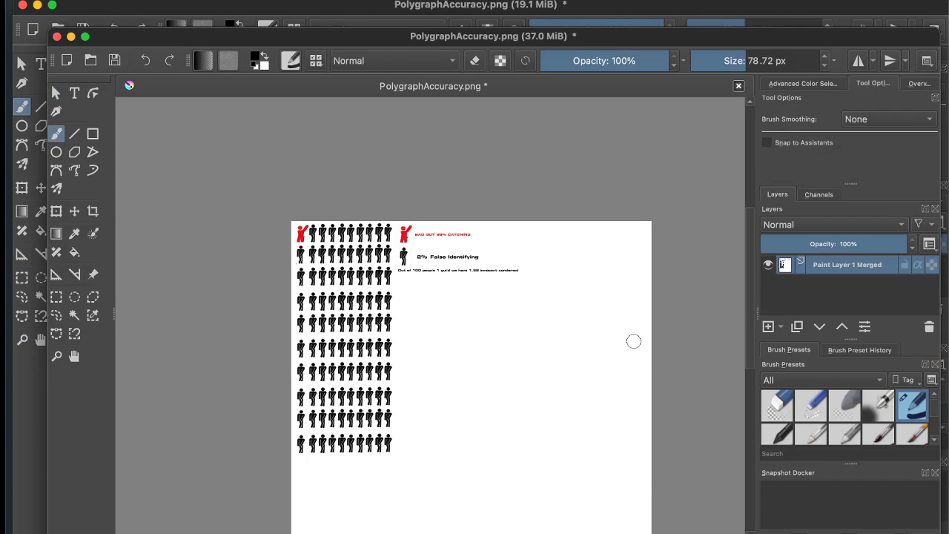
{"action": "scroll", "coordinate": [634, 341], "scroll_direction": "up", "scroll_amount": 2}
{"action": "scroll", "coordinate": [406, 384], "scroll_direction": "down", "scroll_amount": 2}
{"action": "left_click", "coordinate": [23, 278]}
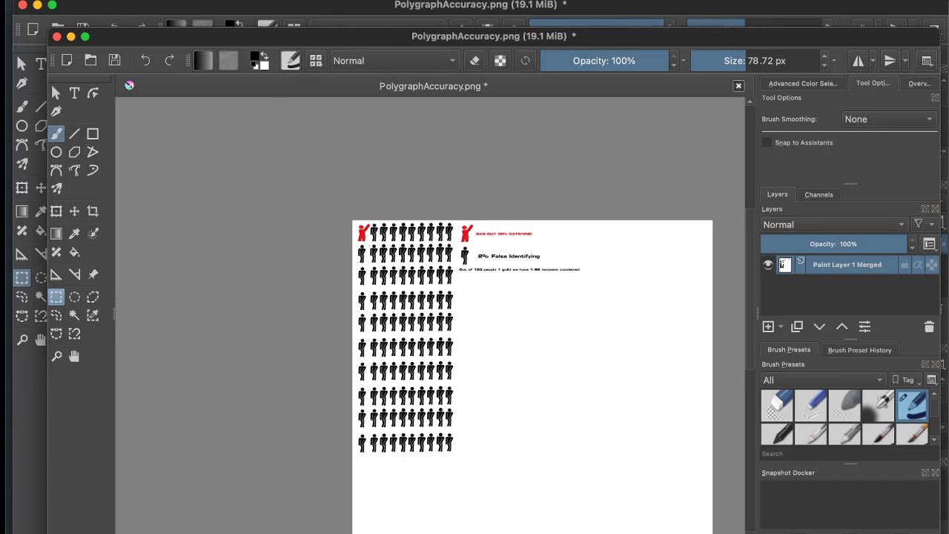
{"action": "left_click", "coordinate": [56, 297]}
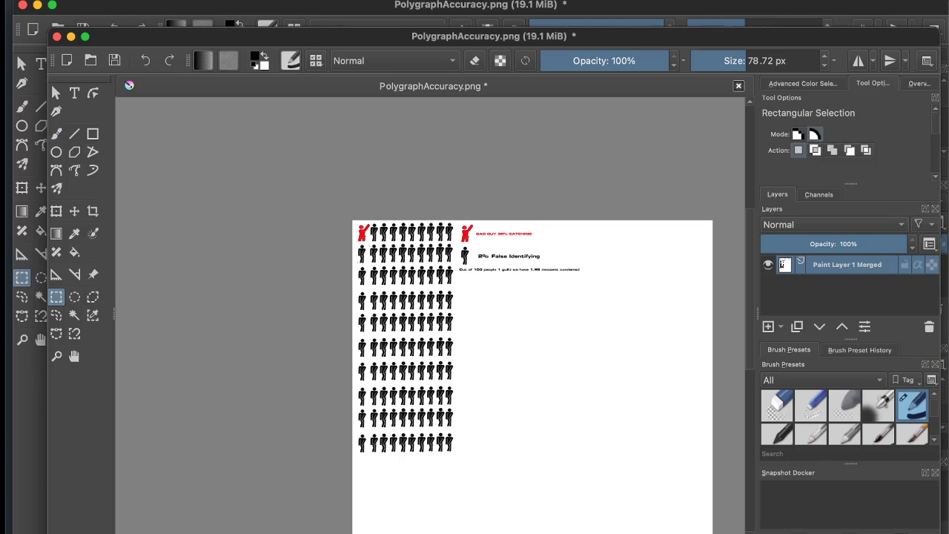
{"action": "left_click_drag", "start_coordinate": [456, 454], "coordinate": [327, 195]}
{"action": "key", "text": "super+c"}
{"action": "key", "text": "super+v"}
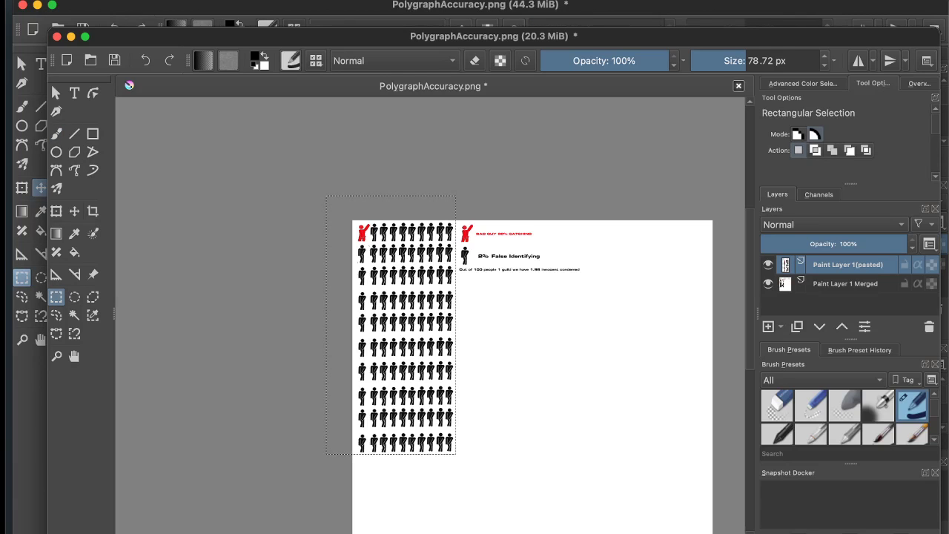
- Scale the pasted figure grid down to a small block and place it beneath the "Out of 100 people" line
{"action": "key", "text": "t"}
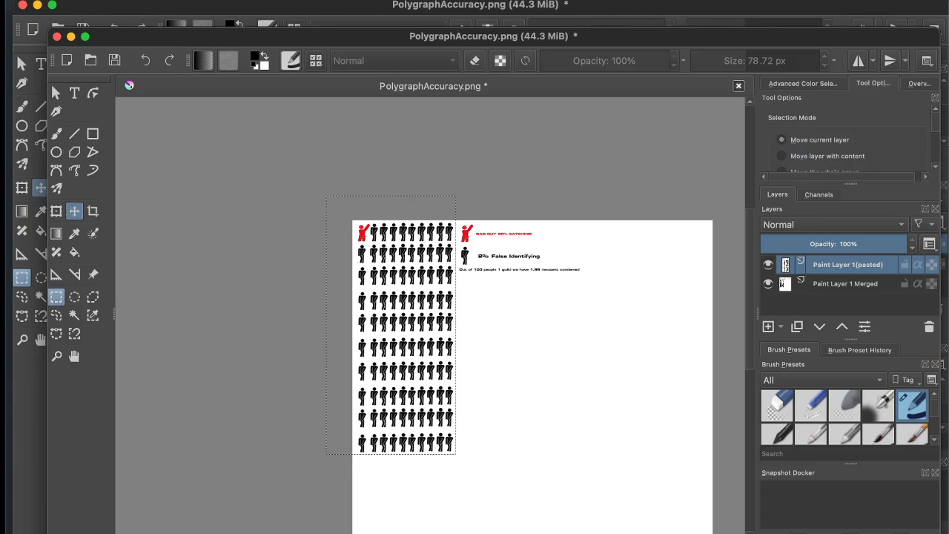
{"action": "left_click_drag", "start_coordinate": [405, 326], "coordinate": [522, 354]}
{"action": "key", "text": "ctrl+t"}
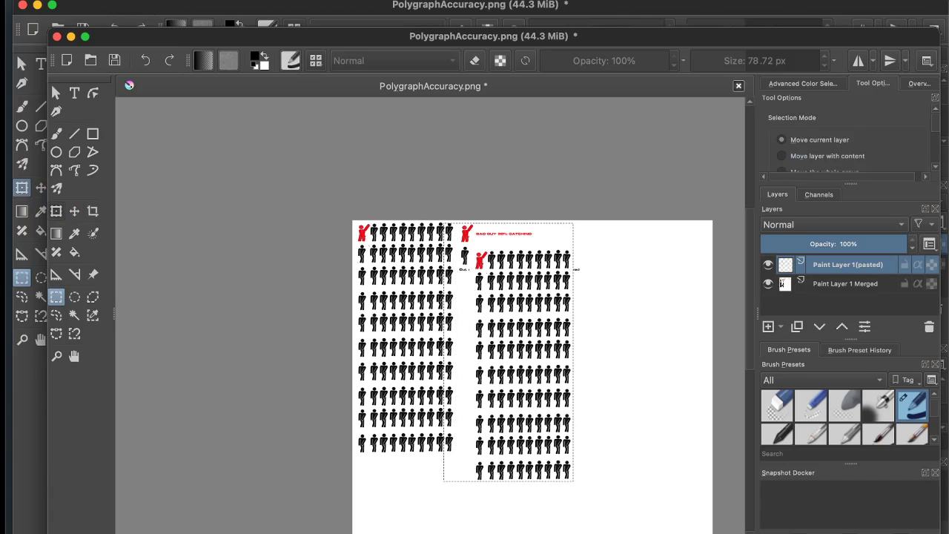
{"action": "key", "text": "ctrl+t"}
{"action": "left_click_drag", "start_coordinate": [573, 223], "coordinate": [494, 441]}
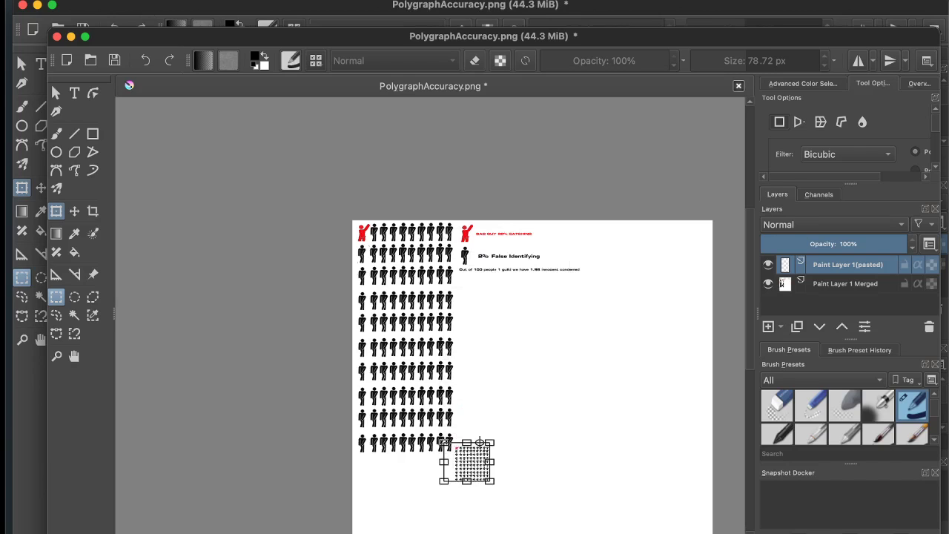
{"action": "left_click_drag", "start_coordinate": [466, 461], "coordinate": [501, 306]}
{"action": "scroll", "coordinate": [530, 307], "scroll_direction": "up", "scroll_amount": 2}
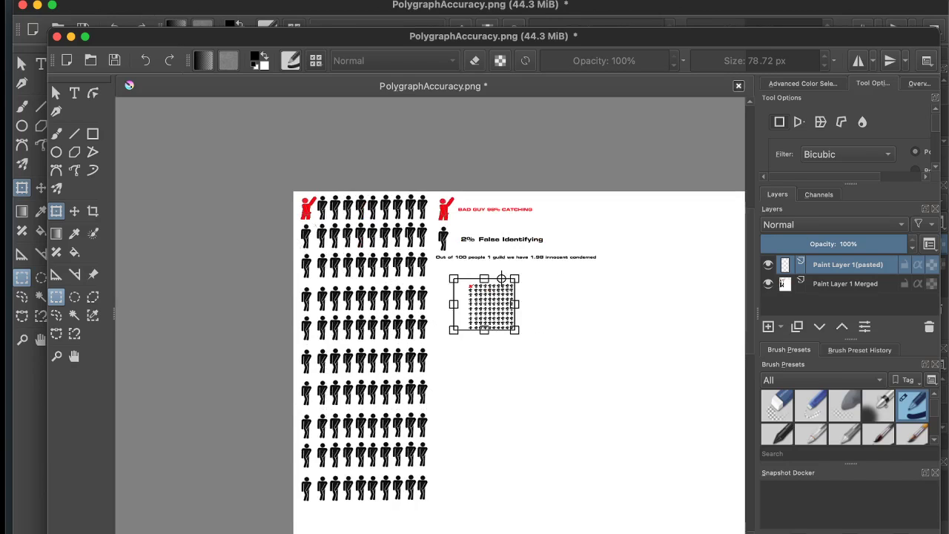
- Stretch the small figure grid taller beneath the summary line, apply the transformation and deselect it
{"action": "left_click_drag", "start_coordinate": [414, 341], "coordinate": [350, 391]}
{"action": "scroll", "coordinate": [560, 291], "scroll_direction": "up", "scroll_amount": 2}
{"action": "scroll", "coordinate": [559, 291], "scroll_direction": "down", "scroll_amount": 2}
{"action": "scroll", "coordinate": [529, 353], "scroll_direction": "down", "scroll_amount": 2}
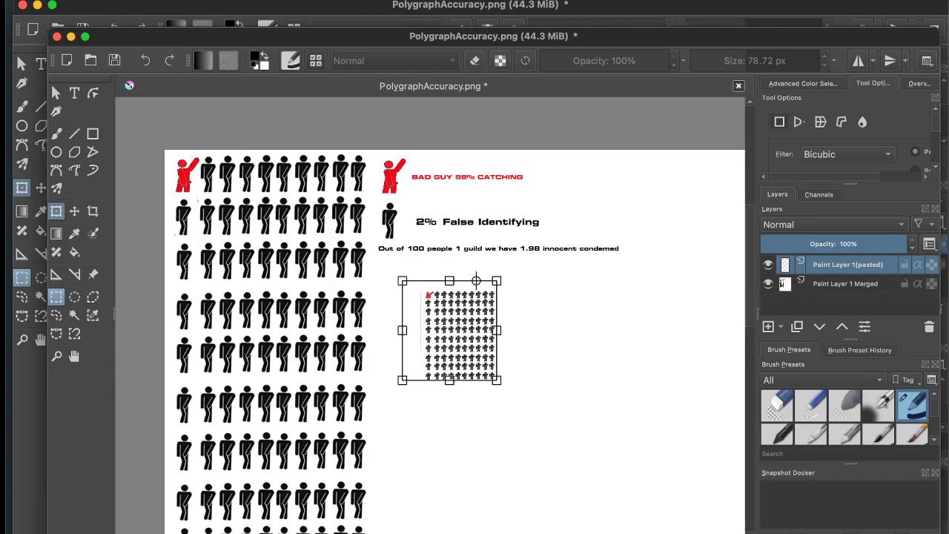
{"action": "scroll", "coordinate": [531, 356], "scroll_direction": "down", "scroll_amount": 2}
{"action": "scroll", "coordinate": [519, 326], "scroll_direction": "down", "scroll_amount": 4}
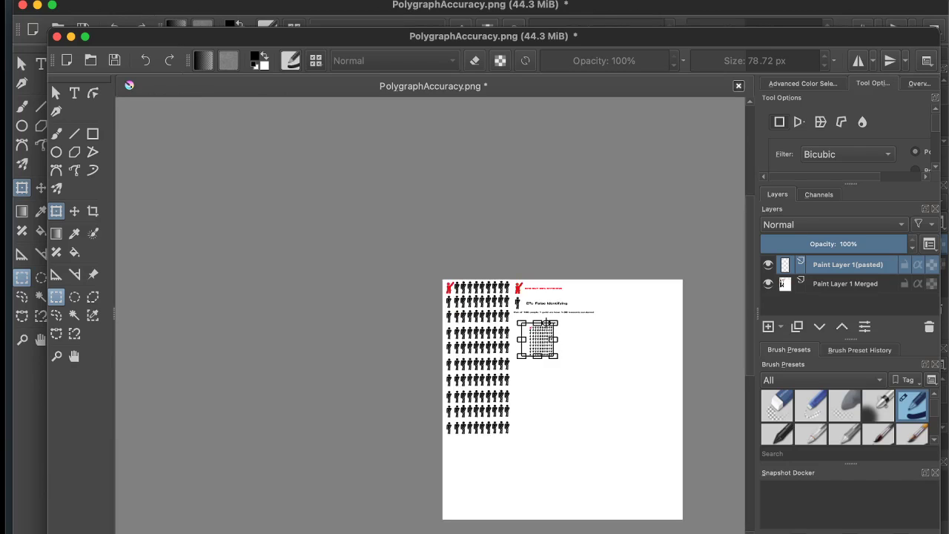
{"action": "scroll", "coordinate": [540, 331], "scroll_direction": "up", "scroll_amount": 3}
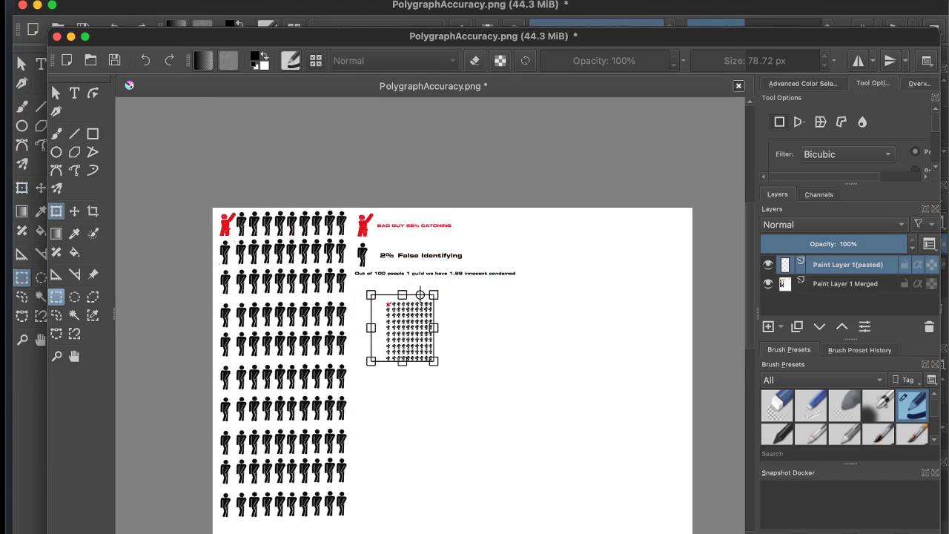
{"action": "left_click", "coordinate": [56, 296]}
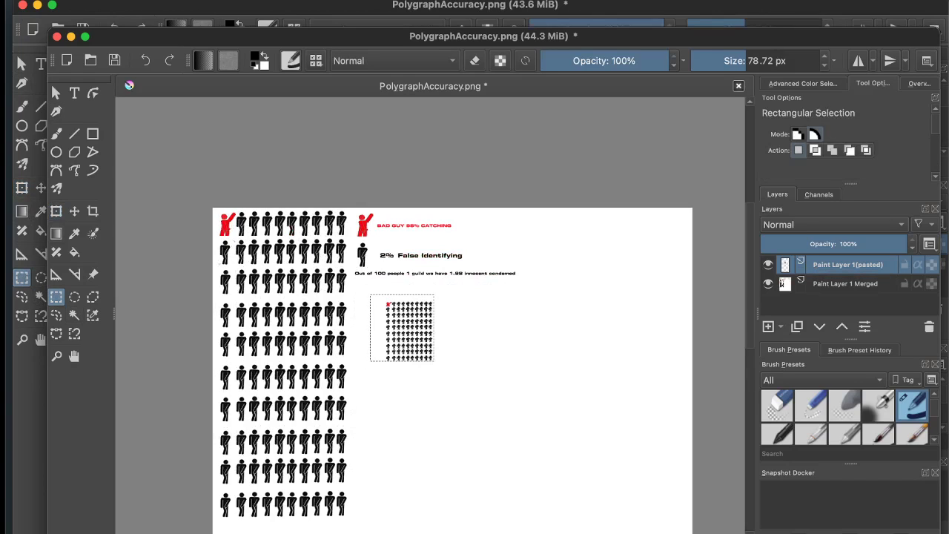
{"action": "key", "text": "ctrl+shift+a"}
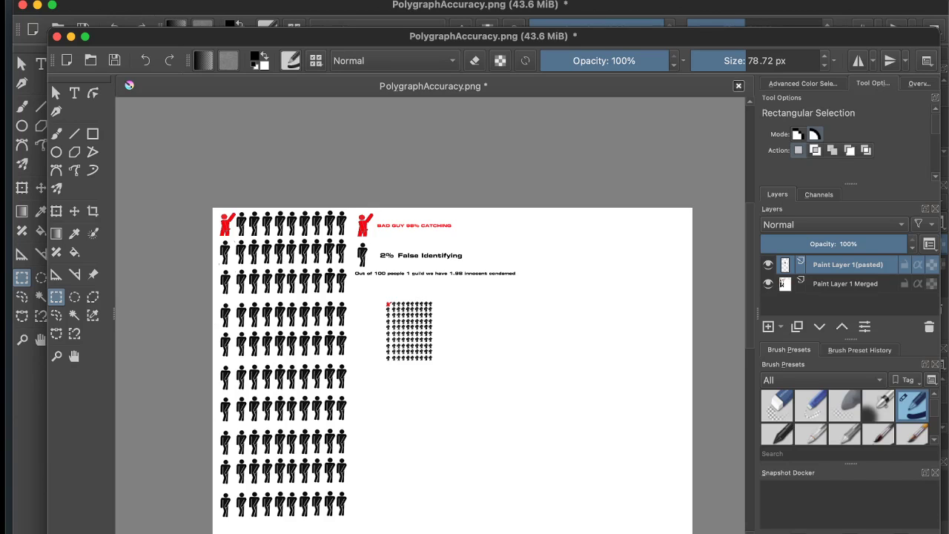
- Examine the figures of the scaled-down grid up close and against the whole canvas
{"action": "scroll", "coordinate": [449, 330], "scroll_direction": "up", "scroll_amount": 5}
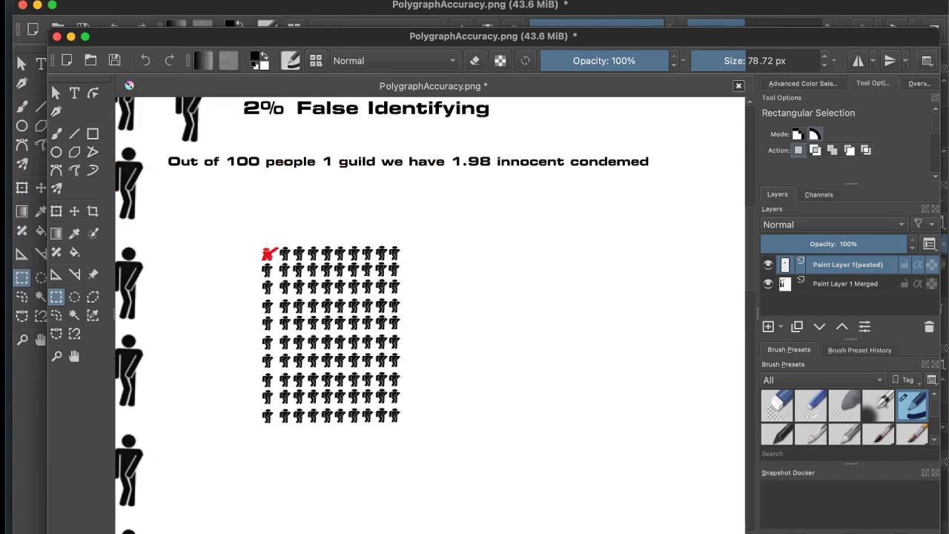
{"action": "scroll", "coordinate": [449, 330], "scroll_direction": "left", "scroll_amount": 2}
{"action": "scroll", "coordinate": [253, 271], "scroll_direction": "up", "scroll_amount": 2}
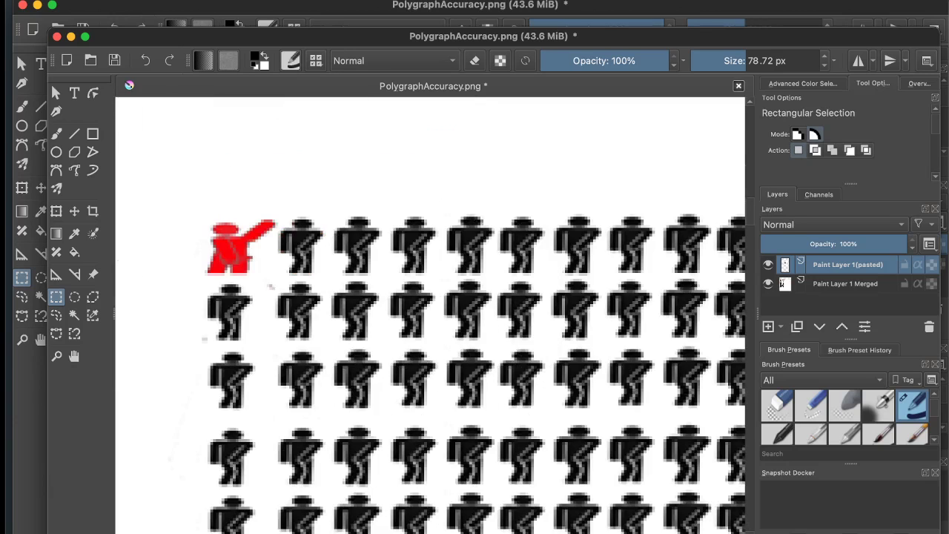
{"action": "scroll", "coordinate": [379, 260], "scroll_direction": "down", "scroll_amount": 6}
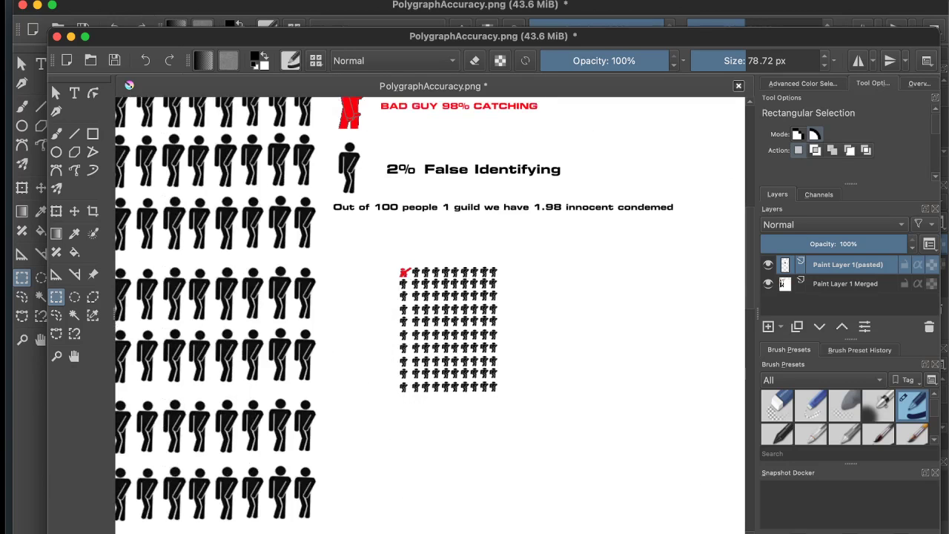
{"action": "scroll", "coordinate": [430, 315], "scroll_direction": "down", "scroll_amount": 3}
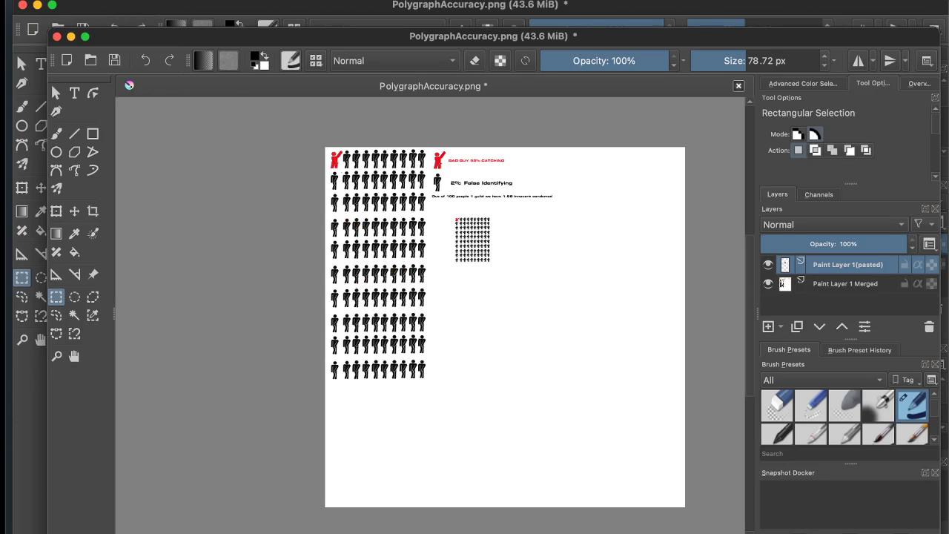
{"action": "scroll", "coordinate": [538, 255], "scroll_direction": "down", "scroll_amount": 1}
{"action": "scroll", "coordinate": [538, 258], "scroll_direction": "up", "scroll_amount": 2}
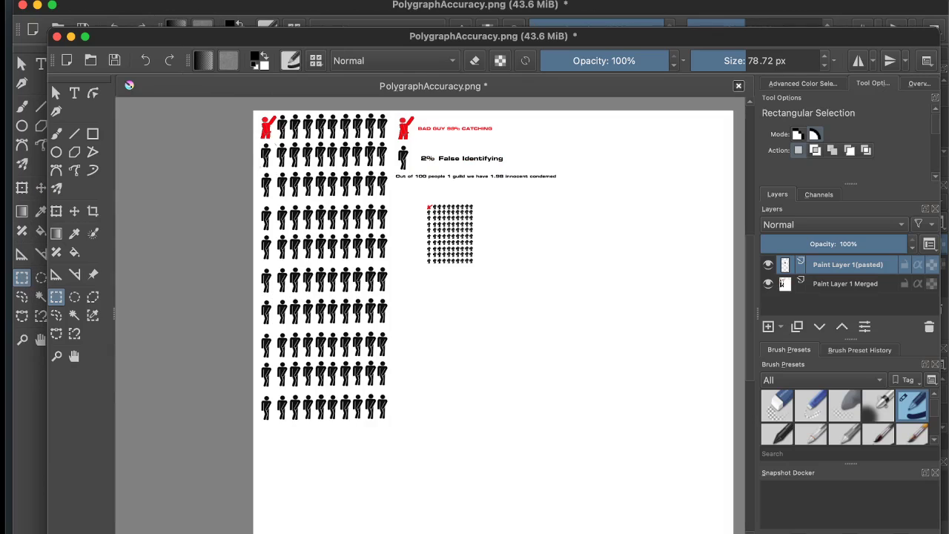
- Paste a copy of the rectangularly selected small figure grid, place it directly beside the original, and deselect
{"action": "left_click_drag", "start_coordinate": [423, 200], "coordinate": [477, 270]}
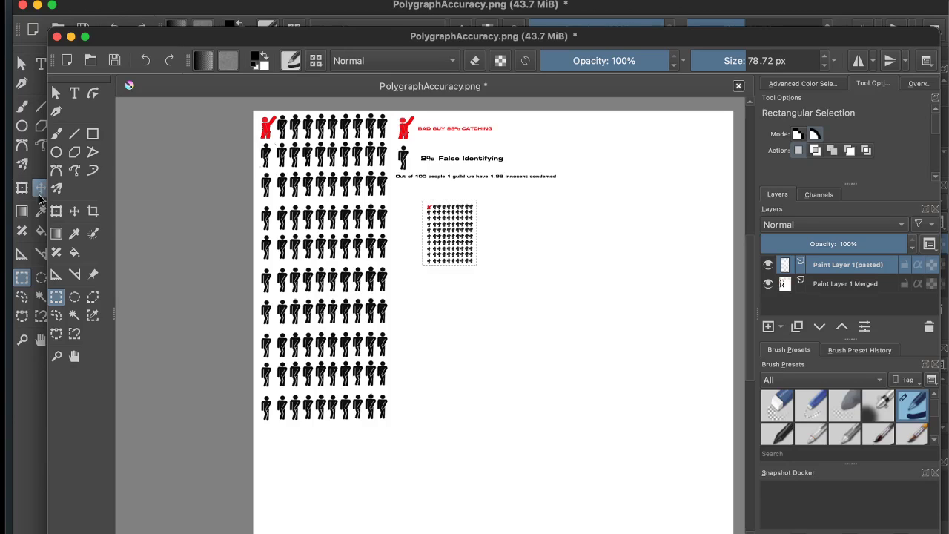
{"action": "key", "text": "ctrl+v"}
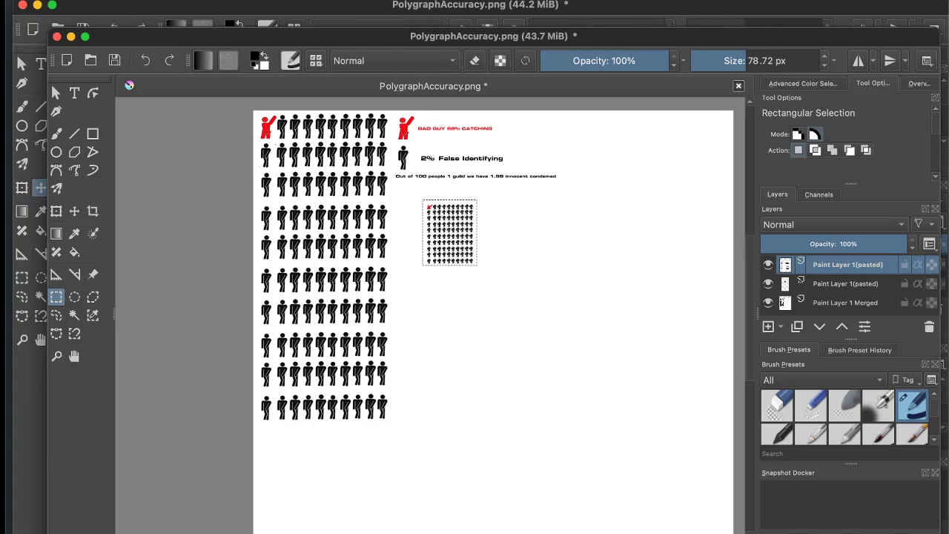
{"action": "left_click", "coordinate": [74, 211]}
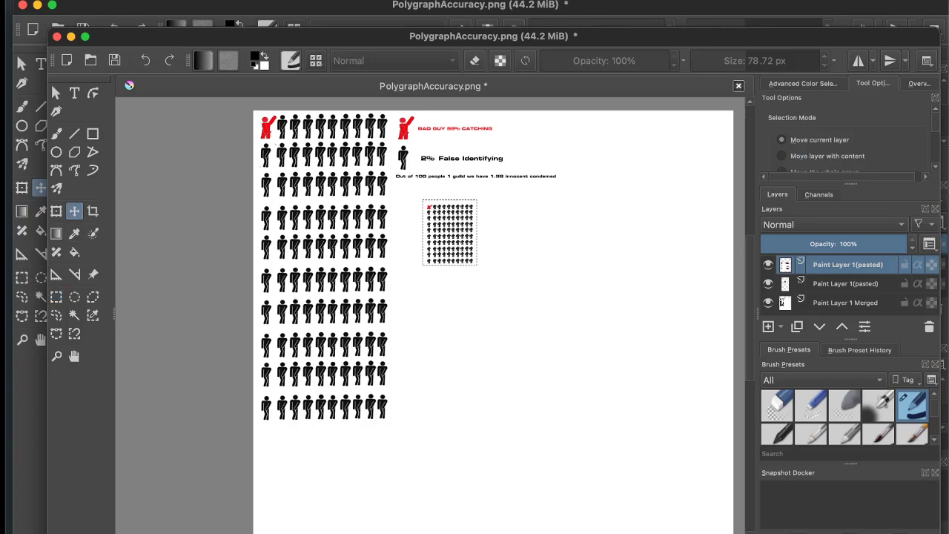
{"action": "left_click_drag", "start_coordinate": [450, 235], "coordinate": [501, 231]}
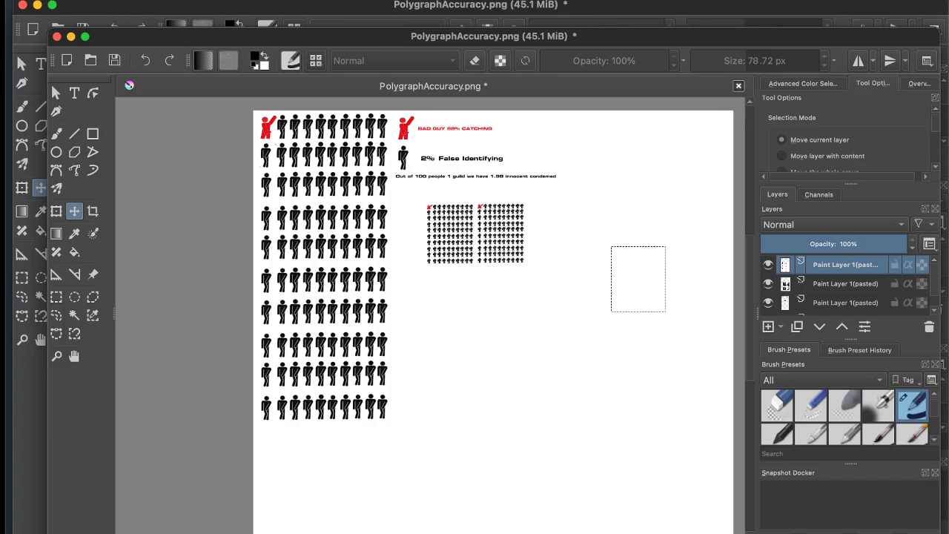
{"action": "left_click", "coordinate": [845, 284]}
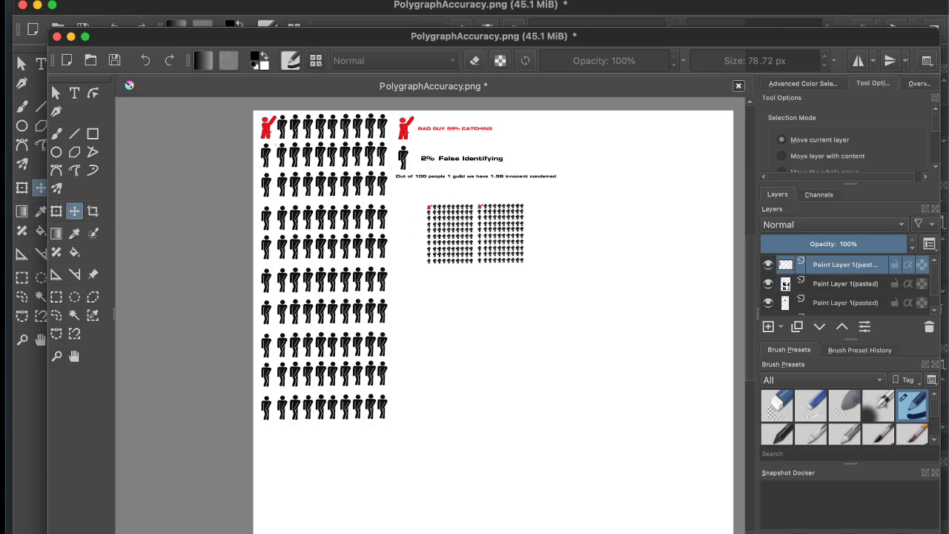
{"action": "left_click", "coordinate": [198, 0]}
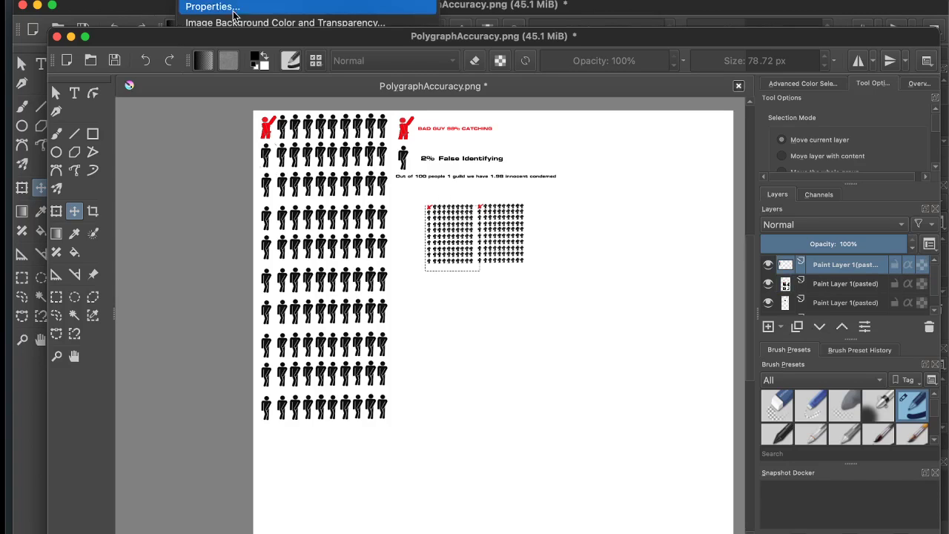
{"action": "mouse_move", "coordinate": [239, 0]}
{"action": "mouse_move", "coordinate": [276, 0]}
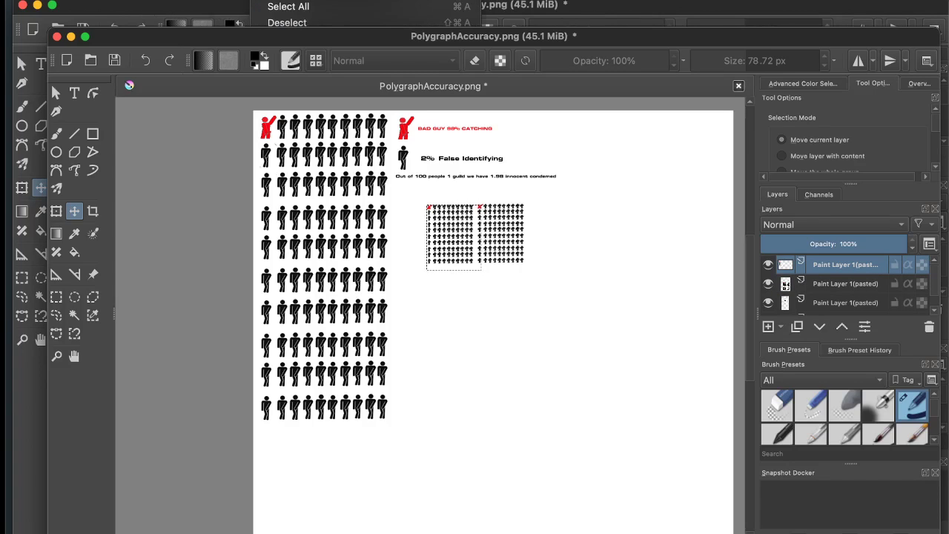
{"action": "left_click", "coordinate": [306, 21]}
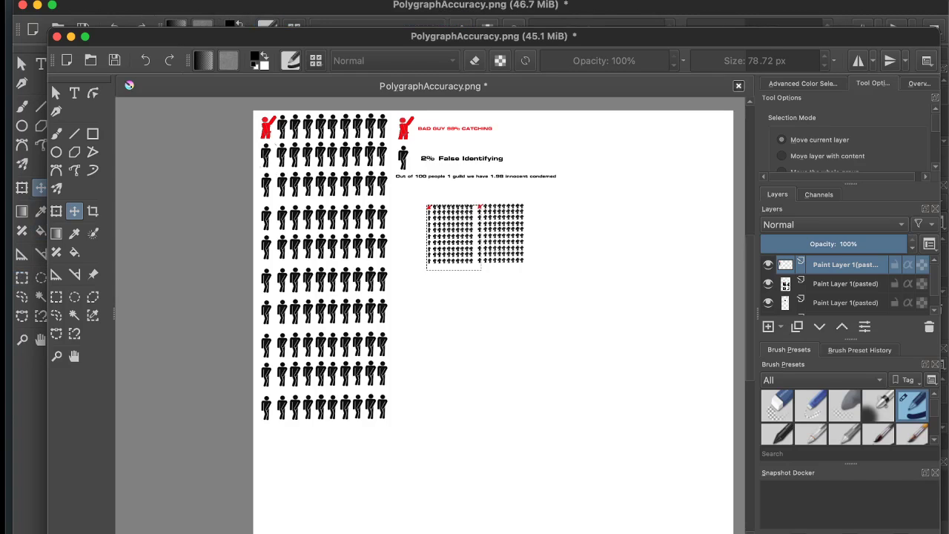
- Paste a copy of both rectangularly selected small grids and shift it sideways one grid to form a row of three
{"action": "left_click", "coordinate": [56, 297]}
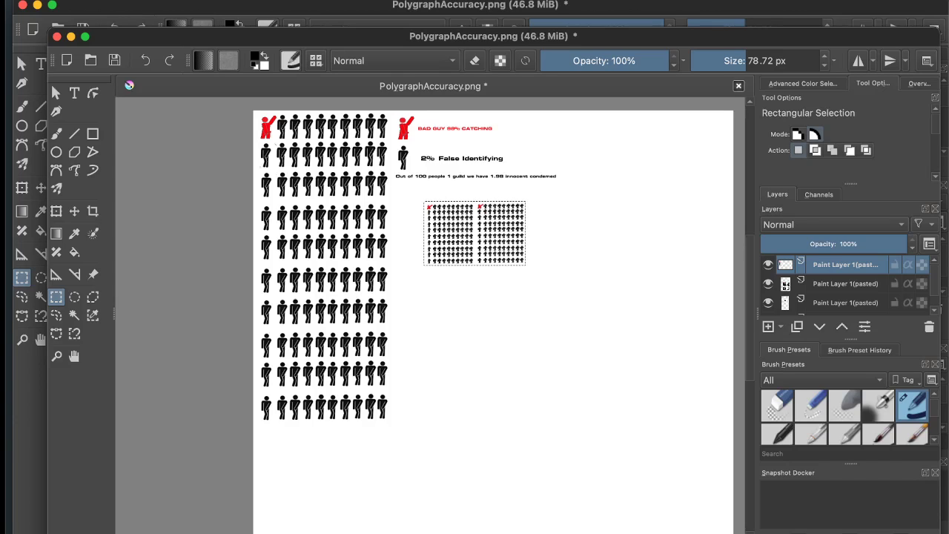
{"action": "left_click", "coordinate": [846, 284]}
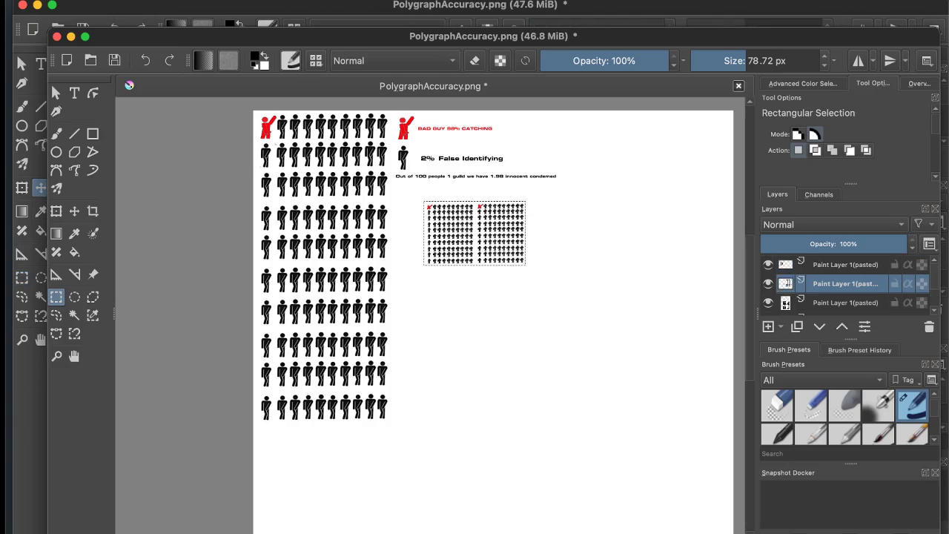
{"action": "key", "text": "t"}
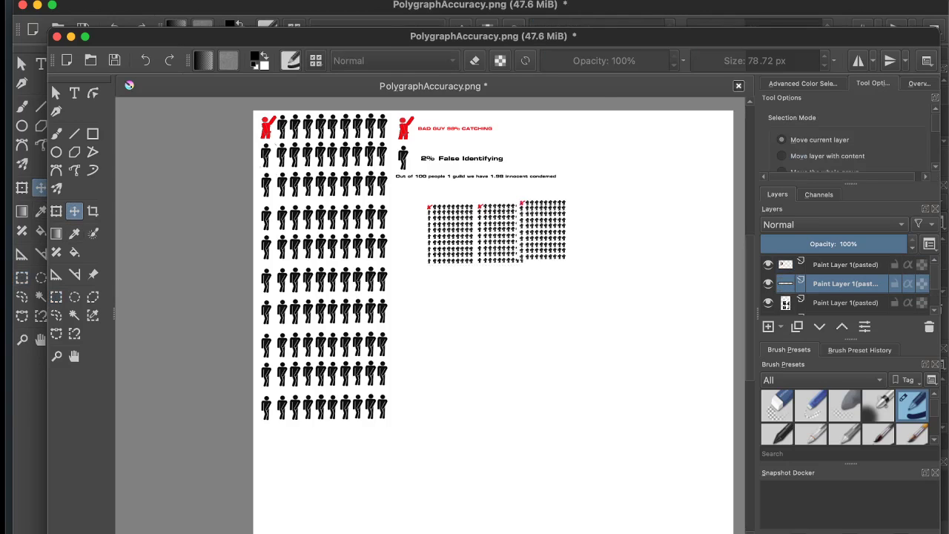
{"action": "mouse_move", "coordinate": [542, 231]}
{"action": "left_mouse_down"}
{"action": "mouse_move", "coordinate": [574, 239]}
{"action": "mouse_move", "coordinate": [557, 232]}
{"action": "left_mouse_up"}
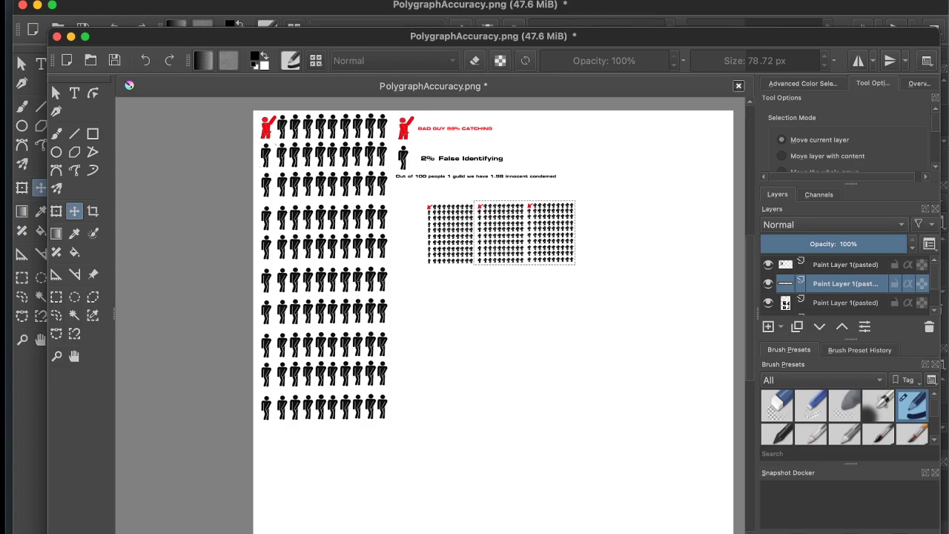
- Merge all layers into one and make a rectangular selection around the row of three small grids
{"action": "scroll", "coordinate": [845, 285], "scroll_direction": "down", "scroll_amount": 2}
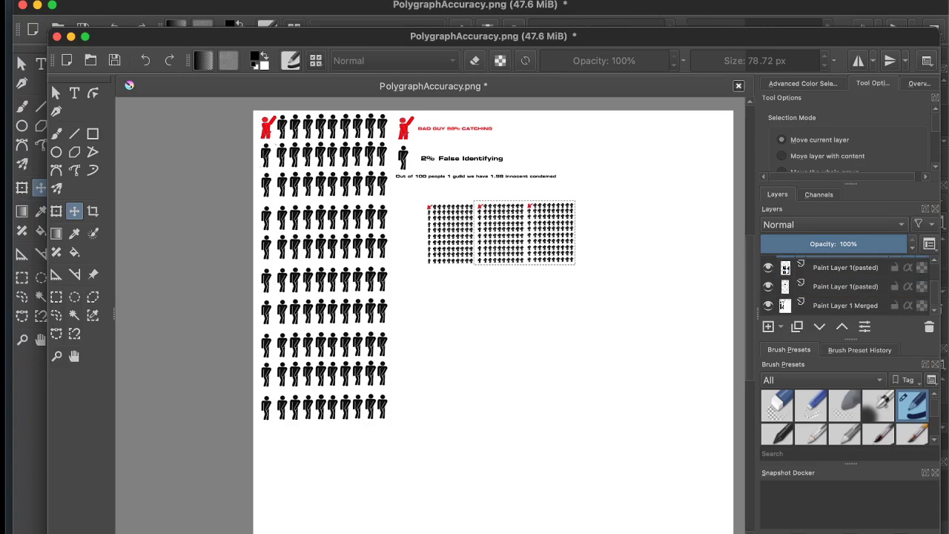
{"action": "right_click", "coordinate": [838, 267]}
{"action": "scroll", "coordinate": [845, 285], "scroll_direction": "up", "scroll_amount": 2}
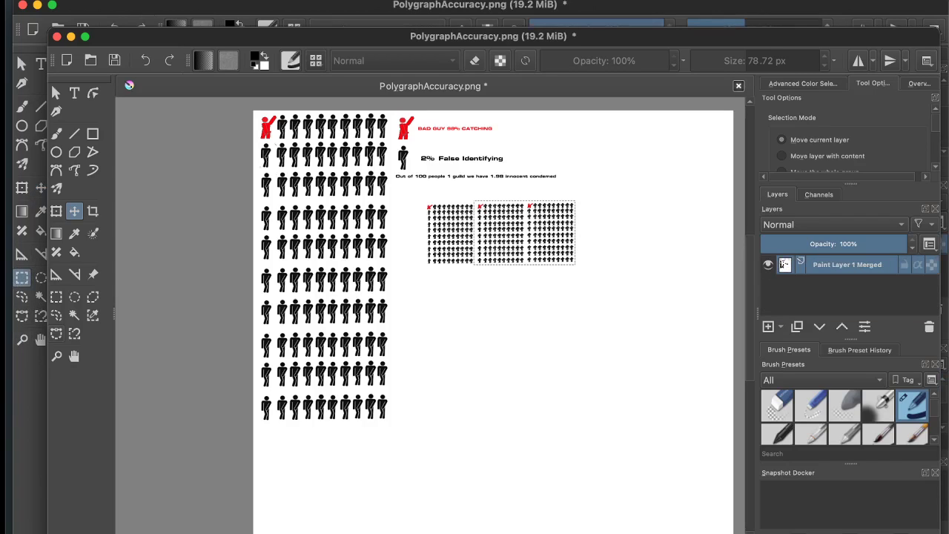
{"action": "key", "text": "ctrl+shift+a"}
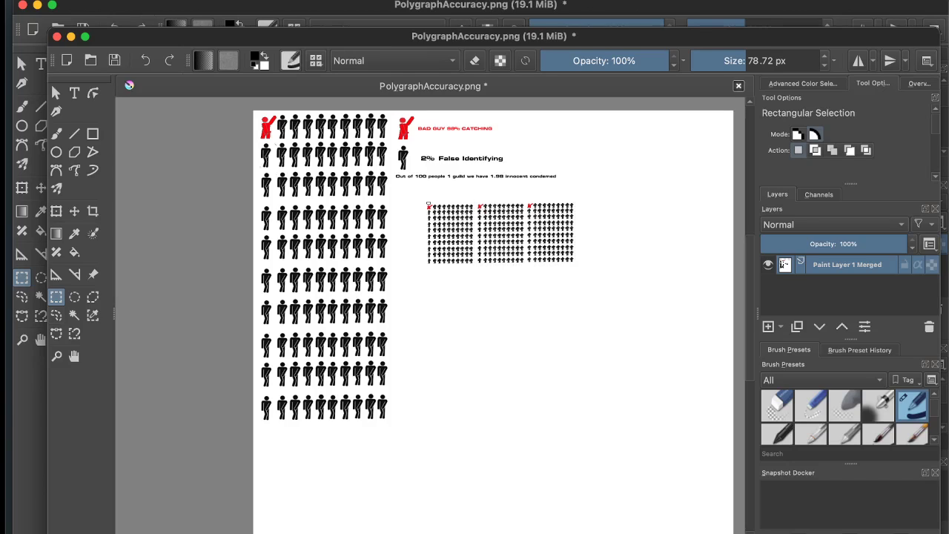
{"action": "left_click_drag", "start_coordinate": [428, 203], "coordinate": [575, 265]}
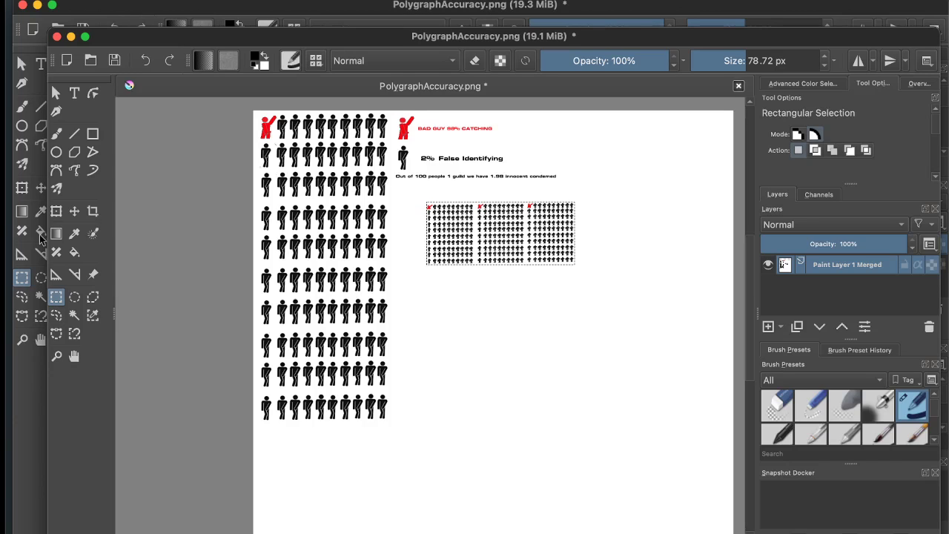
- Paste a copy of the selected three crowd grids and place it beside the originals to form a row of six
{"action": "left_click", "coordinate": [40, 188]}
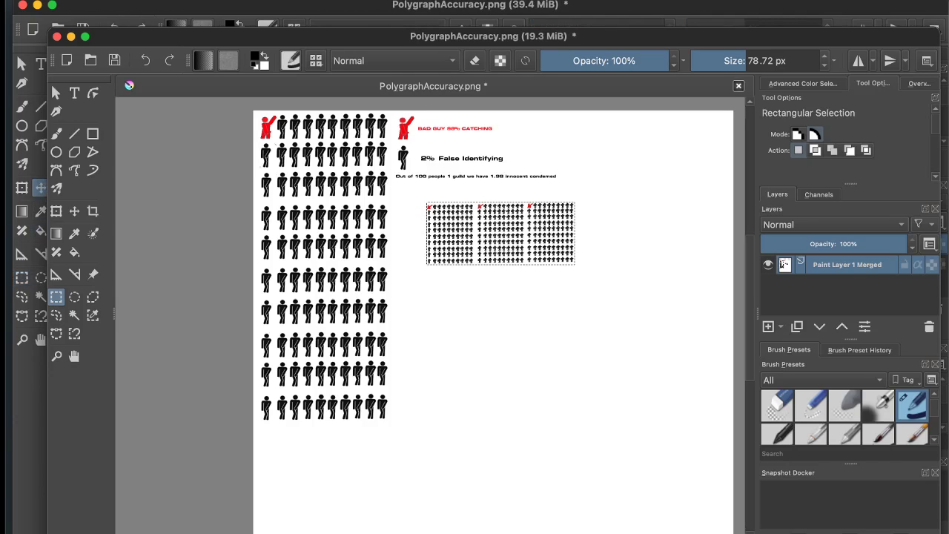
{"action": "key", "text": "super+v"}
{"action": "key", "text": "t"}
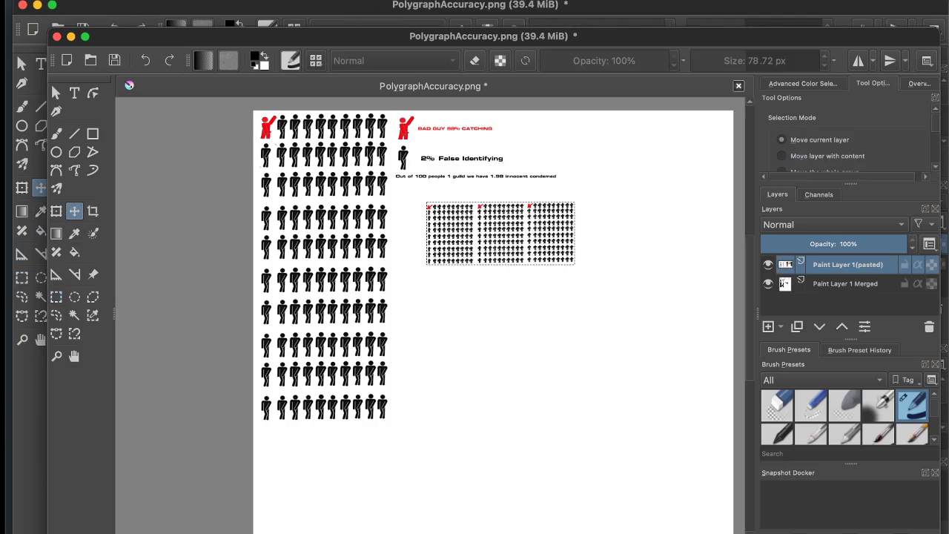
{"action": "left_click_drag", "start_coordinate": [500, 233], "coordinate": [651, 229]}
- Nudge the pasted three grids into line and even spacing with the original three
{"action": "key", "text": "shift+Right"}
{"action": "key", "text": "shift+Right"}
{"action": "key", "text": "shift+Right"}
{"action": "key", "text": "shift+Right"}
{"action": "key", "text": "shift+Right"}
{"action": "key", "text": "shift+Right"}
{"action": "key", "text": "shift+Right"}
{"action": "key", "text": "shift+Right"}
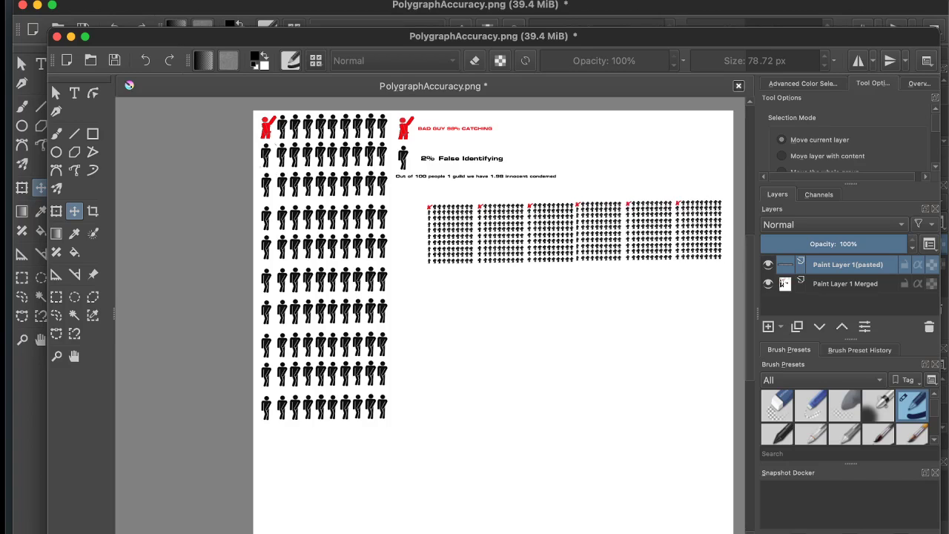
{"action": "key", "text": "shift+Right"}
{"action": "key", "text": "shift+Right"}
{"action": "key", "text": "shift+Left"}
{"action": "key", "text": "shift+Left"}
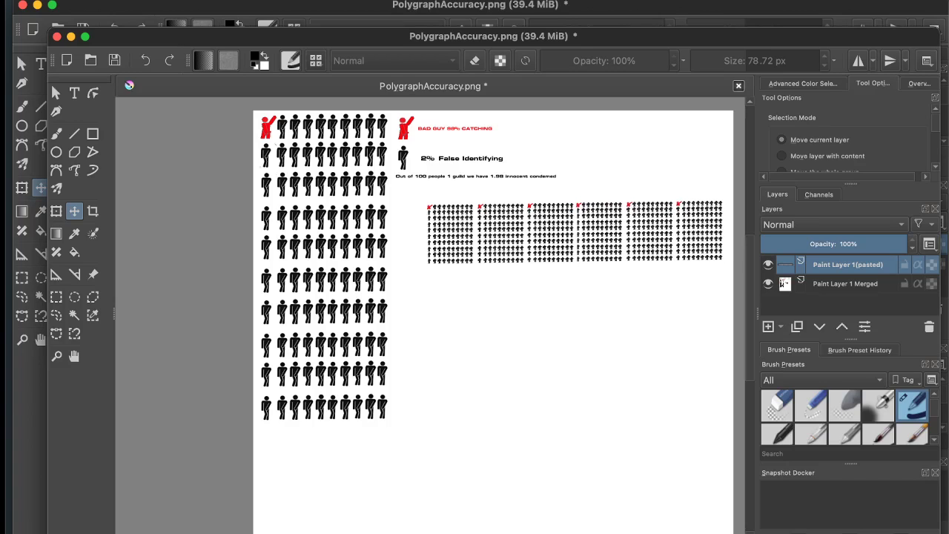
{"action": "key", "text": "shift+Right"}
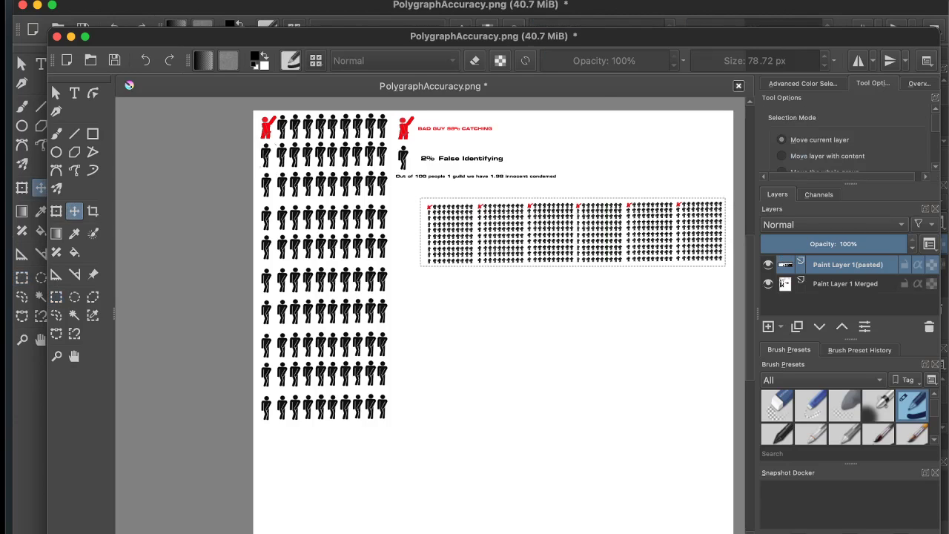
- Place the copy of the six-grid row directly below the original row and merge it into the layer below
{"action": "left_click_drag", "start_coordinate": [572, 232], "coordinate": [574, 289]}
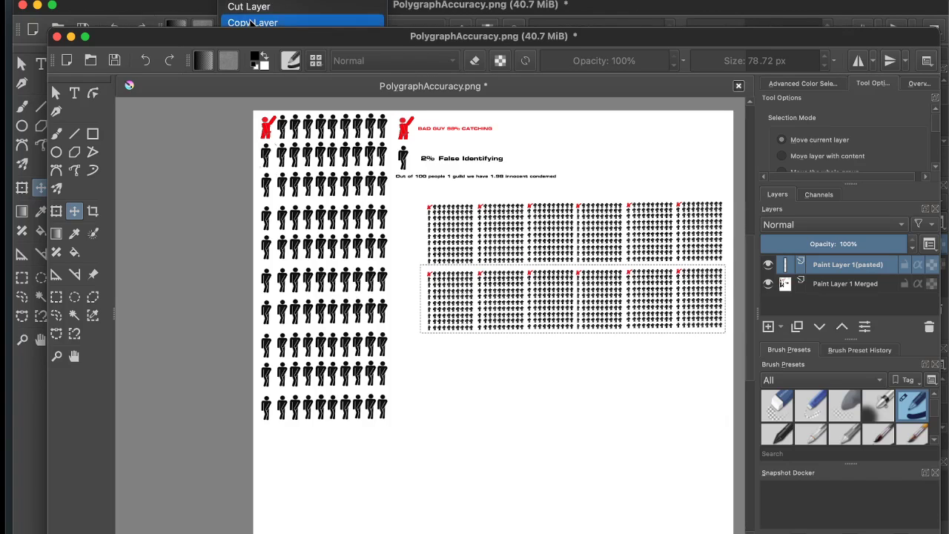
{"action": "left_click", "coordinate": [279, 23]}
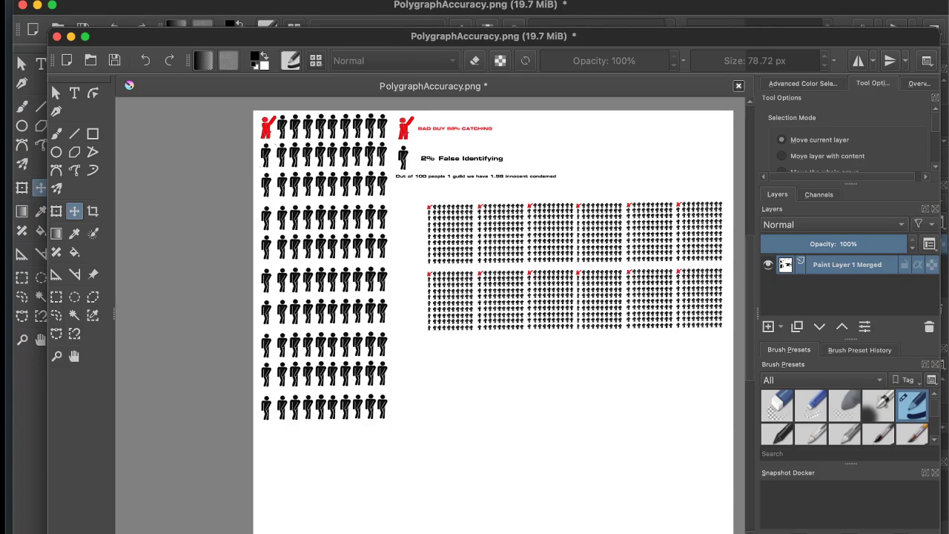
- Copy the two rows of six grids and place the copy directly beneath, aligned with the rows above
{"action": "left_click", "coordinate": [21, 278]}
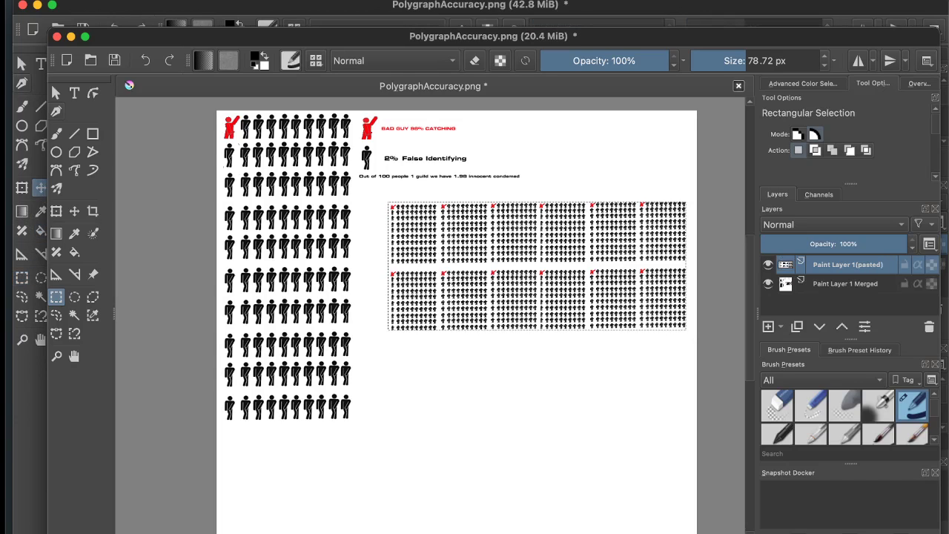
{"action": "key", "text": "t"}
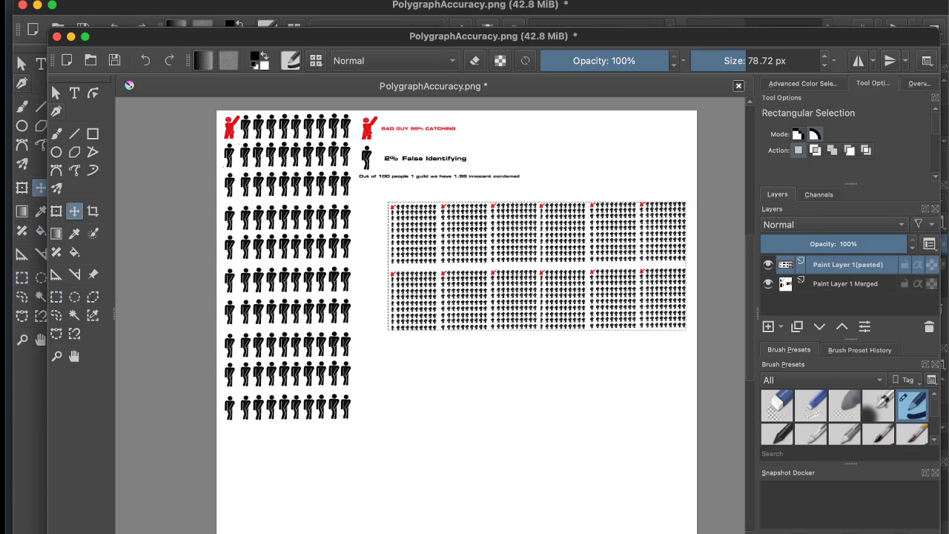
{"action": "left_click_drag", "start_coordinate": [537, 265], "coordinate": [532, 392]}
{"action": "key", "text": "shift+Down"}
{"action": "key", "text": "shift+Down"}
{"action": "key", "text": "shift+Down"}
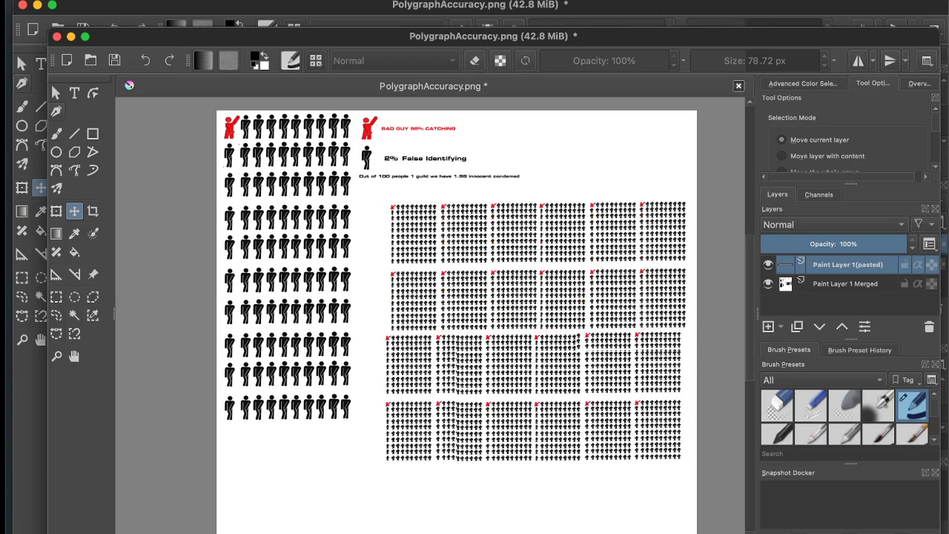
{"action": "key", "text": "shift+Right"}
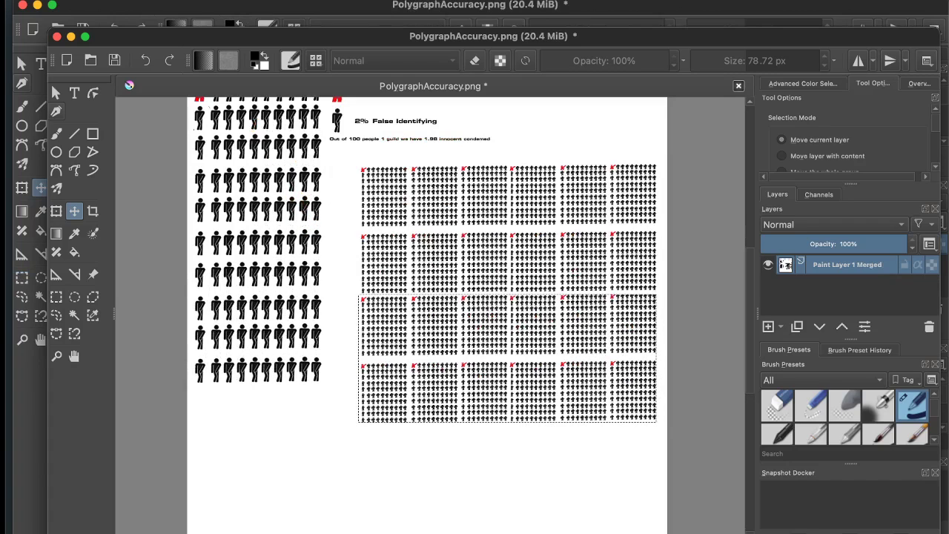
- Clear the selection around the lower two rows of grids on the merged layer
{"action": "left_click", "coordinate": [233, 0]}
{"action": "mouse_move", "coordinate": [272, 0]}
{"action": "left_click", "coordinate": [289, 20]}
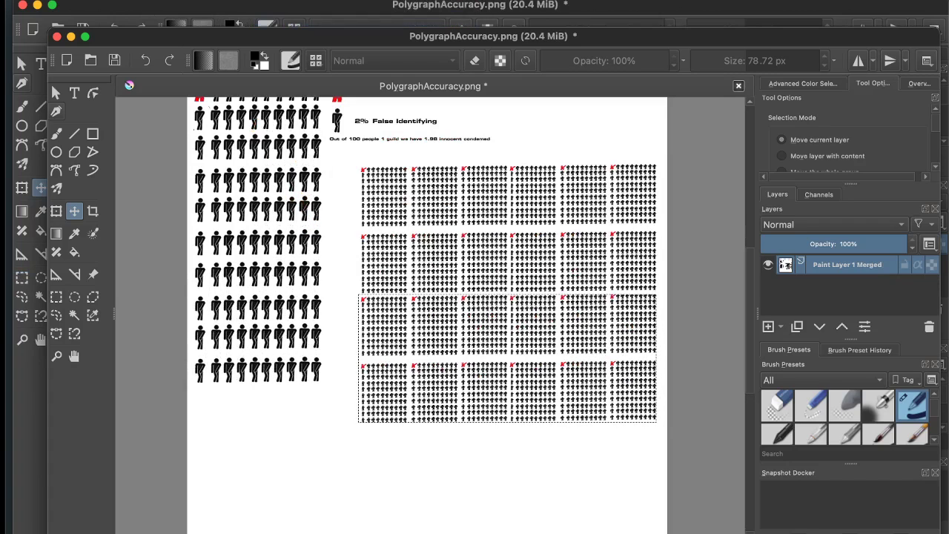
{"action": "left_click", "coordinate": [22, 277]}
{"action": "key", "text": "ctrl+shift+a"}
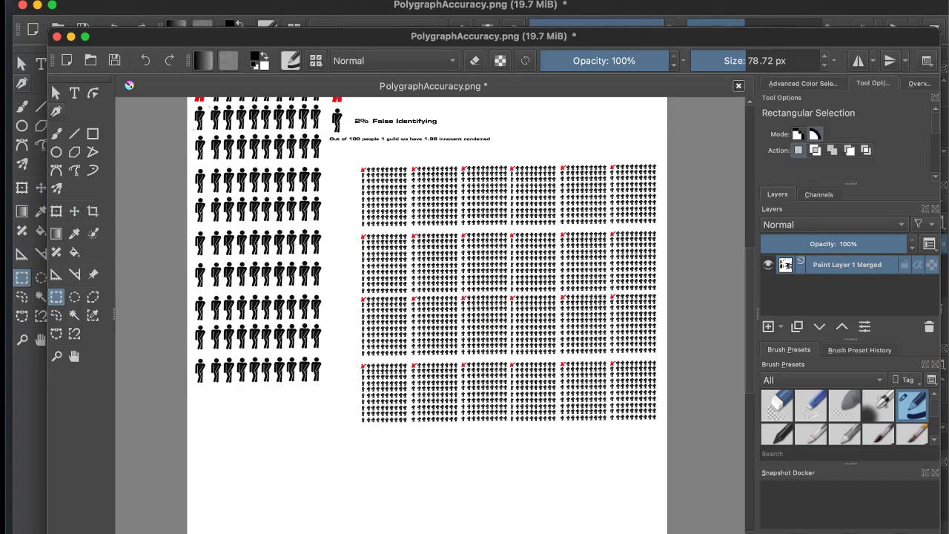
{"action": "left_click_drag", "start_coordinate": [355, 295], "coordinate": [659, 421]}
{"action": "left_click", "coordinate": [628, 462]}
{"action": "left_click_drag", "start_coordinate": [659, 291], "coordinate": [352, 431]}
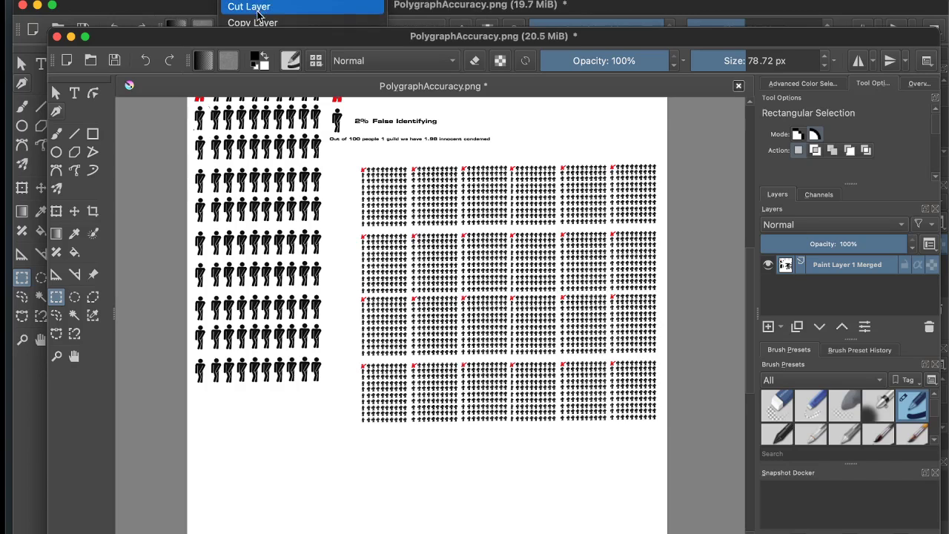
{"action": "mouse_move", "coordinate": [271, 0]}
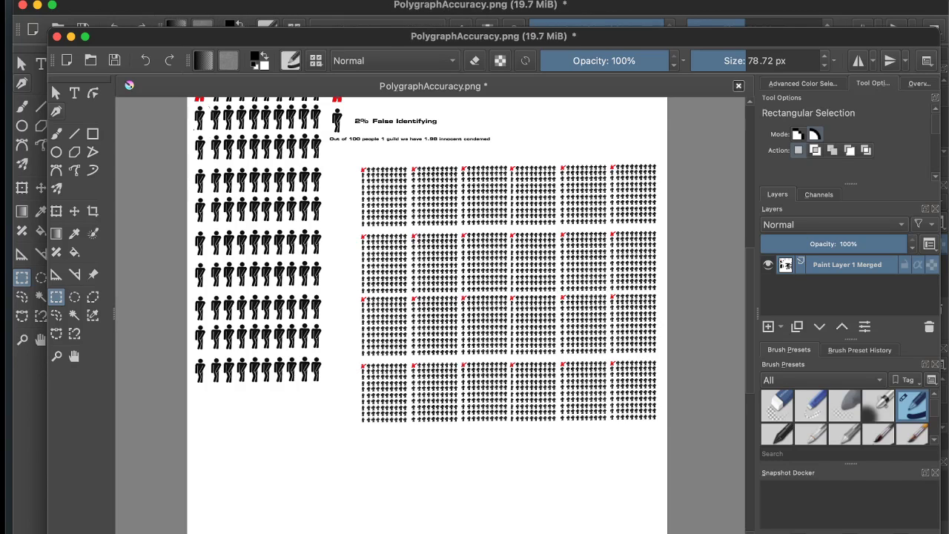
{"action": "key", "text": "super+z"}
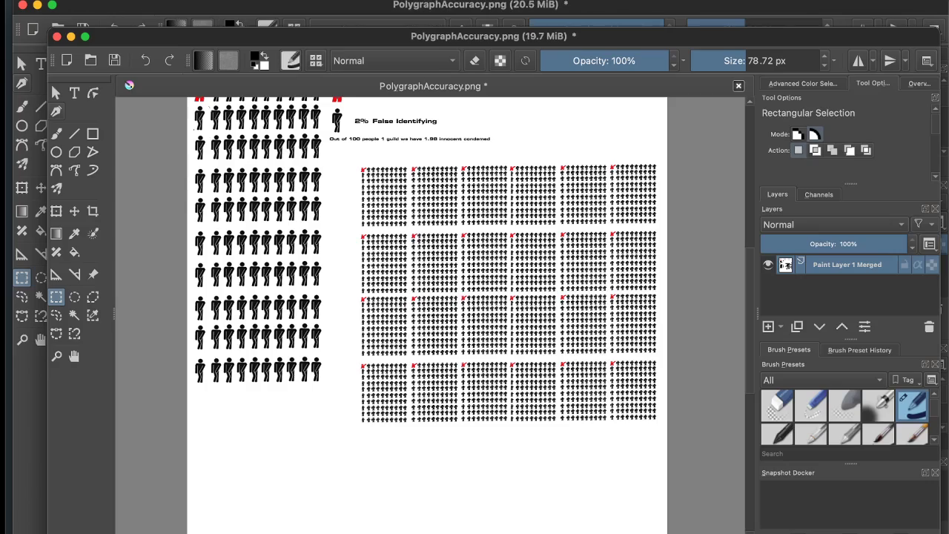
{"action": "scroll", "coordinate": [384, 305], "scroll_direction": "up", "scroll_amount": 2}
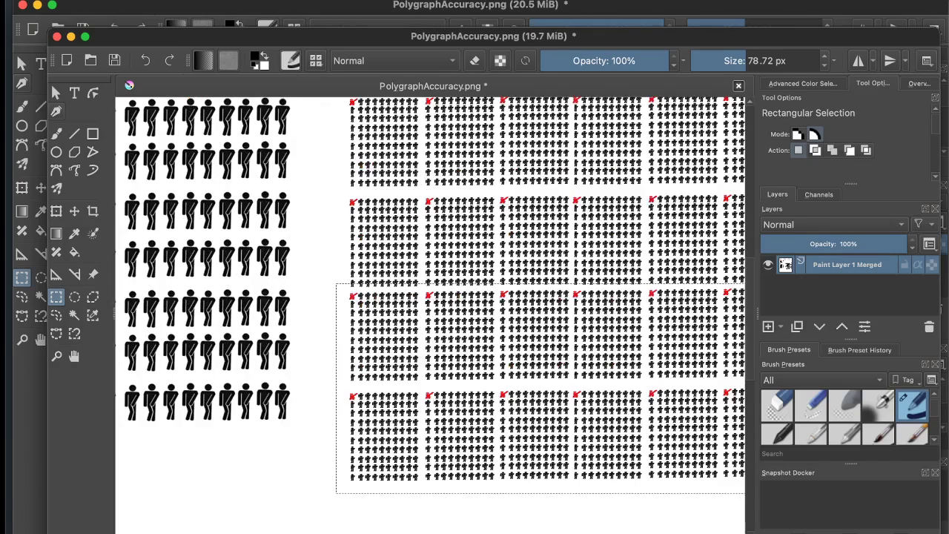
{"action": "key", "text": "super+minus"}
{"action": "scroll", "coordinate": [486, 300], "scroll_direction": "down", "scroll_amount": 1}
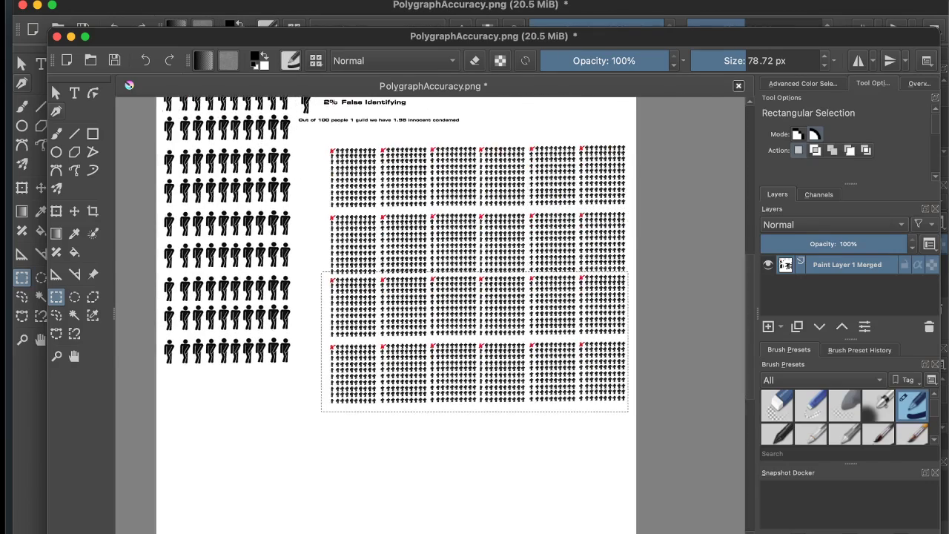
{"action": "scroll", "coordinate": [485, 300], "scroll_direction": "up", "scroll_amount": 2}
{"action": "left_click", "coordinate": [269, 0]}
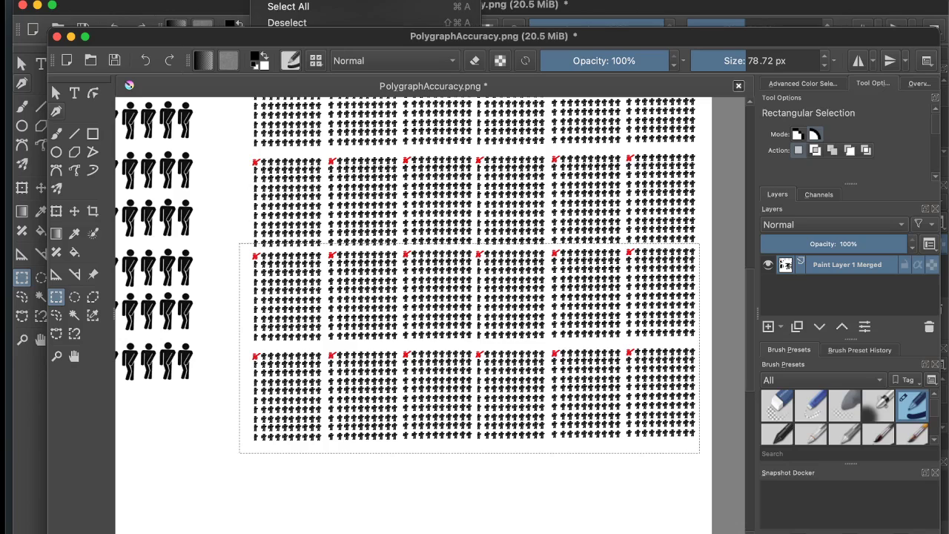
{"action": "left_click", "coordinate": [280, 22]}
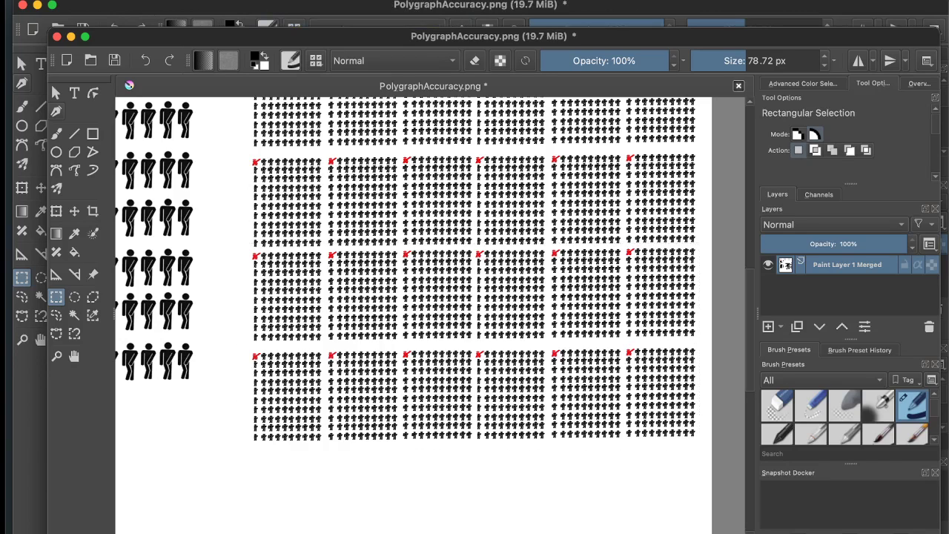
- Select the lower two rows of grids, paste a copy and place it directly beneath them at the canvas's lower edge
{"action": "left_click_drag", "start_coordinate": [698, 246], "coordinate": [244, 444]}
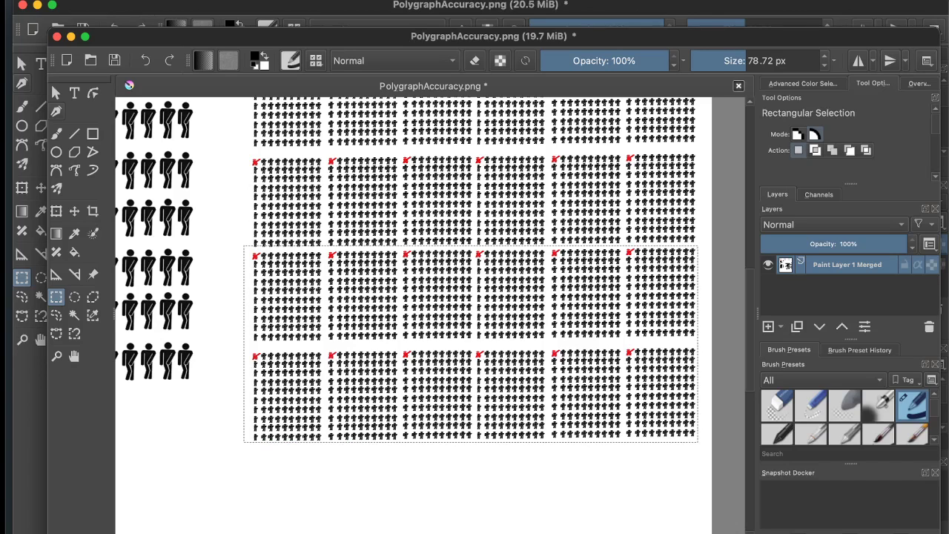
{"action": "key", "text": "super+v"}
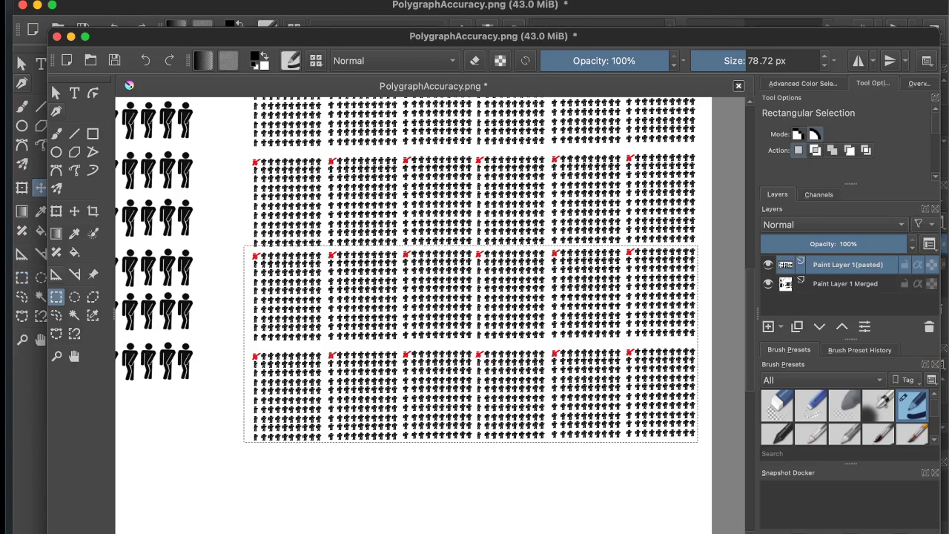
{"action": "left_click_drag", "start_coordinate": [471, 344], "coordinate": [466, 530]}
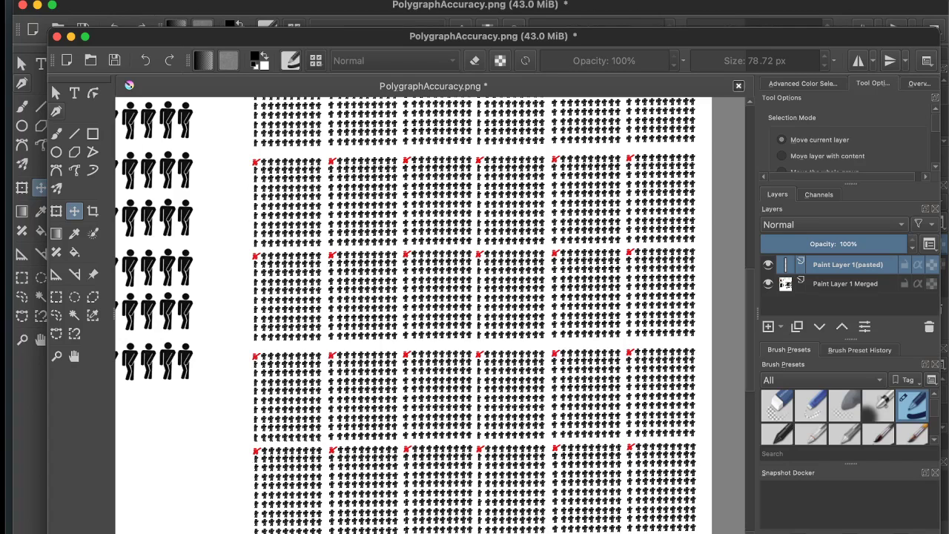
- Merge the pasted two rows of grids into the paint layer below
{"action": "scroll", "coordinate": [424, 359], "scroll_direction": "down", "scroll_amount": 1}
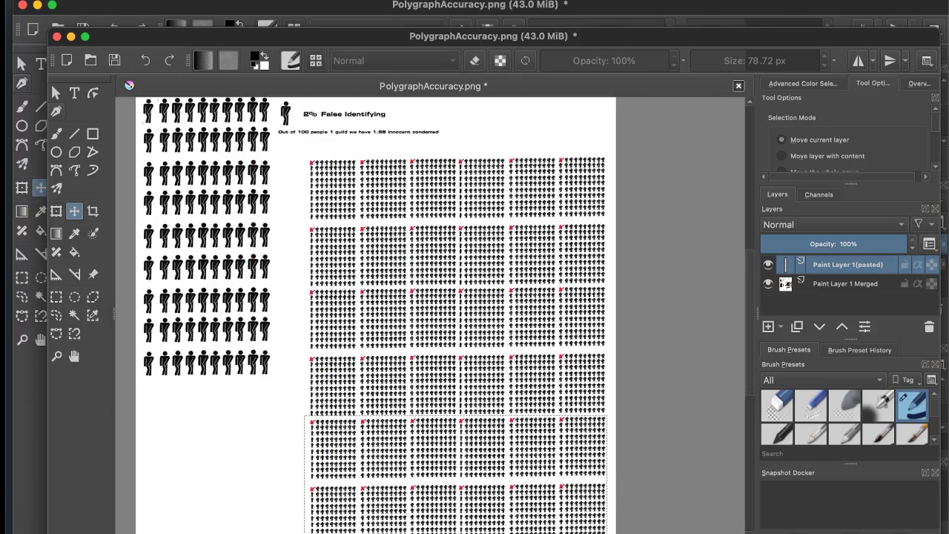
{"action": "scroll", "coordinate": [374, 417], "scroll_direction": "down", "scroll_amount": 2}
{"action": "key", "text": "plus"}
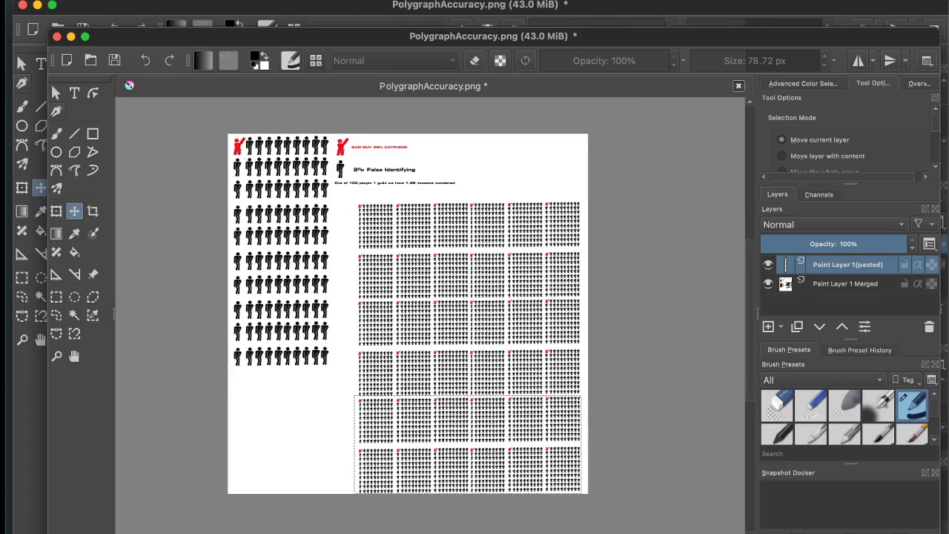
{"action": "left_click_drag", "start_coordinate": [281, 412], "coordinate": [327, 365]}
{"action": "scroll", "coordinate": [327, 366], "scroll_direction": "up", "scroll_amount": 1}
{"action": "right_click", "coordinate": [847, 265]}
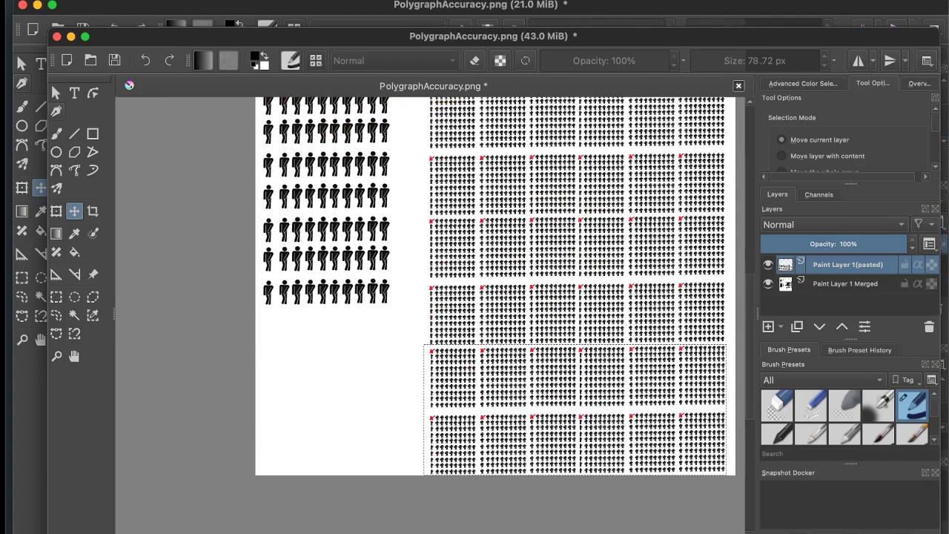
{"action": "key", "text": "super+e"}
- Examine the layout of the repeated crowd grids across the whole canvas, close up and from a distance
{"action": "scroll", "coordinate": [520, 186], "scroll_direction": "down", "scroll_amount": 2}
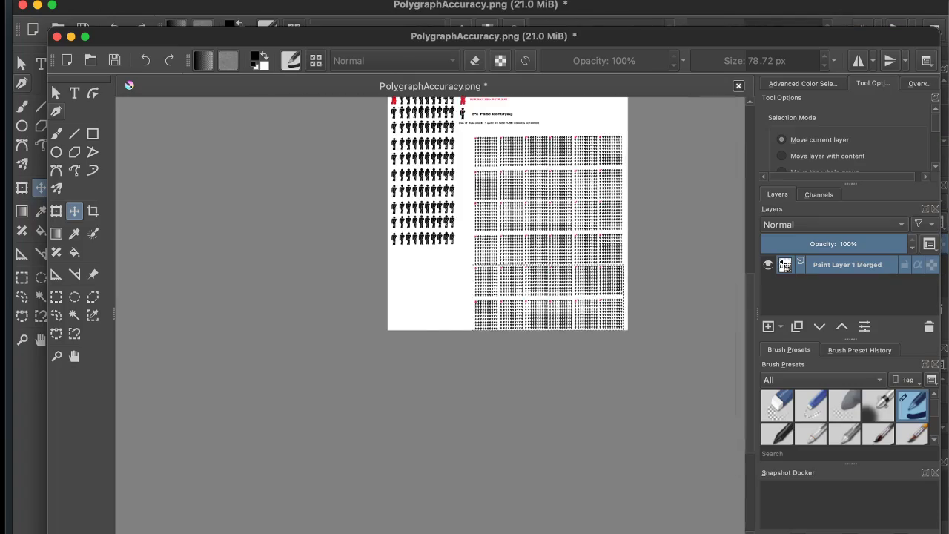
{"action": "key", "text": "equal"}
{"action": "key", "text": "equal"}
{"action": "key", "text": "equal"}
{"action": "key", "text": "equal"}
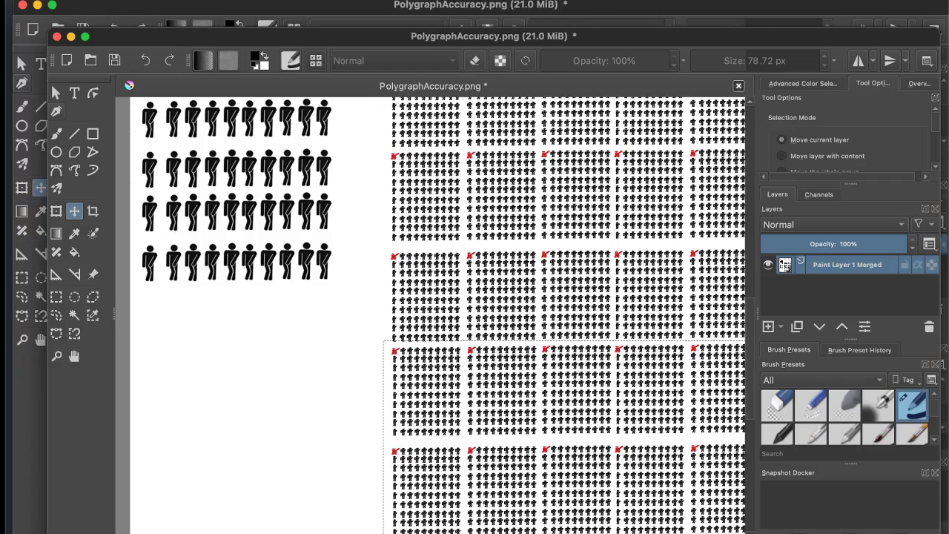
{"action": "key", "text": "minus"}
{"action": "key", "text": "minus"}
{"action": "key", "text": "minus"}
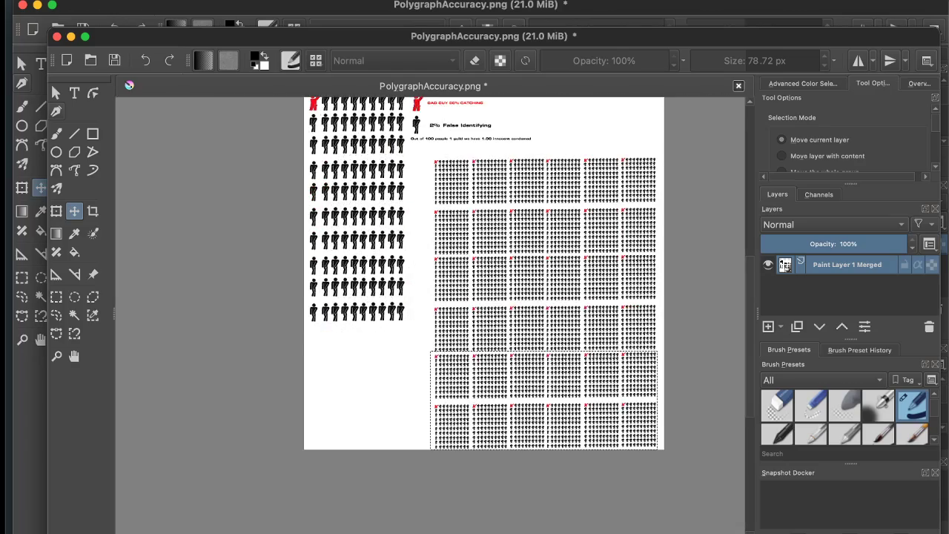
{"action": "key", "text": "equal"}
{"action": "key", "text": "equal"}
{"action": "key", "text": "minus"}
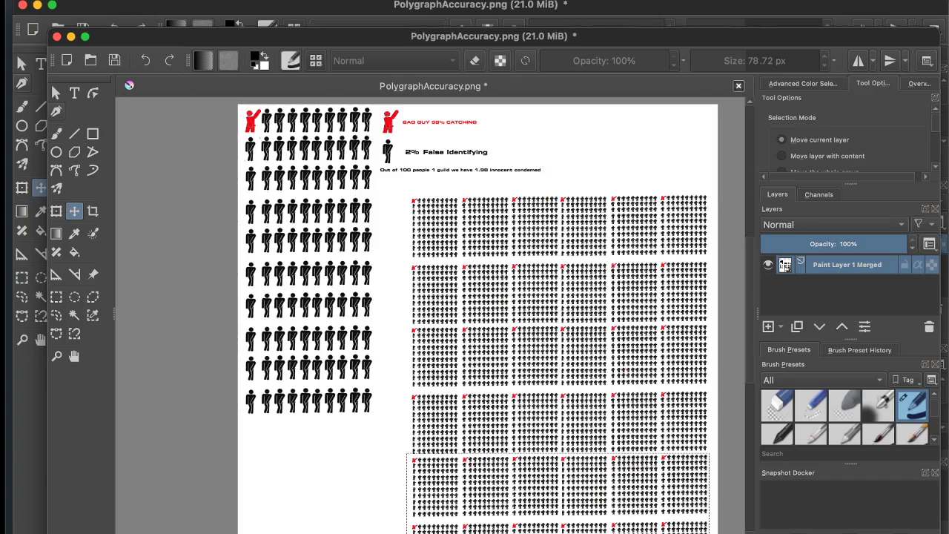
{"action": "key", "text": "minus"}
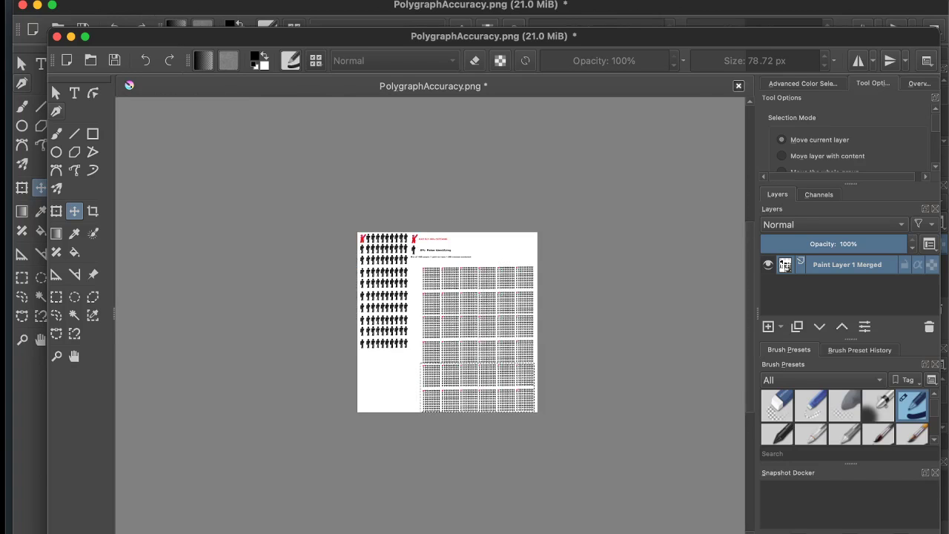
- Add a text block reading "360 People / 36 of them bad / FOUND 35.28 bad people / 324 Good people / 6.48 Good People Falsely accused"
{"action": "scroll", "coordinate": [396, 390], "scroll_direction": "up", "scroll_amount": 3}
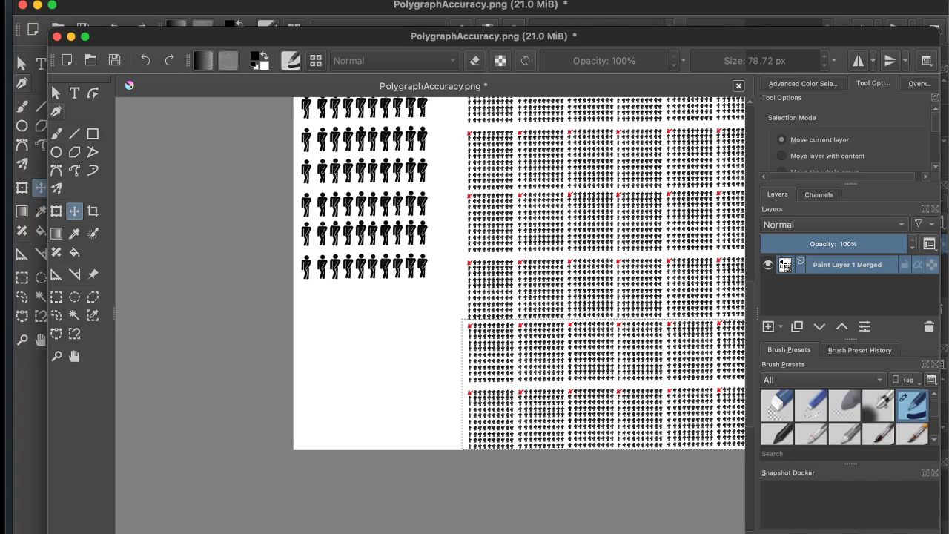
{"action": "scroll", "coordinate": [439, 356], "scroll_direction": "down", "scroll_amount": 1}
{"action": "scroll", "coordinate": [389, 369], "scroll_direction": "up", "scroll_amount": 1}
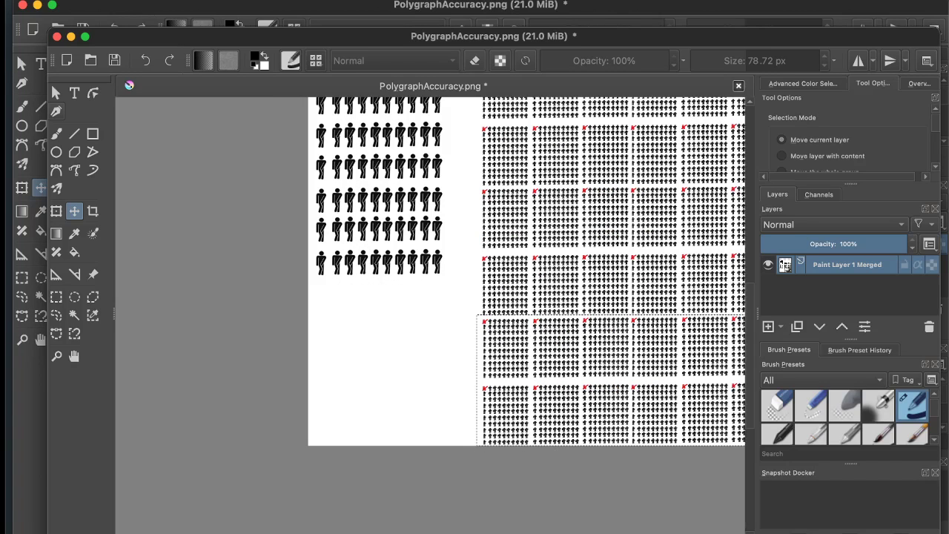
{"action": "left_click", "coordinate": [41, 65]}
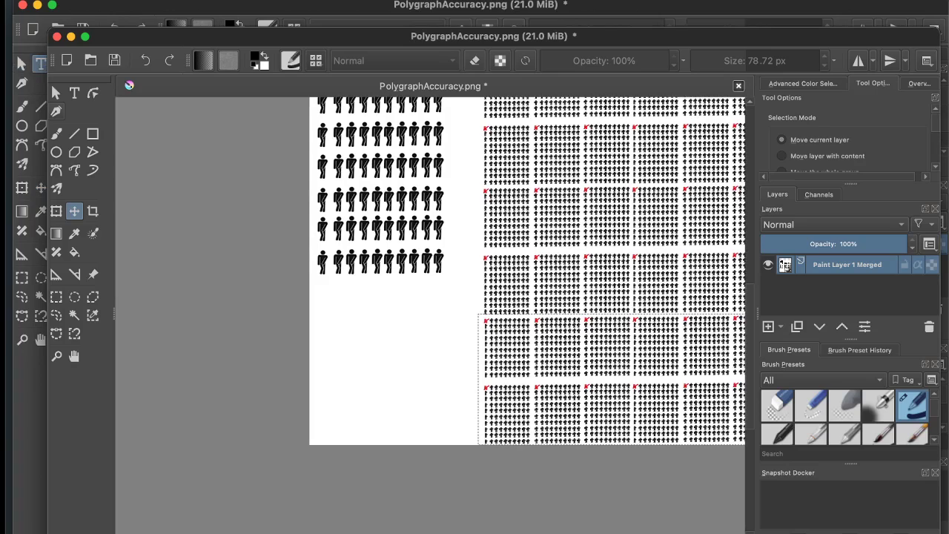
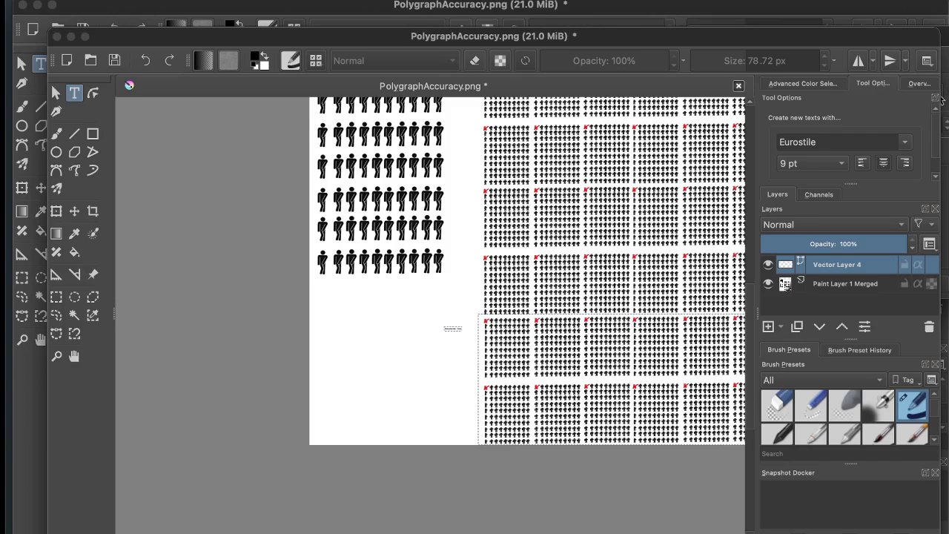
{"action": "key", "text": "super+s"}
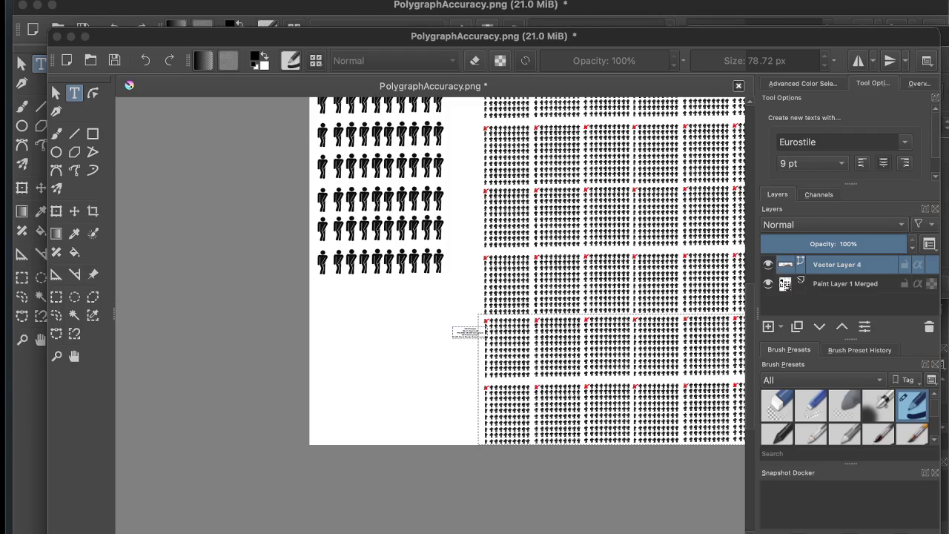
{"action": "key", "text": "super+s"}
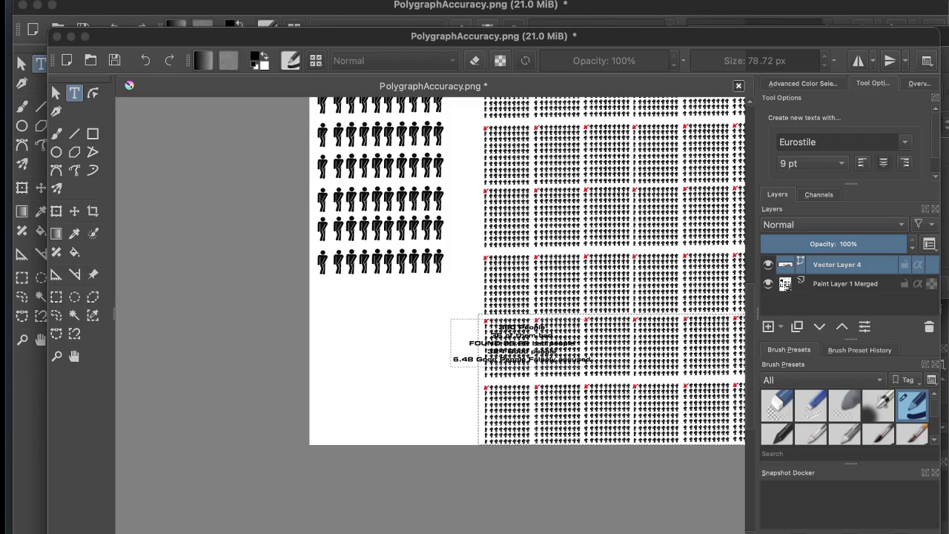
{"action": "key", "text": "super+w"}
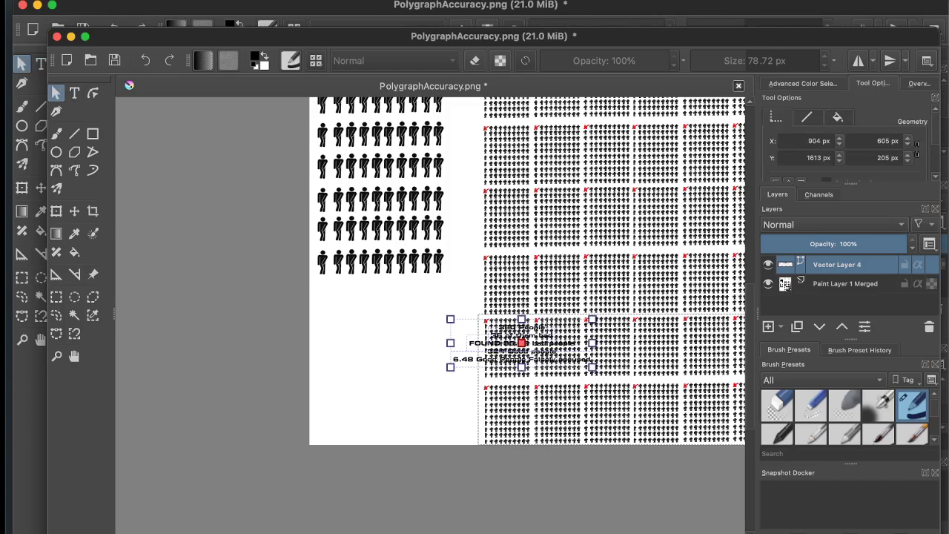
- Move the statistics text into the blank area beneath the large figures and check its placement on the whole canvas
{"action": "left_click_drag", "start_coordinate": [521, 343], "coordinate": [402, 329]}
{"action": "scroll", "coordinate": [642, 435], "scroll_direction": "down", "scroll_amount": 3}
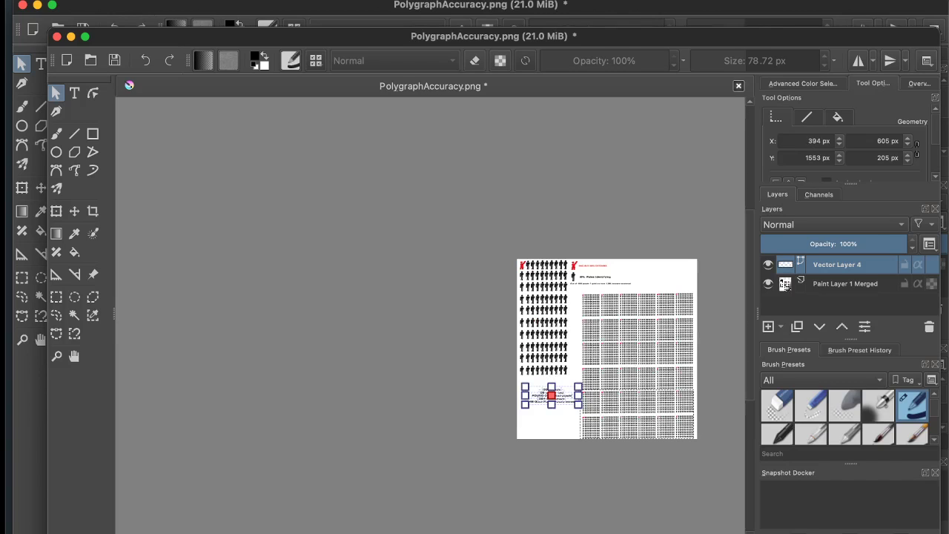
{"action": "scroll", "coordinate": [693, 310], "scroll_direction": "up", "scroll_amount": 3}
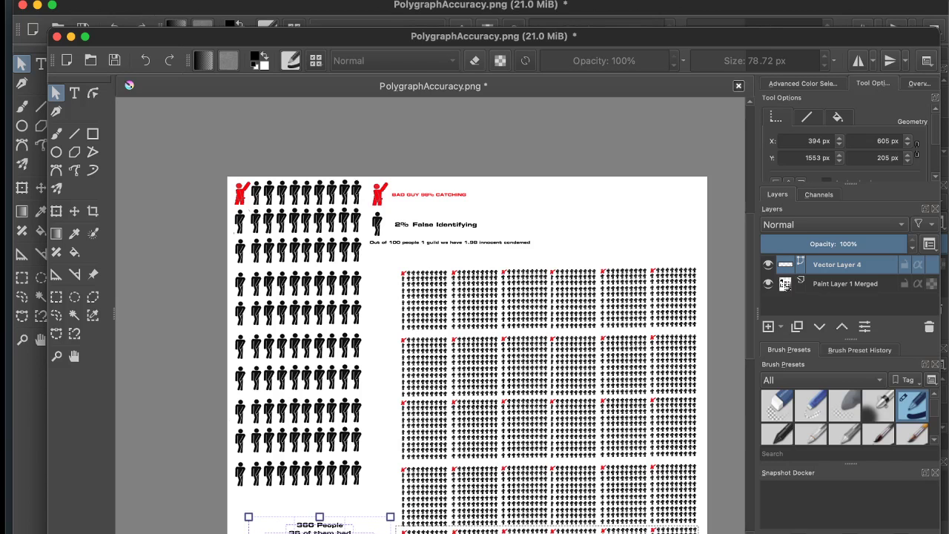
{"action": "scroll", "coordinate": [693, 310], "scroll_direction": "down", "scroll_amount": 2}
{"action": "scroll", "coordinate": [699, 471], "scroll_direction": "down", "scroll_amount": 2}
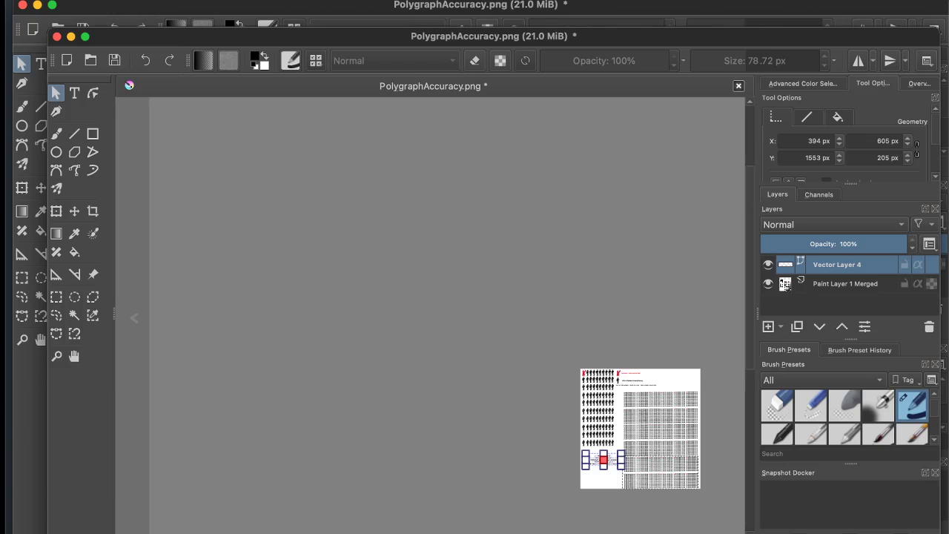
{"action": "scroll", "coordinate": [699, 471], "scroll_direction": "up", "scroll_amount": 3}
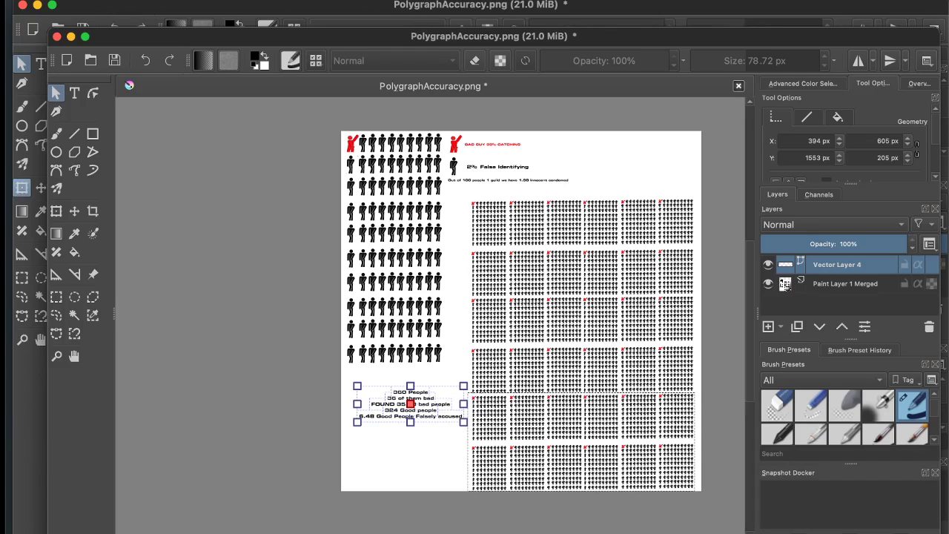
- Add a text line below the statistics reading "That using the 98% accuracy of proponents for both (which even they dont support for the nonguilty)"
{"action": "left_click", "coordinate": [41, 64]}
{"action": "key", "text": "Escape"}
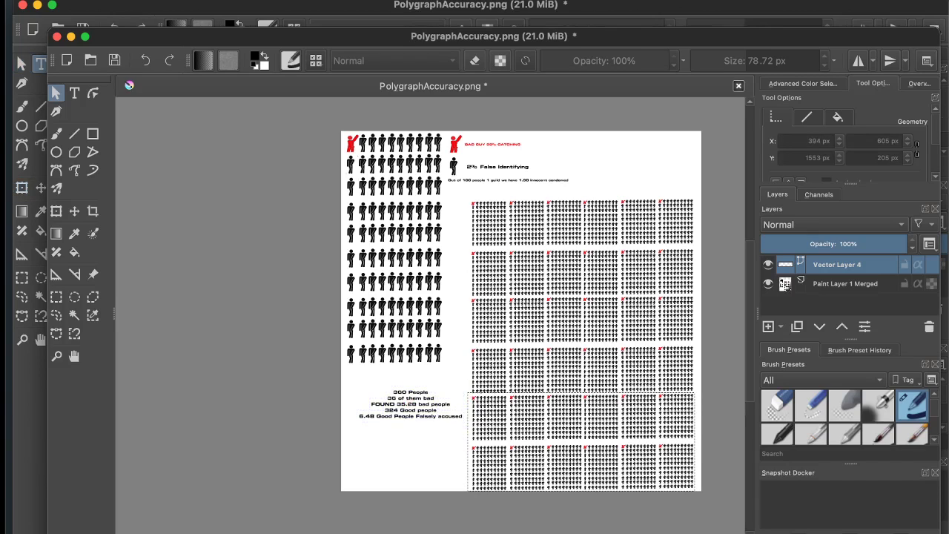
{"action": "key", "text": "t"}
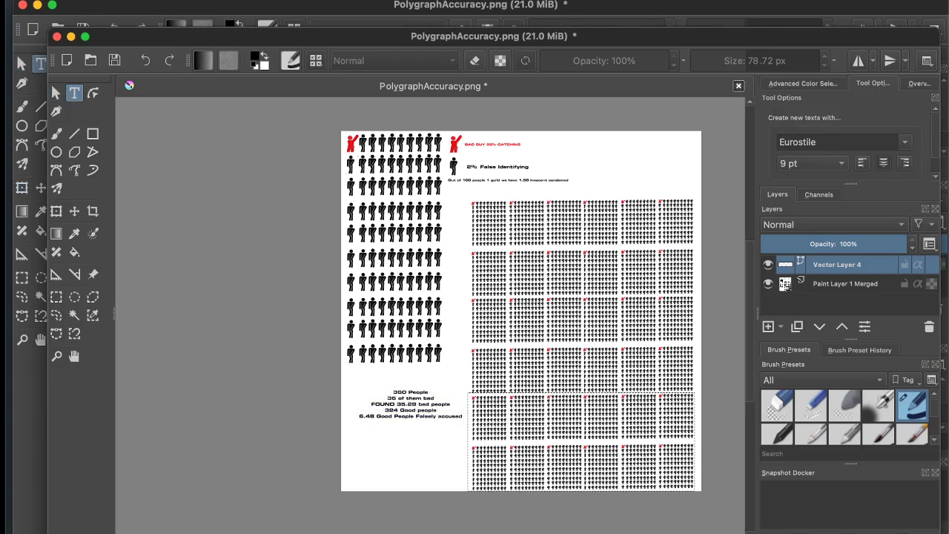
{"action": "left_click_drag", "start_coordinate": [360, 433], "coordinate": [461, 497]}
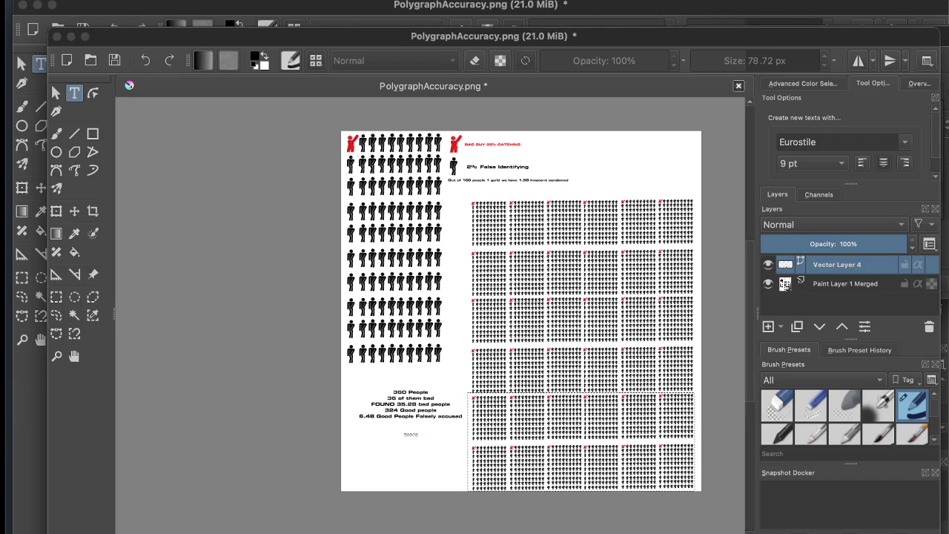
{"action": "key", "text": "super+s"}
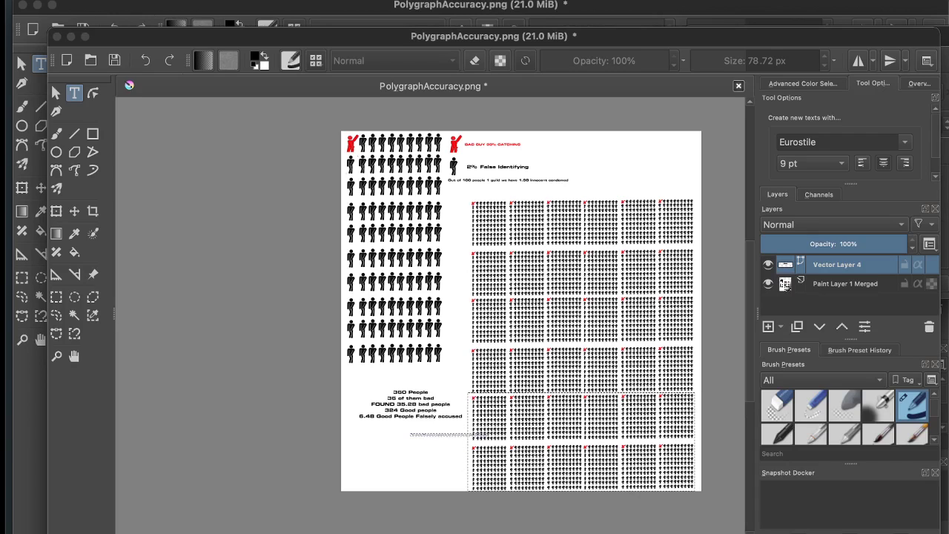
{"action": "key", "text": "super+s"}
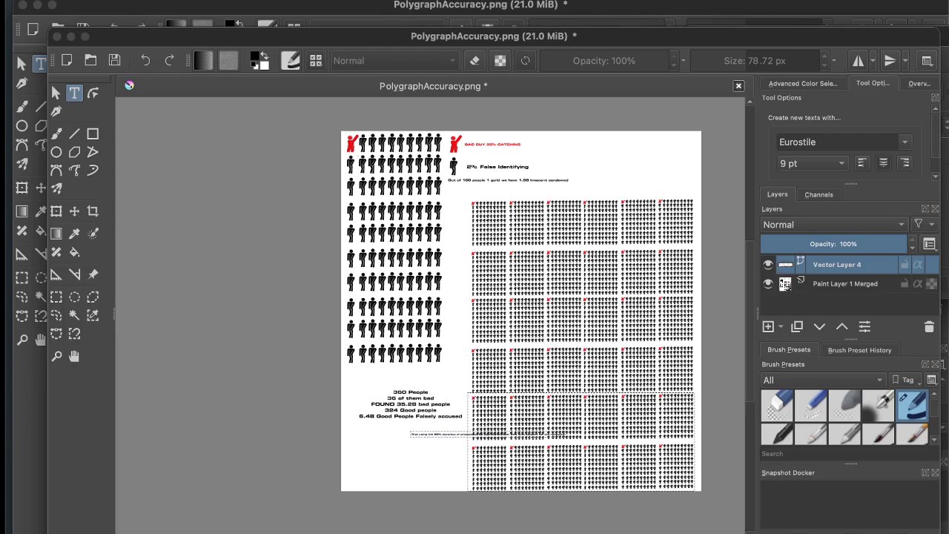
{"action": "key", "text": "super+w"}
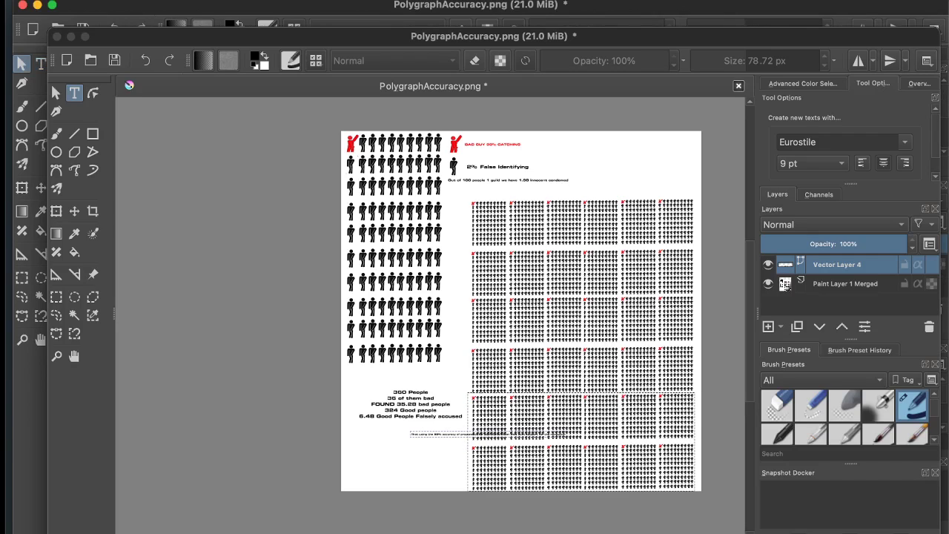
- Move the statistics text up close beneath the large figures and place the 98% accuracy caption directly under it
{"action": "key", "text": "Escape"}
{"action": "scroll", "coordinate": [289, 394], "scroll_direction": "up", "scroll_amount": 4}
{"action": "scroll", "coordinate": [289, 395], "scroll_direction": "left", "scroll_amount": 2}
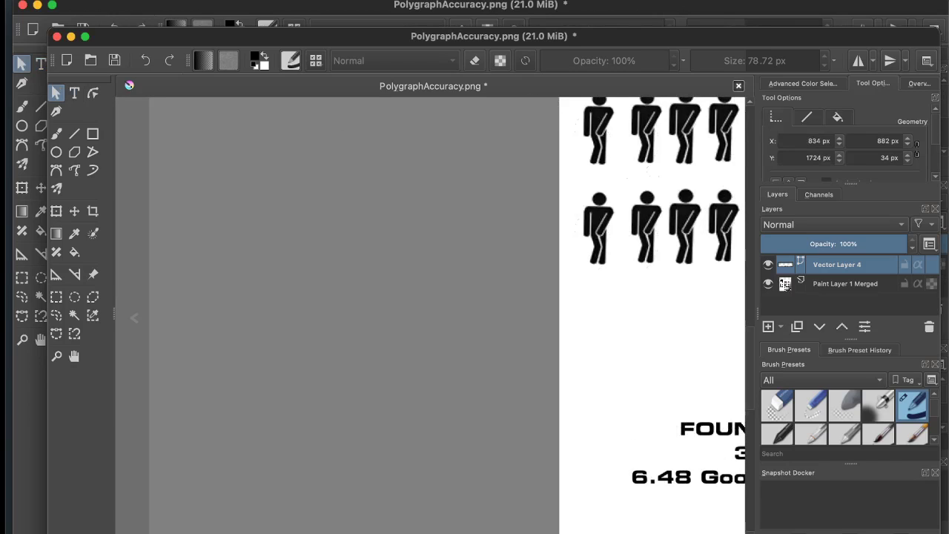
{"action": "scroll", "coordinate": [559, 347], "scroll_direction": "down", "scroll_amount": 3}
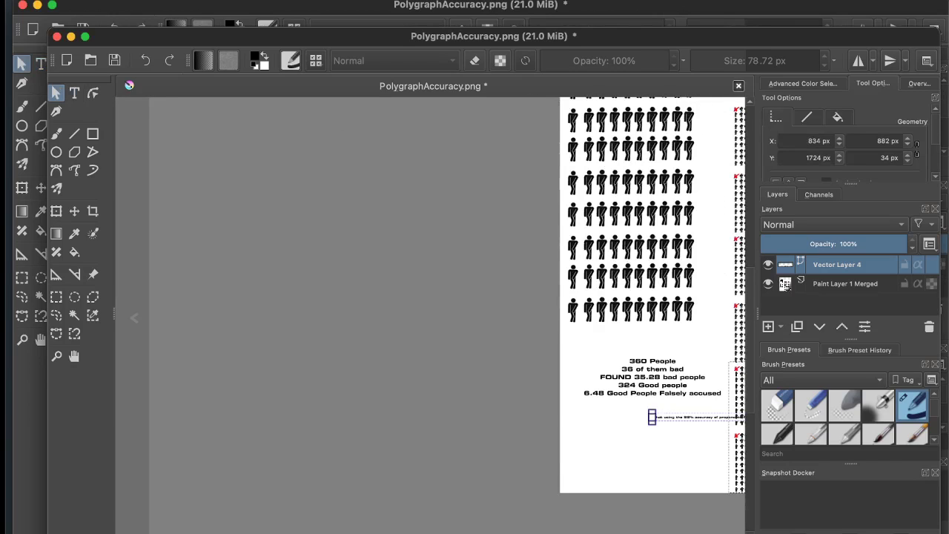
{"action": "scroll", "coordinate": [708, 382], "scroll_direction": "up", "scroll_amount": 2}
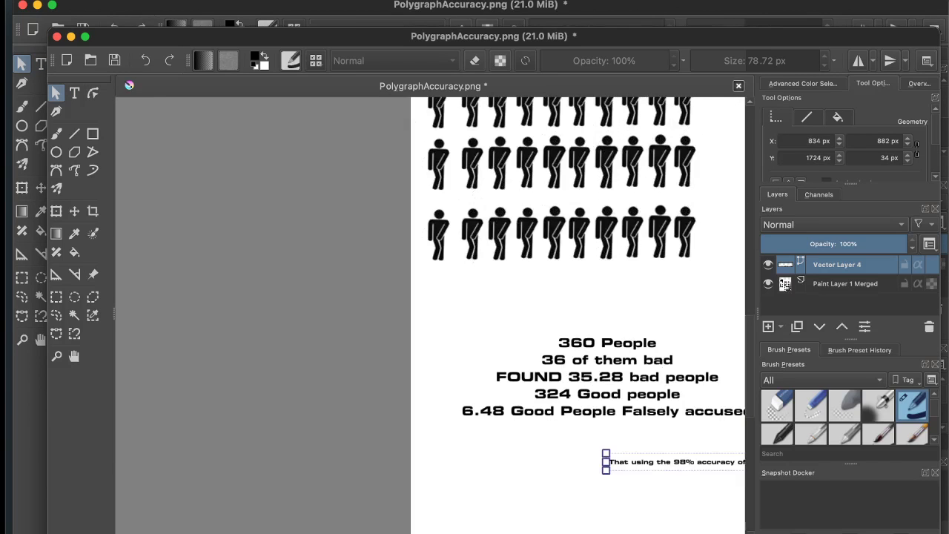
{"action": "scroll", "coordinate": [614, 351], "scroll_direction": "down", "scroll_amount": 2}
{"action": "left_click", "coordinate": [615, 349]}
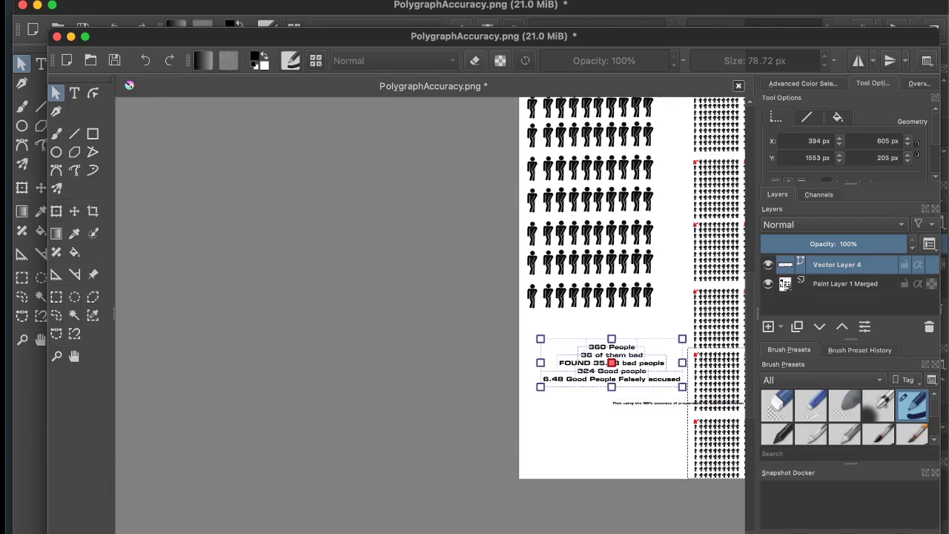
{"action": "left_click_drag", "start_coordinate": [614, 355], "coordinate": [608, 336]}
{"action": "left_click", "coordinate": [714, 403]}
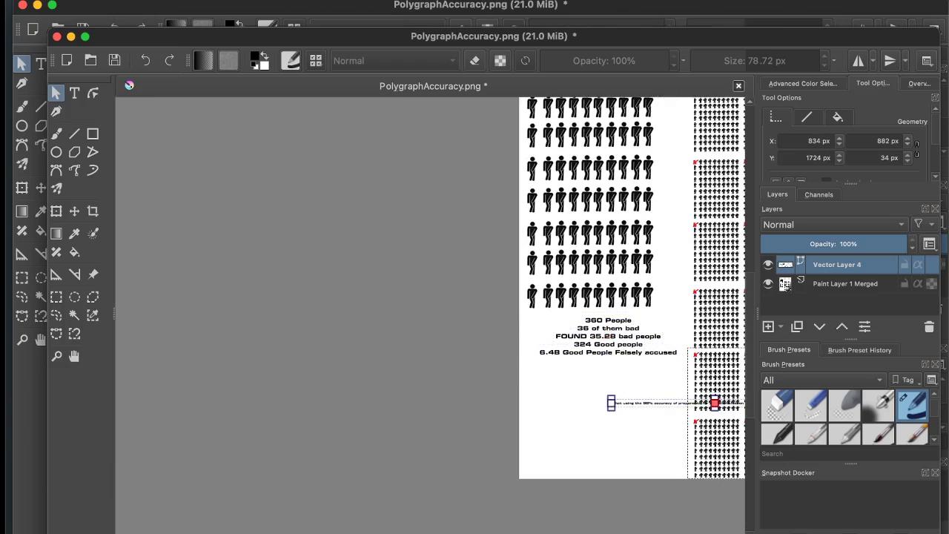
{"action": "left_click_drag", "start_coordinate": [714, 402], "coordinate": [631, 362]}
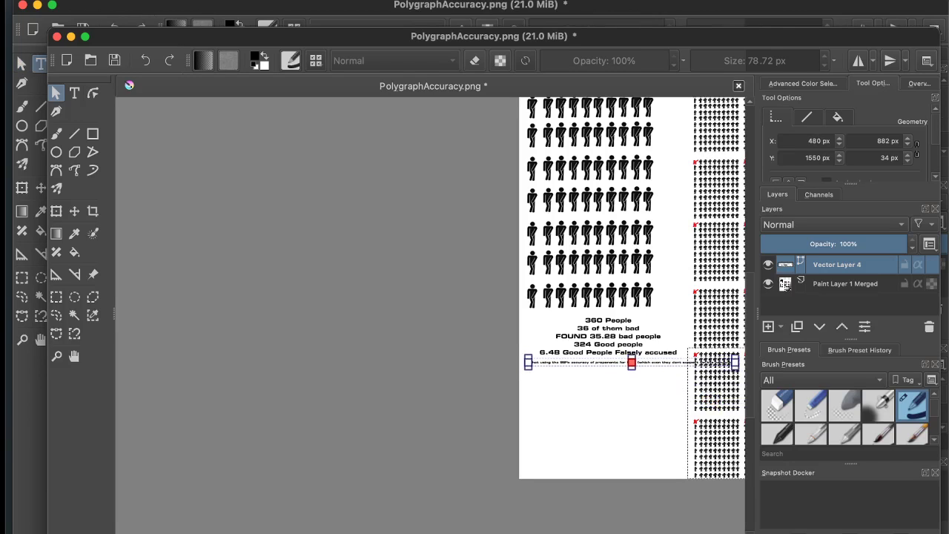
- Break the accuracy caption into two lines before "(which even they" and enlarge its text
{"action": "key", "text": "t"}
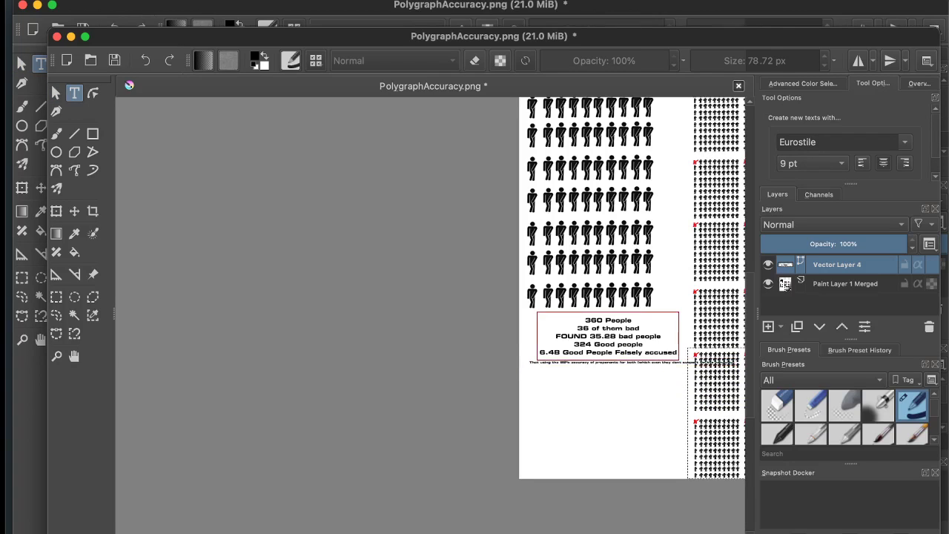
{"action": "double_click", "coordinate": [631, 362]}
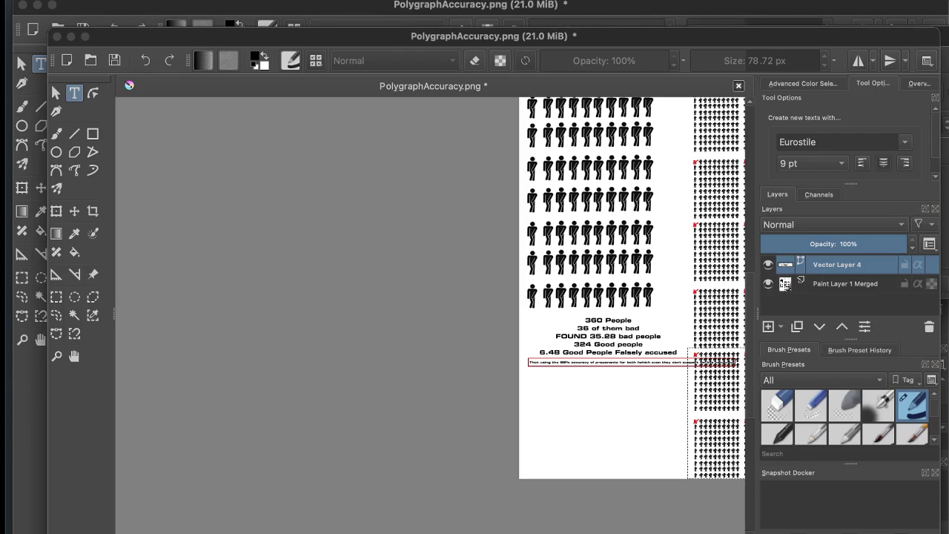
{"action": "key", "text": "super+s"}
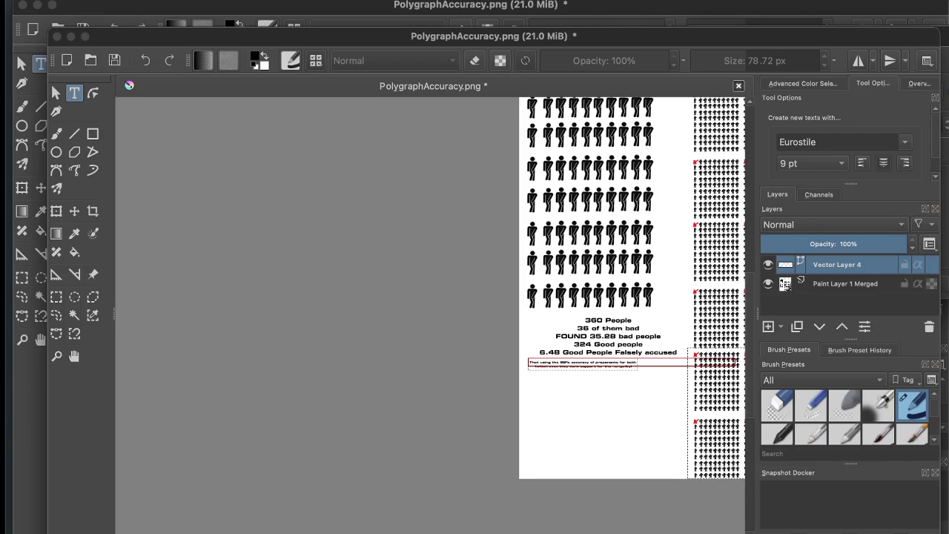
{"action": "key", "text": "super+w"}
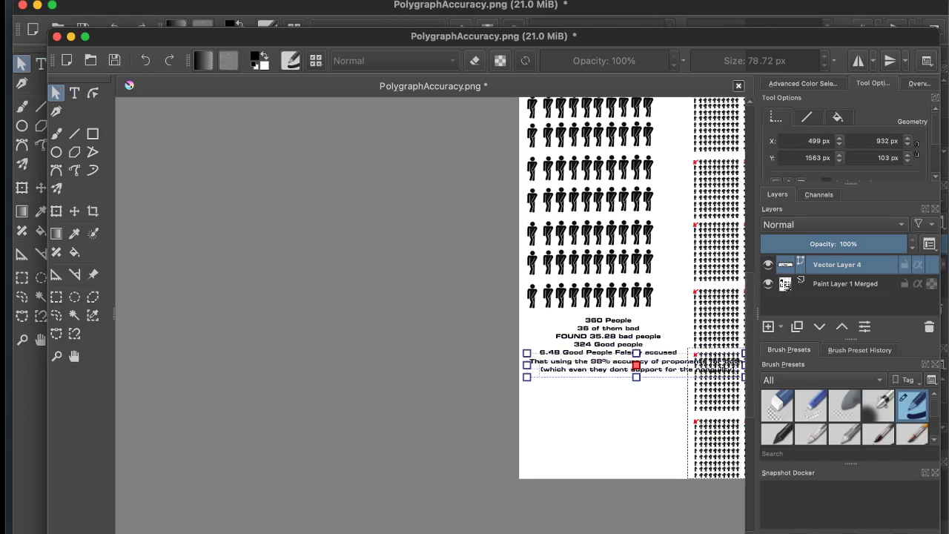
- Break the caption again after "(which even they", shrink its text and fit it beneath the statistics, clear of the small grids
{"action": "scroll", "coordinate": [601, 356], "scroll_direction": "right", "scroll_amount": 3}
{"action": "left_click", "coordinate": [74, 92]}
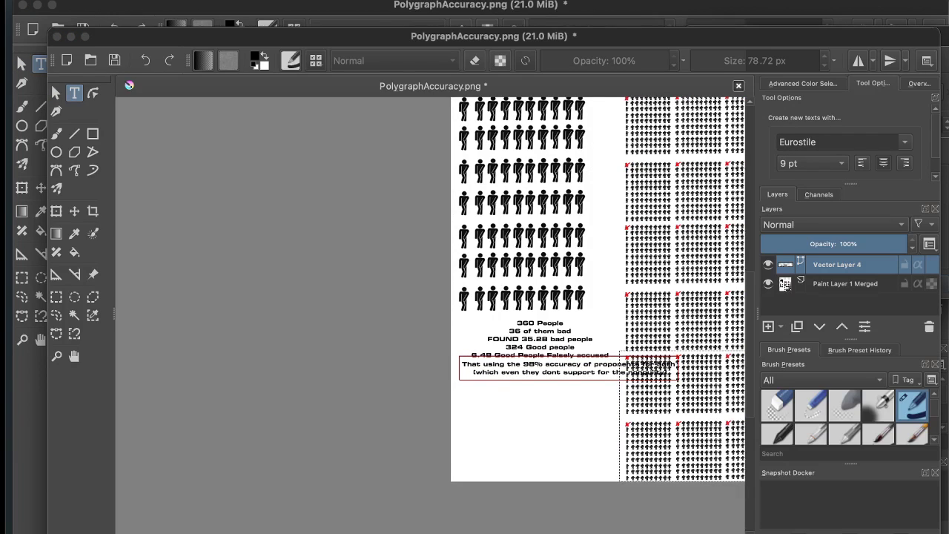
{"action": "key", "text": "Return"}
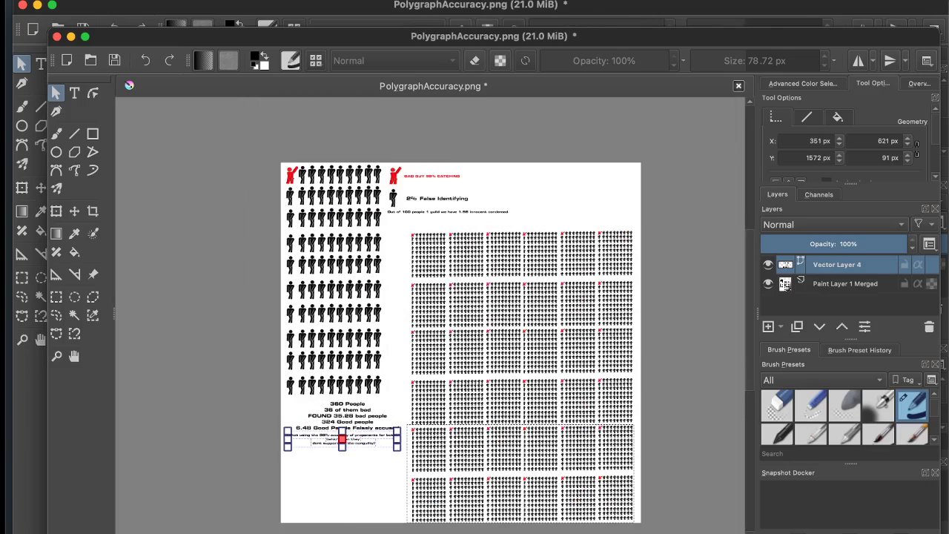
- Add a text block below the caption reading "Critics Say: 70% / Thats 25.2 out of 36 / An97.2 innocent people guilty"
{"action": "scroll", "coordinate": [457, 412], "scroll_direction": "down", "scroll_amount": 2}
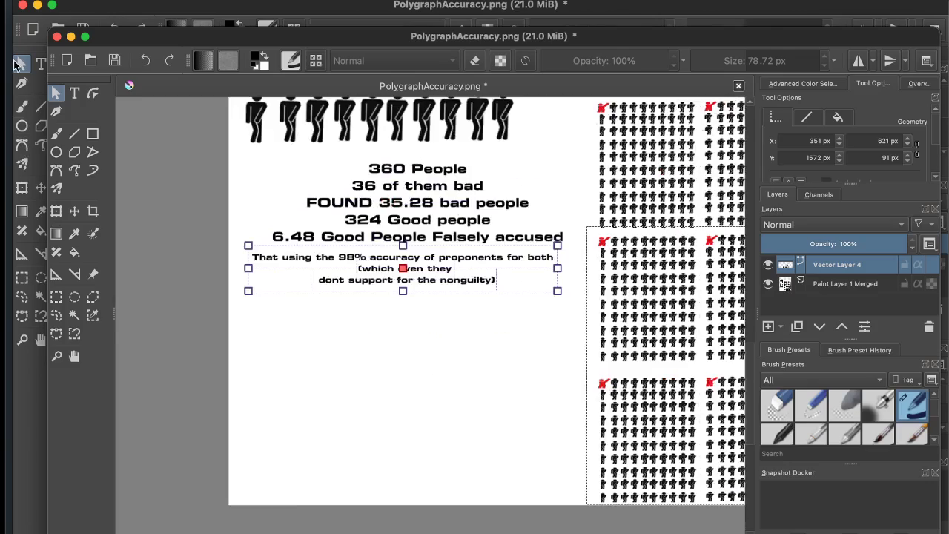
{"action": "left_click", "coordinate": [40, 63]}
{"action": "key", "text": "b"}
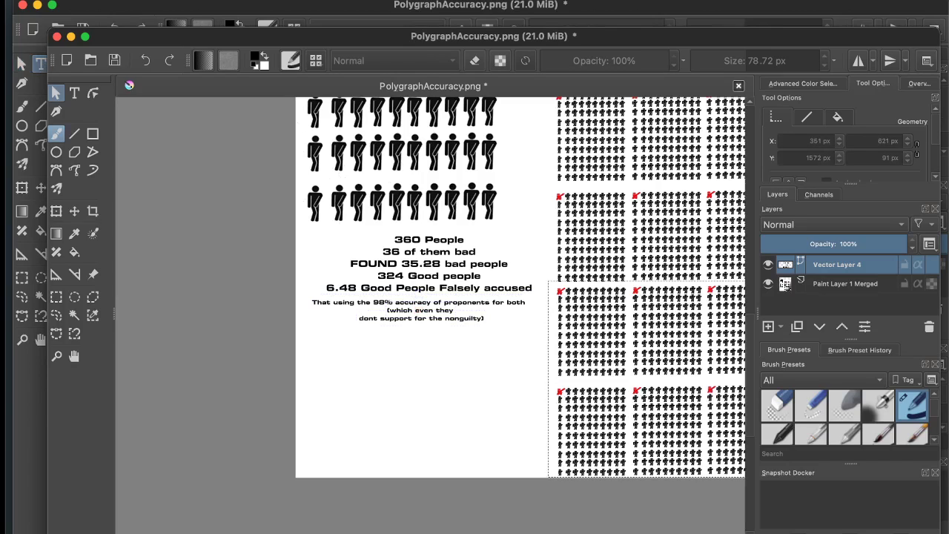
{"action": "key", "text": "t"}
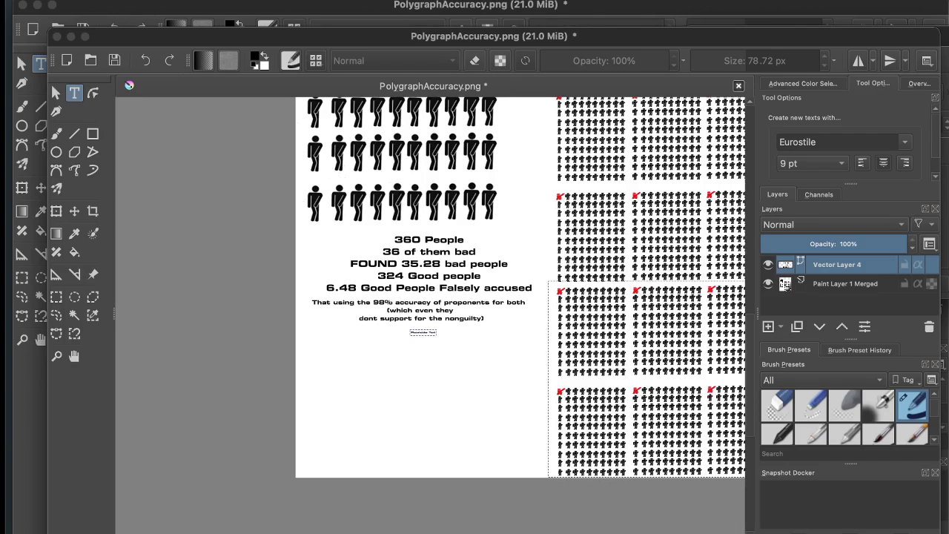
{"action": "key", "text": "ctrl+s"}
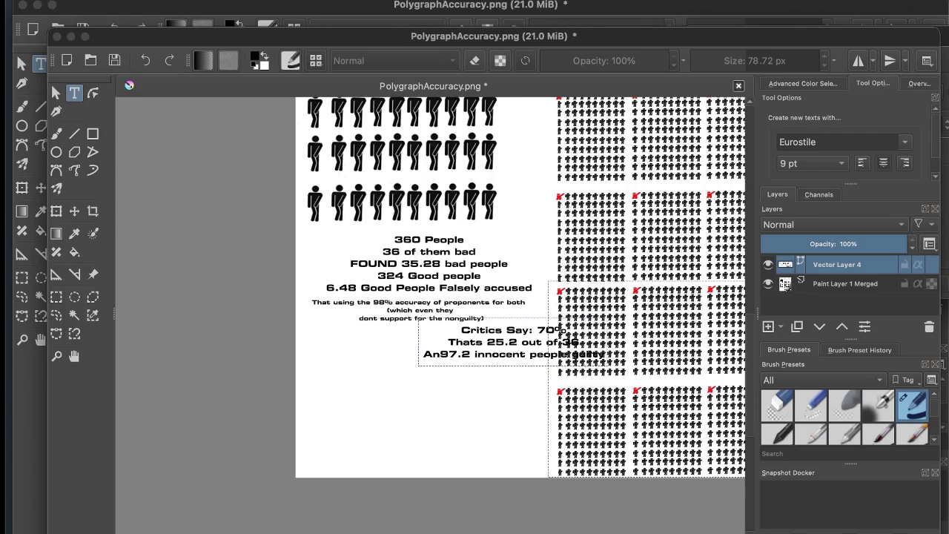
{"action": "key", "text": "super+w"}
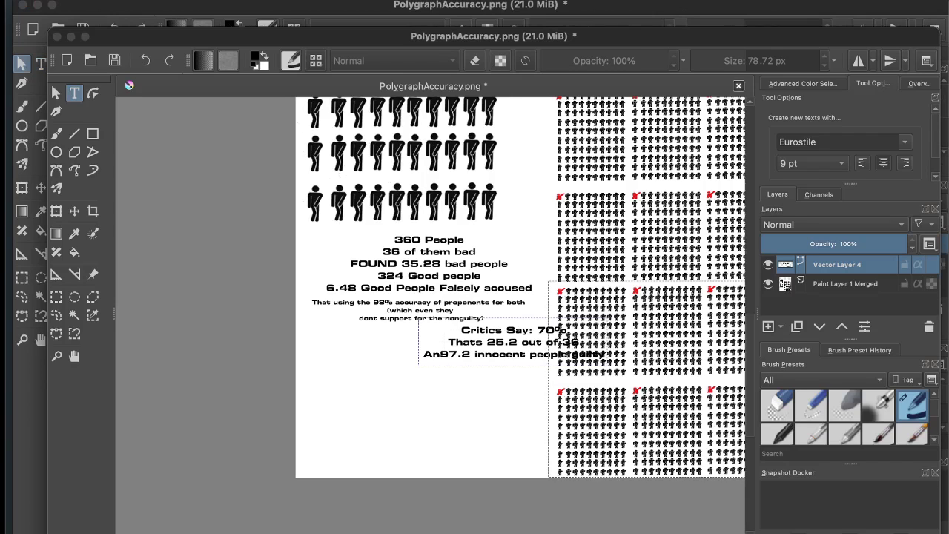
{"action": "key", "text": "Escape"}
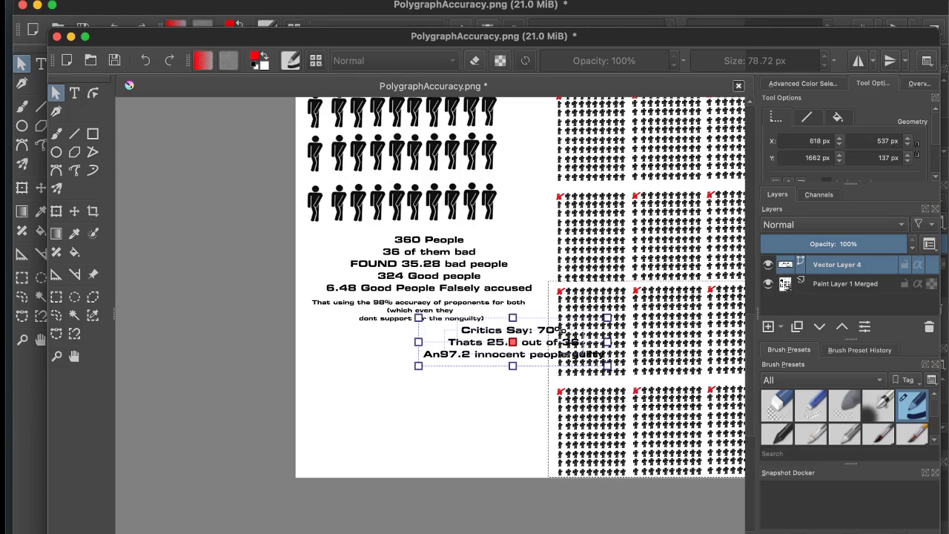
- Recolour the critics text red, correct its last line to "And 97.2 innocent people guilty" and place it below the accuracy caption, clear of the grids
{"action": "left_click_drag", "start_coordinate": [512, 341], "coordinate": [504, 352]}
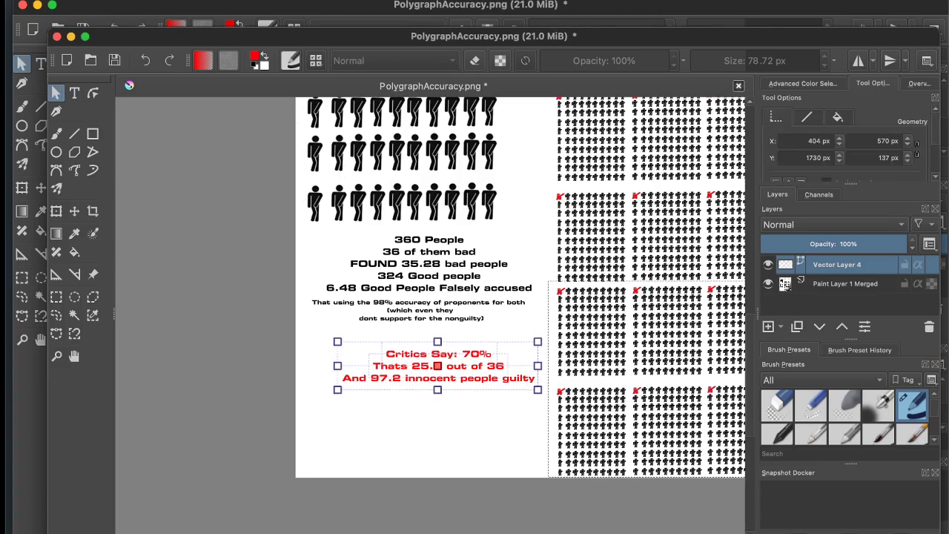
{"action": "left_click_drag", "start_coordinate": [438, 366], "coordinate": [429, 385]}
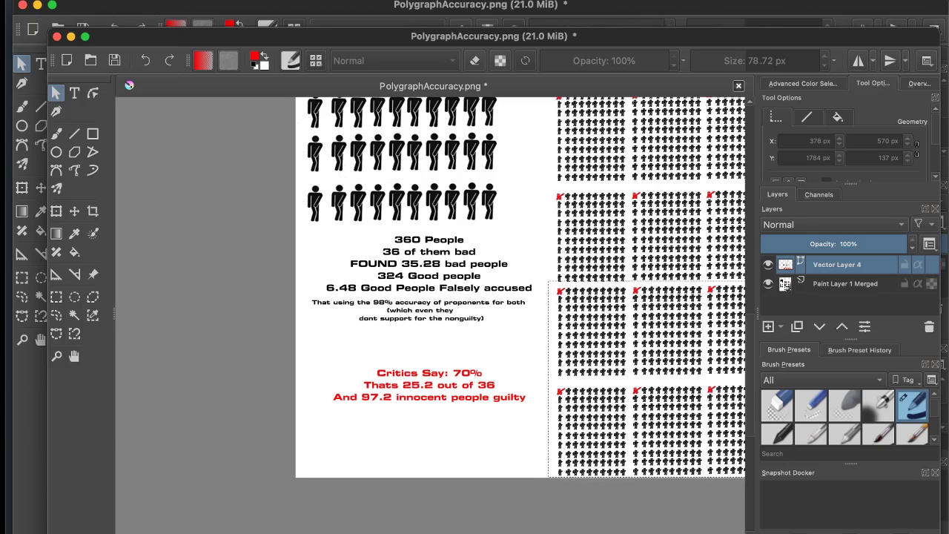
{"action": "scroll", "coordinate": [404, 328], "scroll_direction": "down", "scroll_amount": 2}
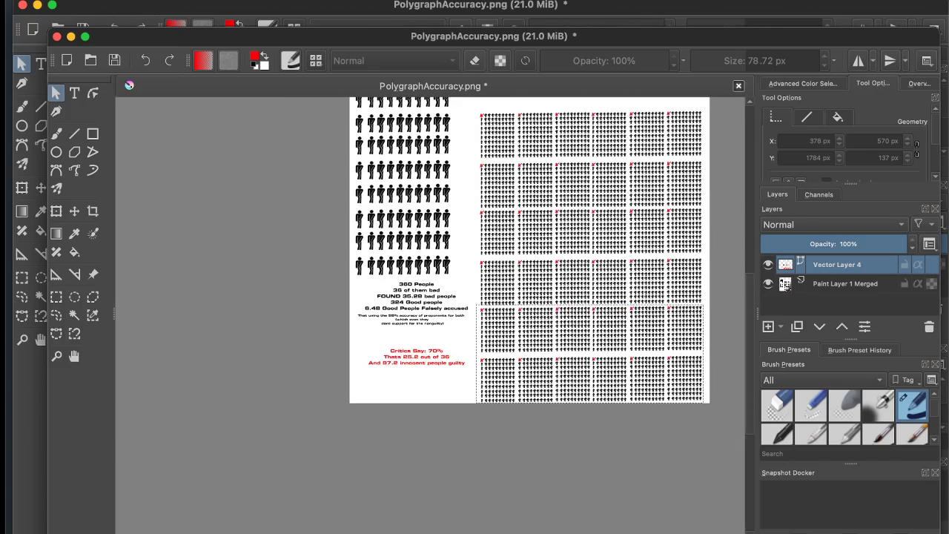
{"action": "left_click_drag", "start_coordinate": [404, 328], "coordinate": [293, 367]}
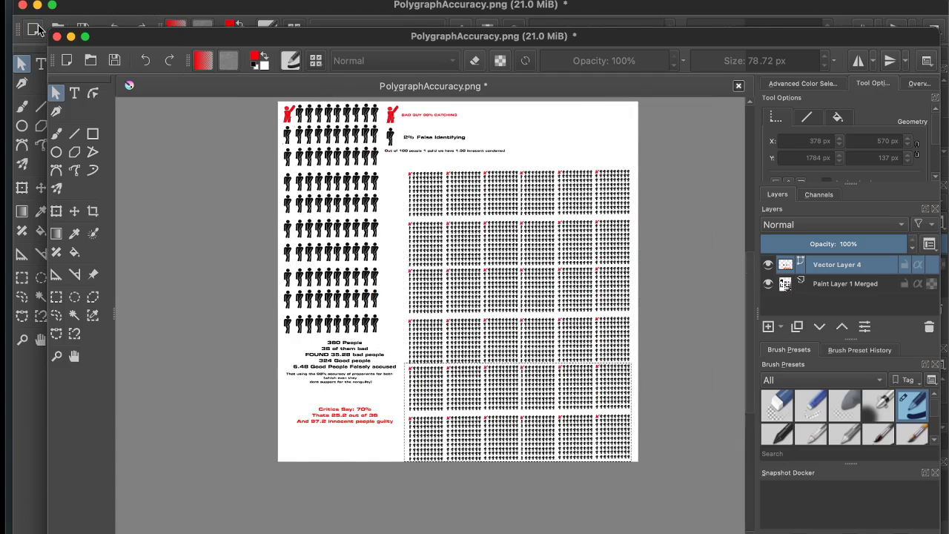
- Save the finished infographic as PolygraphAccuracy.png
{"action": "left_click", "coordinate": [92, 0]}
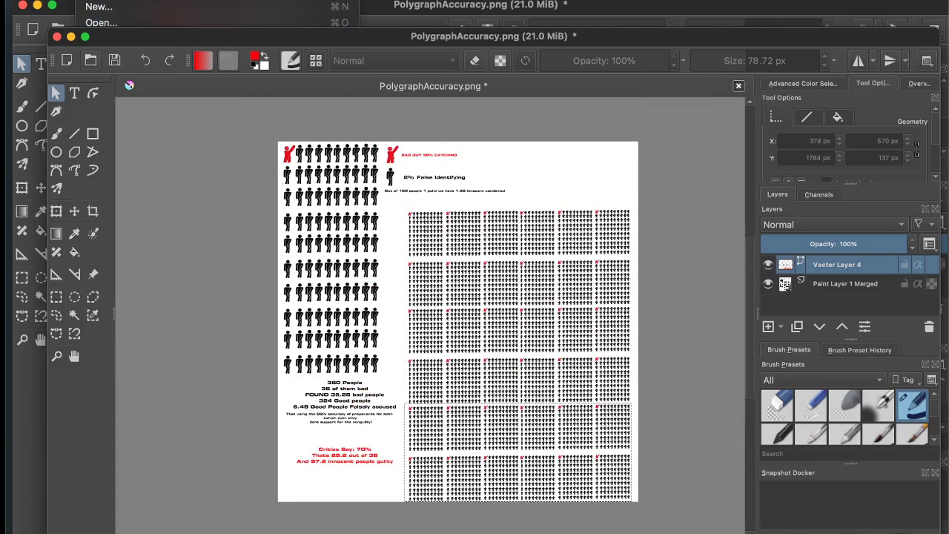
{"action": "left_click", "coordinate": [122, 80]}
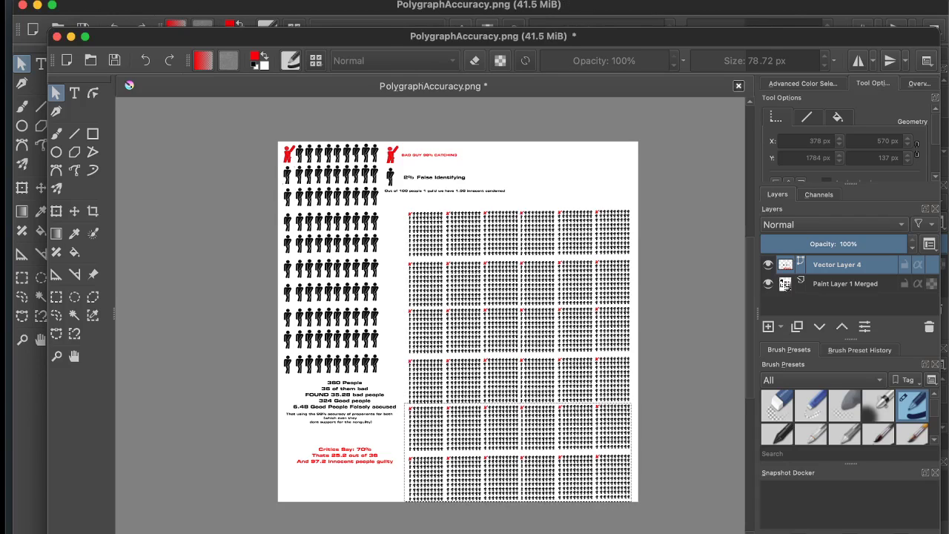
{"action": "key", "text": "super+s"}
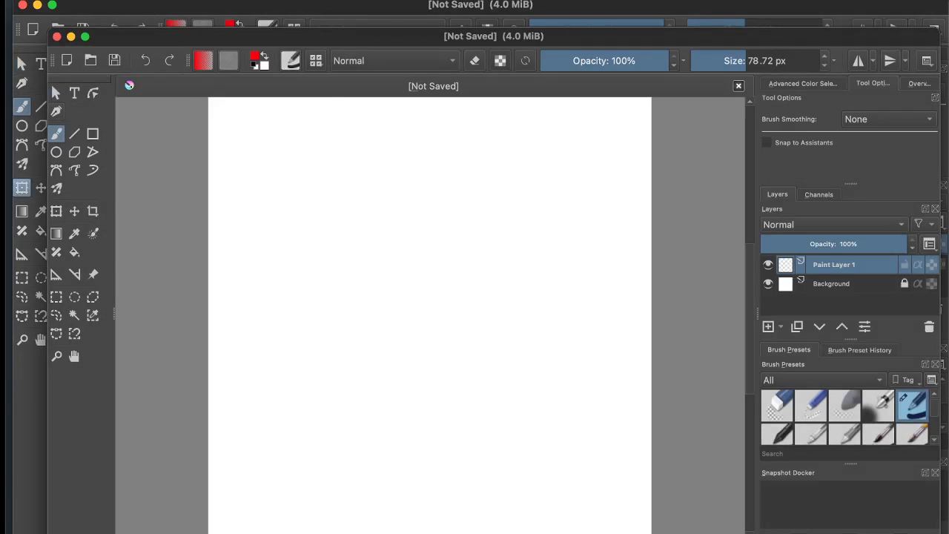
- Open PolygraphAccuracy.png alongside the new blank document
{"action": "left_click", "coordinate": [88, 0]}
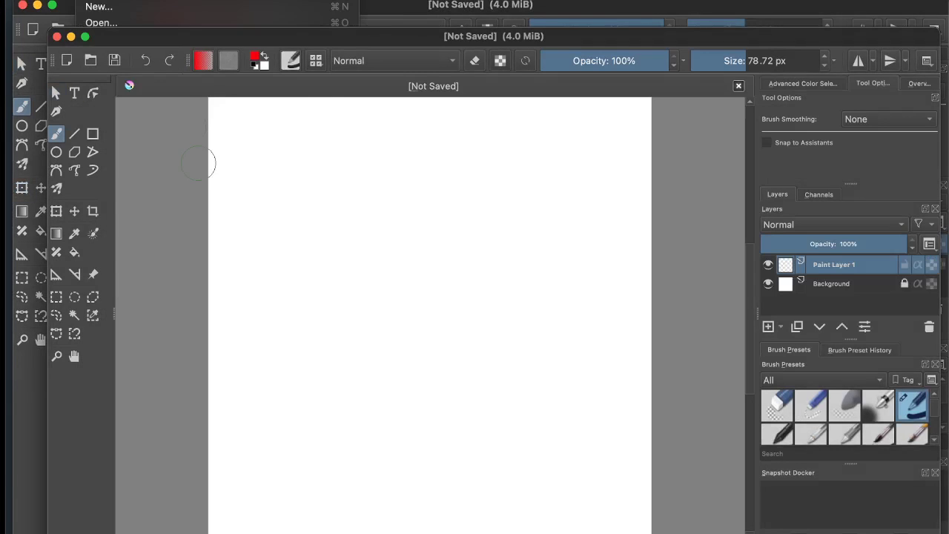
{"action": "left_click", "coordinate": [97, 22]}
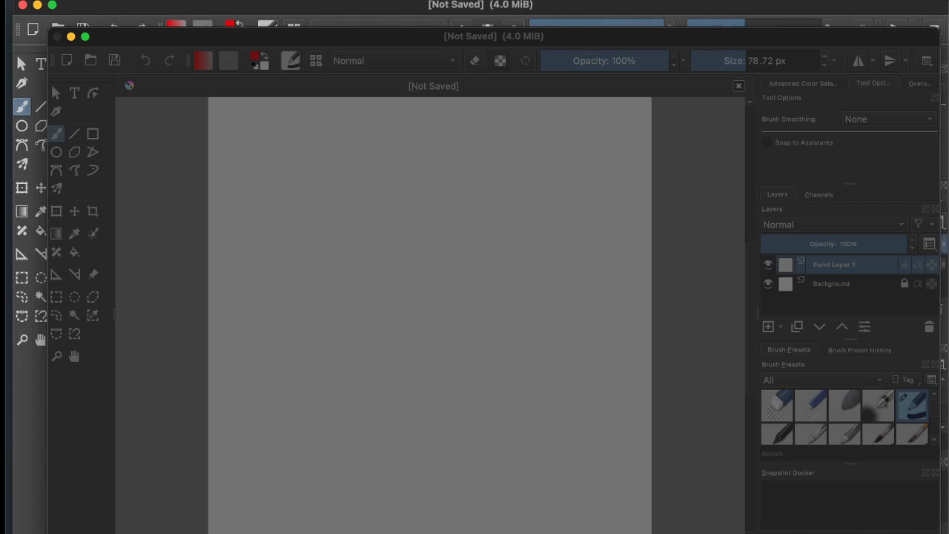
{"action": "left_click", "coordinate": [83, 0]}
{"action": "left_click", "coordinate": [104, 21]}
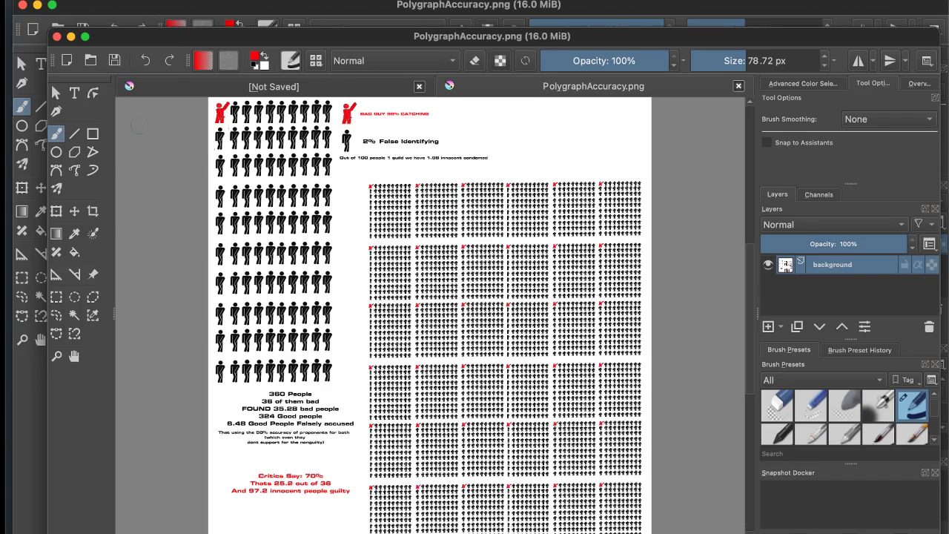
- Copy the first row of large figures from PolygraphAccuracy.png, including the red one, and paste it into the blank document
{"action": "scroll", "coordinate": [291, 175], "scroll_direction": "up", "scroll_amount": 2}
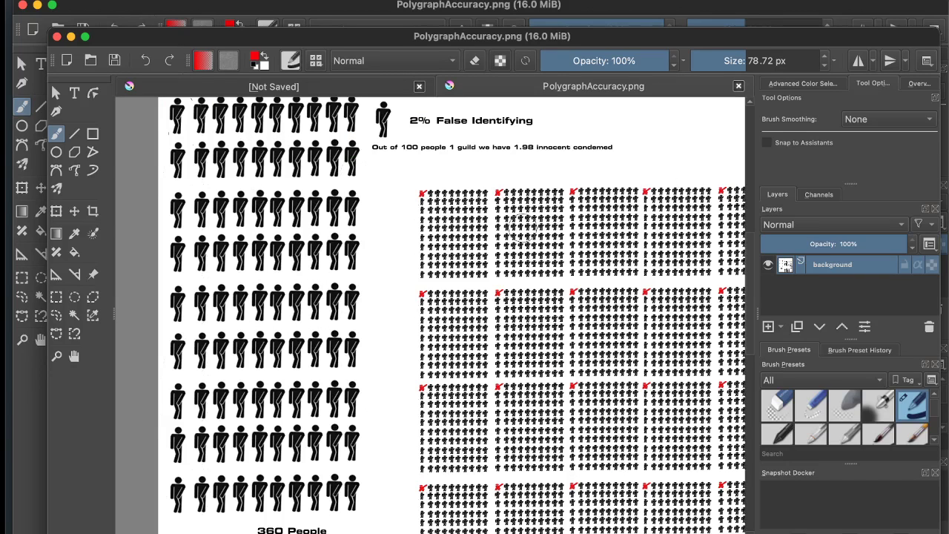
{"action": "scroll", "coordinate": [612, 215], "scroll_direction": "down", "scroll_amount": 3}
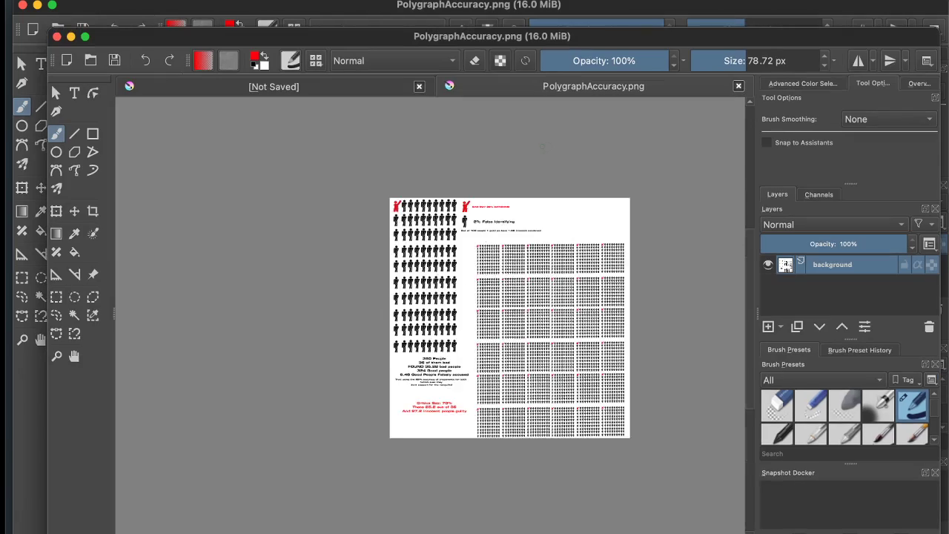
{"action": "scroll", "coordinate": [557, 149], "scroll_direction": "up", "scroll_amount": 3}
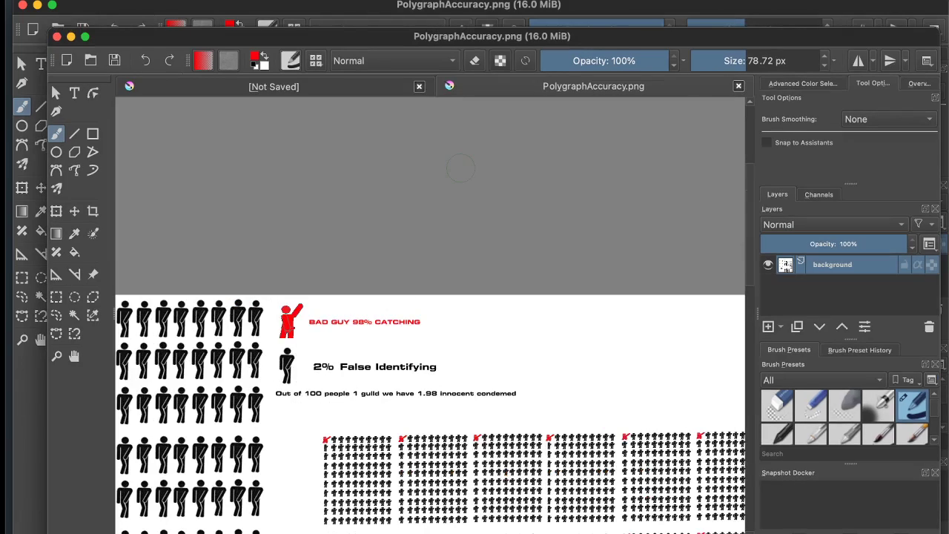
{"action": "scroll", "coordinate": [400, 336], "scroll_direction": "down", "scroll_amount": 1}
{"action": "left_click_drag", "start_coordinate": [401, 336], "coordinate": [539, 225]}
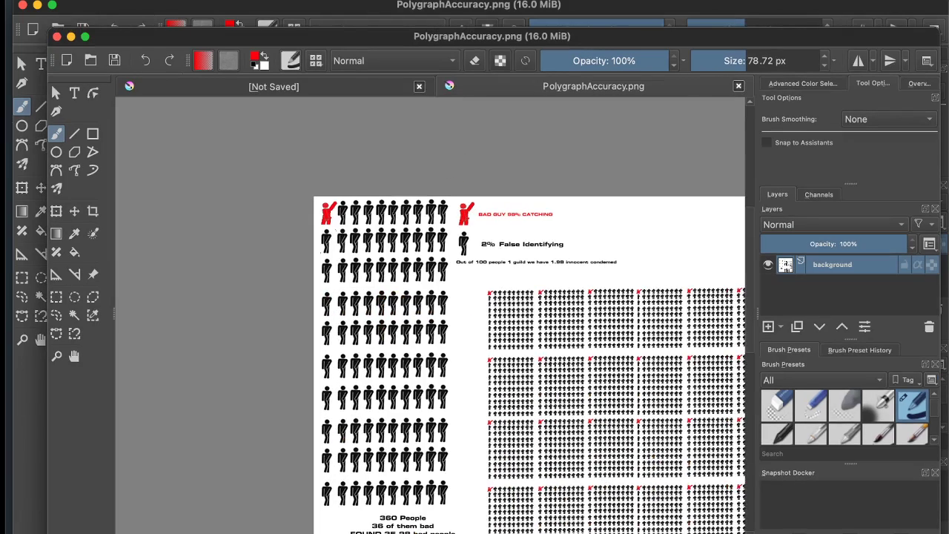
{"action": "scroll", "coordinate": [436, 272], "scroll_direction": "up", "scroll_amount": 2}
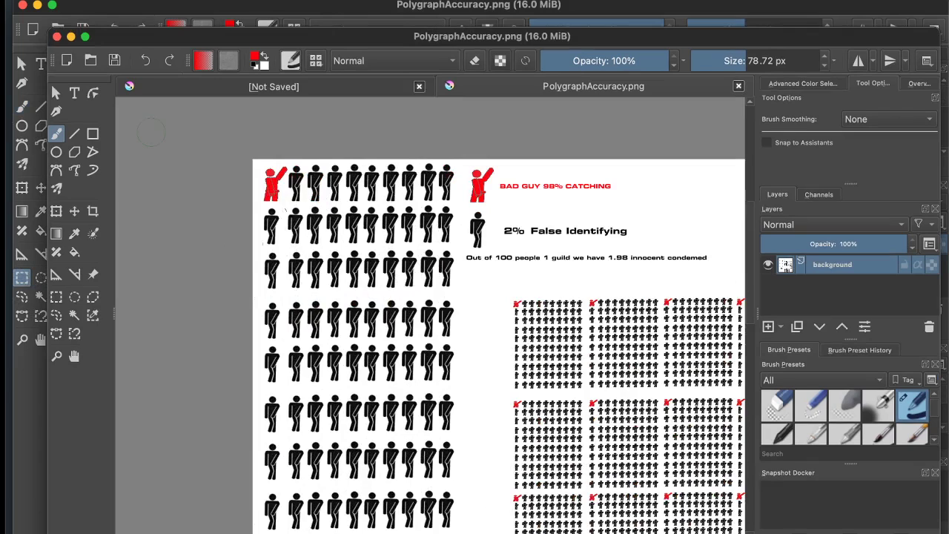
{"action": "key", "text": "ctrl+r"}
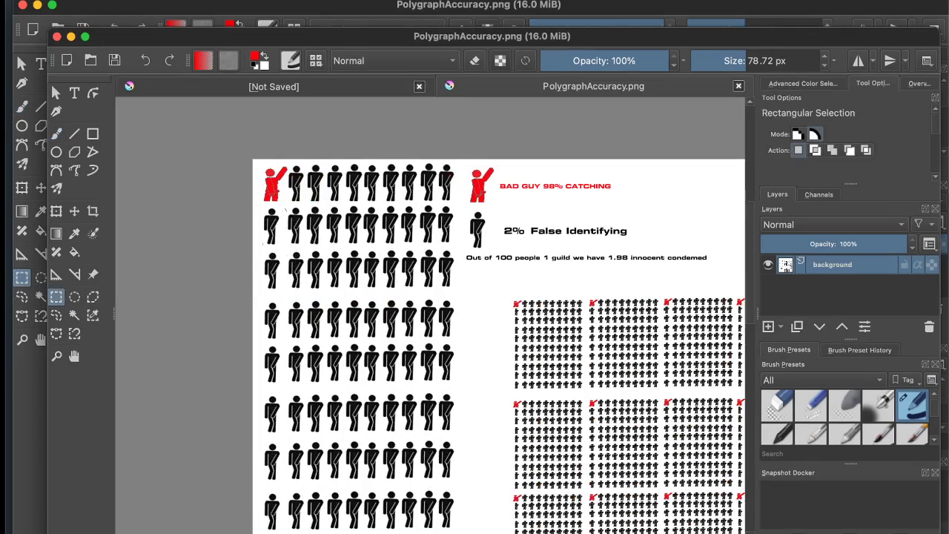
{"action": "left_click_drag", "start_coordinate": [244, 158], "coordinate": [454, 201]}
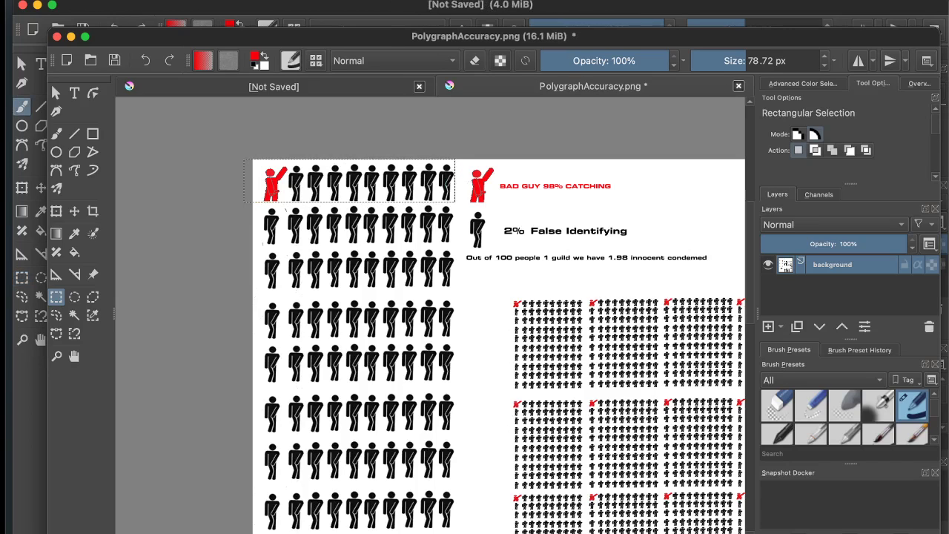
{"action": "left_click", "coordinate": [286, 87]}
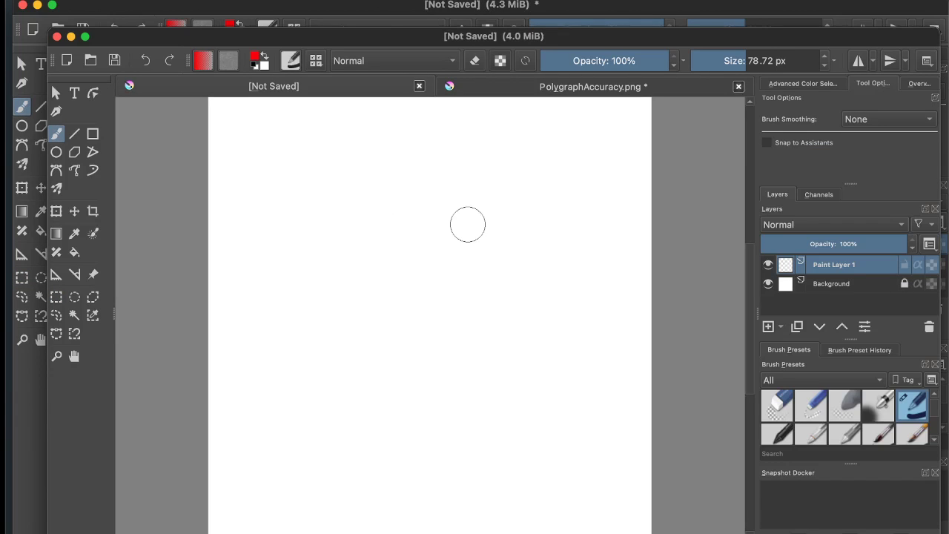
{"action": "key", "text": "ctrl+v"}
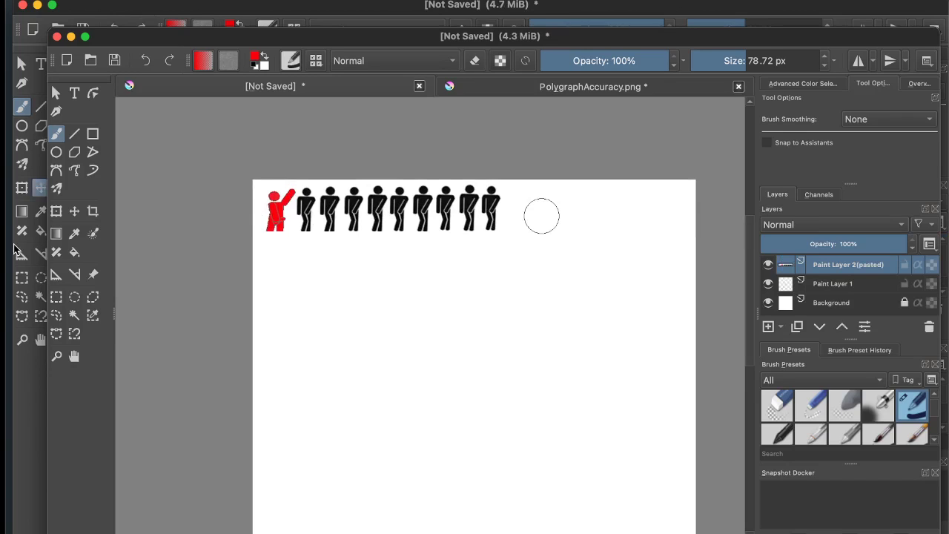
- Duplicate the pasted row of figures and place the copy below the first row, aligned with it
{"action": "key", "text": "ctrl+j"}
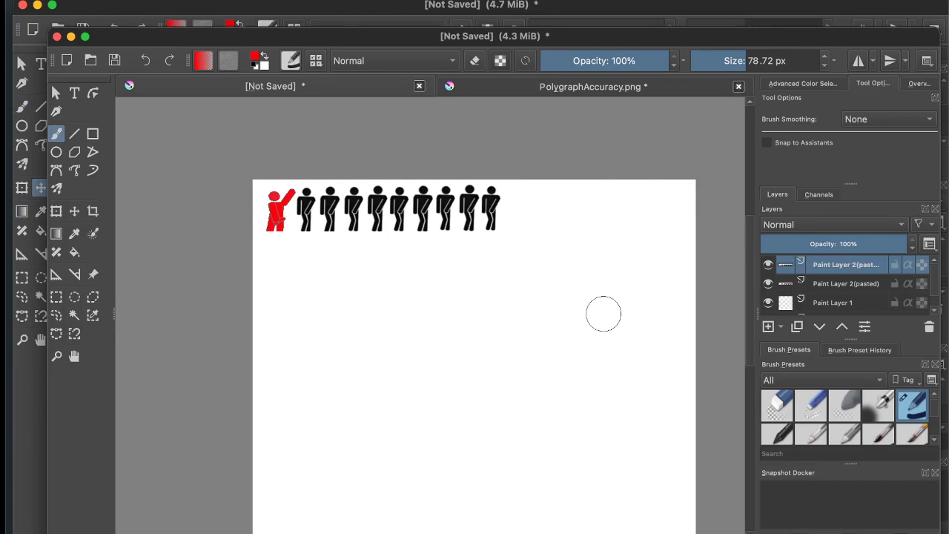
{"action": "key", "text": "t"}
{"action": "left_click", "coordinate": [74, 211]}
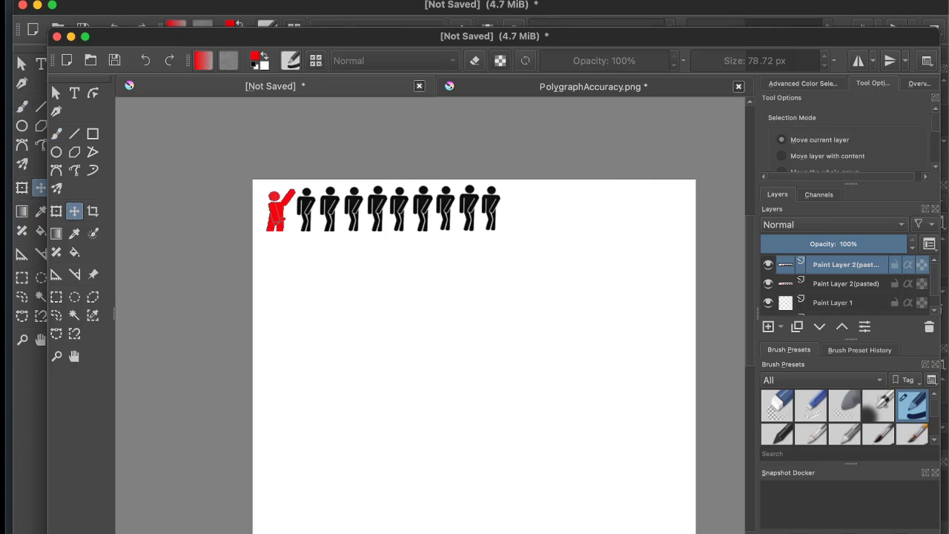
{"action": "left_click_drag", "start_coordinate": [356, 211], "coordinate": [359, 261]}
{"action": "key", "text": "shift+Down"}
{"action": "key", "text": "shift+Down"}
{"action": "key", "text": "shift+Down"}
{"action": "key", "text": "shift+Down"}
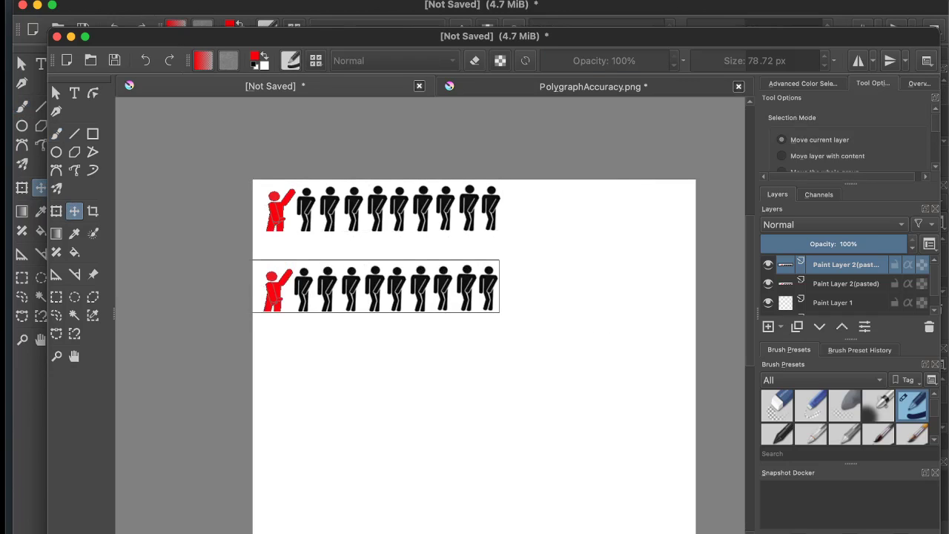
{"action": "key", "text": "Down"}
{"action": "key", "text": "Down"}
{"action": "key", "text": "Down"}
{"action": "key", "text": "Down"}
{"action": "key", "text": "Down"}
{"action": "key", "text": "Down"}
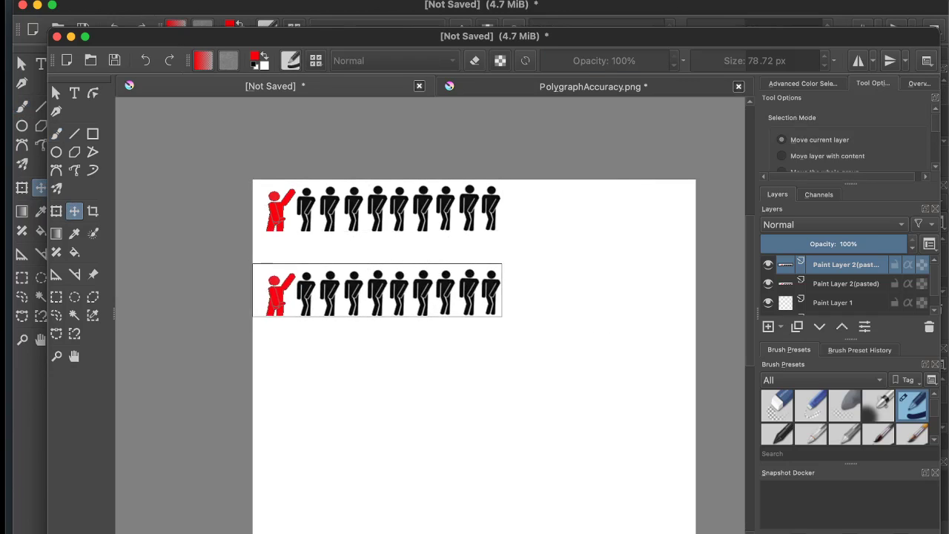
{"action": "key", "text": "Right"}
{"action": "key", "text": "Right"}
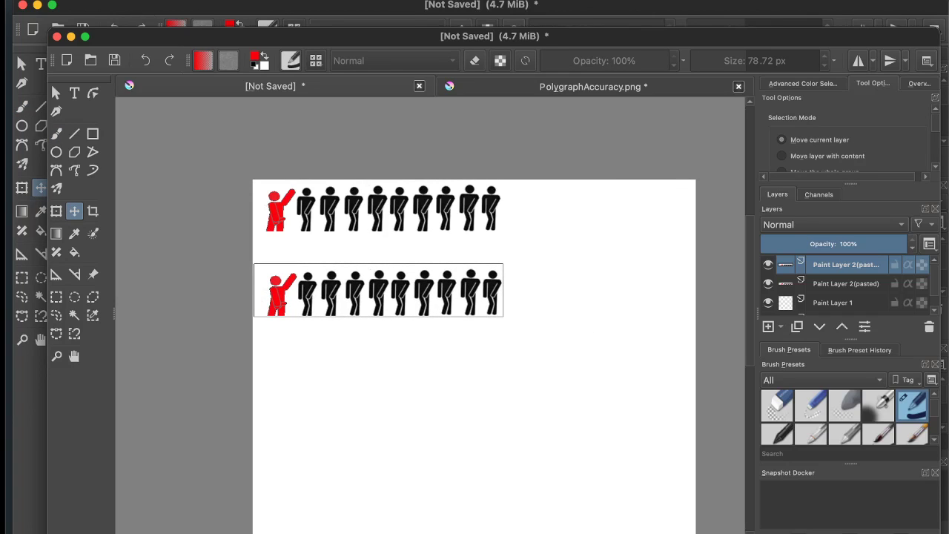
- Paste a third copy of the row and place it beneath the second one with similar spacing
{"action": "scroll", "coordinate": [430, 316], "scroll_direction": "down", "scroll_amount": 3}
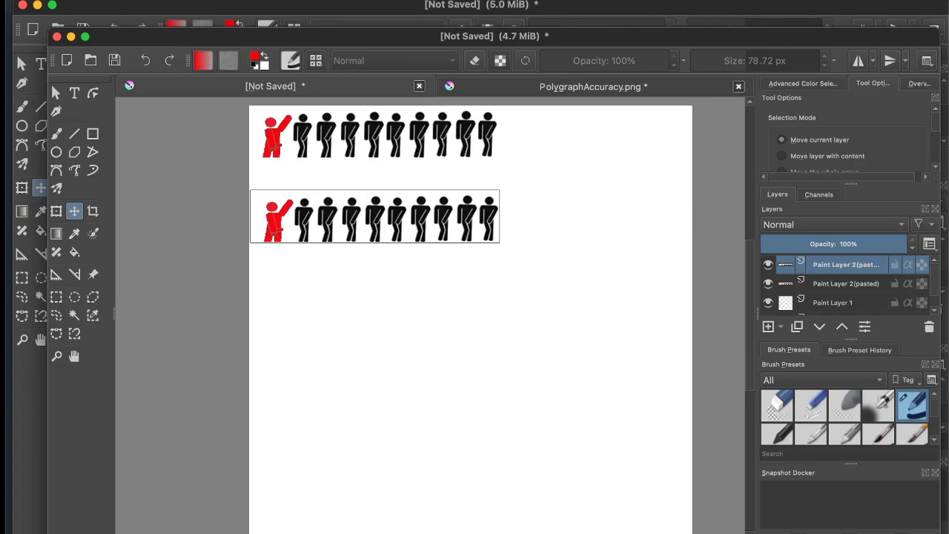
{"action": "key", "text": "super+v"}
{"action": "left_click_drag", "start_coordinate": [374, 135], "coordinate": [376, 223]}
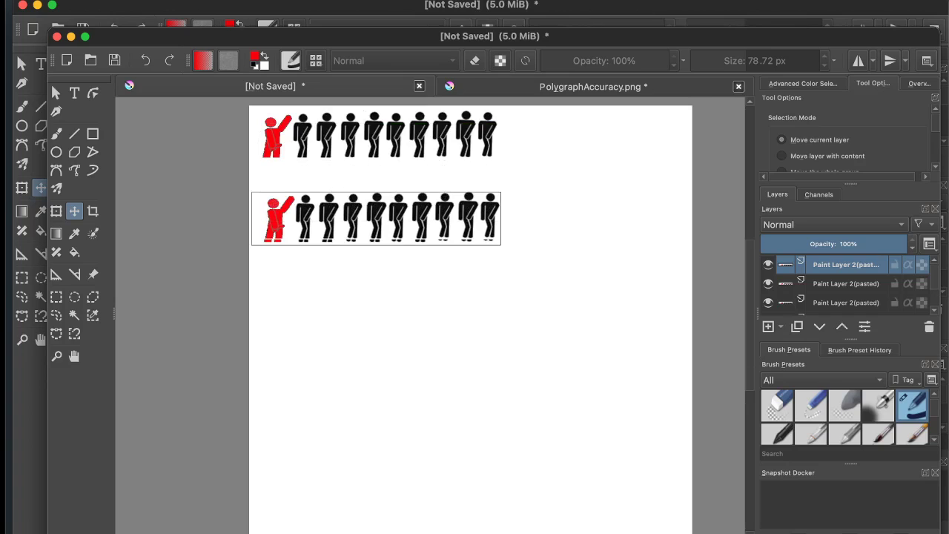
{"action": "key", "text": "ctrl+v"}
{"action": "key", "text": "shift+Down"}
{"action": "key", "text": "shift+Down"}
{"action": "key", "text": "shift+Down"}
{"action": "key", "text": "shift+Down"}
{"action": "key", "text": "shift+Down"}
{"action": "key", "text": "shift+Down"}
{"action": "key", "text": "shift+Down"}
{"action": "key", "text": "shift+Down"}
{"action": "key", "text": "shift+Down"}
{"action": "key", "text": "shift+Down"}
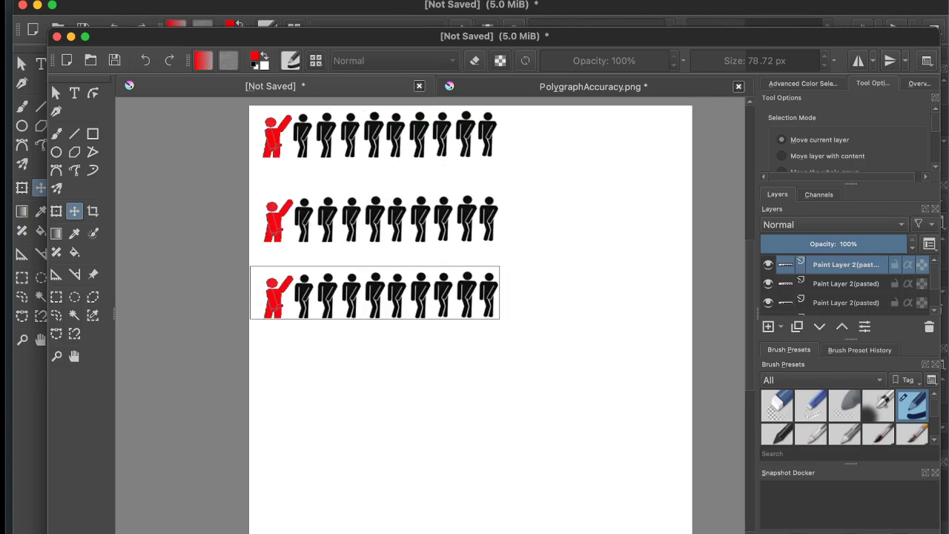
{"action": "left_click_drag", "start_coordinate": [374, 293], "coordinate": [377, 298]}
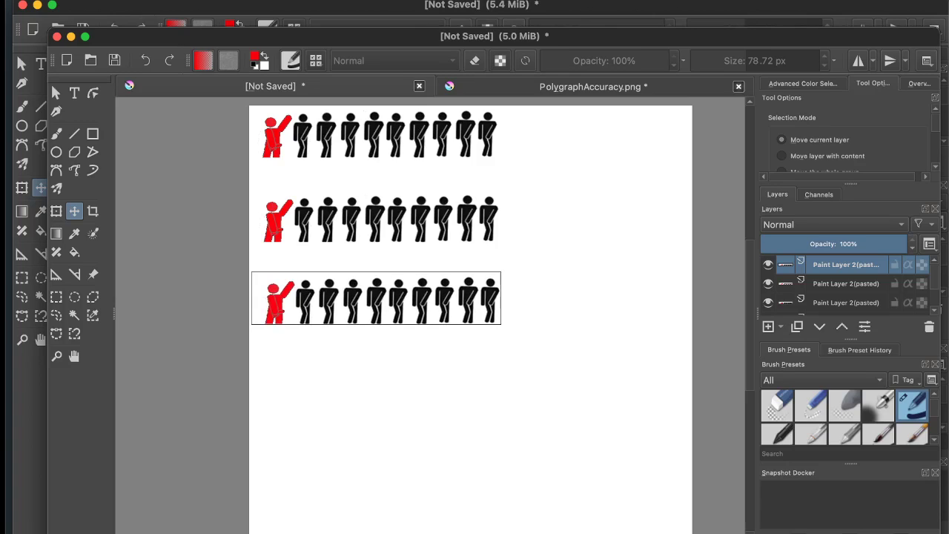
{"action": "key", "text": "Down"}
{"action": "key", "text": "Down"}
{"action": "key", "text": "Down"}
{"action": "key", "text": "Down"}
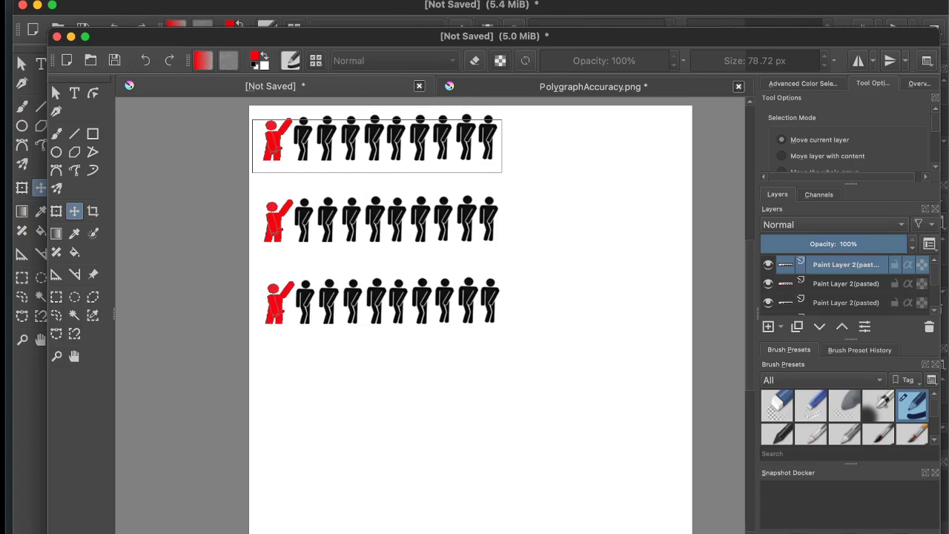
- Paste two more copies of the row and place them beneath the third as the fourth and fifth rows
{"action": "key", "text": "ctrl+v"}
{"action": "left_click_drag", "start_coordinate": [385, 391], "coordinate": [381, 377]}
{"action": "key", "text": "Left"}
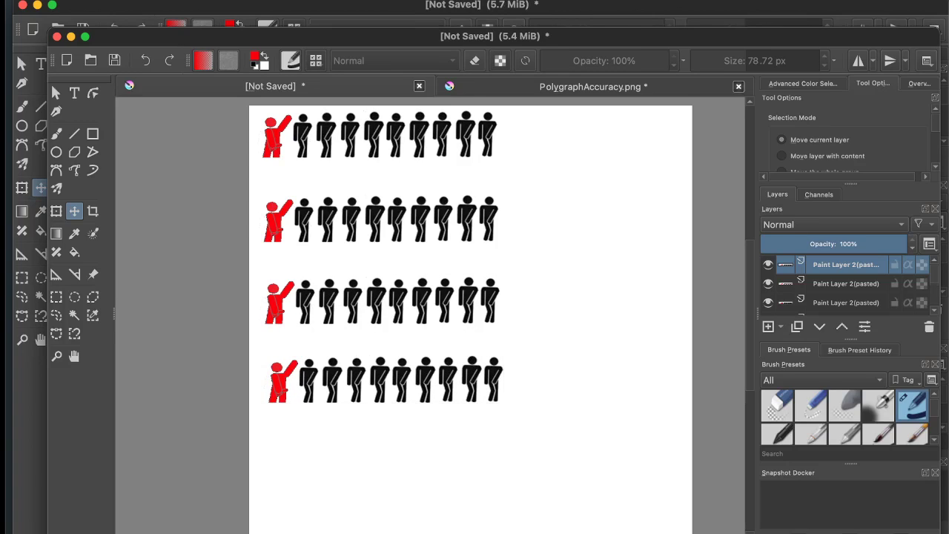
{"action": "key", "text": "super+v"}
{"action": "left_click_drag", "start_coordinate": [390, 250], "coordinate": [378, 446]}
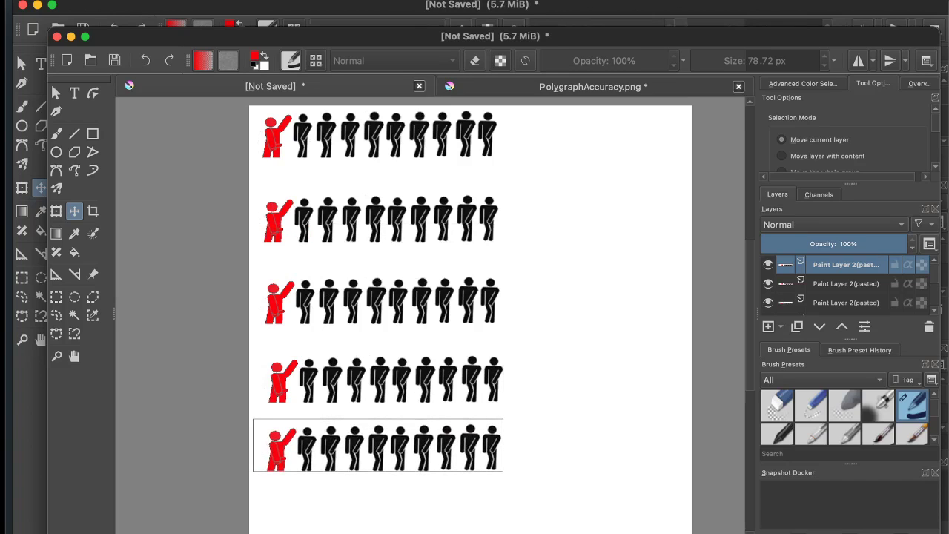
{"action": "scroll", "coordinate": [584, 343], "scroll_direction": "down", "scroll_amount": 3}
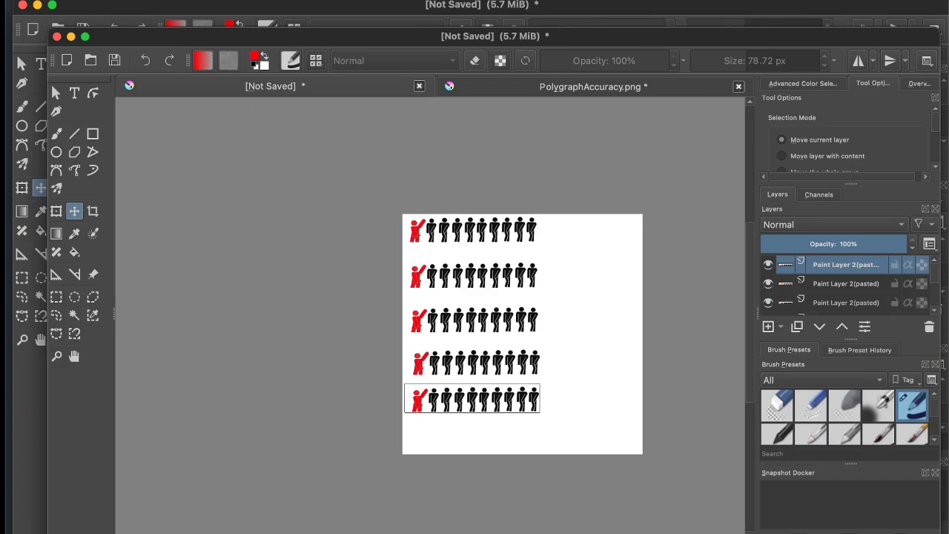
{"action": "key", "text": "minus"}
{"action": "key", "text": "plus"}
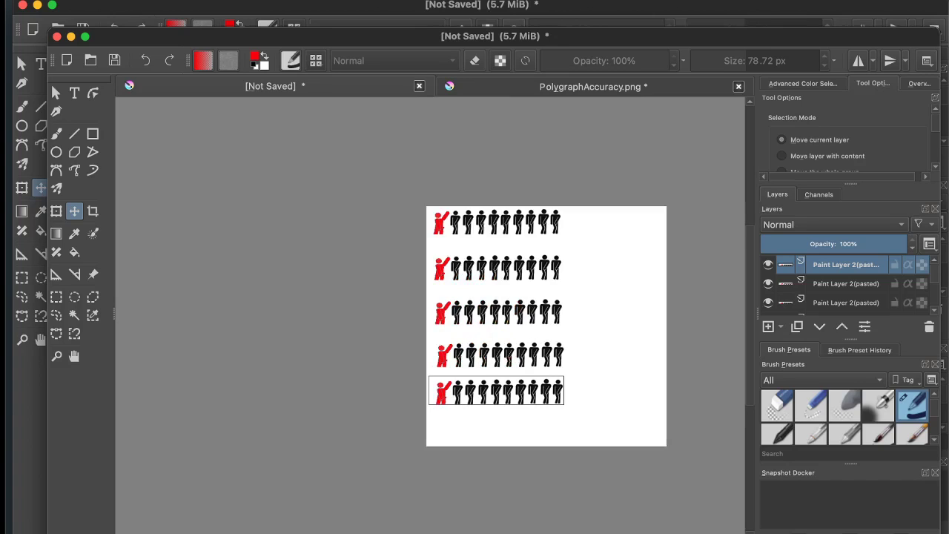
{"action": "key", "text": "minus"}
{"action": "key", "text": "plus"}
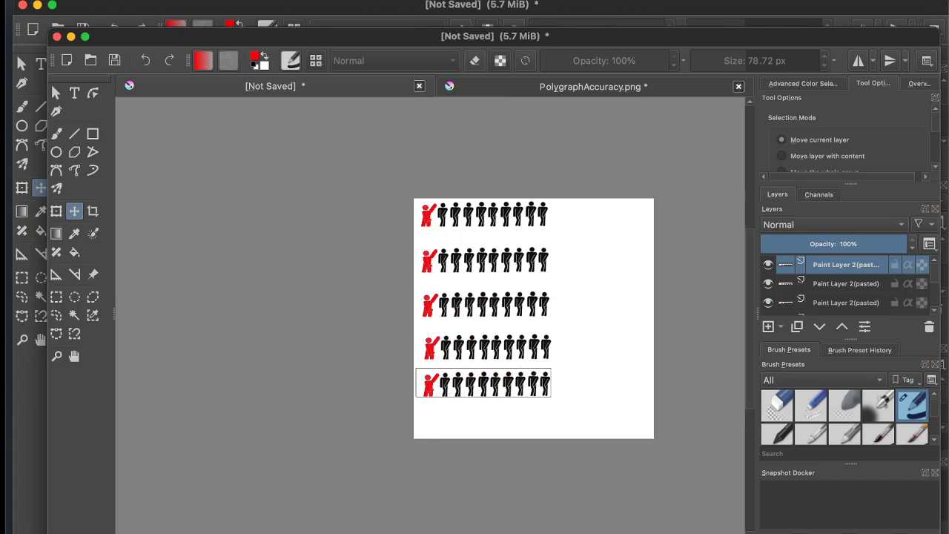
{"action": "key", "text": "plus"}
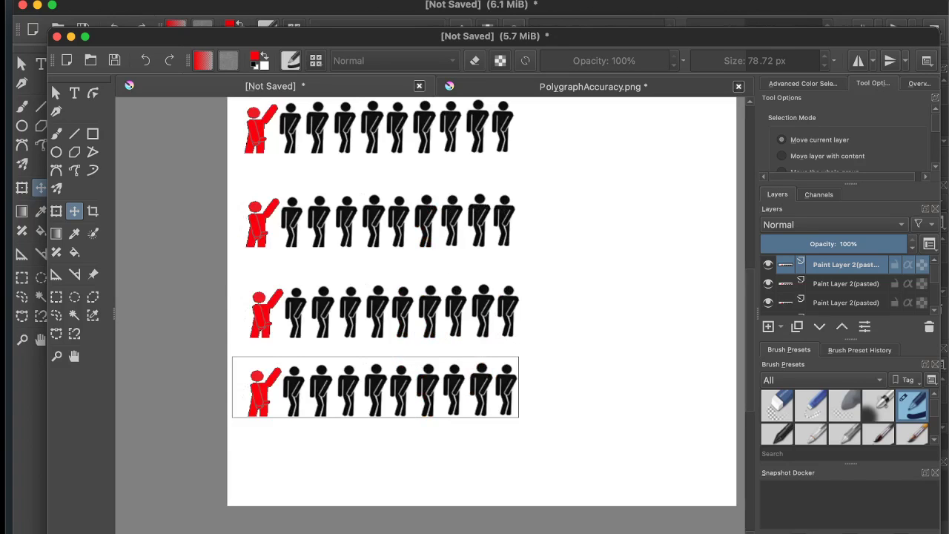
- Paste another copy of the figure row and place it beneath the fifth one as the sixth row
{"action": "key", "text": "minus"}
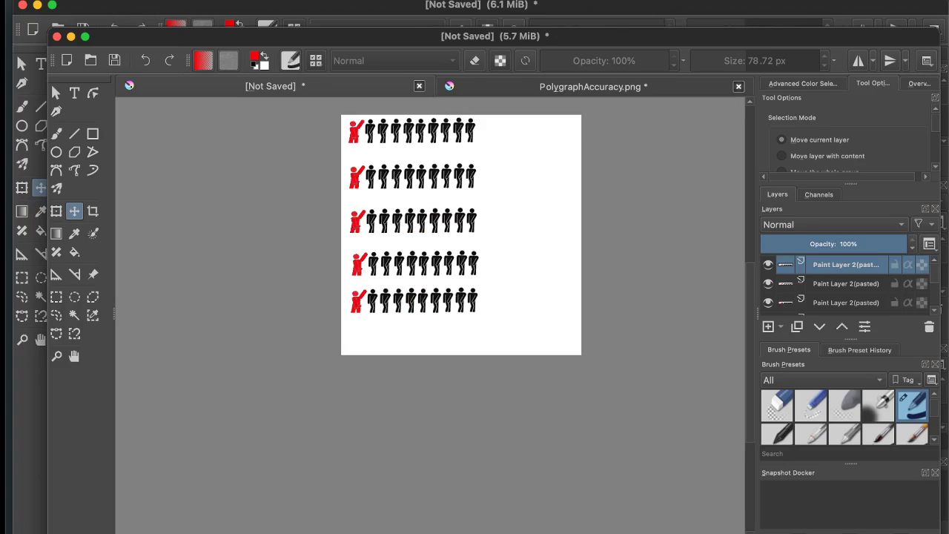
{"action": "key", "text": "minus"}
{"action": "left_click_drag", "start_coordinate": [420, 153], "coordinate": [421, 305]}
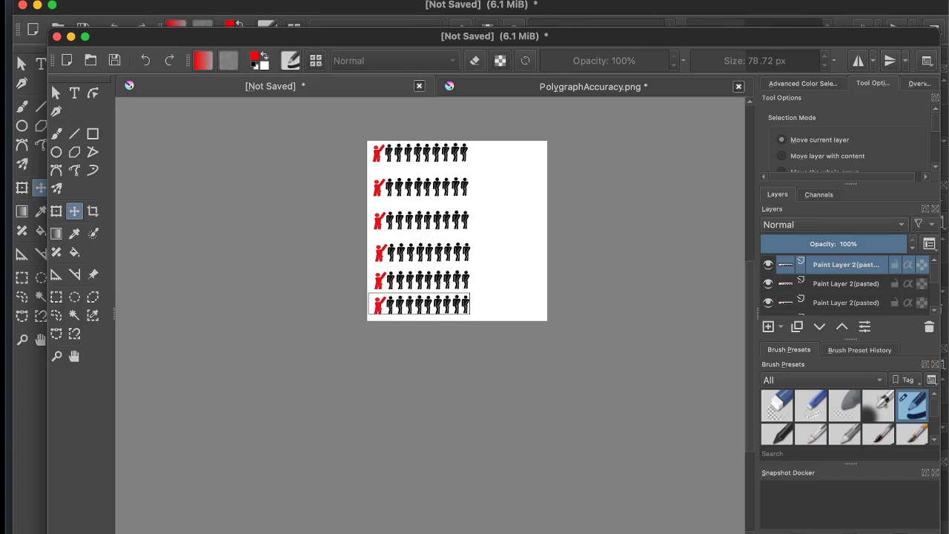
{"action": "scroll", "coordinate": [491, 244], "scroll_direction": "up", "scroll_amount": 3}
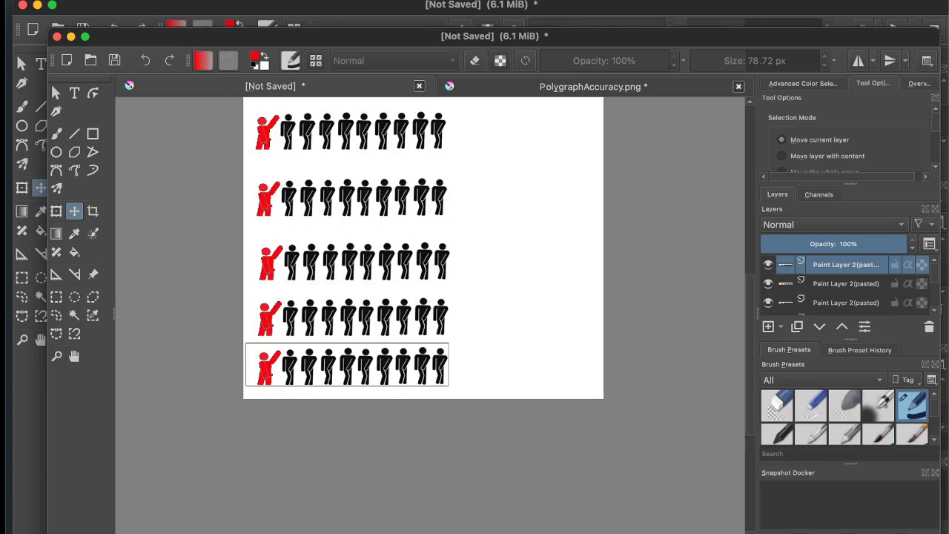
{"action": "scroll", "coordinate": [491, 243], "scroll_direction": "up", "scroll_amount": 3}
{"action": "scroll", "coordinate": [487, 324], "scroll_direction": "up", "scroll_amount": 3}
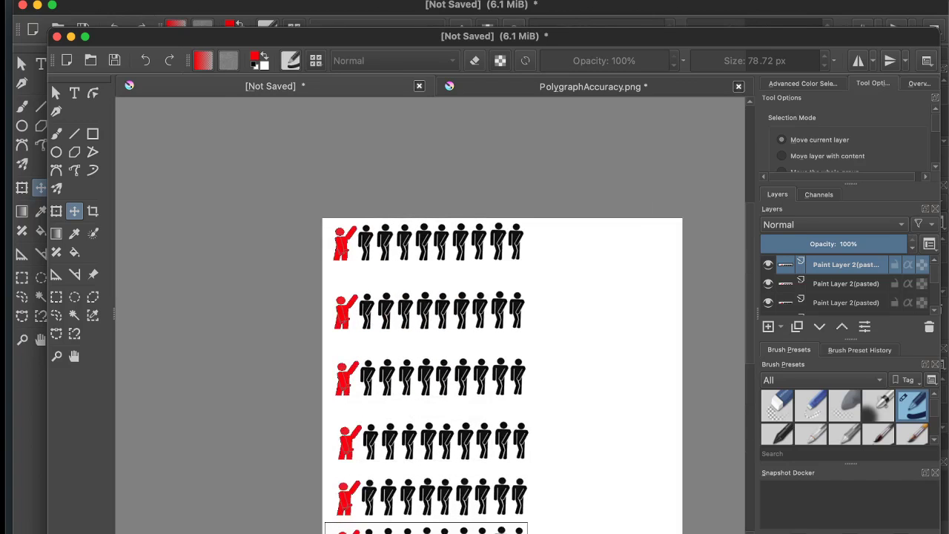
{"action": "scroll", "coordinate": [486, 324], "scroll_direction": "down", "scroll_amount": 2}
{"action": "scroll", "coordinate": [489, 319], "scroll_direction": "down", "scroll_amount": 2}
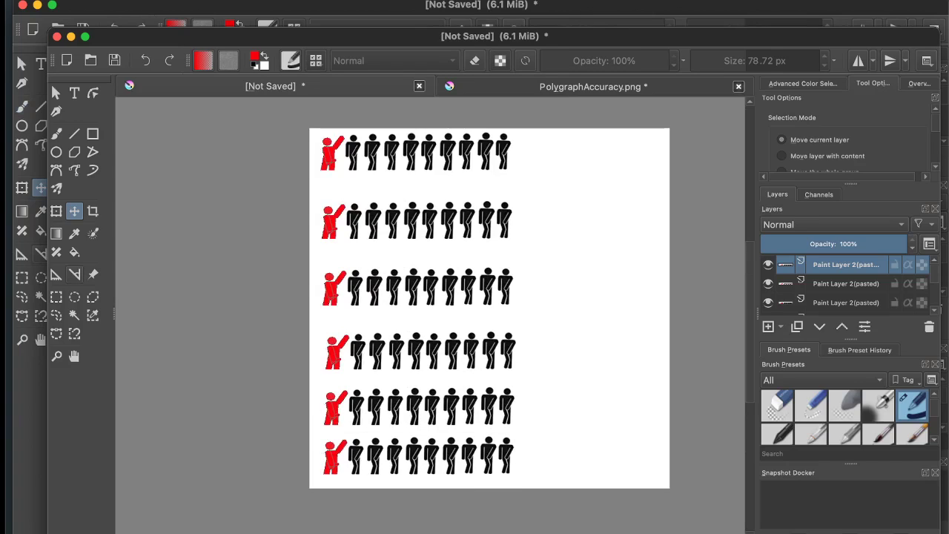
- Select all the layers, unlock the Background, and merge everything into a single layer
{"action": "left_click", "coordinate": [846, 284]}
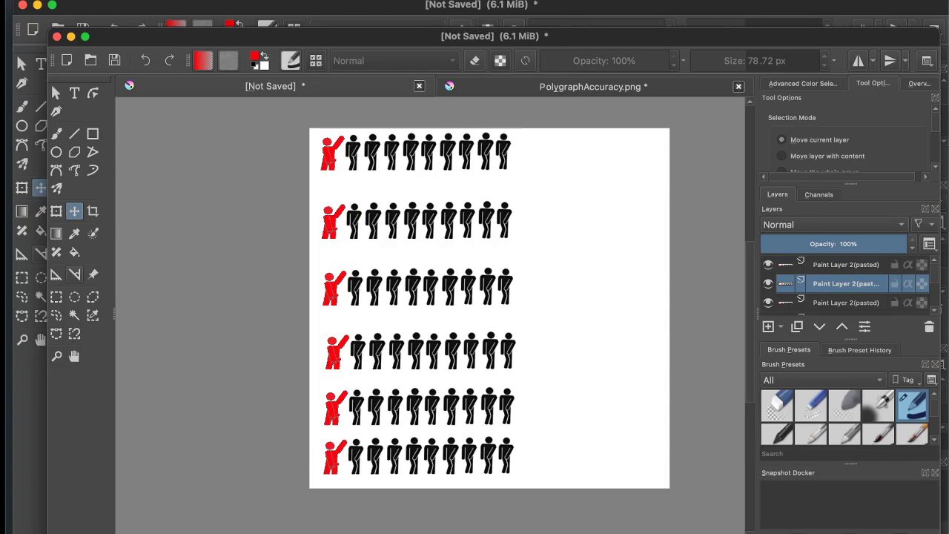
{"action": "scroll", "coordinate": [845, 286], "scroll_direction": "down", "scroll_amount": 5}
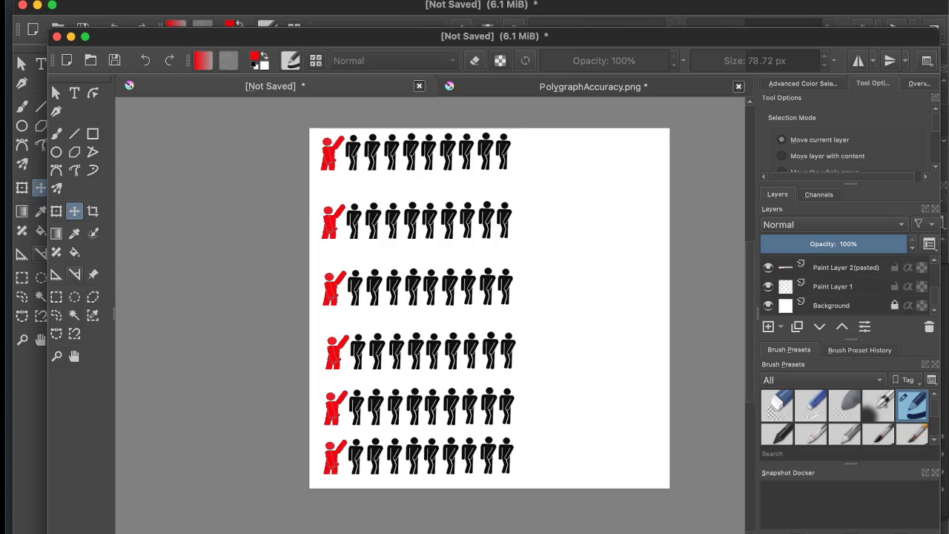
{"action": "left_click", "coordinate": [833, 305], "text": "shift"}
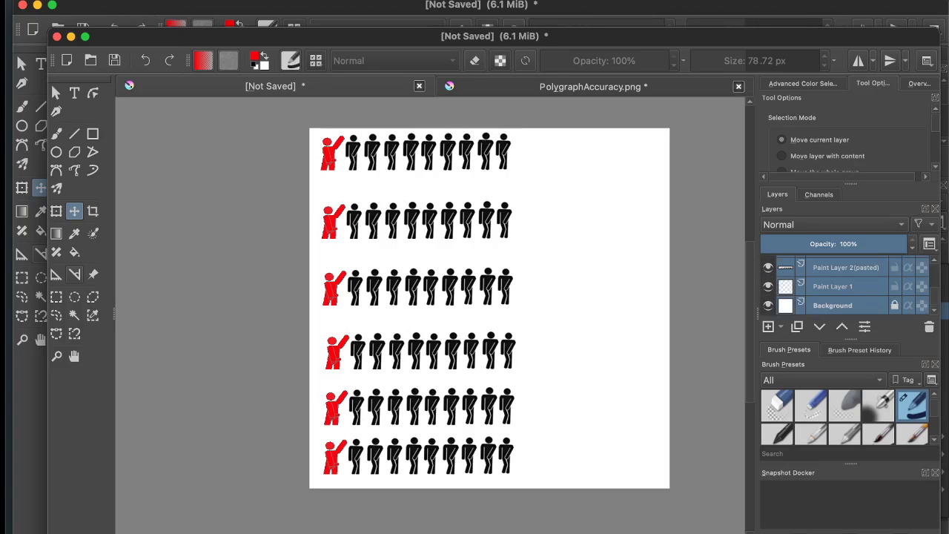
{"action": "right_click", "coordinate": [832, 286]}
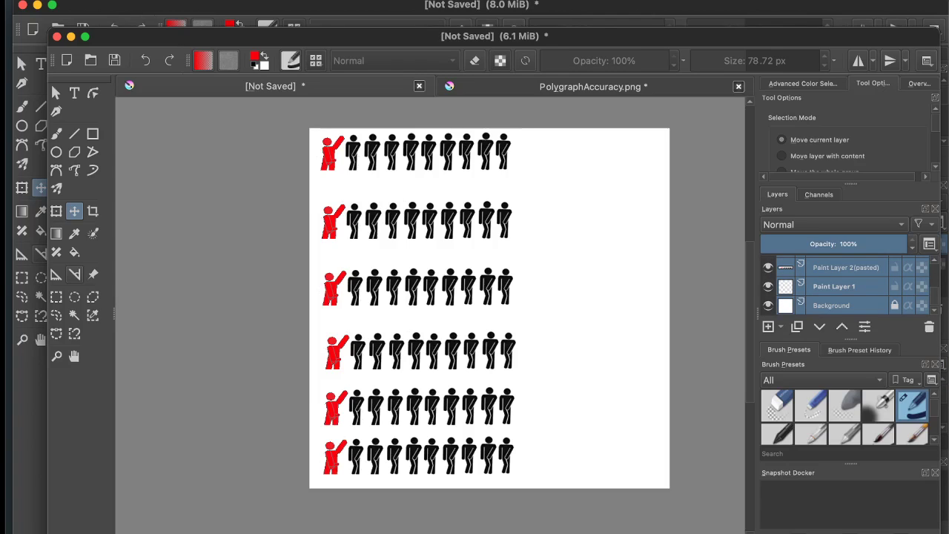
{"action": "right_click", "coordinate": [833, 285]}
{"action": "left_click", "coordinate": [838, 273]}
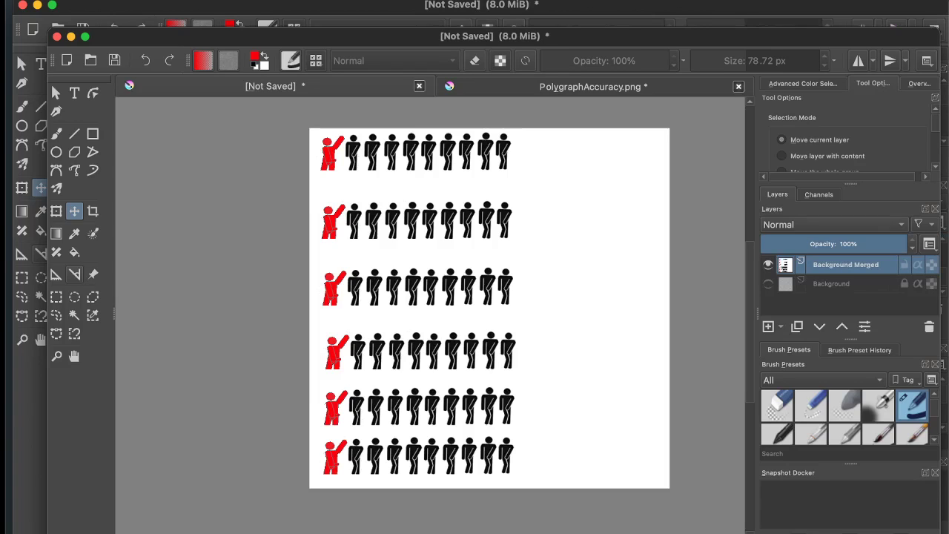
{"action": "key", "text": "ctrl+v"}
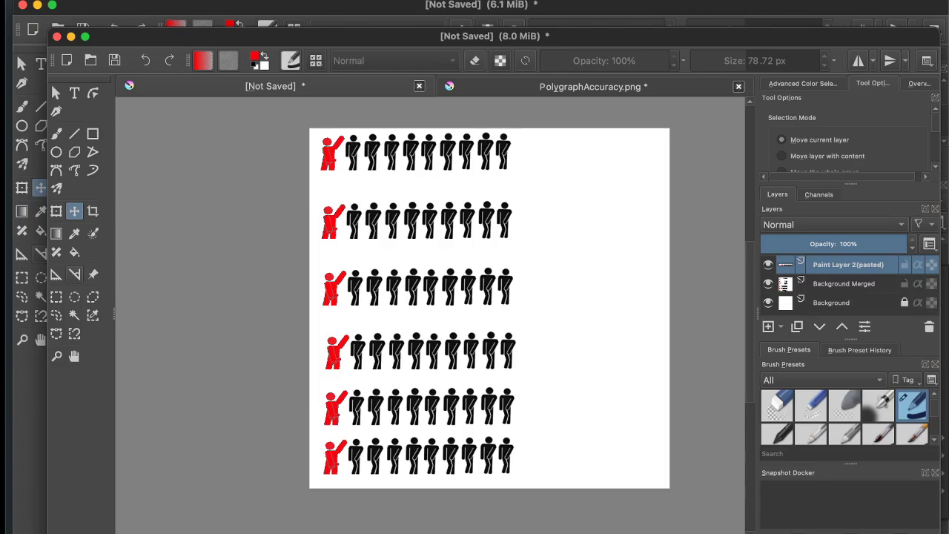
{"action": "key", "text": "ctrl+z"}
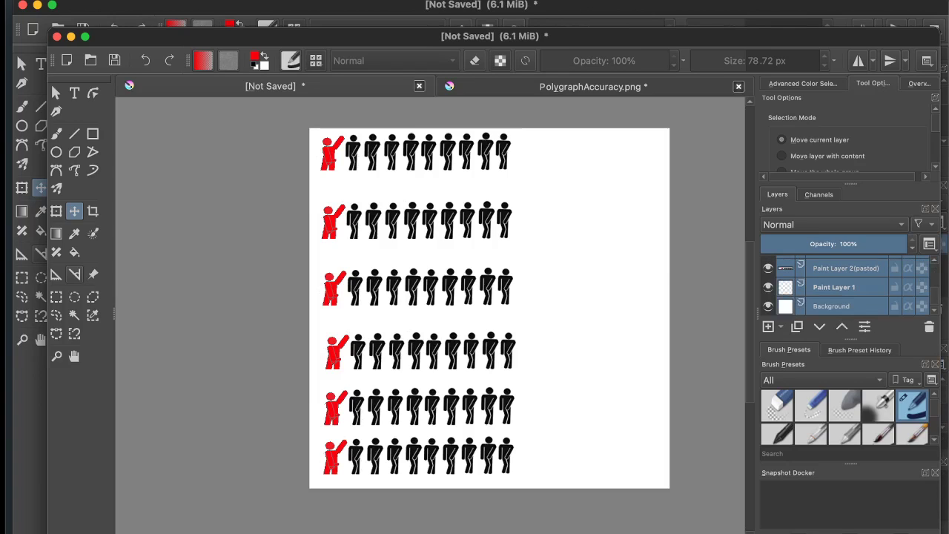
{"action": "key", "text": "super+e"}
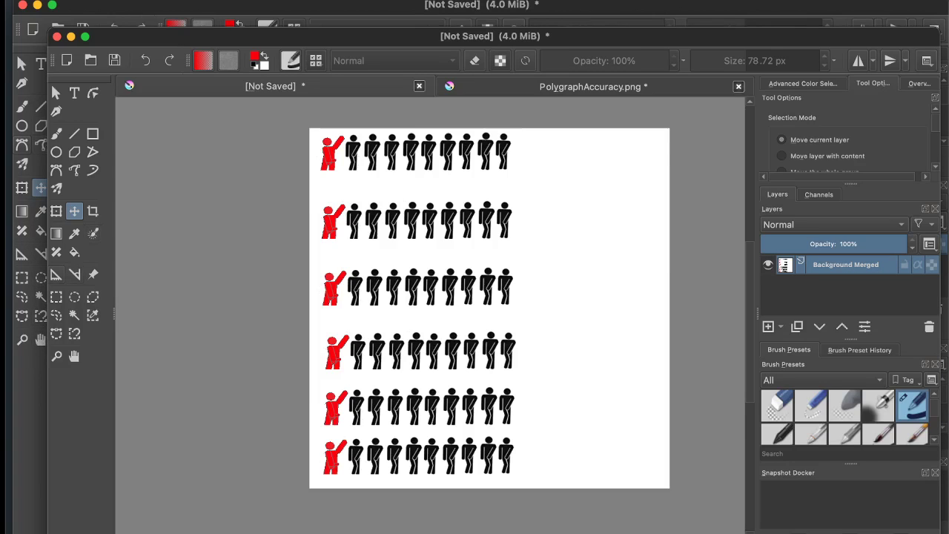
- Add the red text "98%" and position it directly beneath the red figure in the first row
{"action": "left_click", "coordinate": [41, 64]}
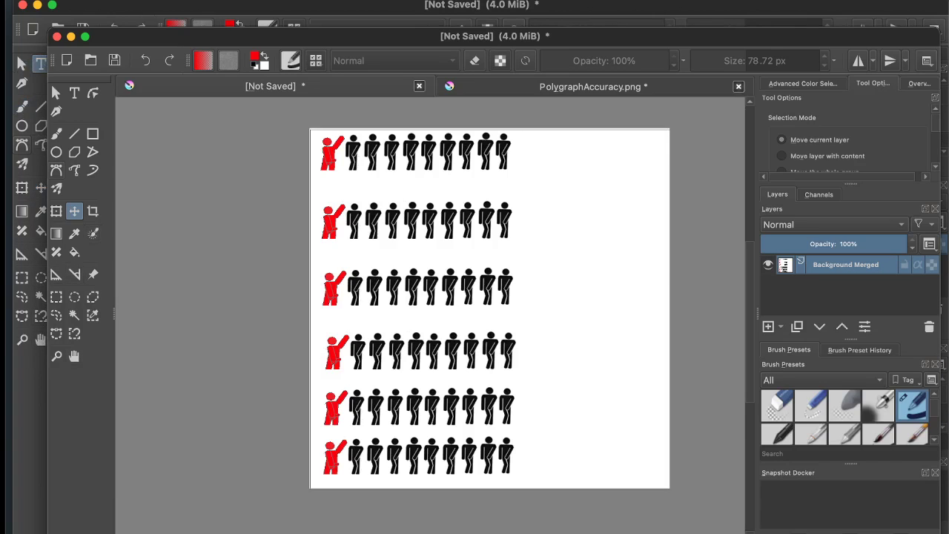
{"action": "left_click", "coordinate": [57, 134]}
{"action": "left_click", "coordinate": [74, 93]}
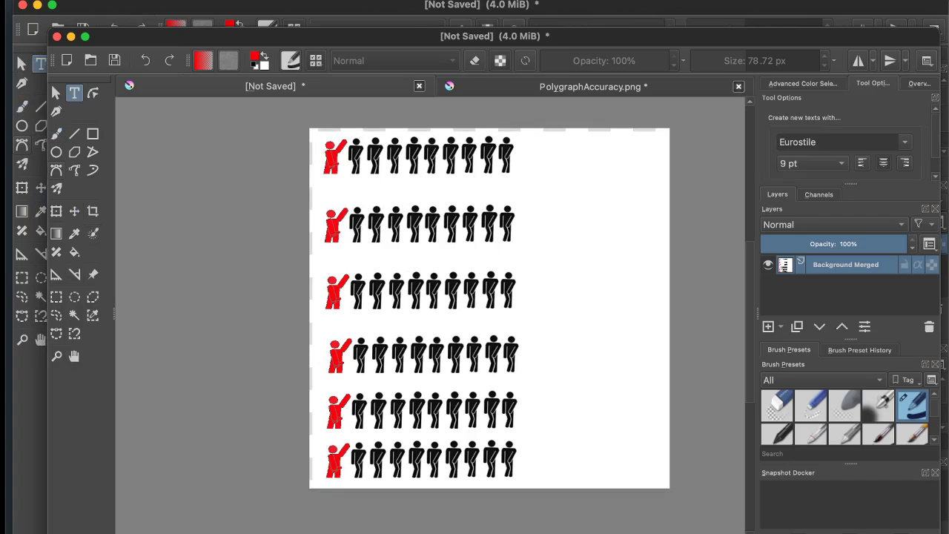
{"action": "left_click_drag", "start_coordinate": [321, 179], "coordinate": [356, 205]}
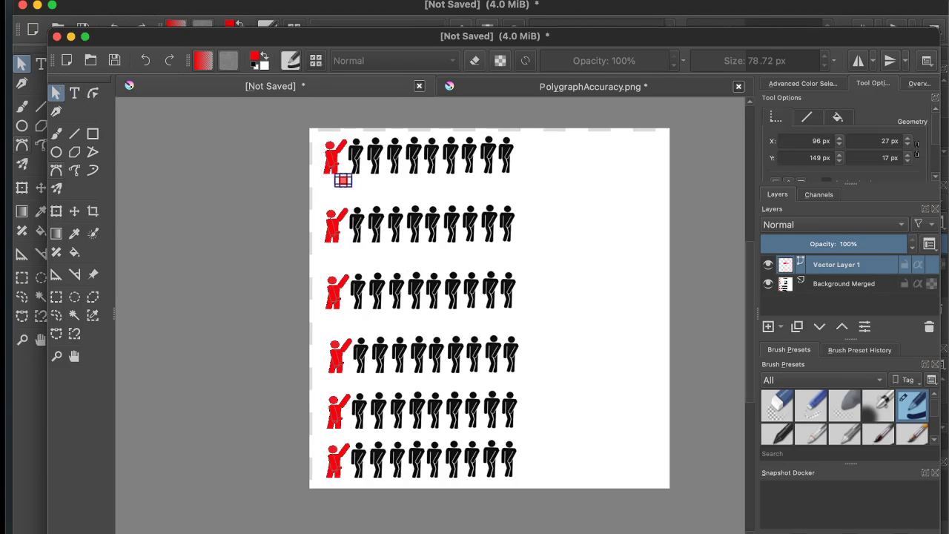
{"action": "scroll", "coordinate": [329, 186], "scroll_direction": "up", "scroll_amount": 3}
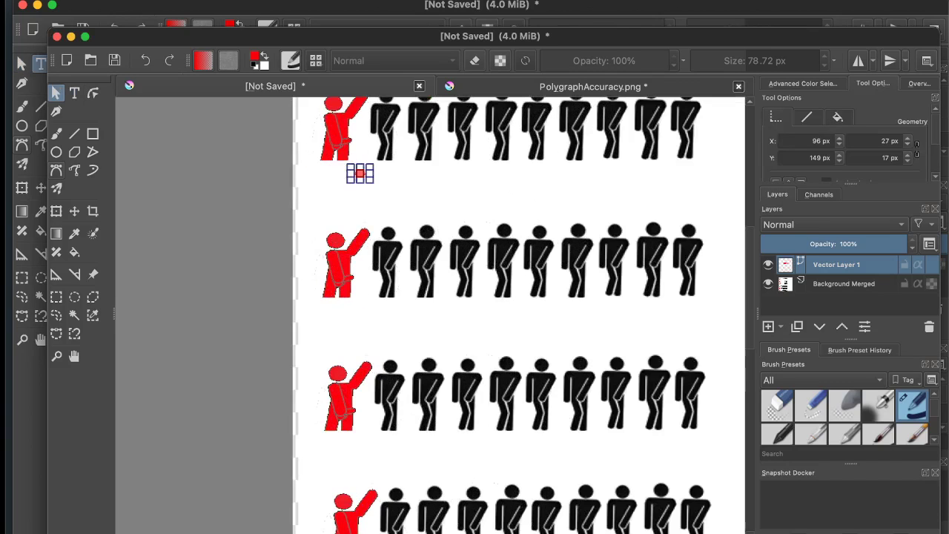
{"action": "left_click", "coordinate": [74, 92]}
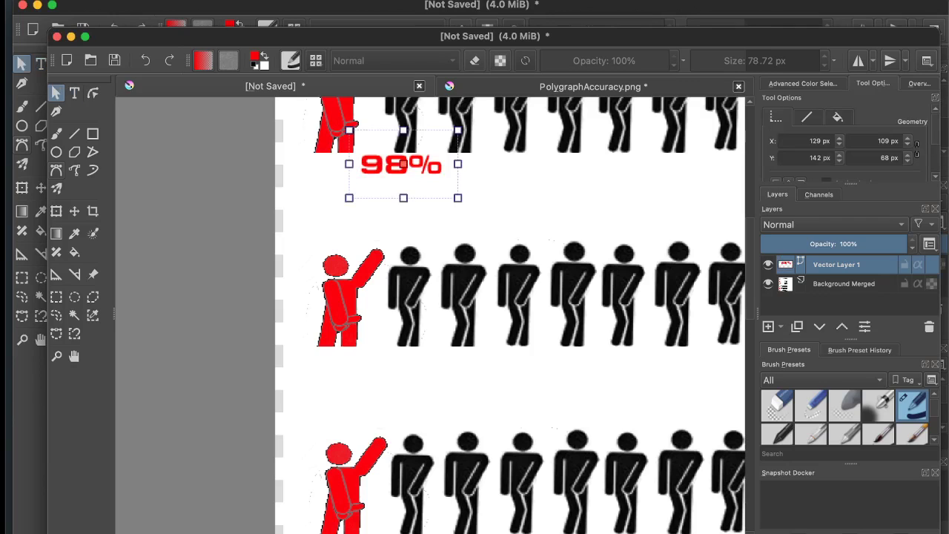
{"action": "left_click_drag", "start_coordinate": [403, 164], "coordinate": [341, 183]}
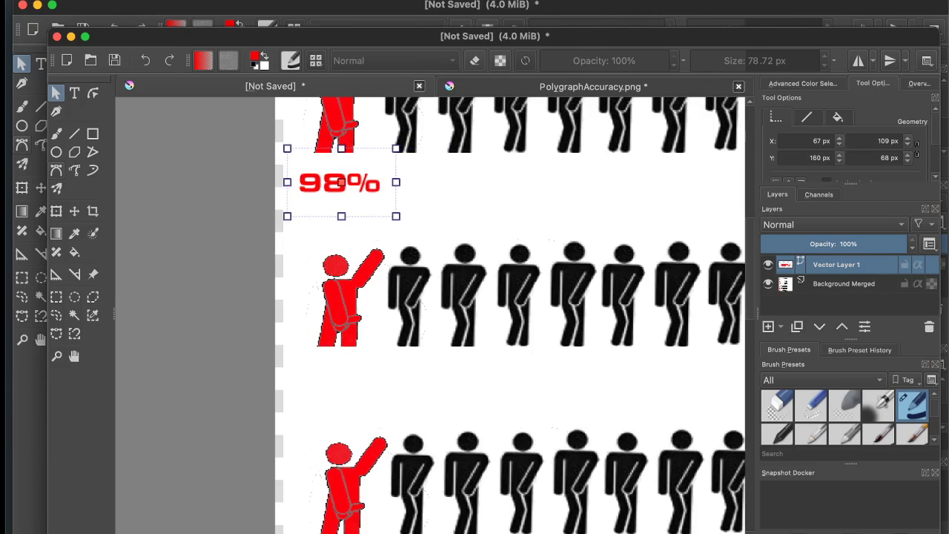
- On the Background Merged layer, delete the column of red figures from rows two to six and clear the selection
{"action": "scroll", "coordinate": [340, 280], "scroll_direction": "down", "scroll_amount": 3}
{"action": "scroll", "coordinate": [319, 334], "scroll_direction": "down", "scroll_amount": 3}
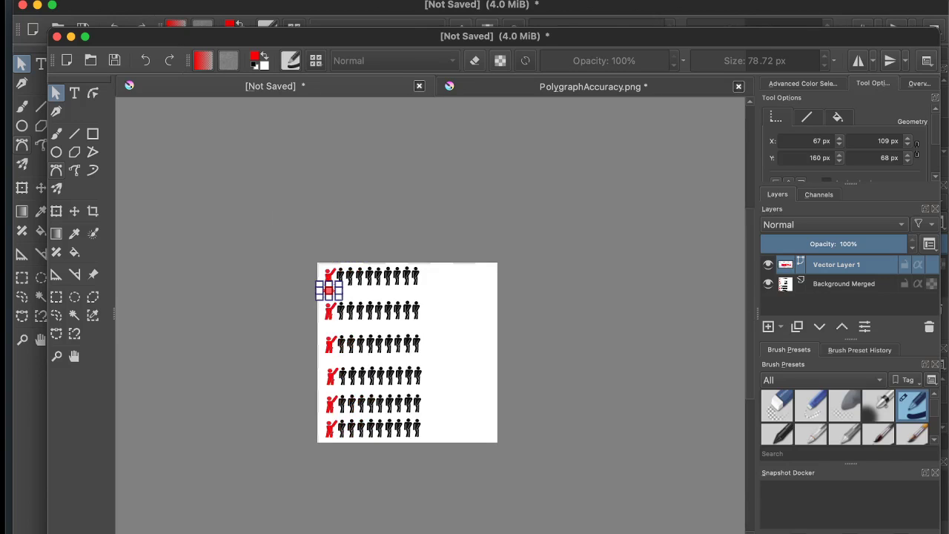
{"action": "key", "text": "b"}
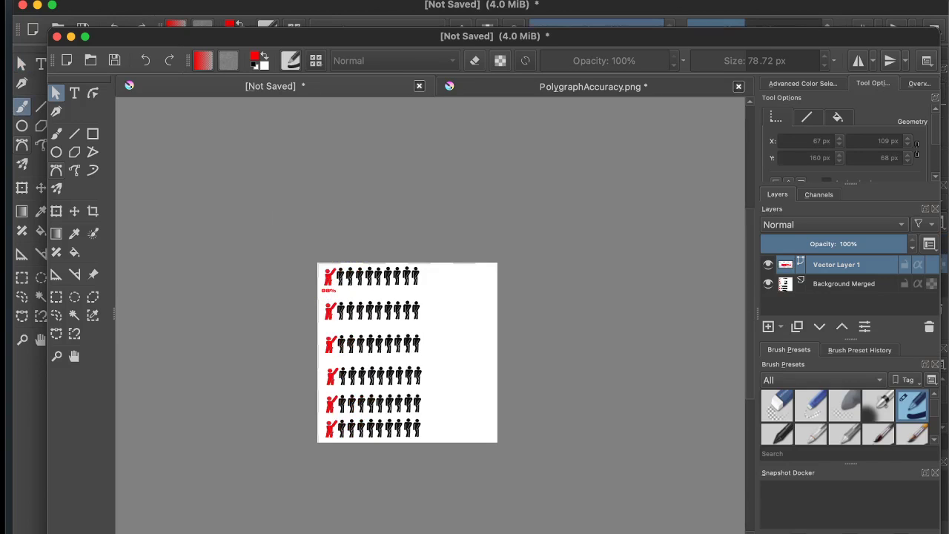
{"action": "left_click", "coordinate": [843, 284]}
{"action": "scroll", "coordinate": [310, 330], "scroll_direction": "up", "scroll_amount": 3}
{"action": "left_click", "coordinate": [22, 277]}
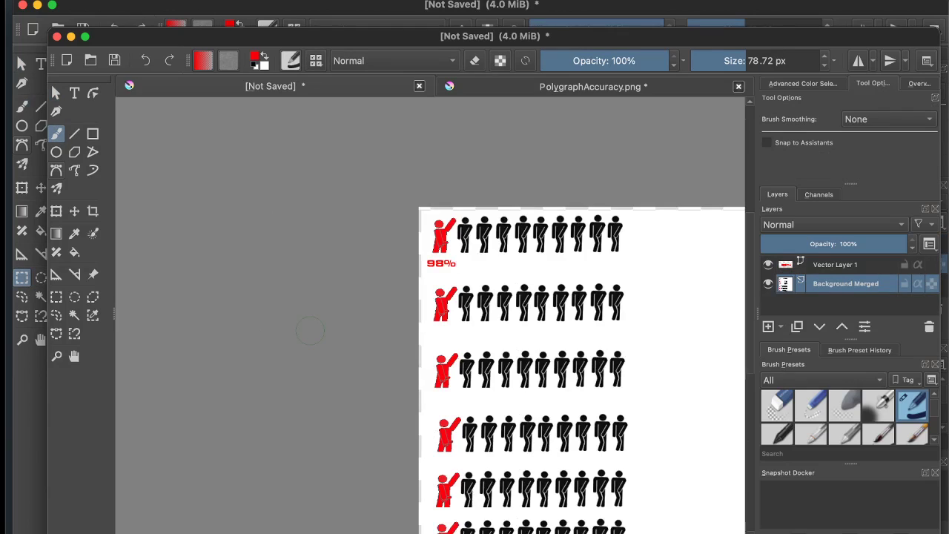
{"action": "scroll", "coordinate": [338, 337], "scroll_direction": "down", "scroll_amount": 2}
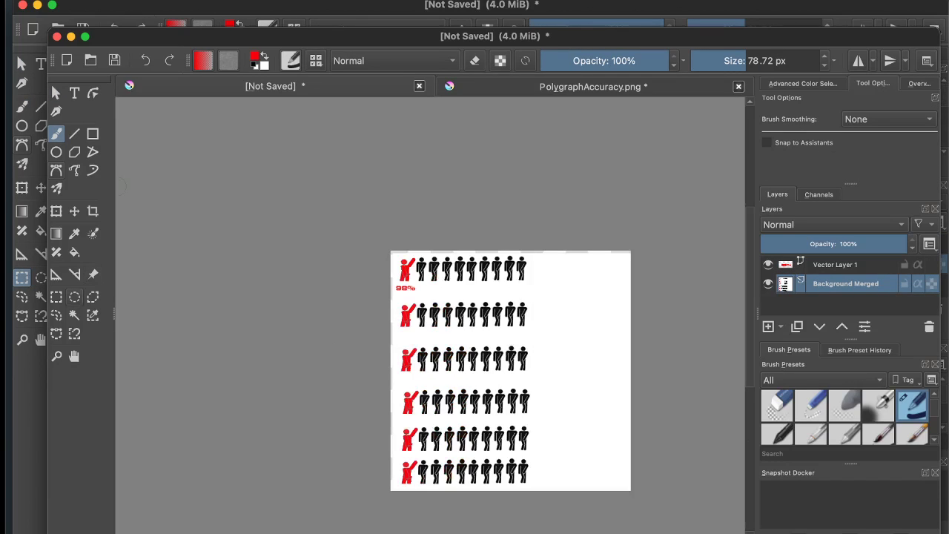
{"action": "key", "text": "ctrl+r"}
{"action": "left_click_drag", "start_coordinate": [391, 299], "coordinate": [416, 502]}
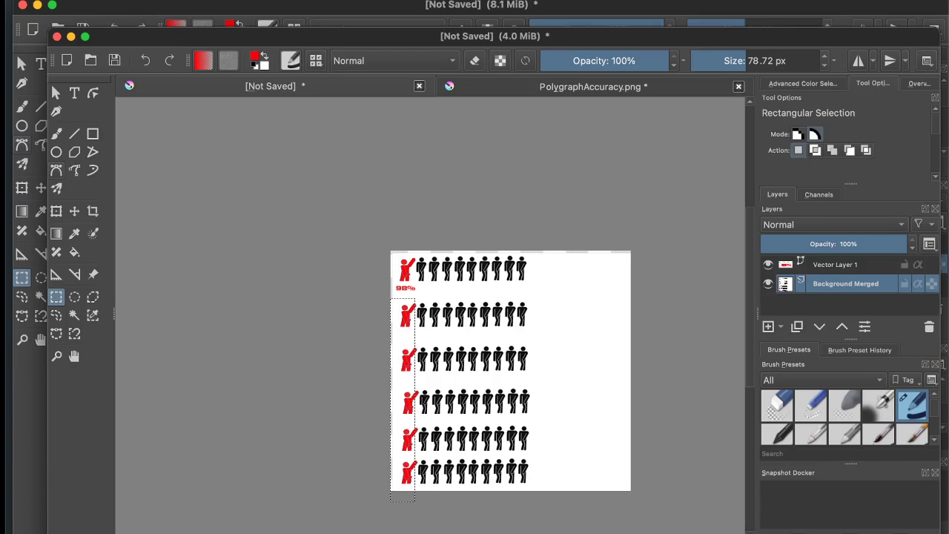
{"action": "key", "text": "Delete"}
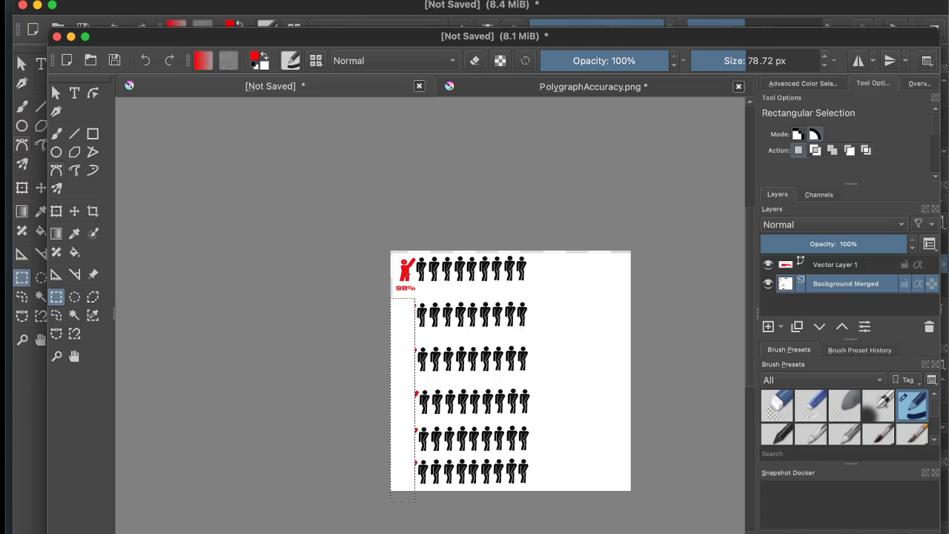
{"action": "scroll", "coordinate": [570, 383], "scroll_direction": "up", "scroll_amount": 1}
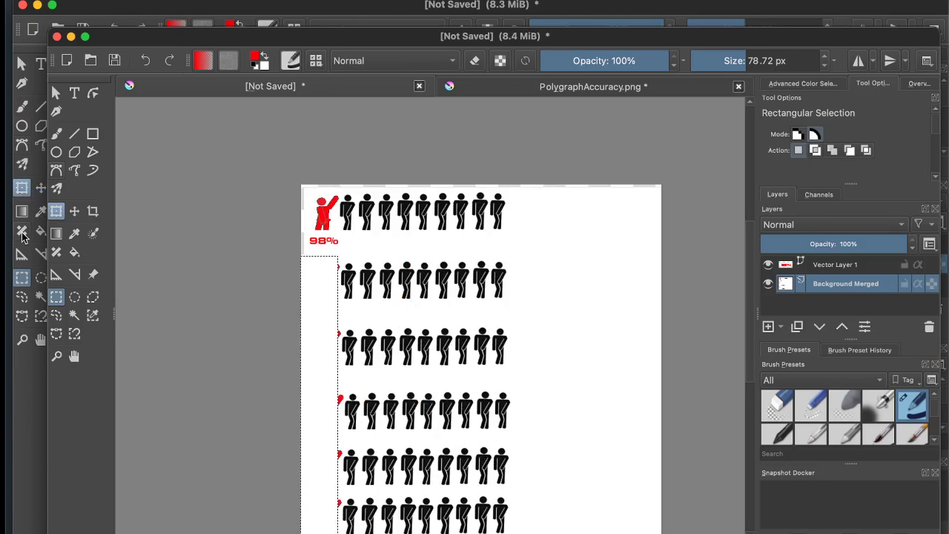
{"action": "left_click", "coordinate": [22, 106]}
{"action": "key", "text": "ctrl+shift+a"}
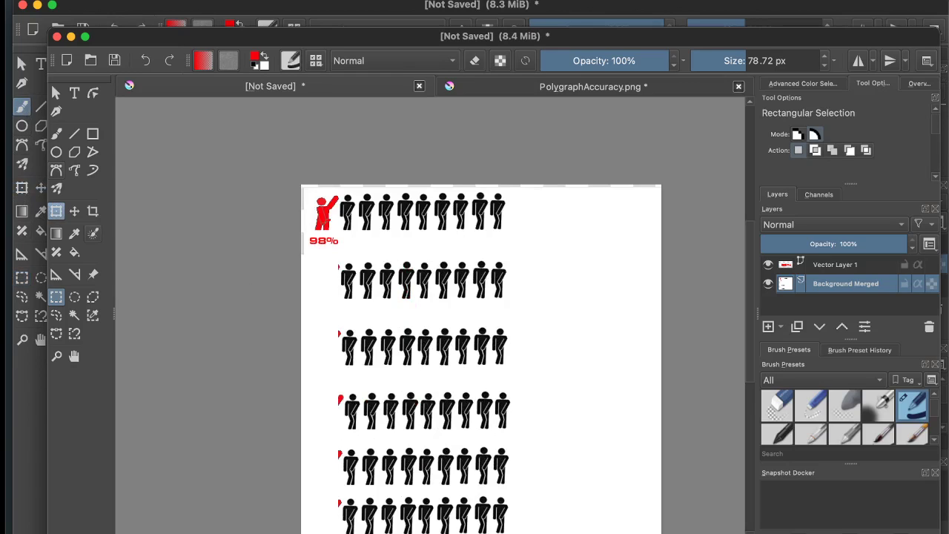
- Paint over the leftover red arm fragments beside the black figures with a white brush
{"action": "left_click", "coordinate": [57, 133]}
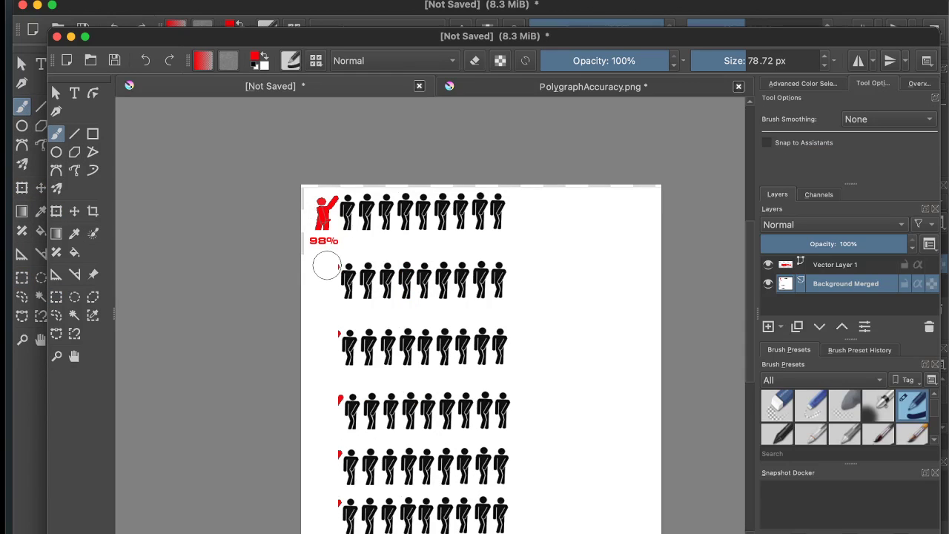
{"action": "left_click", "coordinate": [327, 266]}
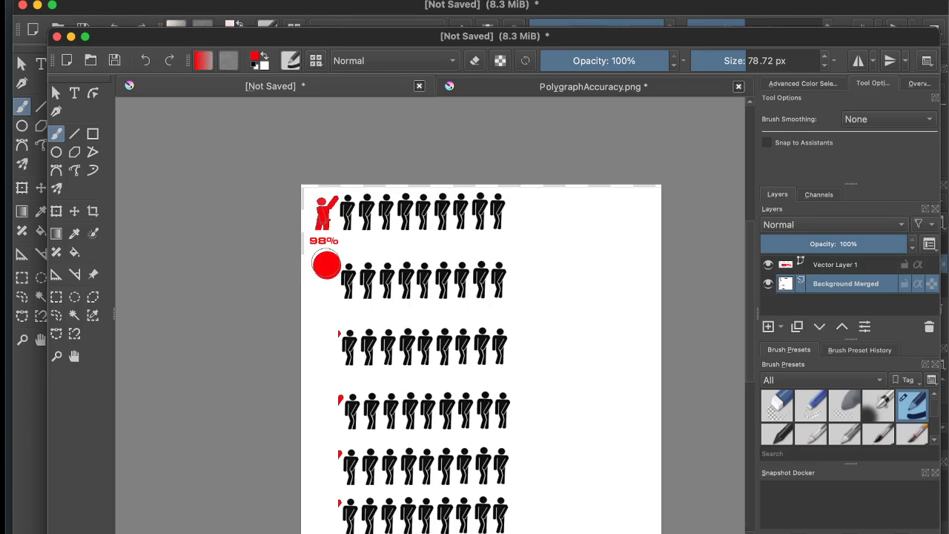
{"action": "key", "text": "super+z"}
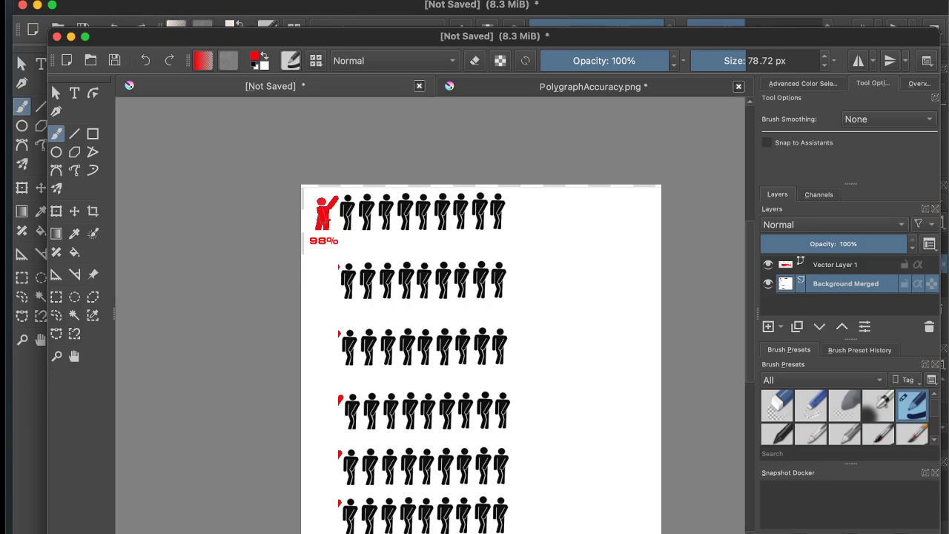
{"action": "key", "text": "x"}
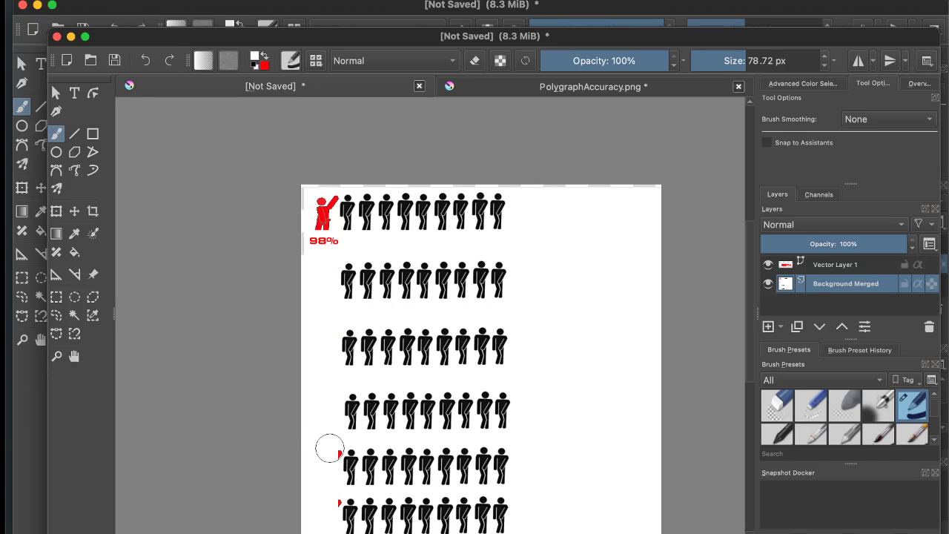
{"action": "scroll", "coordinate": [314, 408], "scroll_direction": "down", "scroll_amount": 2}
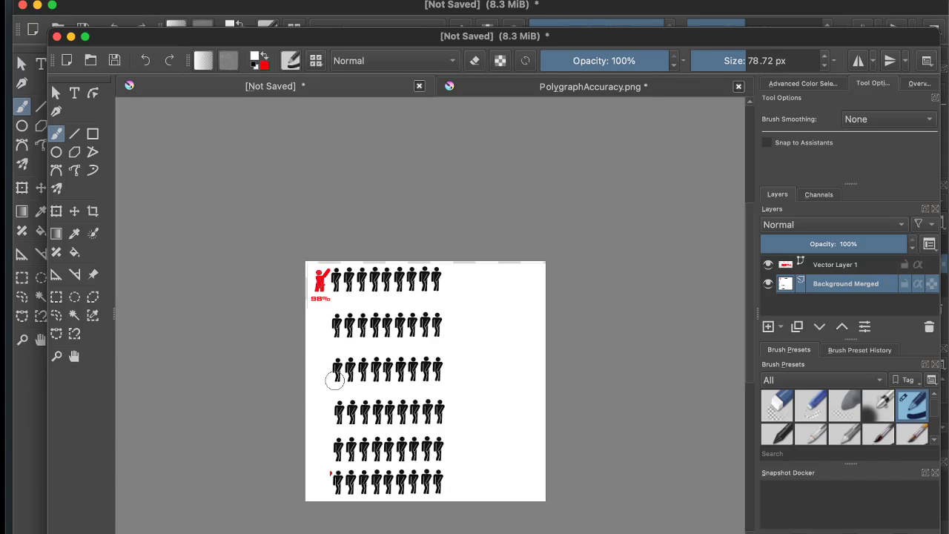
{"action": "scroll", "coordinate": [352, 394], "scroll_direction": "down", "scroll_amount": 1}
{"action": "scroll", "coordinate": [353, 397], "scroll_direction": "up", "scroll_amount": 2}
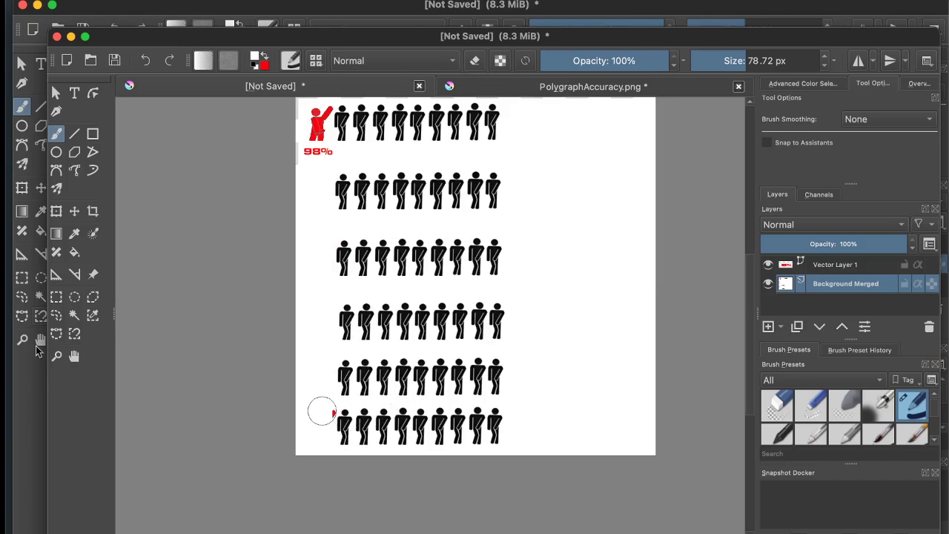
- On the Background Merged layer, select the black figures from the second column onward and clear the area to white
{"action": "left_click", "coordinate": [22, 282]}
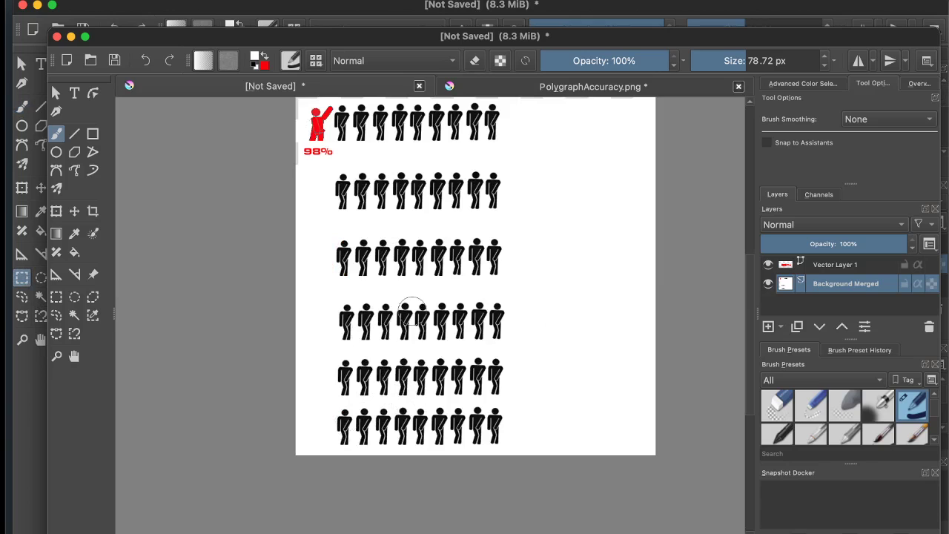
{"action": "left_click", "coordinate": [57, 296]}
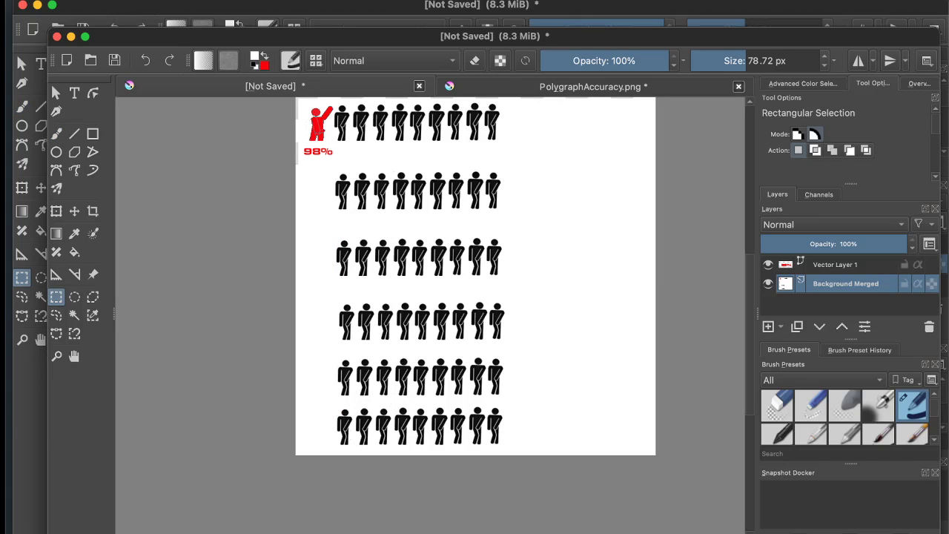
{"action": "scroll", "coordinate": [543, 113], "scroll_direction": "down", "scroll_amount": 2}
{"action": "scroll", "coordinate": [543, 113], "scroll_direction": "up", "scroll_amount": 1}
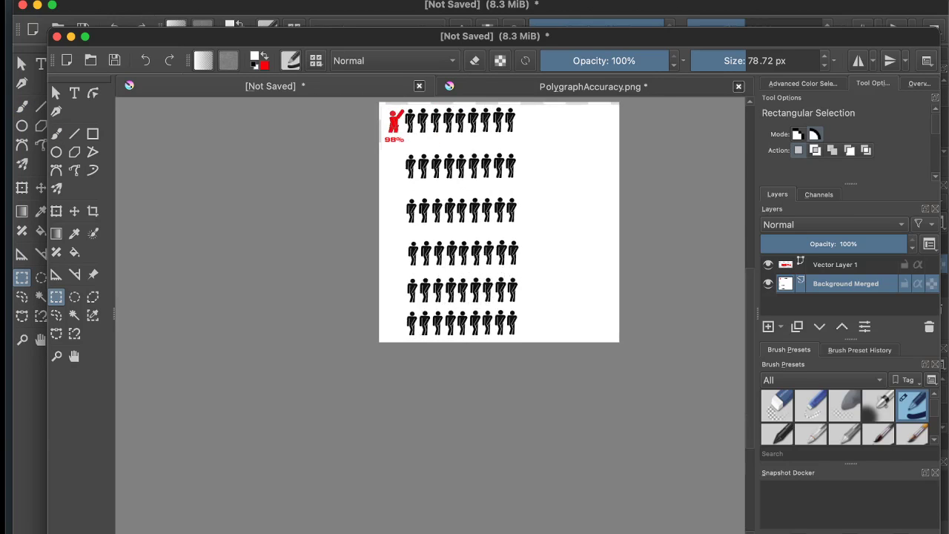
{"action": "scroll", "coordinate": [549, 141], "scroll_direction": "up", "scroll_amount": 2}
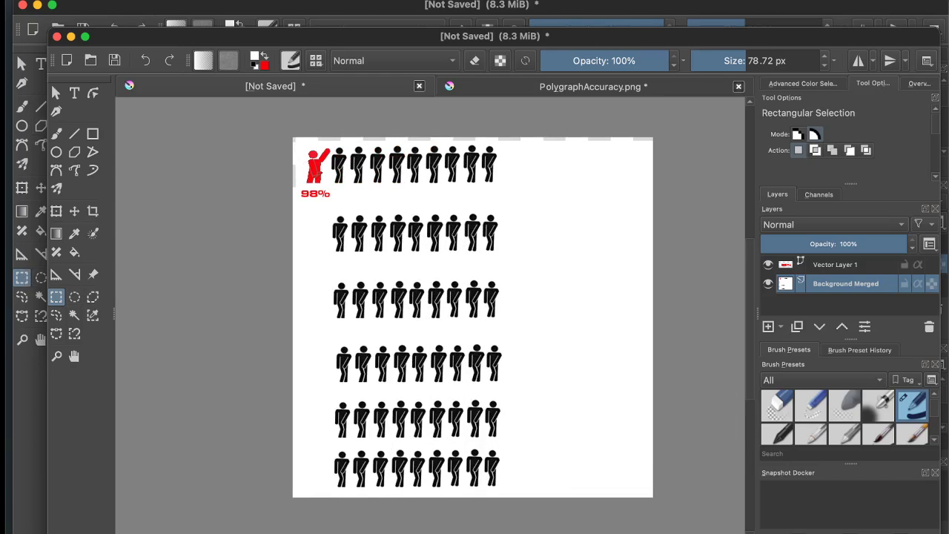
{"action": "left_click_drag", "start_coordinate": [532, 125], "coordinate": [352, 512]}
{"action": "key", "text": "BackSpace"}
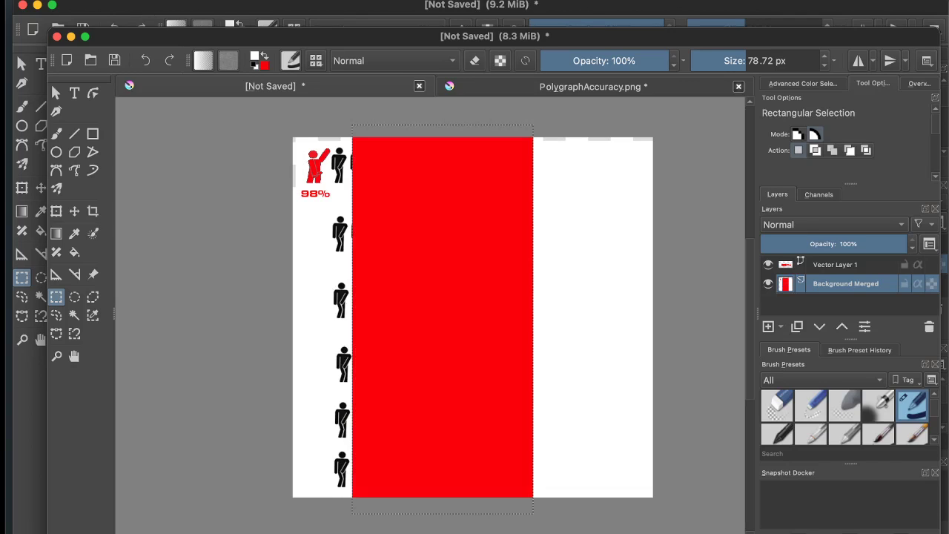
{"action": "key", "text": "super+z"}
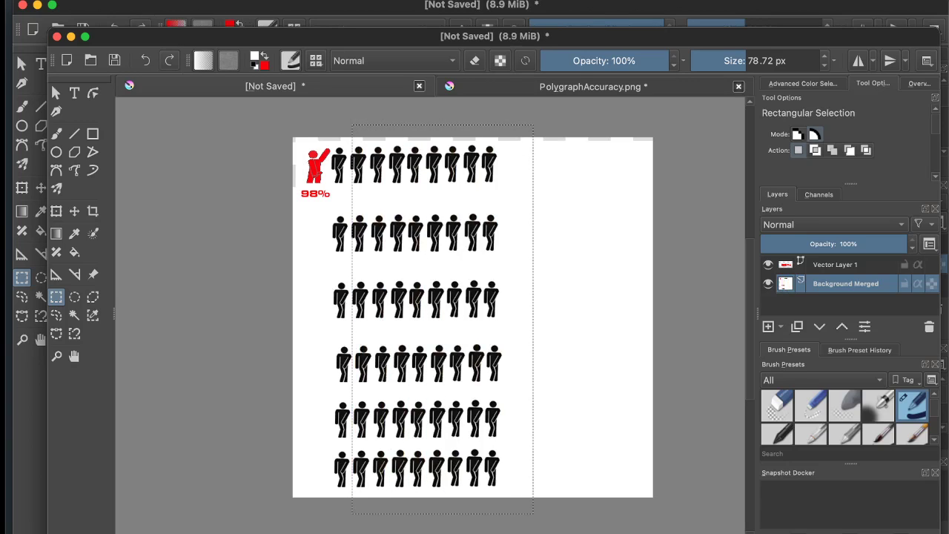
{"action": "key", "text": "x"}
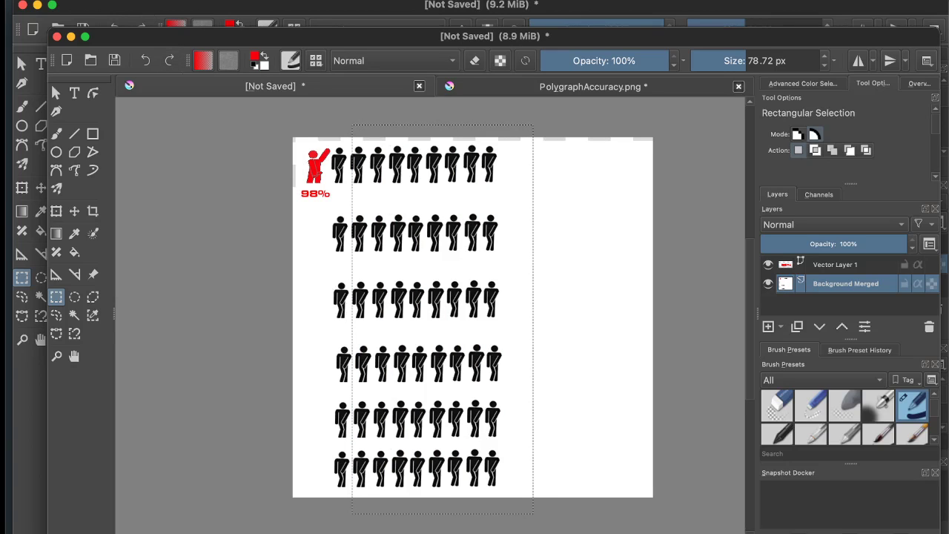
{"action": "key", "text": "Delete"}
- Clear the selection around the emptied columns and ready the brush
{"action": "key", "text": "plus"}
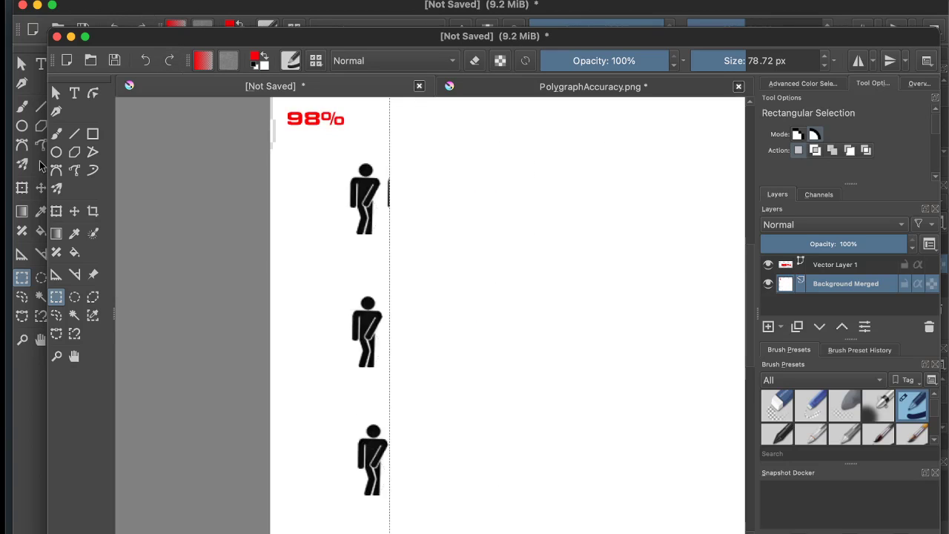
{"action": "scroll", "coordinate": [317, 262], "scroll_direction": "down", "scroll_amount": 1}
{"action": "scroll", "coordinate": [317, 263], "scroll_direction": "up", "scroll_amount": 2}
{"action": "left_click", "coordinate": [26, 109]}
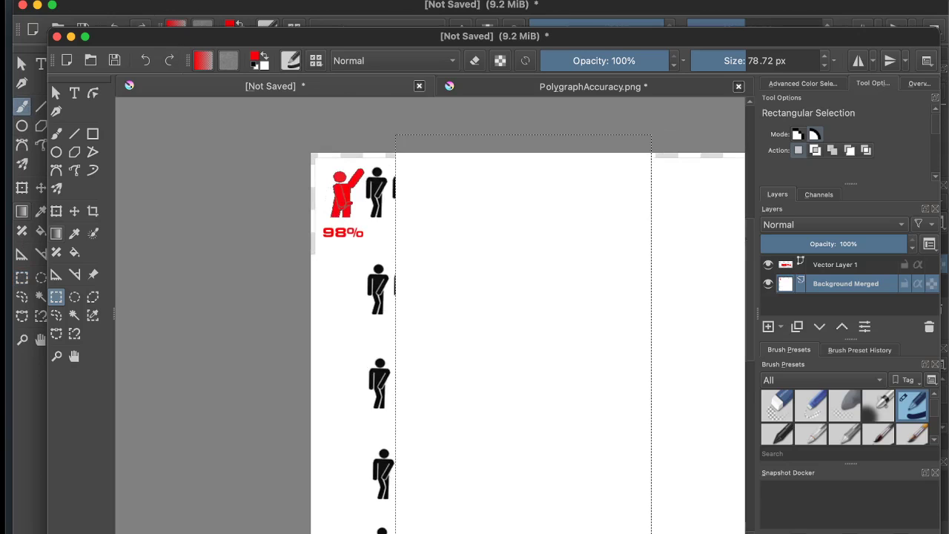
{"action": "key", "text": "b"}
{"action": "left_click", "coordinate": [268, 0]}
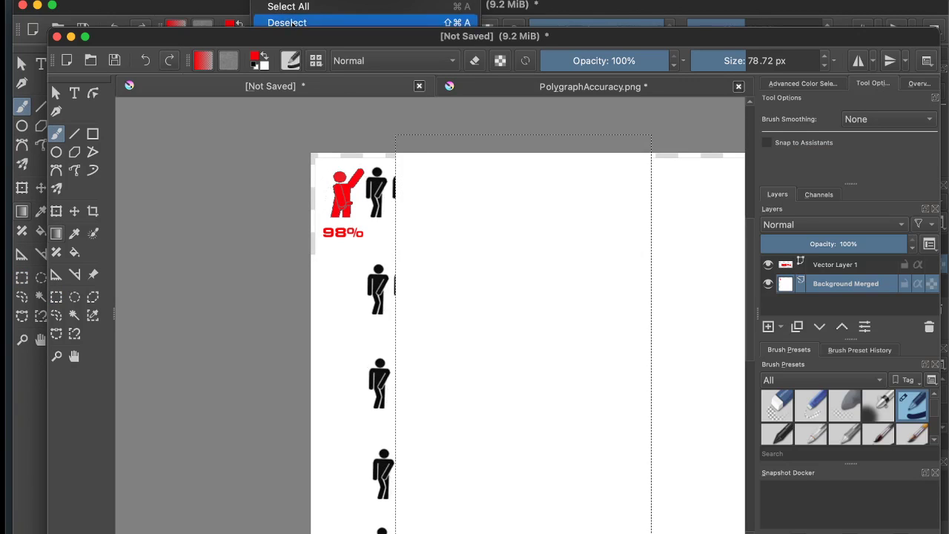
{"action": "left_click", "coordinate": [293, 22]}
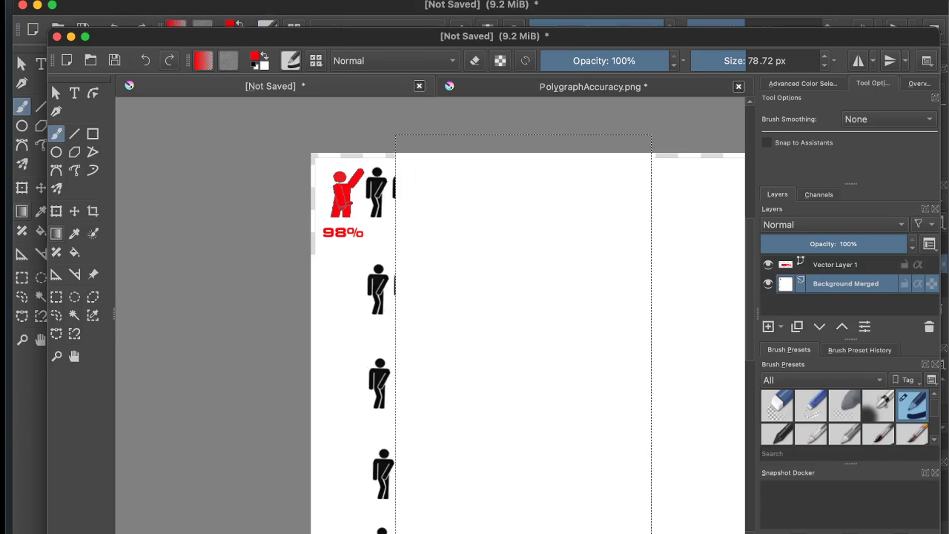
{"action": "key", "text": "super+shift+a"}
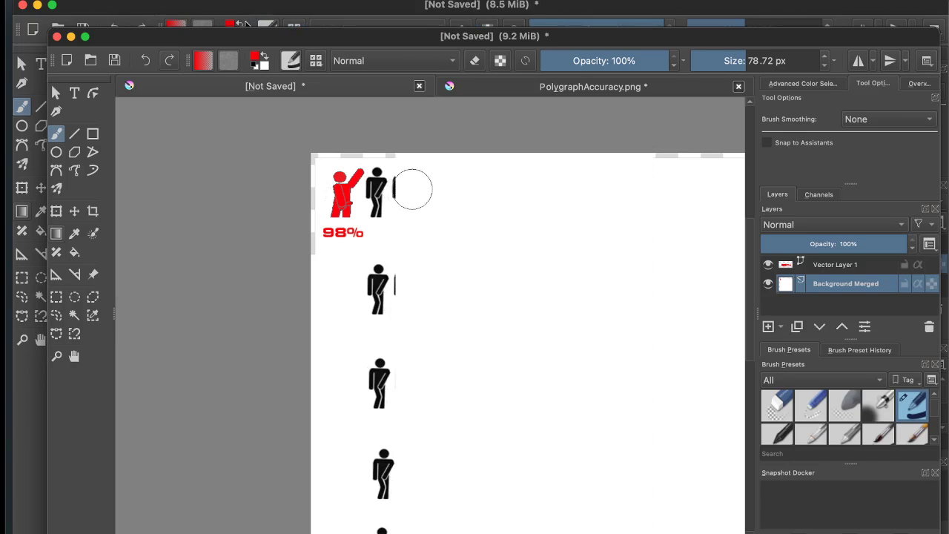
- Paint white over the leftover fragment beside the first-row black figure and the transparent patches along the canvas's edges
{"action": "left_click", "coordinate": [412, 189]}
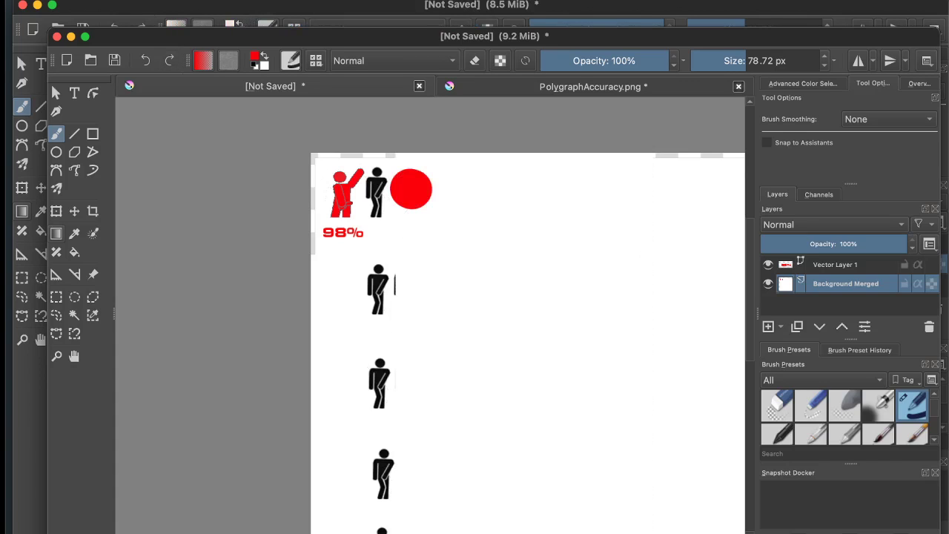
{"action": "key", "text": "x"}
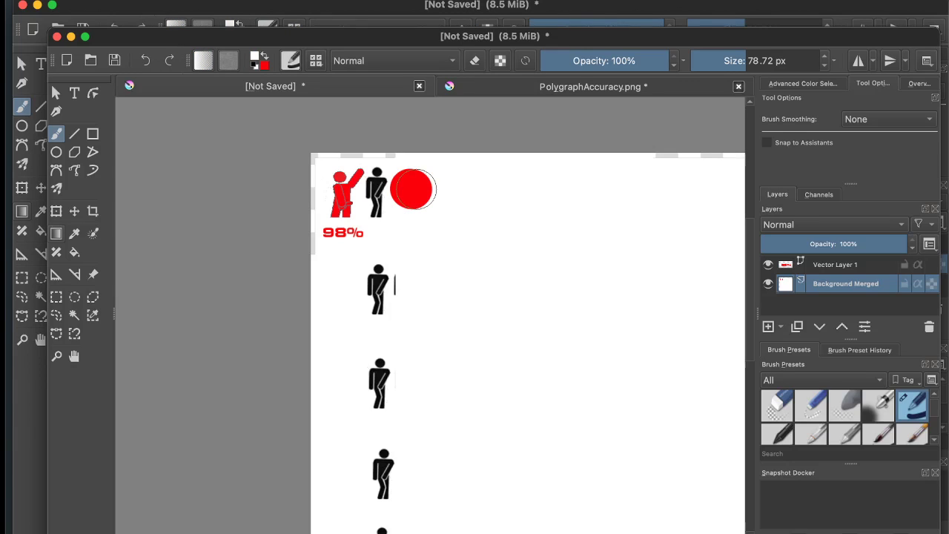
{"action": "left_click", "coordinate": [412, 189]}
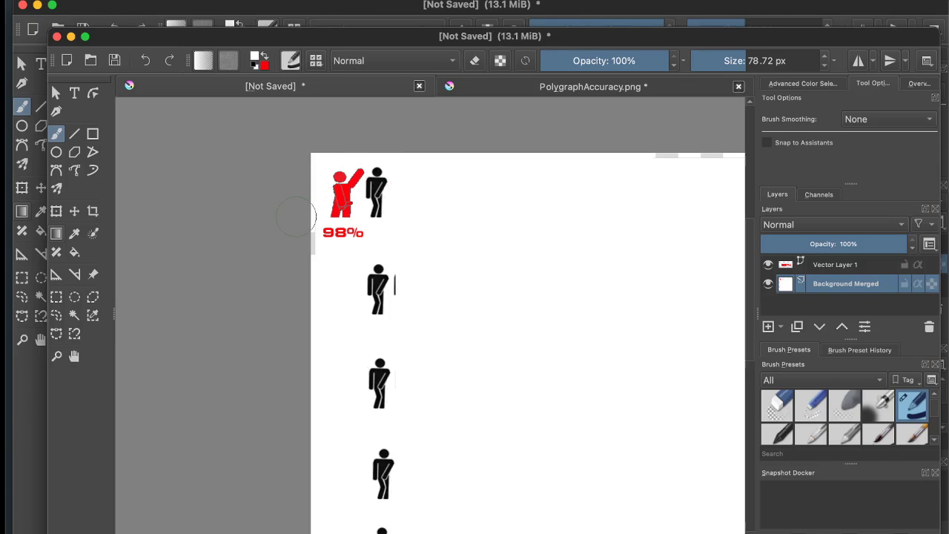
{"action": "scroll", "coordinate": [561, 137], "scroll_direction": "down", "scroll_amount": 4}
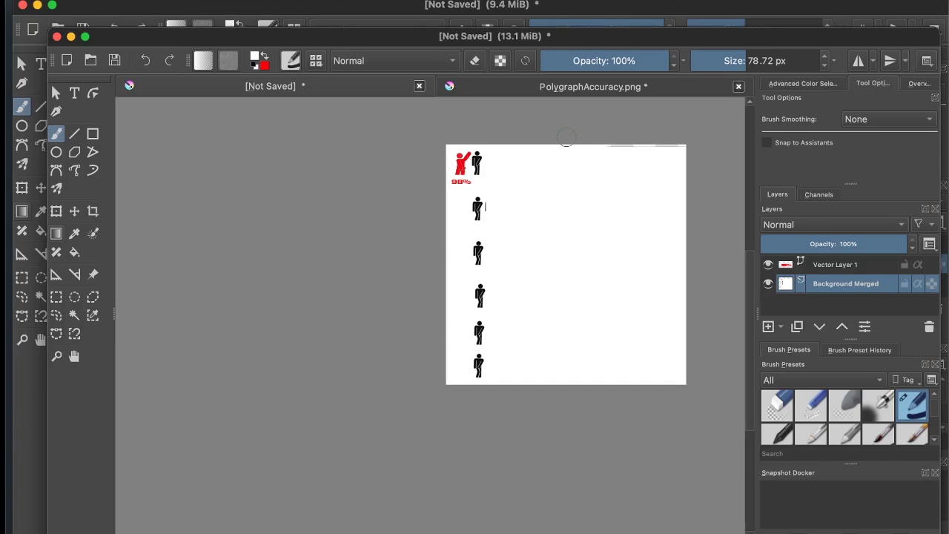
{"action": "scroll", "coordinate": [615, 119], "scroll_direction": "up", "scroll_amount": 2}
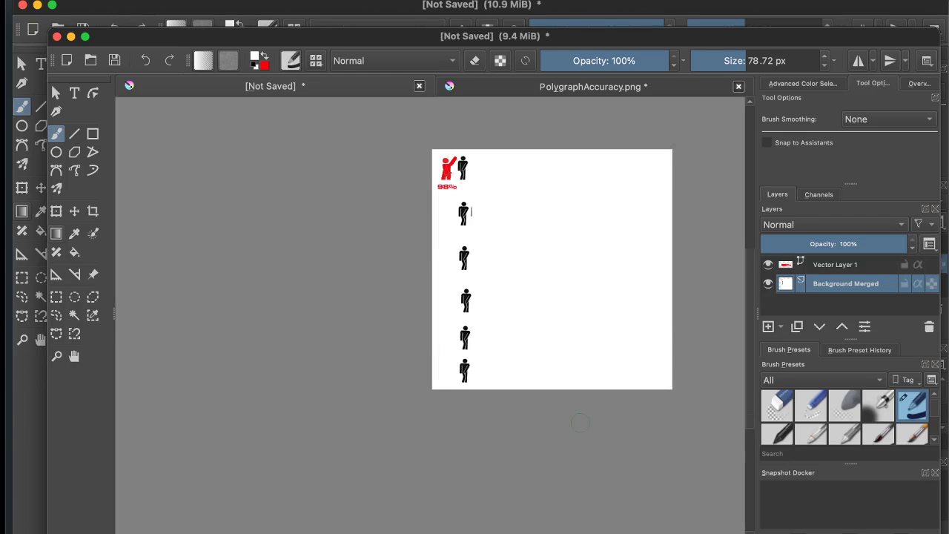
- Paint white over the leftover black line beside the second-row figure
{"action": "scroll", "coordinate": [516, 254], "scroll_direction": "up", "scroll_amount": 3}
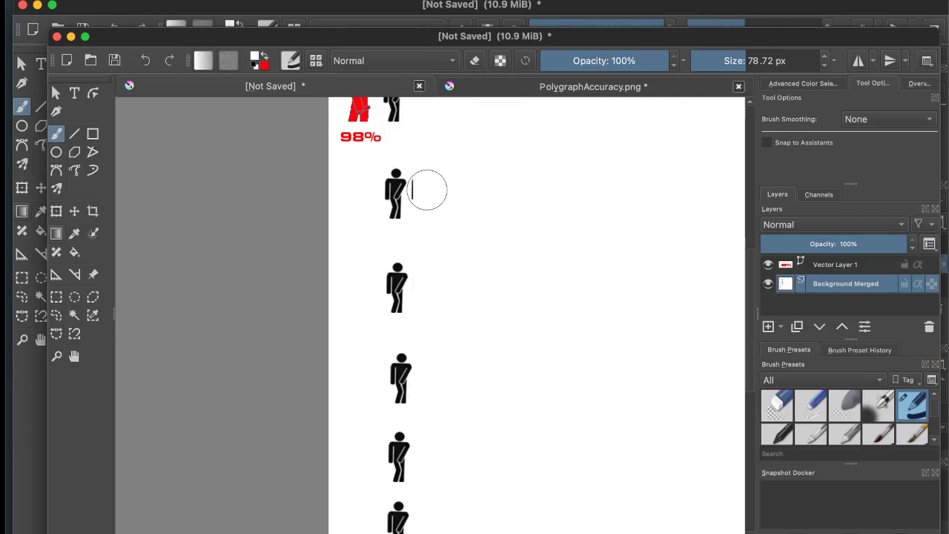
{"action": "scroll", "coordinate": [404, 201], "scroll_direction": "down", "scroll_amount": 5}
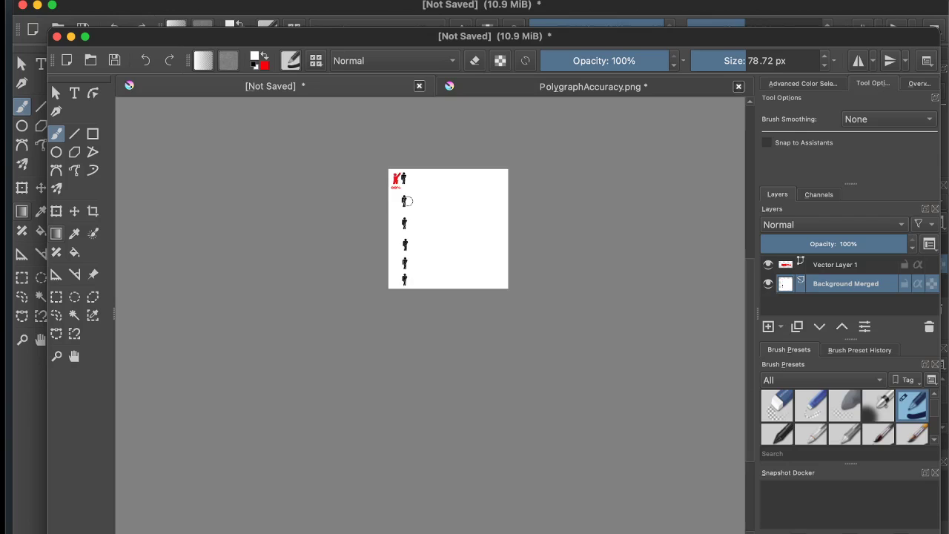
{"action": "scroll", "coordinate": [407, 201], "scroll_direction": "up", "scroll_amount": 3}
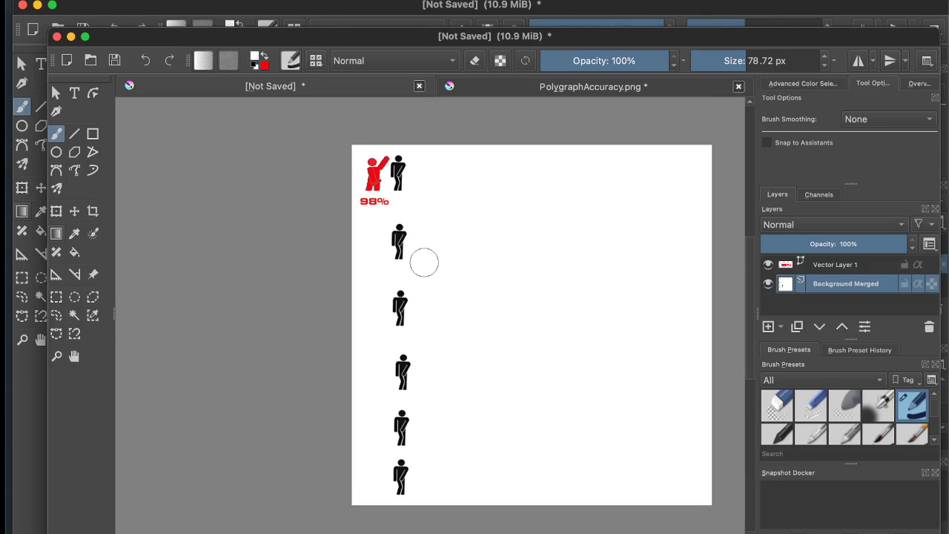
{"action": "scroll", "coordinate": [424, 260], "scroll_direction": "up", "scroll_amount": 2}
{"action": "scroll", "coordinate": [425, 260], "scroll_direction": "up", "scroll_amount": 3}
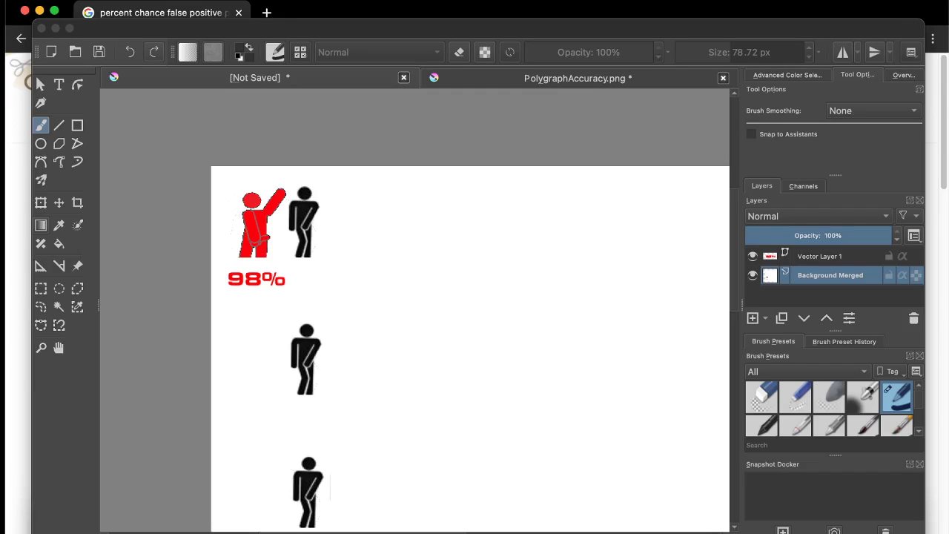
- Switch from the browser to Krita and add the fas.org polygraph source URL as Eurostile text near the canvas's upper edge
{"action": "key", "text": "super+Tab"}
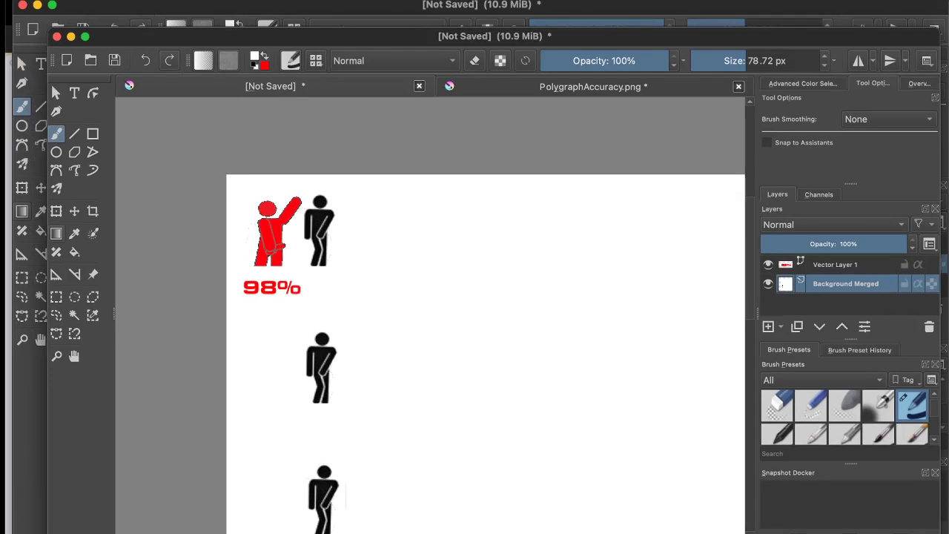
{"action": "mouse_move", "coordinate": [512, 279]}
{"action": "left_mouse_down"}
{"action": "mouse_move", "coordinate": [511, 290]}
{"action": "mouse_move", "coordinate": [384, 296]}
{"action": "mouse_move", "coordinate": [341, 261]}
{"action": "left_mouse_up"}
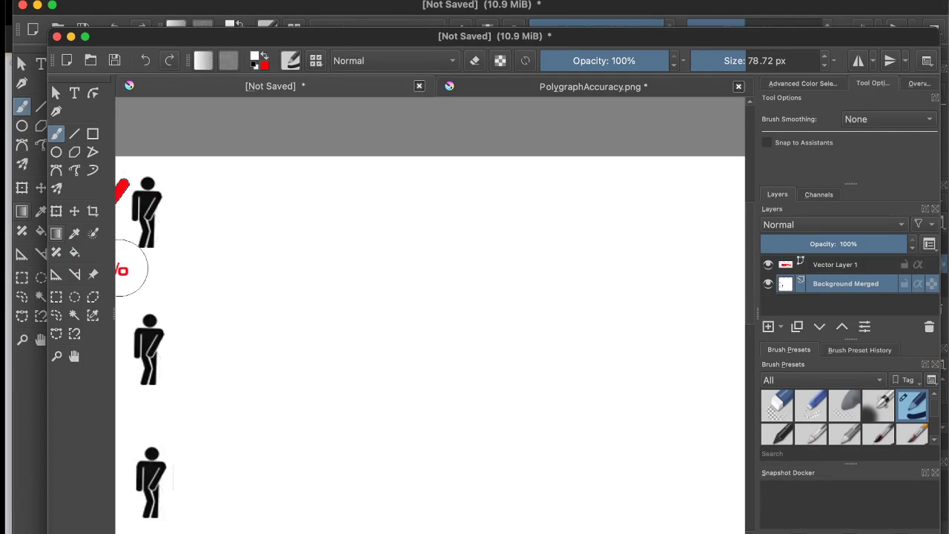
{"action": "left_click", "coordinate": [41, 64]}
{"action": "left_click", "coordinate": [74, 92]}
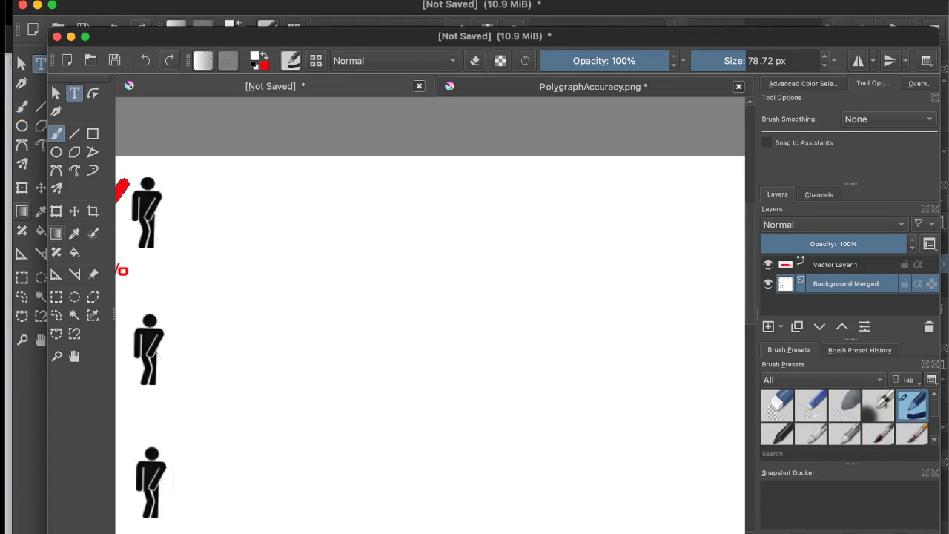
{"action": "left_click_drag", "start_coordinate": [416, 171], "coordinate": [690, 274]}
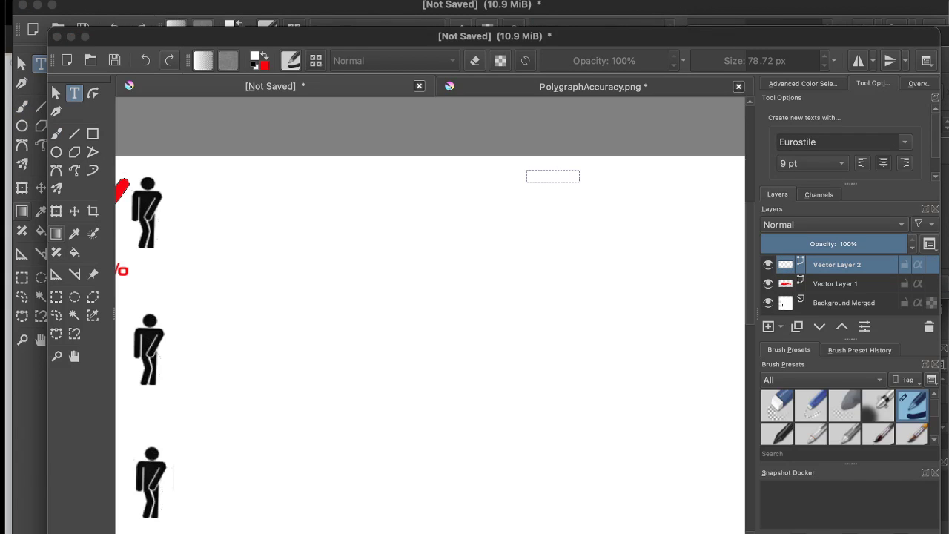
{"action": "left_click", "coordinate": [312, 16]}
{"action": "key", "text": "Escape"}
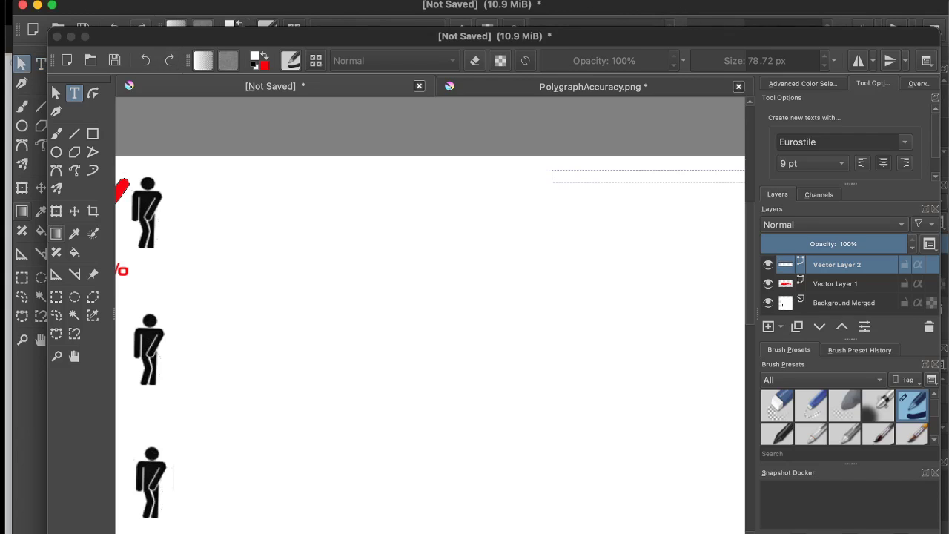
{"action": "key", "text": "Escape"}
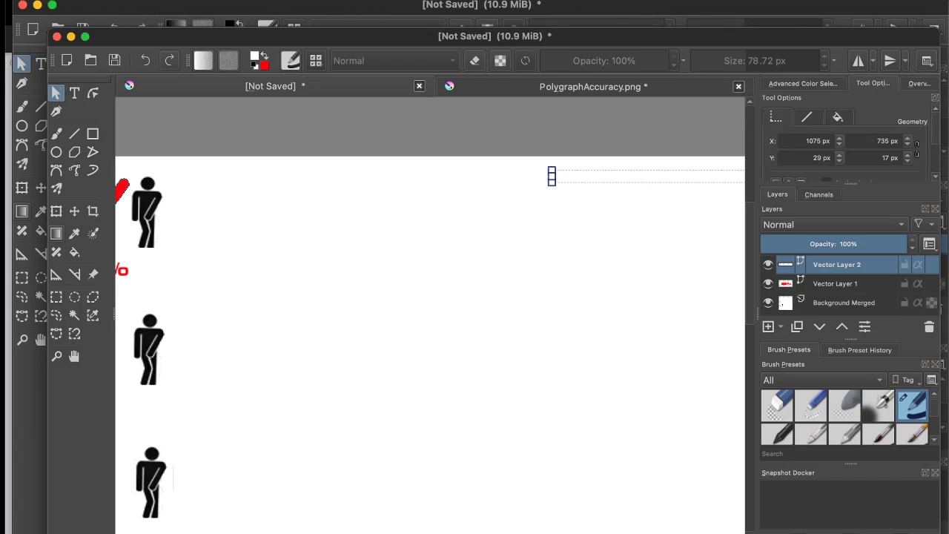
- Shift the URL text toward the canvas's left side and enlarge its lettering
{"action": "left_click_drag", "start_coordinate": [653, 177], "coordinate": [498, 180]}
{"action": "key", "text": "t"}
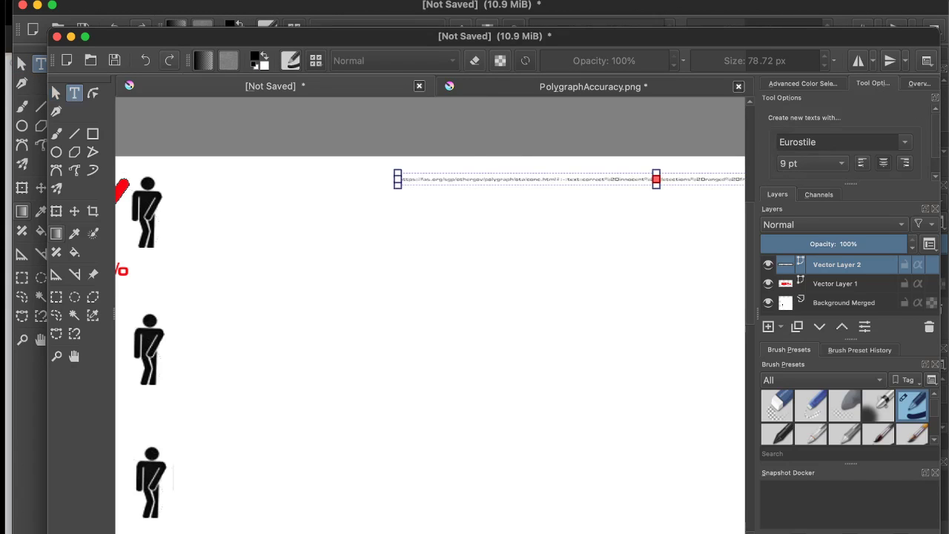
{"action": "key", "text": "Return"}
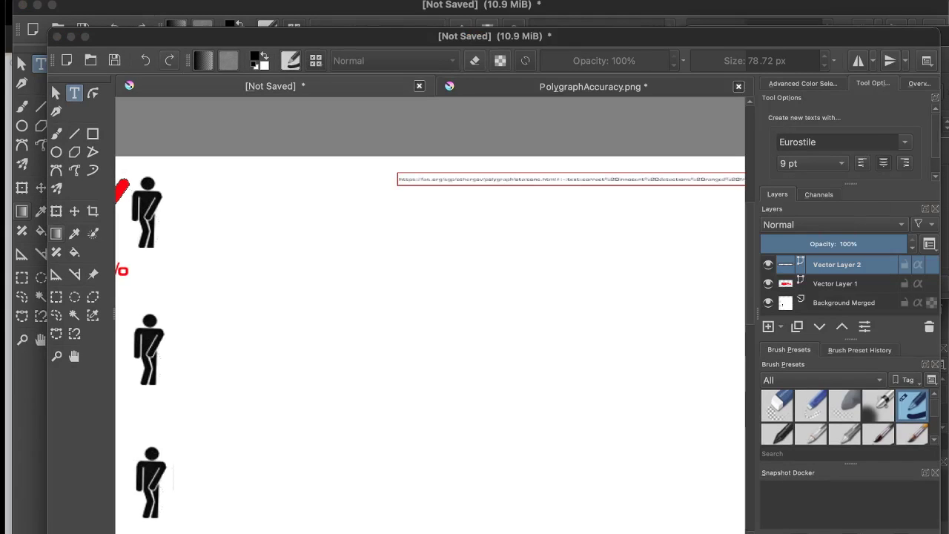
{"action": "key", "text": "super+s"}
{"action": "key", "text": "super+w"}
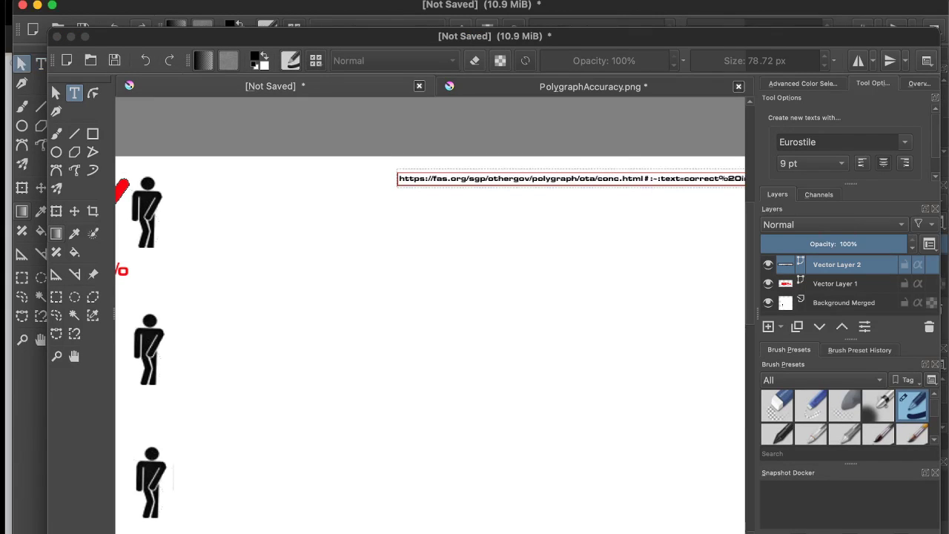
- Place the URL text along the canvas's top edge above the figures, at about X 578 px, Y 15 px, and reduce its lettering size
{"action": "left_click", "coordinate": [56, 93]}
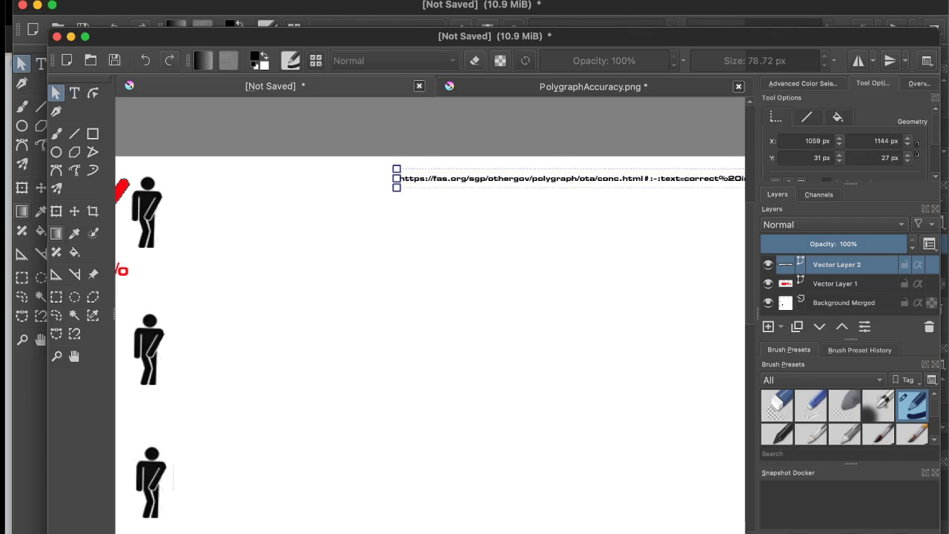
{"action": "left_click_drag", "start_coordinate": [548, 179], "coordinate": [327, 166]}
{"action": "left_click_drag", "start_coordinate": [578, 166], "coordinate": [490, 168]}
{"action": "scroll", "coordinate": [333, 238], "scroll_direction": "down", "scroll_amount": 2}
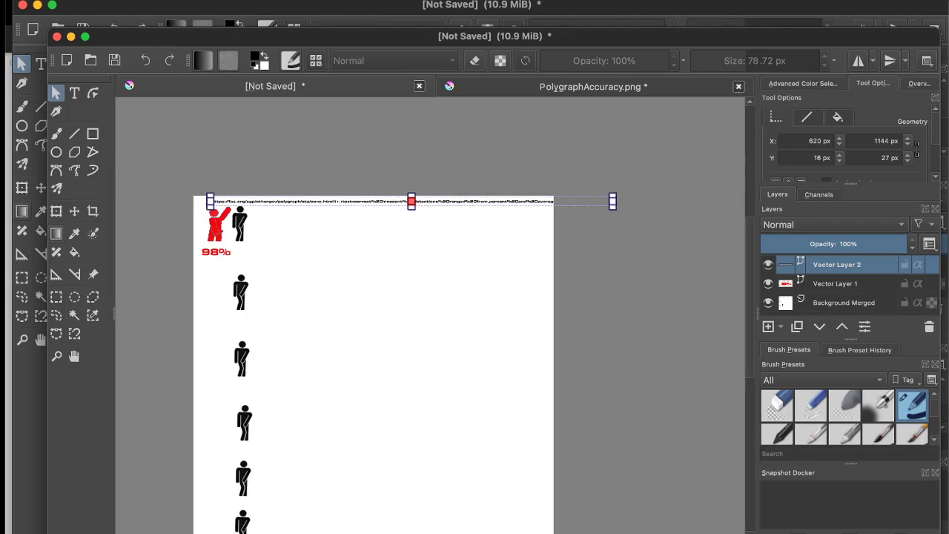
{"action": "scroll", "coordinate": [412, 201], "scroll_direction": "up", "scroll_amount": 2}
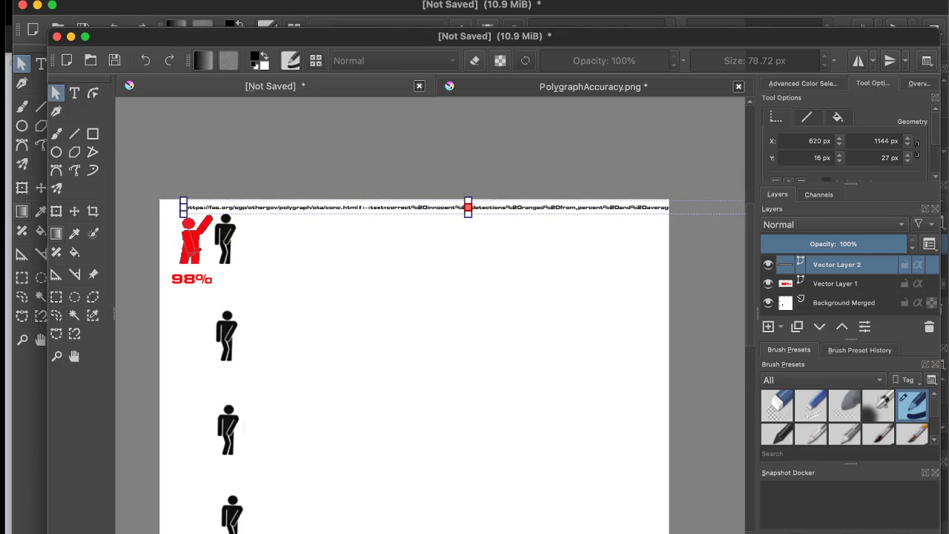
{"action": "left_click_drag", "start_coordinate": [477, 211], "coordinate": [456, 210]}
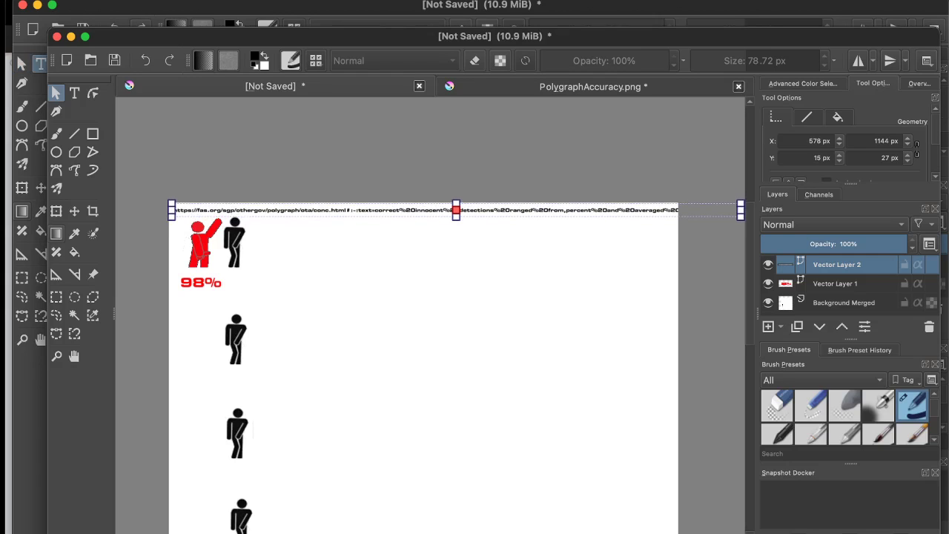
{"action": "double_click", "coordinate": [456, 210]}
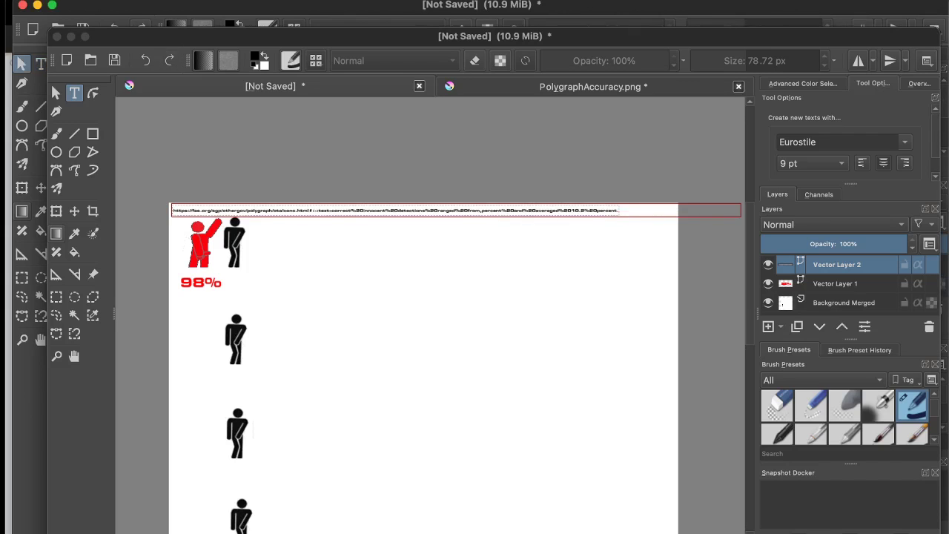
{"action": "left_click", "coordinate": [56, 93]}
{"action": "scroll", "coordinate": [430, 315], "scroll_direction": "left", "scroll_amount": 3}
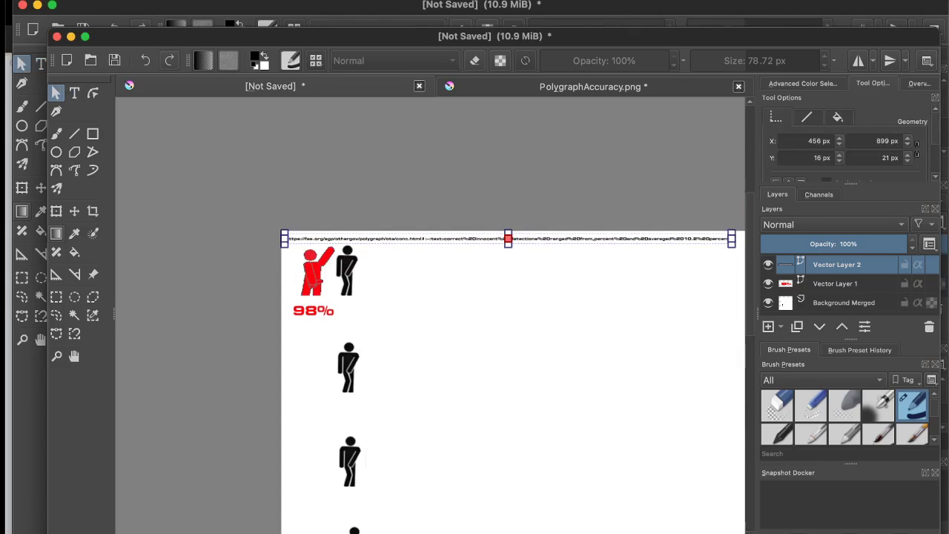
{"action": "scroll", "coordinate": [431, 315], "scroll_direction": "down", "scroll_amount": 1}
{"action": "key", "text": "super+Tab"}
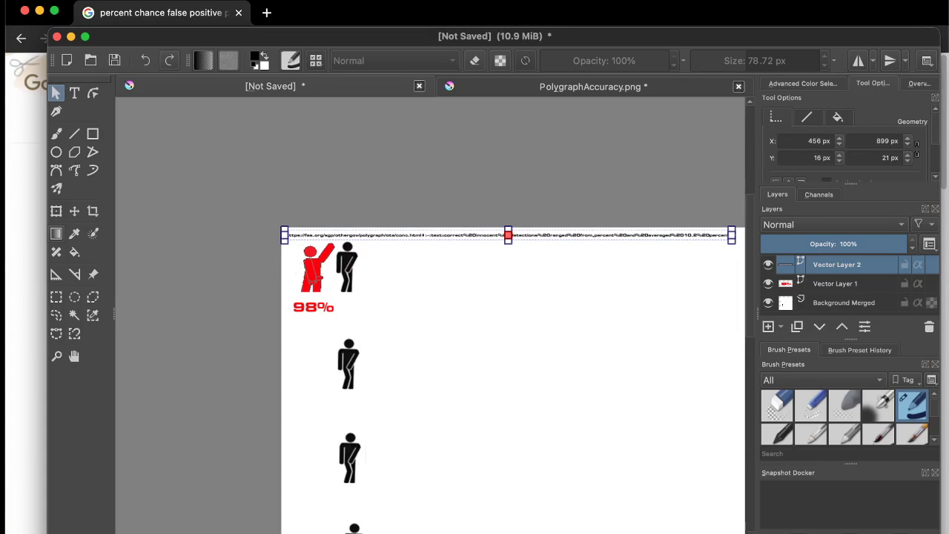
{"action": "left_click_drag", "start_coordinate": [494, 37], "coordinate": [479, 28]}
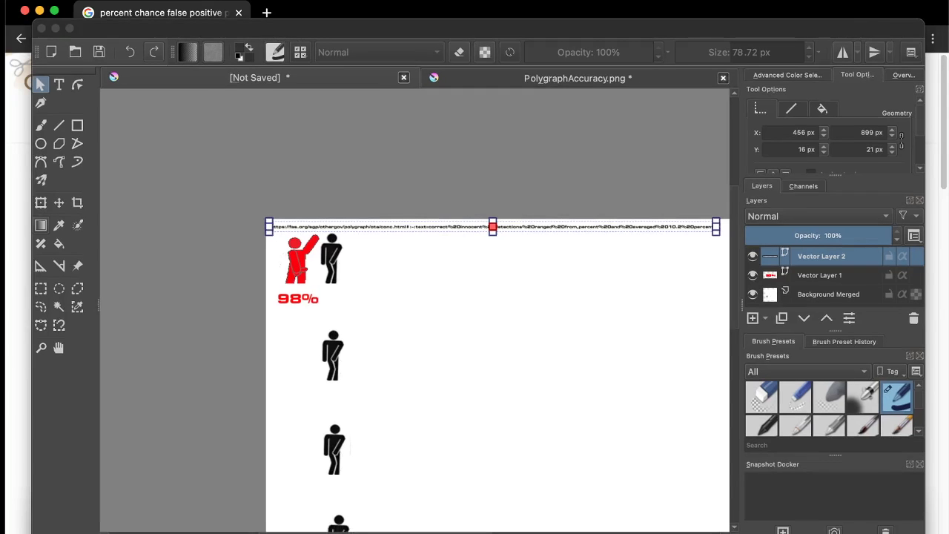
{"action": "key", "text": "super+Tab"}
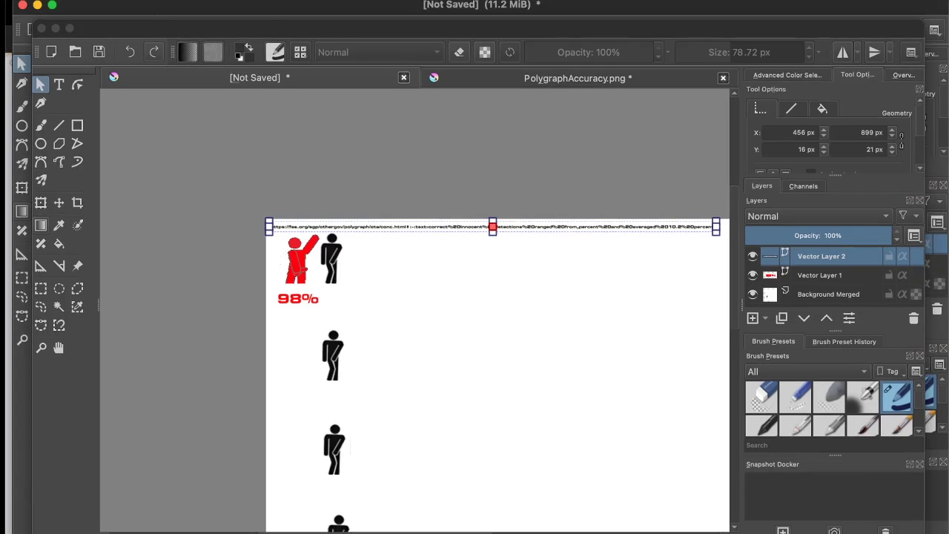
- Add the Eurostile text "76% of the time they find the innocent innocent / 24% Find the innocent Guilty" below the URL near the canvas's upper edge
{"action": "scroll", "coordinate": [487, 359], "scroll_direction": "up", "scroll_amount": 1}
{"action": "scroll", "coordinate": [504, 369], "scroll_direction": "up", "scroll_amount": 1}
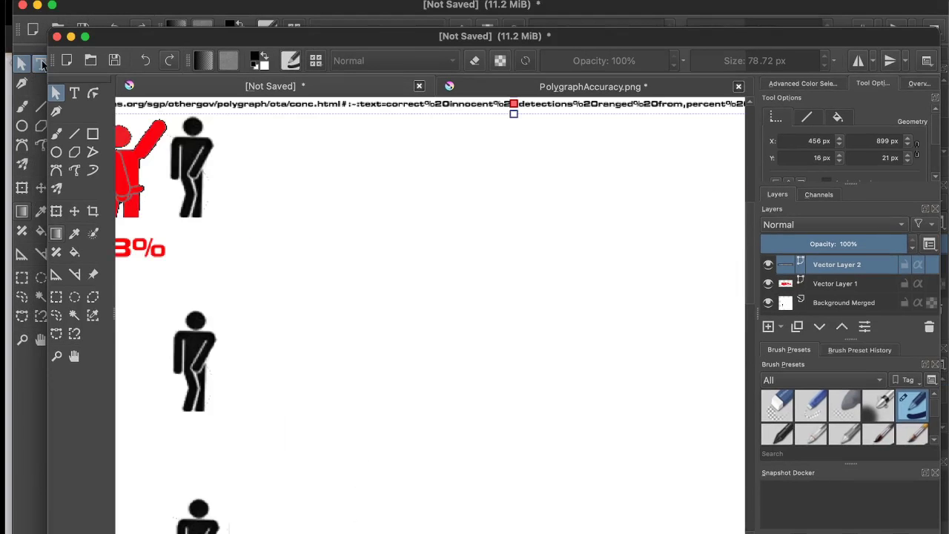
{"action": "left_click", "coordinate": [40, 65]}
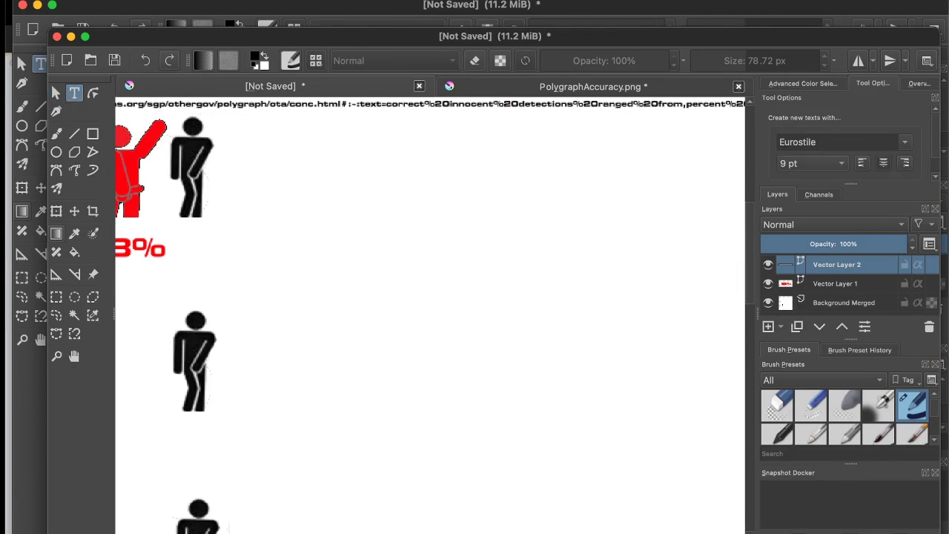
{"action": "left_click_drag", "start_coordinate": [521, 127], "coordinate": [681, 318]}
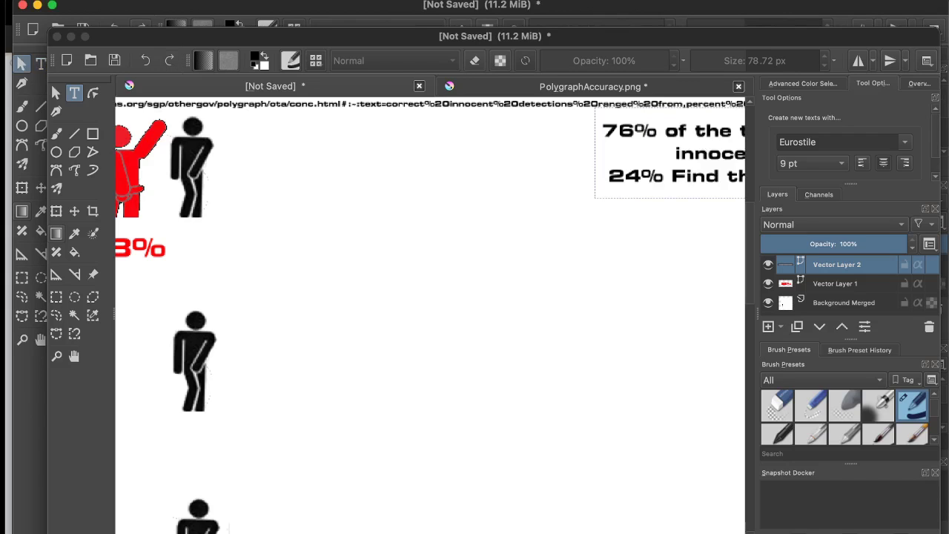
{"action": "left_click_drag", "start_coordinate": [682, 152], "coordinate": [584, 189]}
{"action": "scroll", "coordinate": [615, 187], "scroll_direction": "down", "scroll_amount": 3}
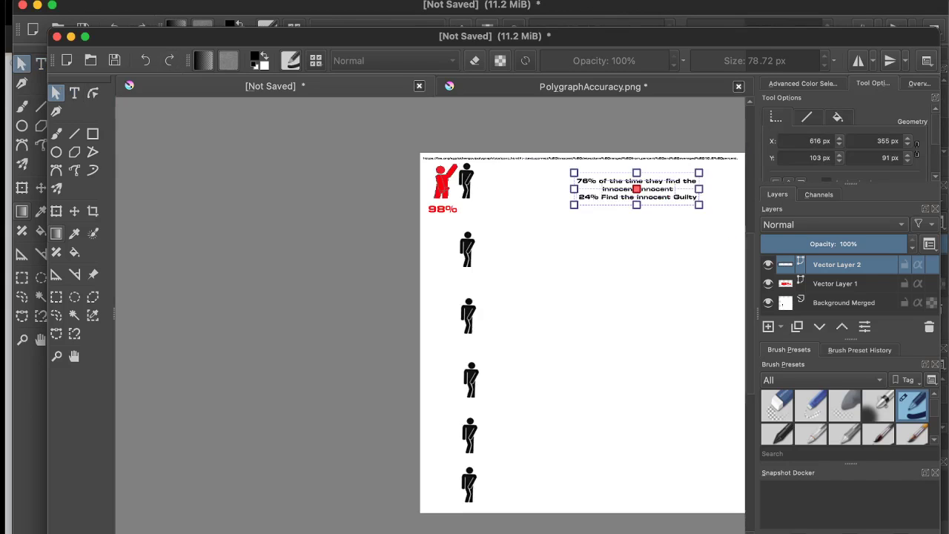
- Shift the 76%/24% explanation text farther right of the first-row figures, to about X 696 px, Y 101 px, and deselect it
{"action": "scroll", "coordinate": [673, 256], "scroll_direction": "up", "scroll_amount": 3}
{"action": "scroll", "coordinate": [680, 258], "scroll_direction": "down", "scroll_amount": 2}
{"action": "scroll", "coordinate": [678, 277], "scroll_direction": "down", "scroll_amount": 2}
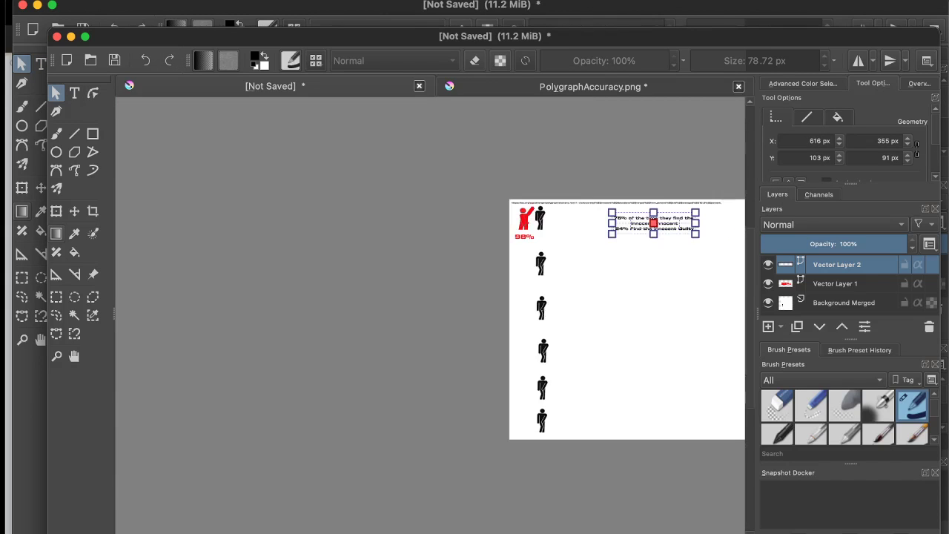
{"action": "scroll", "coordinate": [679, 277], "scroll_direction": "up", "scroll_amount": 2}
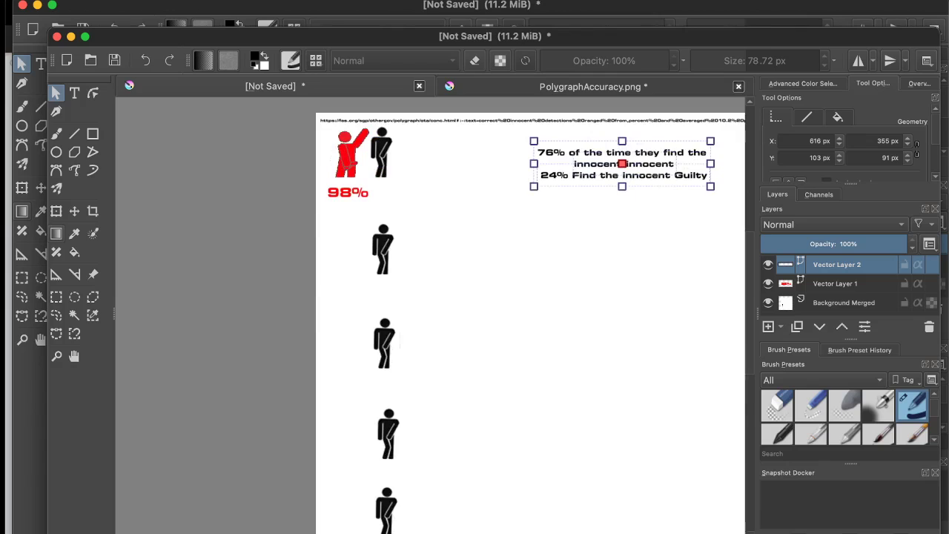
{"action": "scroll", "coordinate": [628, 289], "scroll_direction": "down", "scroll_amount": 3}
{"action": "key", "text": "ctrl+plus"}
{"action": "key", "text": "ctrl+plus"}
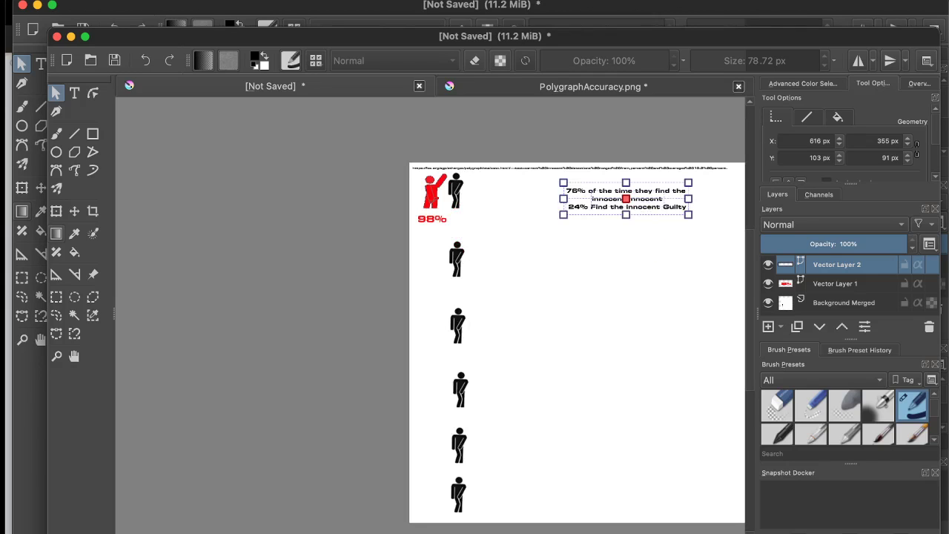
{"action": "left_click_drag", "start_coordinate": [626, 198], "coordinate": [654, 198]}
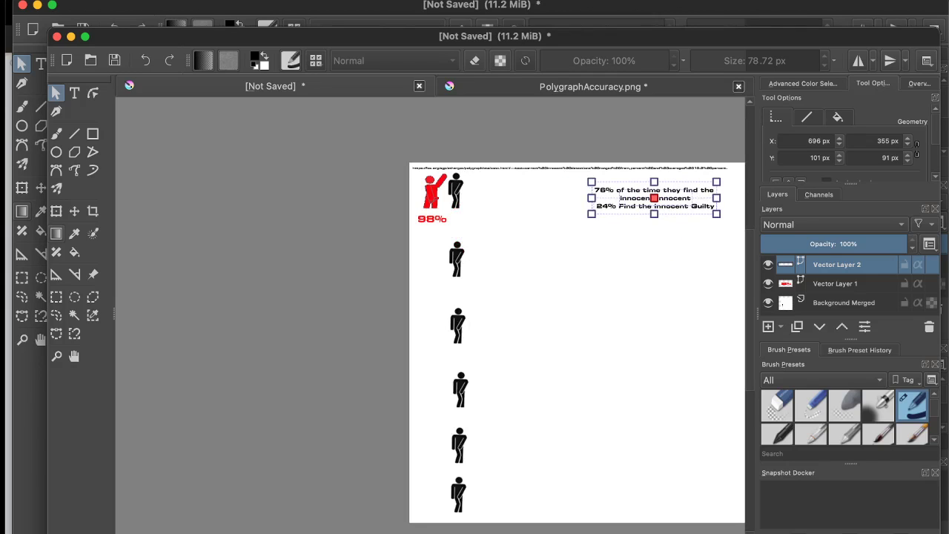
{"action": "scroll", "coordinate": [505, 217], "scroll_direction": "up", "scroll_amount": 1}
{"action": "left_click", "coordinate": [505, 217]}
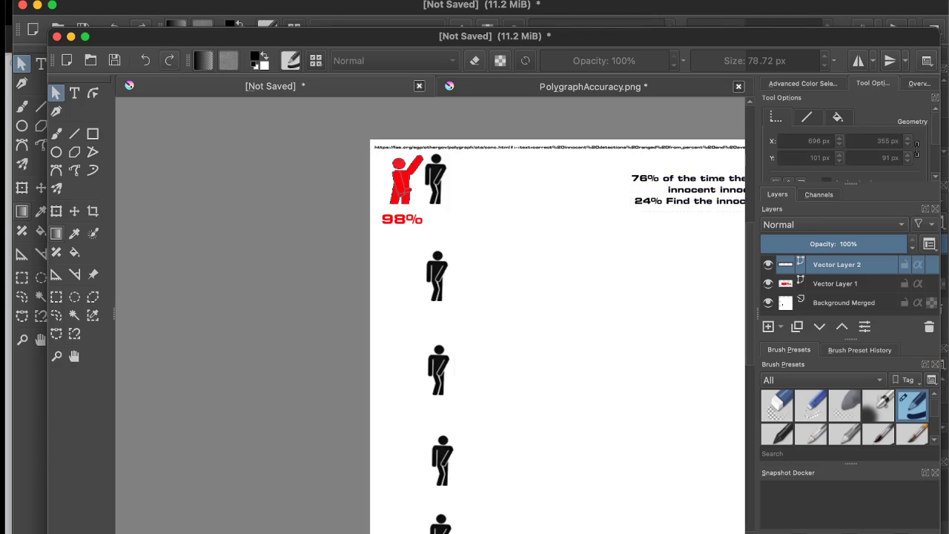
- Add the two-line Eurostile text "76% / First Time pass" to the right of the first-row figures
{"action": "scroll", "coordinate": [663, 313], "scroll_direction": "down", "scroll_amount": 2}
{"action": "scroll", "coordinate": [664, 312], "scroll_direction": "up", "scroll_amount": 2}
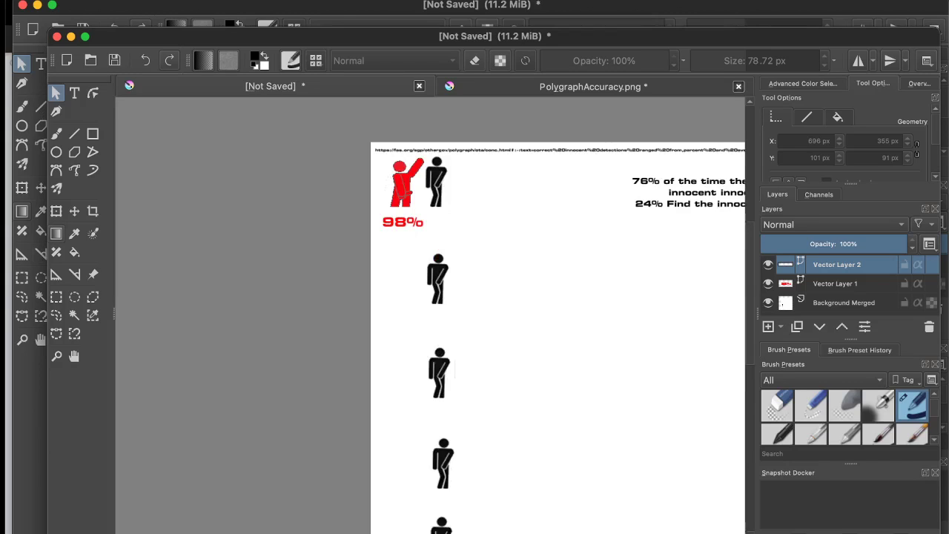
{"action": "key", "text": "t"}
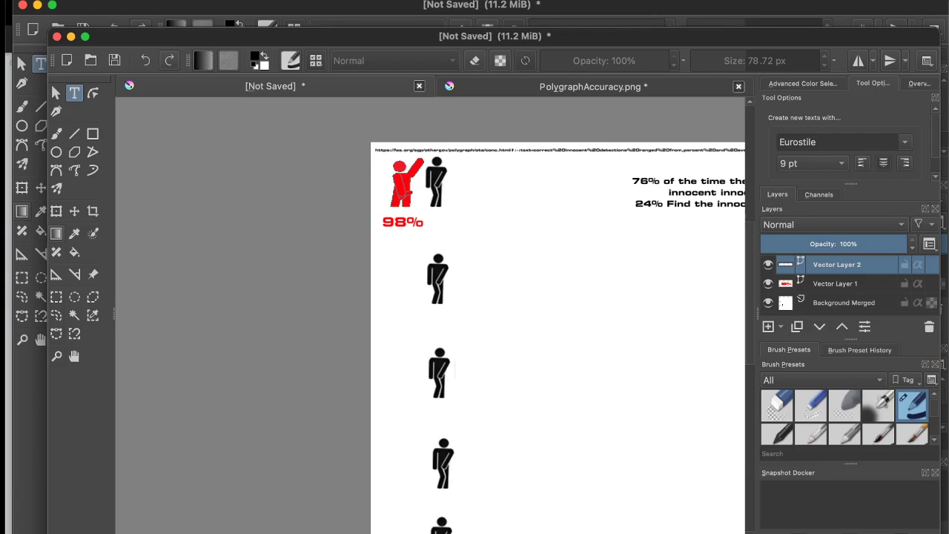
{"action": "left_click_drag", "start_coordinate": [447, 209], "coordinate": [531, 238]}
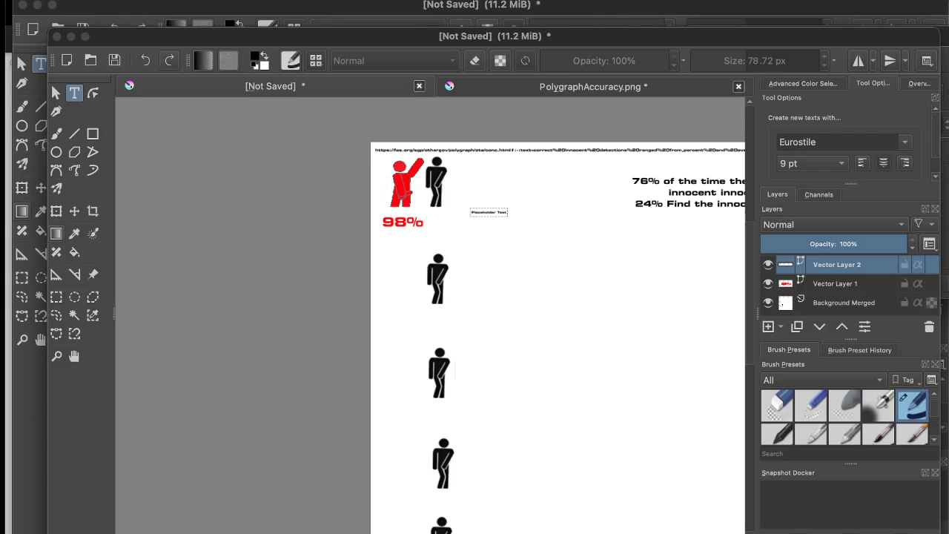
{"action": "left_click", "coordinate": [169, 60]}
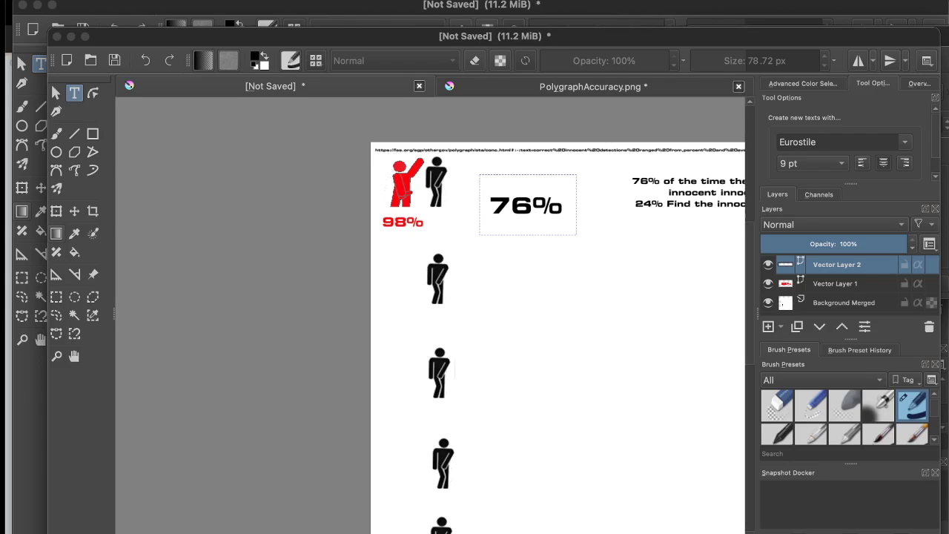
{"action": "key", "text": "super+s"}
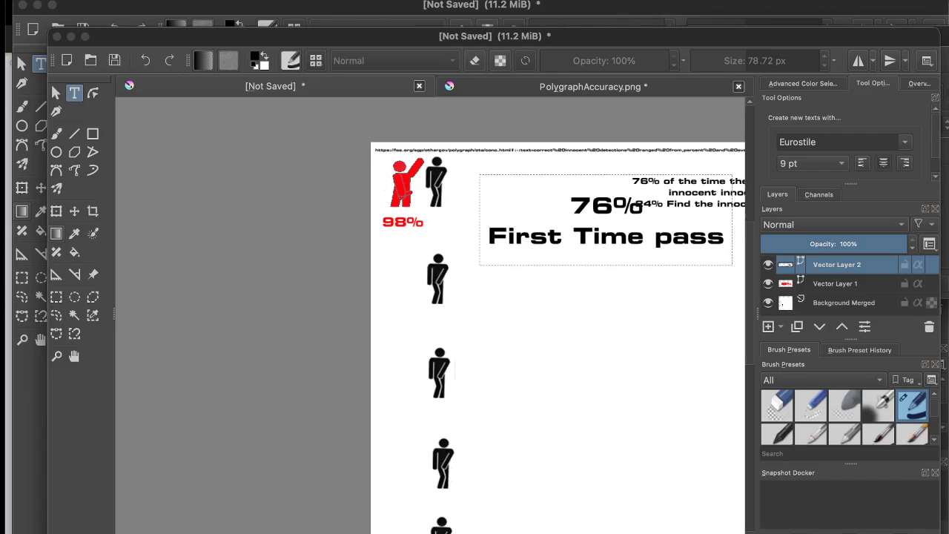
{"action": "key", "text": "Return"}
{"action": "key", "text": "Escape"}
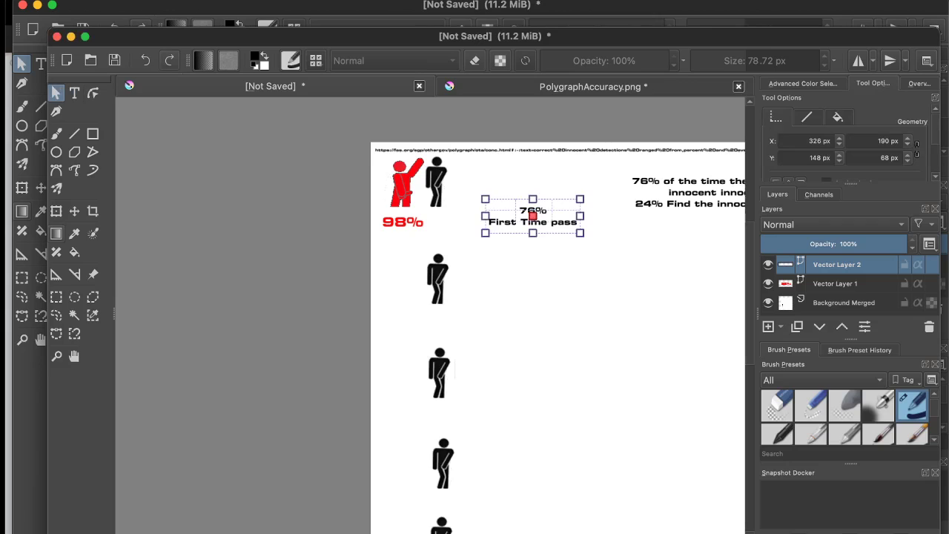
- Move the "First Time pass" text directly beside the first-row black figure, at about X 256 px, Y 99 px, and deselect it
{"action": "left_click_drag", "start_coordinate": [532, 215], "coordinate": [498, 191]}
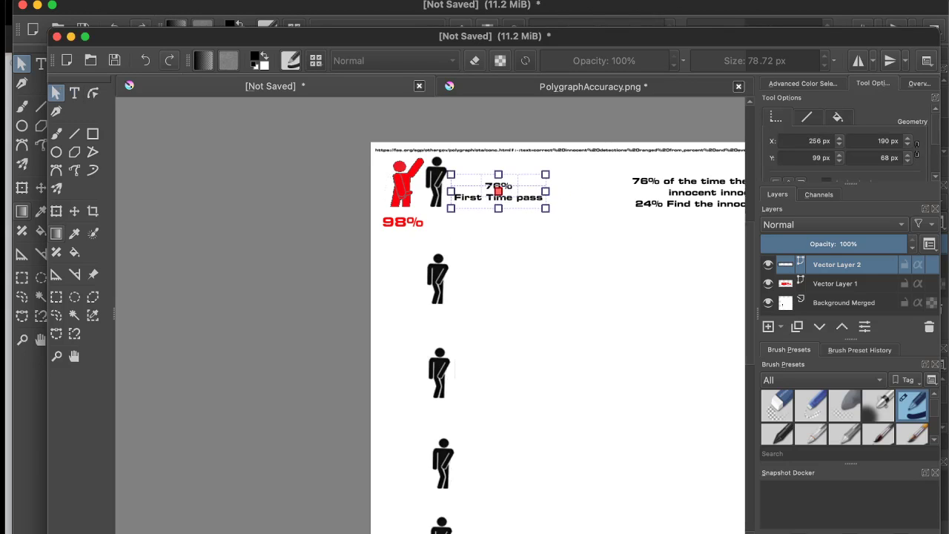
{"action": "left_click", "coordinate": [545, 253]}
{"action": "scroll", "coordinate": [666, 362], "scroll_direction": "down", "scroll_amount": 2}
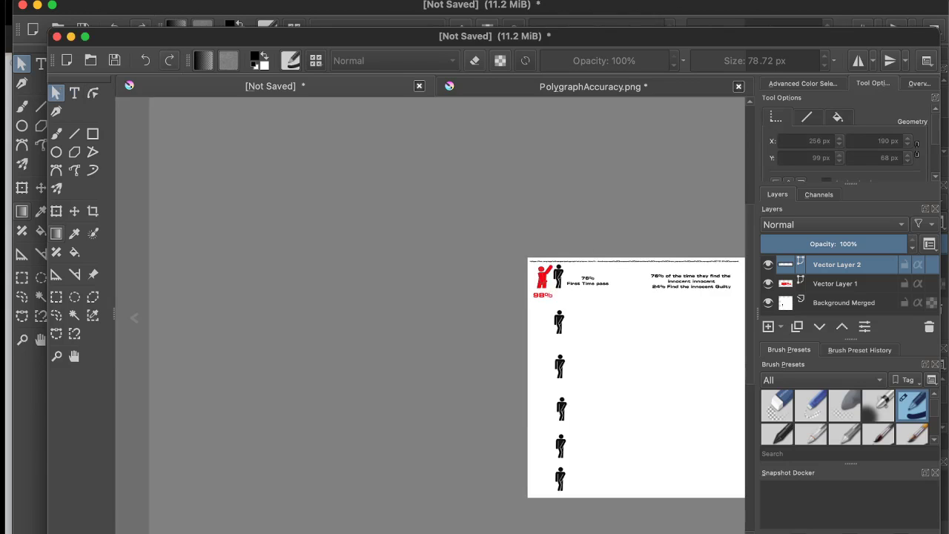
{"action": "scroll", "coordinate": [665, 360], "scroll_direction": "up", "scroll_amount": 2}
{"action": "scroll", "coordinate": [591, 343], "scroll_direction": "down", "scroll_amount": 1}
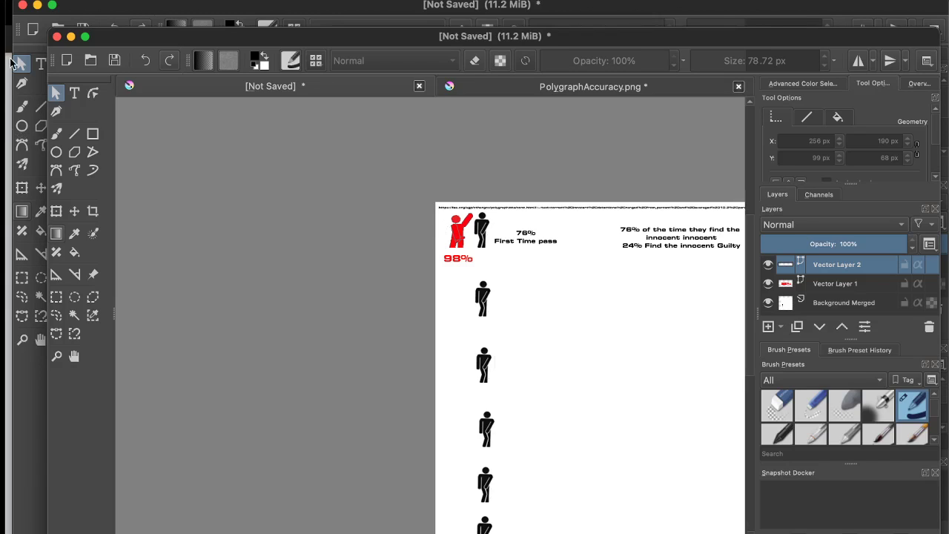
- Add the two-line Eurostile text "chance of Passing First AND second / 57.76%" to the right of the second-row figure
{"action": "scroll", "coordinate": [474, 317], "scroll_direction": "up", "scroll_amount": 2}
{"action": "left_click", "coordinate": [40, 64]}
{"action": "key", "text": "t"}
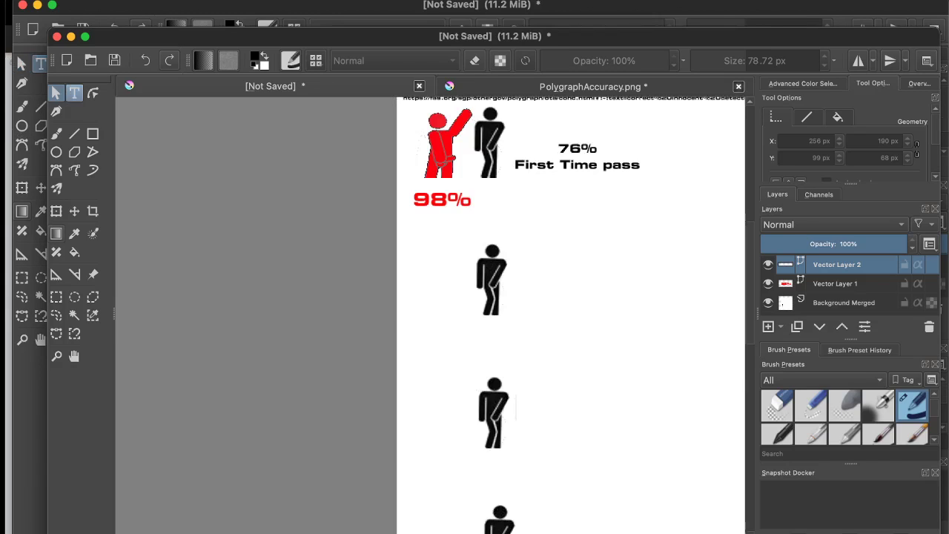
{"action": "left_click_drag", "start_coordinate": [528, 248], "coordinate": [669, 323]}
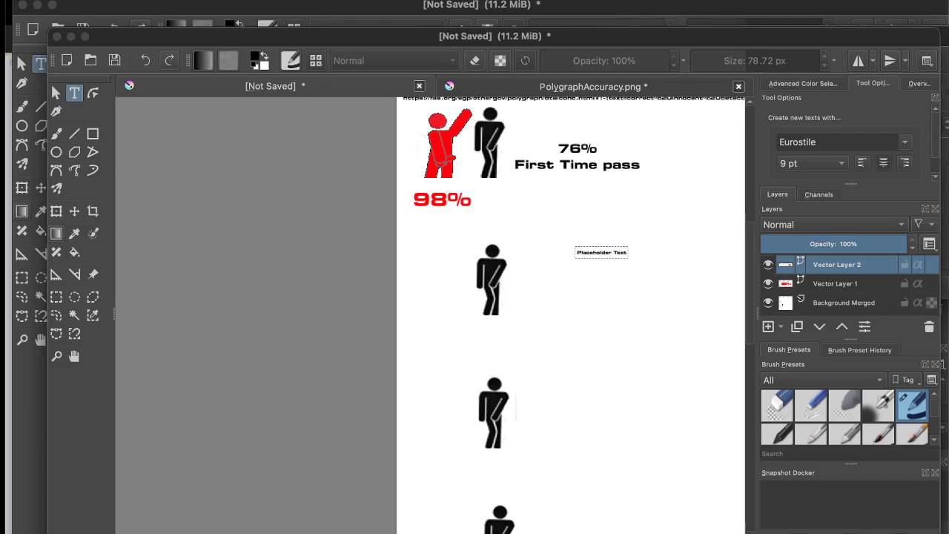
{"action": "left_click", "coordinate": [169, 60]}
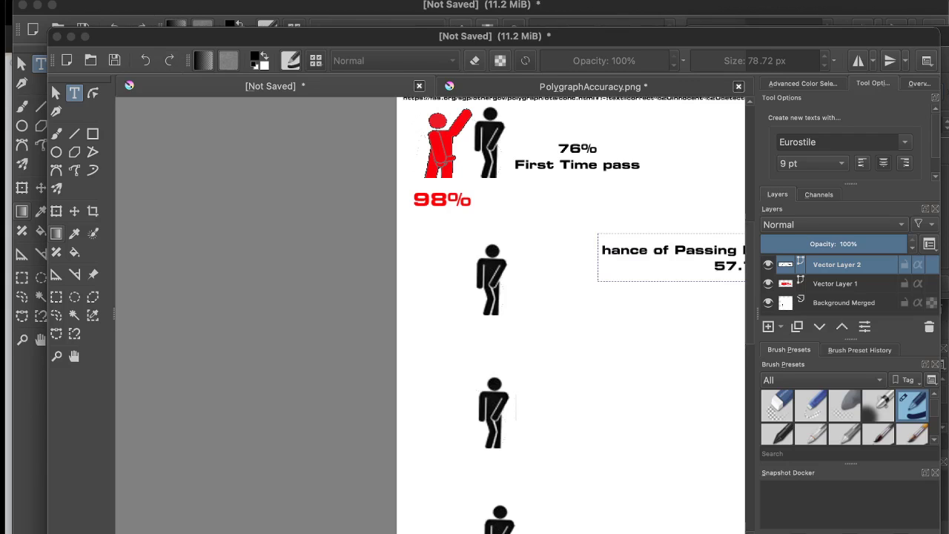
{"action": "key", "text": "ctrl+s"}
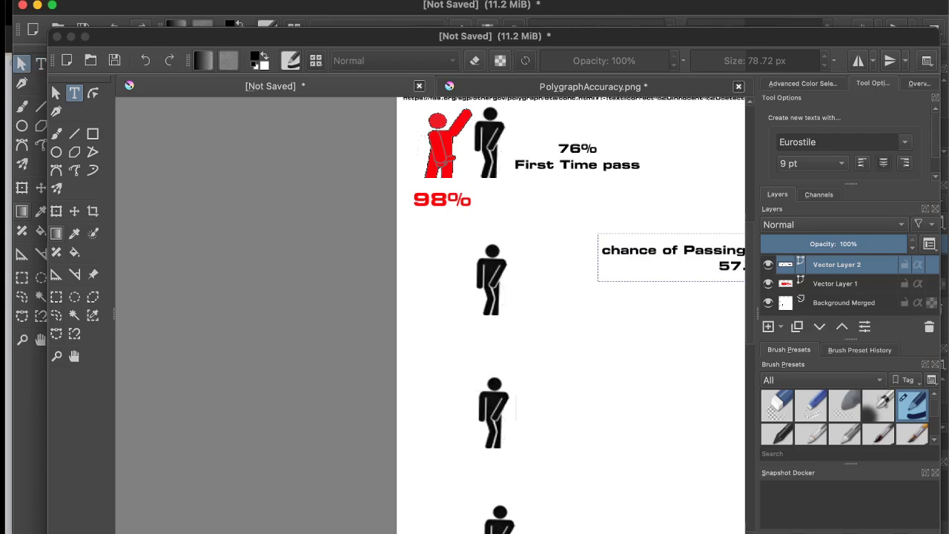
{"action": "left_click", "coordinate": [57, 93]}
- Move the "chance of Passing First AND second" text directly beside the second-row figure, at about X 380 px, Y 290 px, and deselect it
{"action": "scroll", "coordinate": [608, 305], "scroll_direction": "down", "scroll_amount": 1}
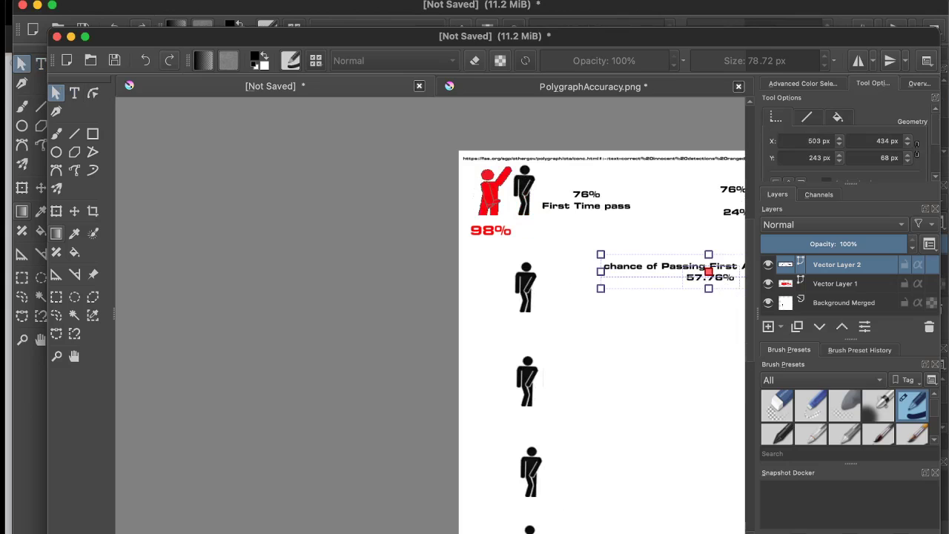
{"action": "mouse_move", "coordinate": [658, 272]}
{"action": "left_mouse_down"}
{"action": "mouse_move", "coordinate": [634, 283]}
{"action": "mouse_move", "coordinate": [663, 286]}
{"action": "mouse_move", "coordinate": [653, 286]}
{"action": "left_mouse_up"}
{"action": "scroll", "coordinate": [653, 287], "scroll_direction": "right", "scroll_amount": 5}
{"action": "scroll", "coordinate": [653, 287], "scroll_direction": "up", "scroll_amount": 1}
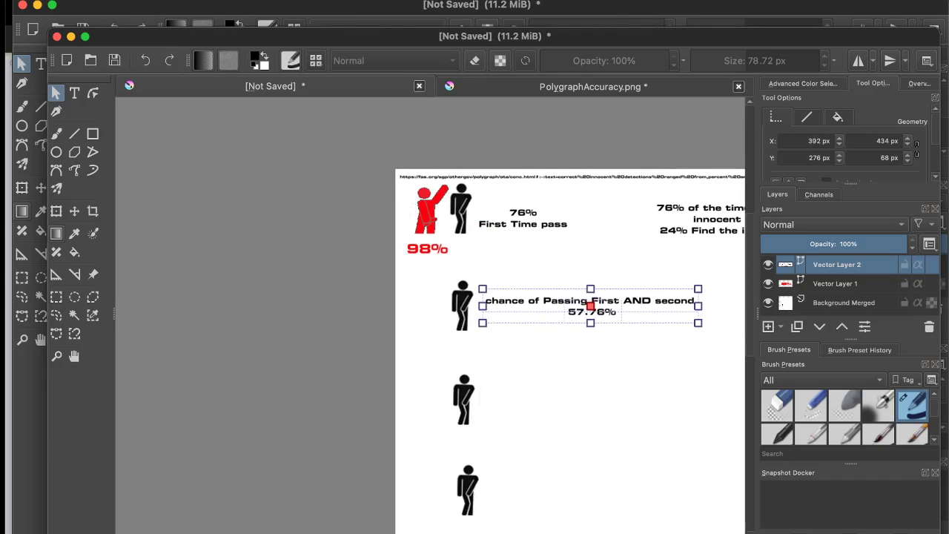
{"action": "scroll", "coordinate": [553, 335], "scroll_direction": "down", "scroll_amount": 1}
{"action": "scroll", "coordinate": [554, 335], "scroll_direction": "left", "scroll_amount": 1}
{"action": "left_click_drag", "start_coordinate": [567, 274], "coordinate": [559, 281]}
{"action": "key", "text": "Escape"}
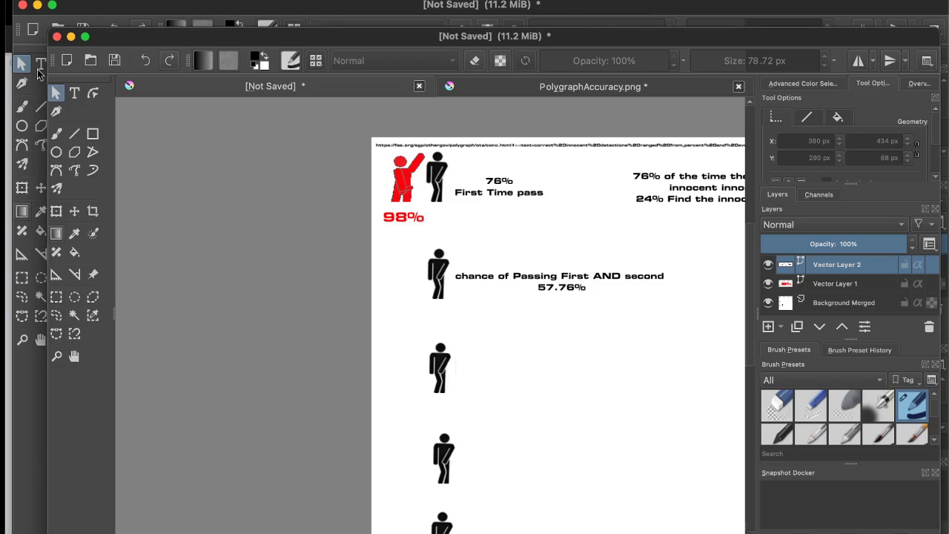
- Add the Eurostile text "43.8976 / Passing all three" and place it beside the third-row figure, at about X 318 px, Y 460 px
{"action": "left_click", "coordinate": [40, 67]}
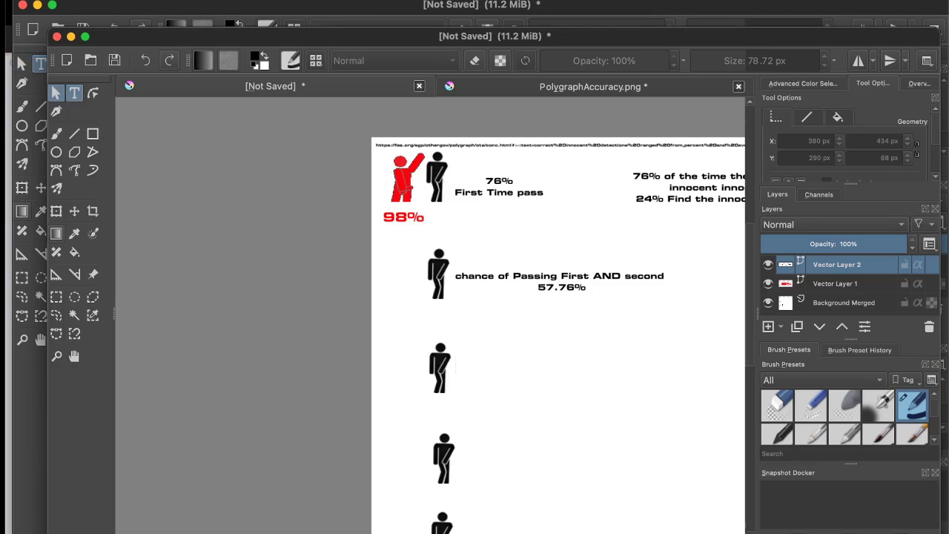
{"action": "left_click_drag", "start_coordinate": [458, 351], "coordinate": [659, 416]}
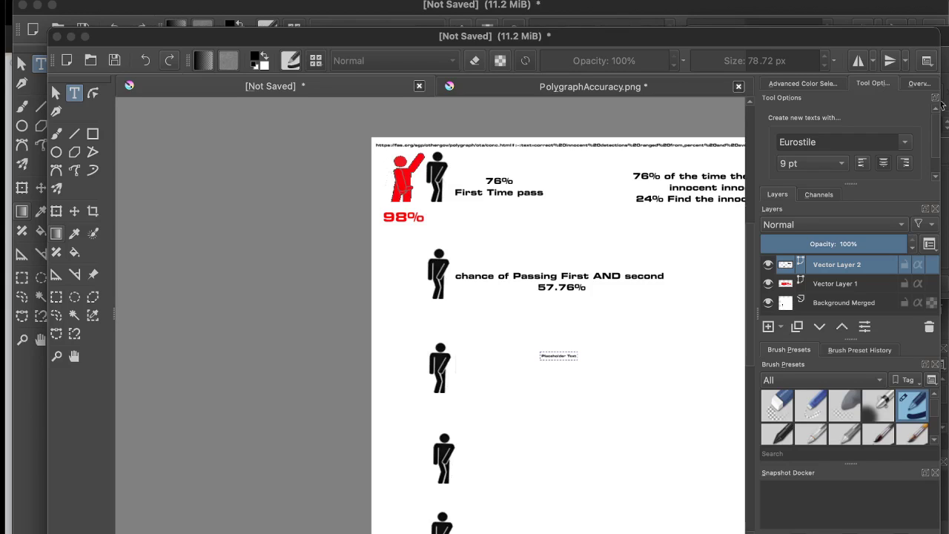
{"action": "left_click", "coordinate": [169, 60]}
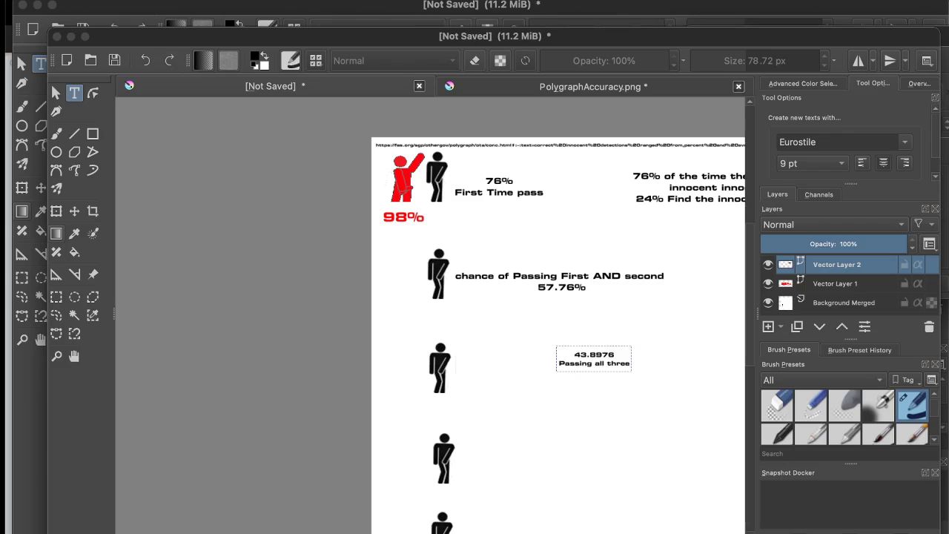
{"action": "key", "text": "super+w"}
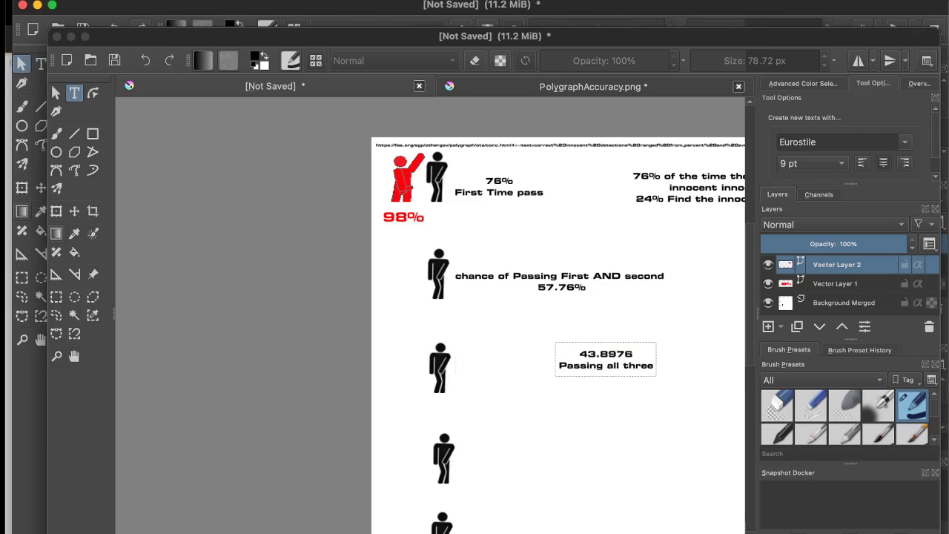
{"action": "key", "text": "Escape"}
{"action": "left_click_drag", "start_coordinate": [606, 360], "coordinate": [529, 365]}
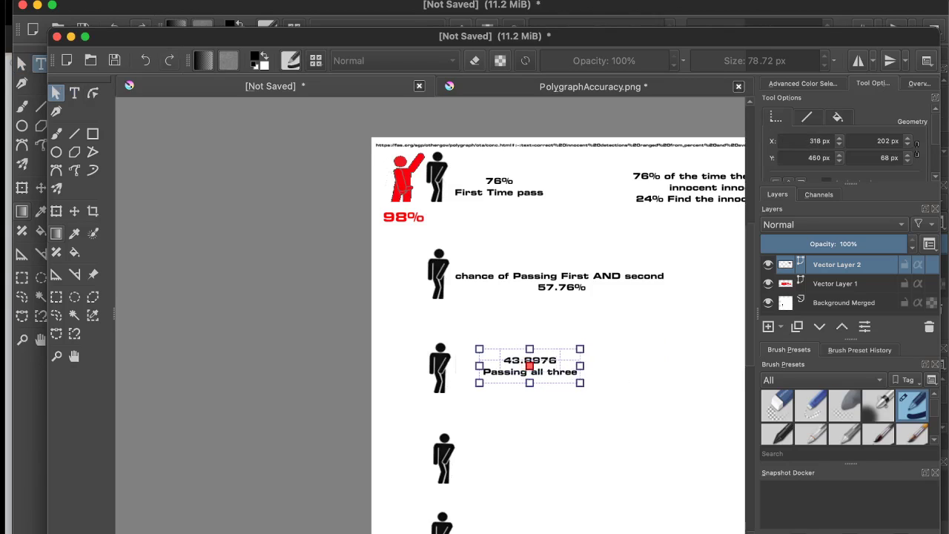
{"action": "key", "text": "t"}
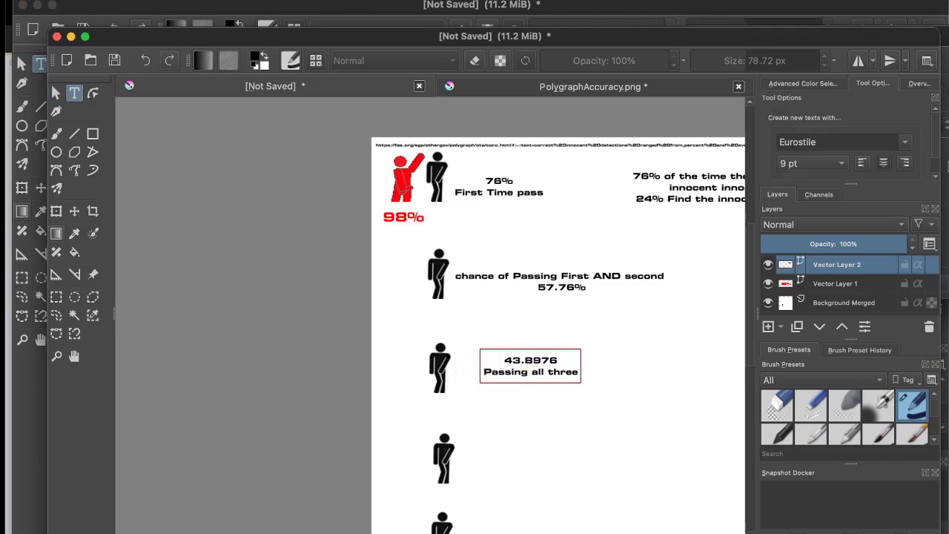
- Append a percent sign to the "43.8976" value in the third-row label and deselect the text
{"action": "key", "text": "Return"}
{"action": "type", "text": "%"}
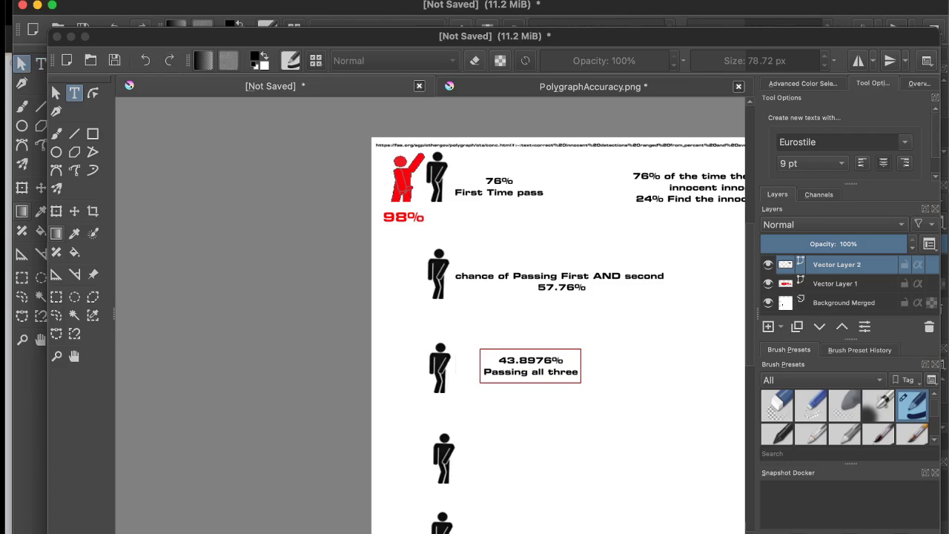
{"action": "key", "text": "Escape"}
{"action": "scroll", "coordinate": [475, 334], "scroll_direction": "down", "scroll_amount": 3}
{"action": "scroll", "coordinate": [474, 334], "scroll_direction": "up", "scroll_amount": 3}
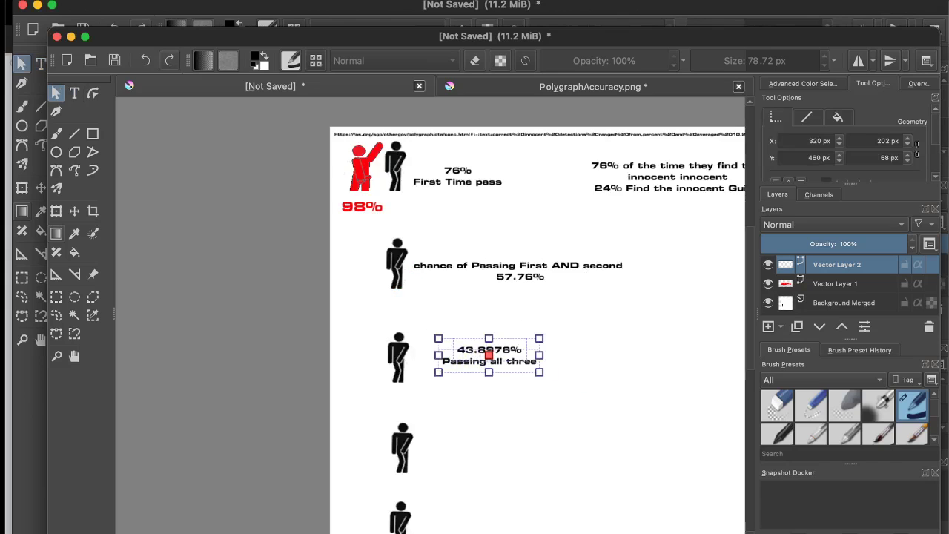
{"action": "scroll", "coordinate": [538, 315], "scroll_direction": "down", "scroll_amount": 3}
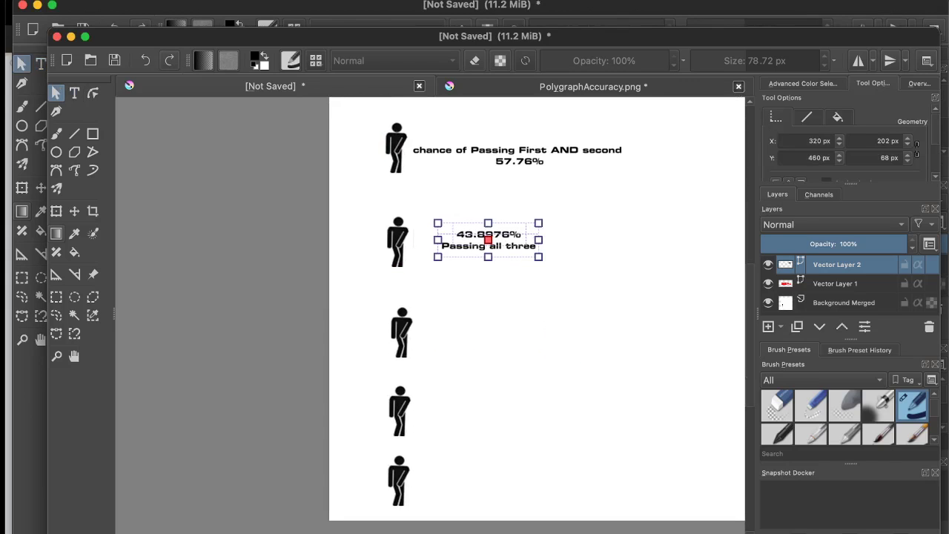
{"action": "key", "text": "Escape"}
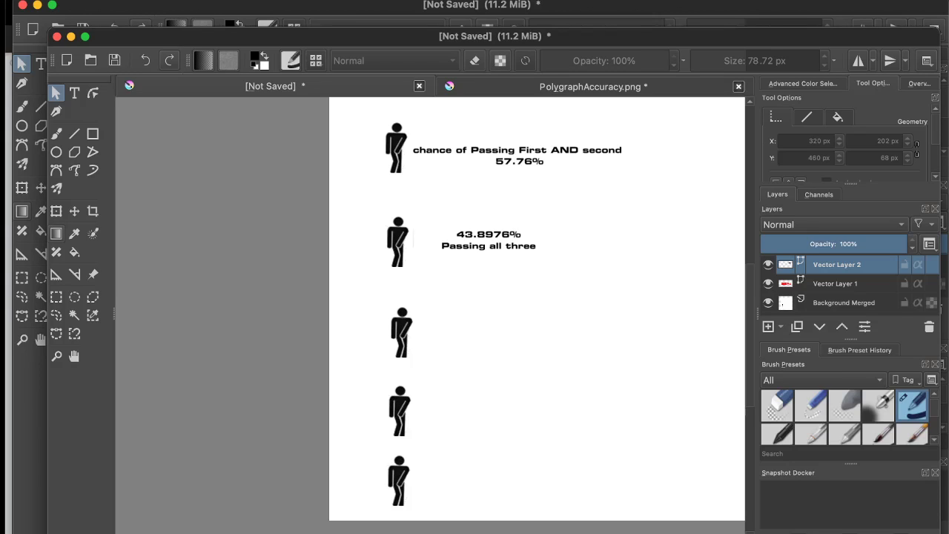
- Add the two-line Eurostile text "33.362176% / All four" and place it beside the fourth-row figure, at about X 312 px, Y 642 px
{"action": "left_click", "coordinate": [41, 66]}
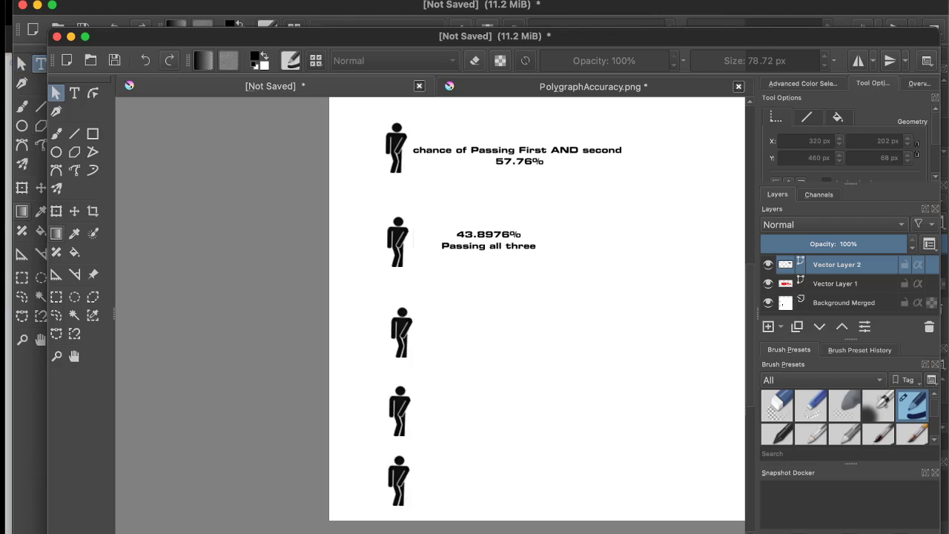
{"action": "left_click", "coordinate": [74, 94]}
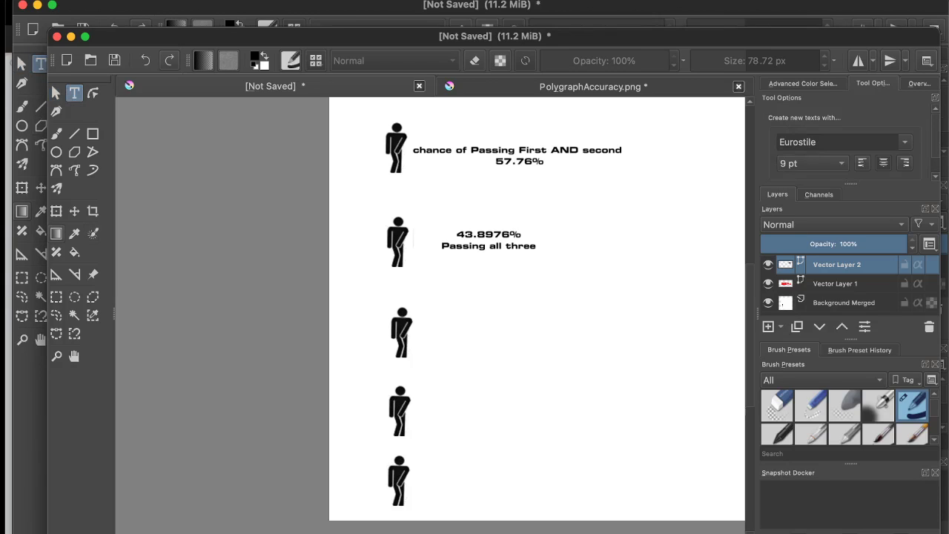
{"action": "left_click_drag", "start_coordinate": [431, 307], "coordinate": [604, 376]}
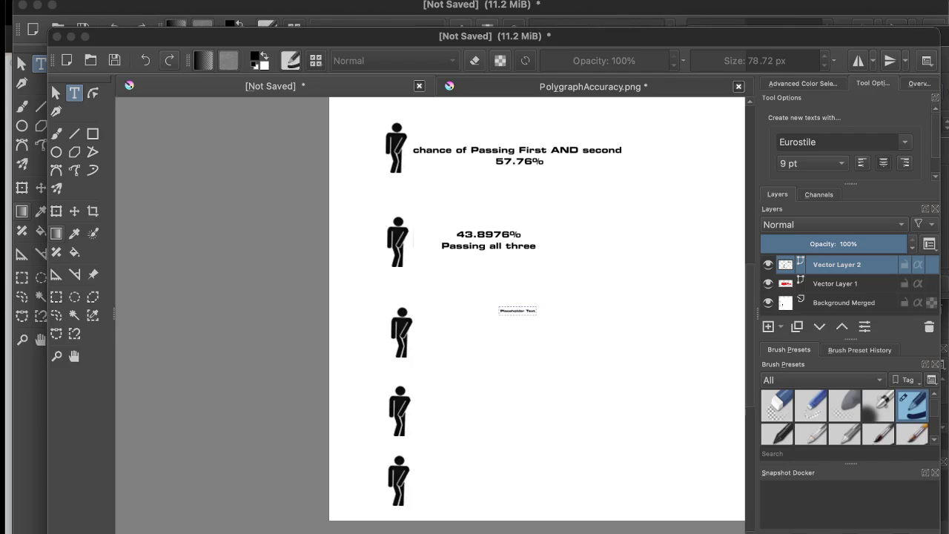
{"action": "key", "text": "ctrl+s"}
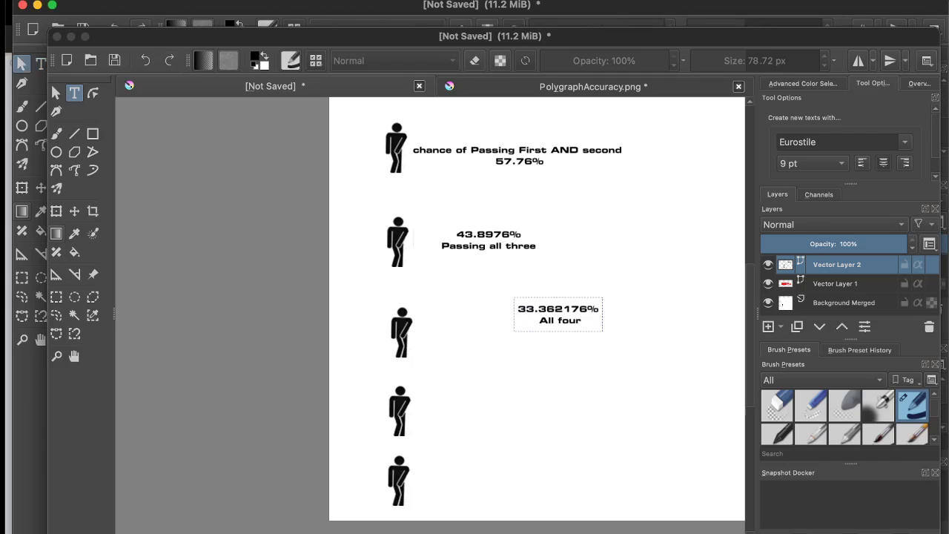
{"action": "left_click", "coordinate": [170, 61]}
{"action": "left_click_drag", "start_coordinate": [559, 315], "coordinate": [485, 331]}
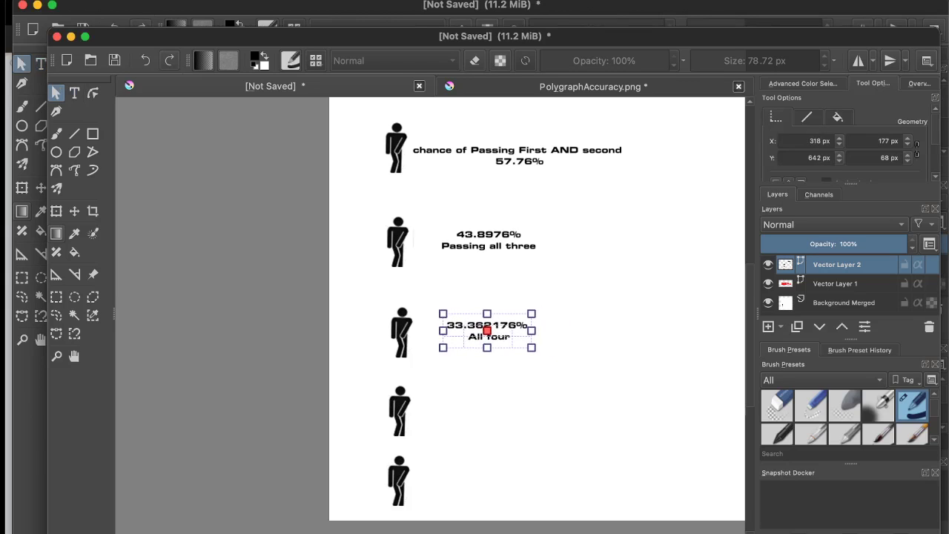
- Add the Eurostile text "25.35525% / Chance to pass all five" and place it beside the fifth-row figure, at about X 311 px, Y 808 px
{"action": "left_click", "coordinate": [41, 64]}
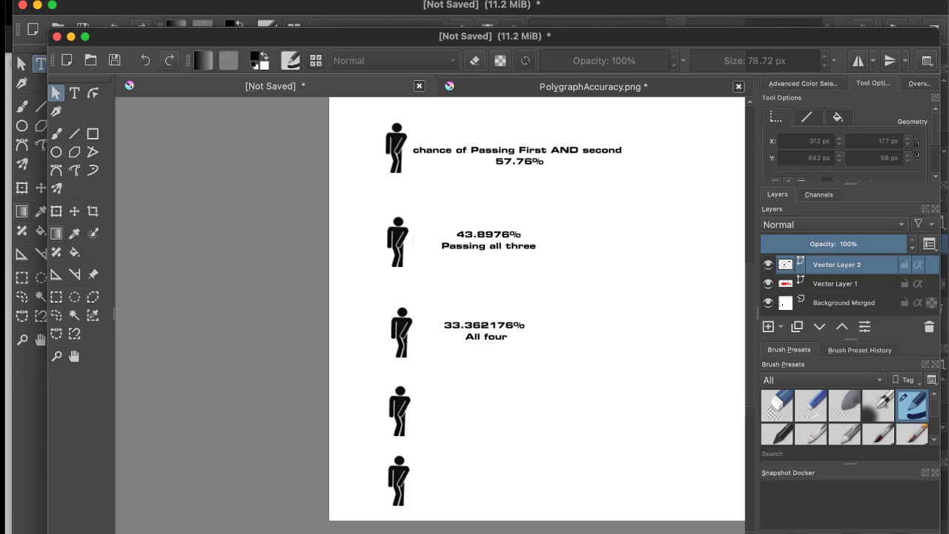
{"action": "left_click", "coordinate": [75, 92]}
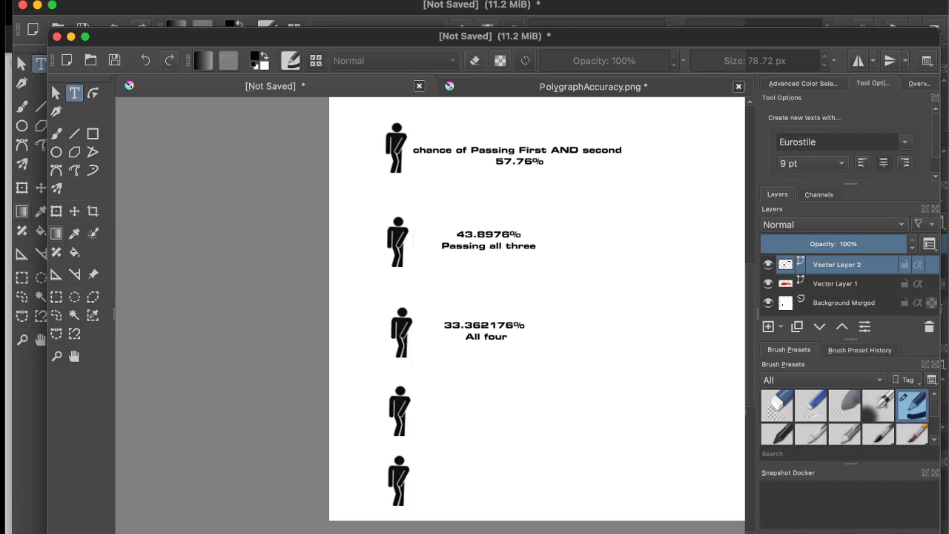
{"action": "left_click_drag", "start_coordinate": [440, 392], "coordinate": [577, 441]}
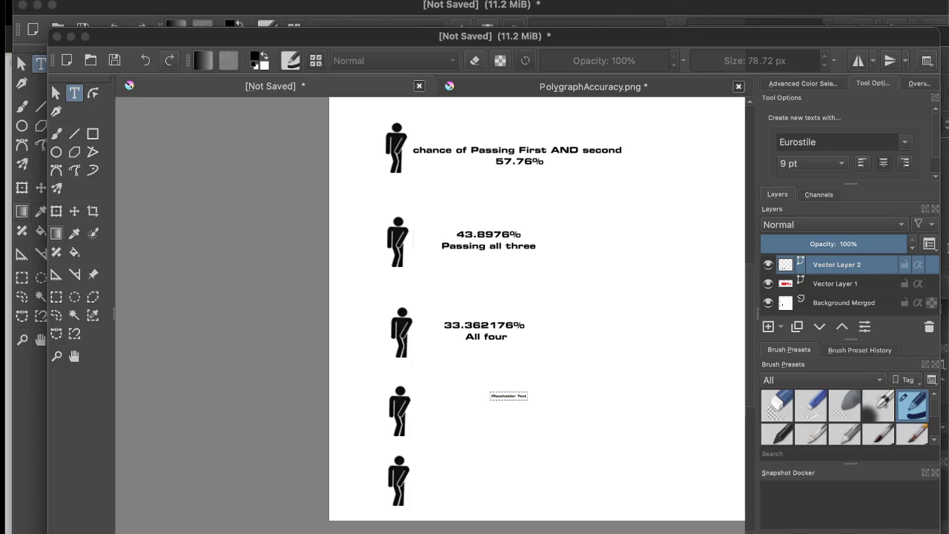
{"action": "key", "text": "ctrl+s"}
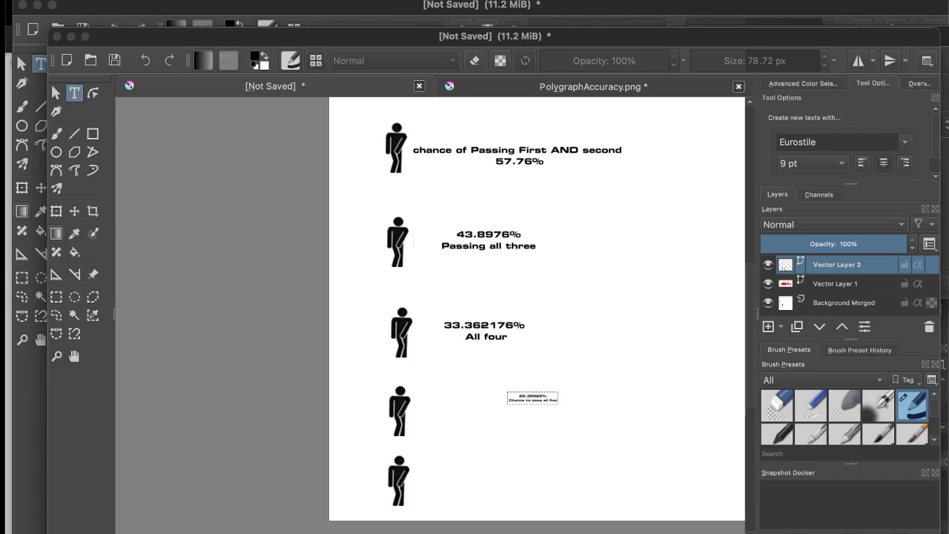
{"action": "key", "text": "ctrl+s"}
{"action": "key", "text": "ctrl+w"}
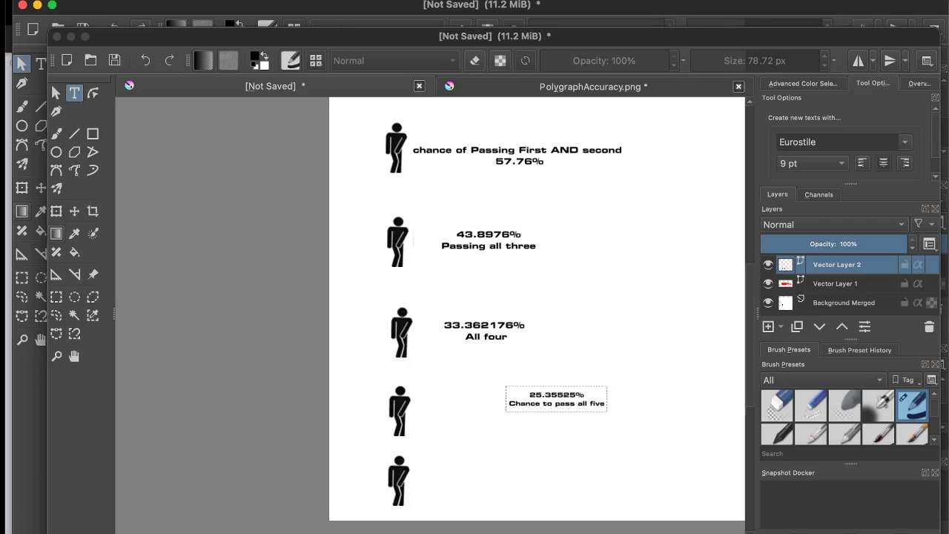
{"action": "key", "text": "Escape"}
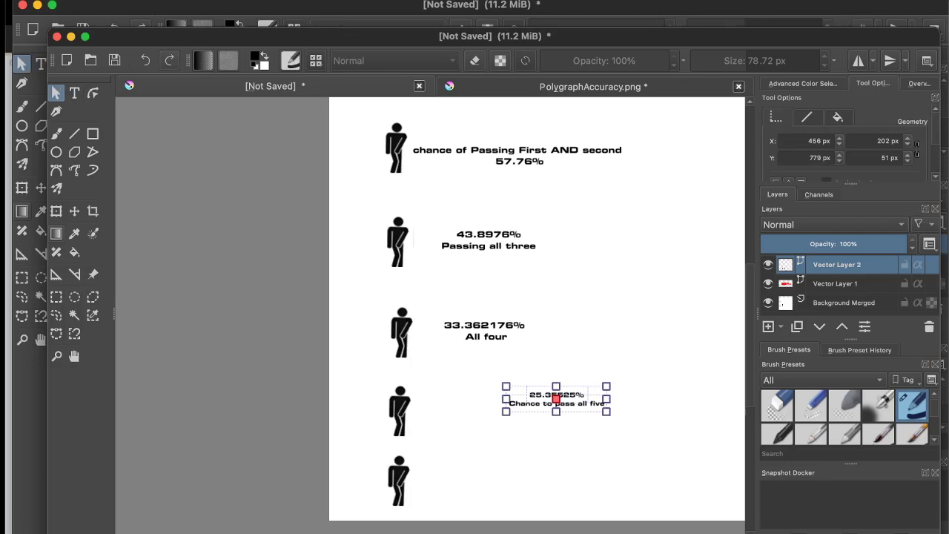
{"action": "left_click_drag", "start_coordinate": [556, 399], "coordinate": [484, 413]}
{"action": "key", "text": "Escape"}
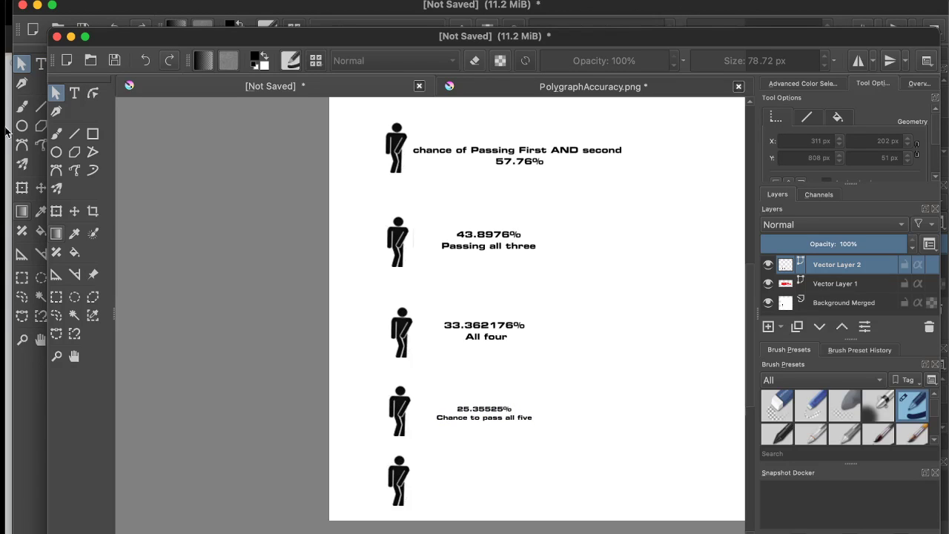
- Add the Eurostile text "19.26999 / Chance to pass all six" and place it beside the sixth-row figure, at about X 306 px, Y 942 px
{"action": "left_click", "coordinate": [40, 64]}
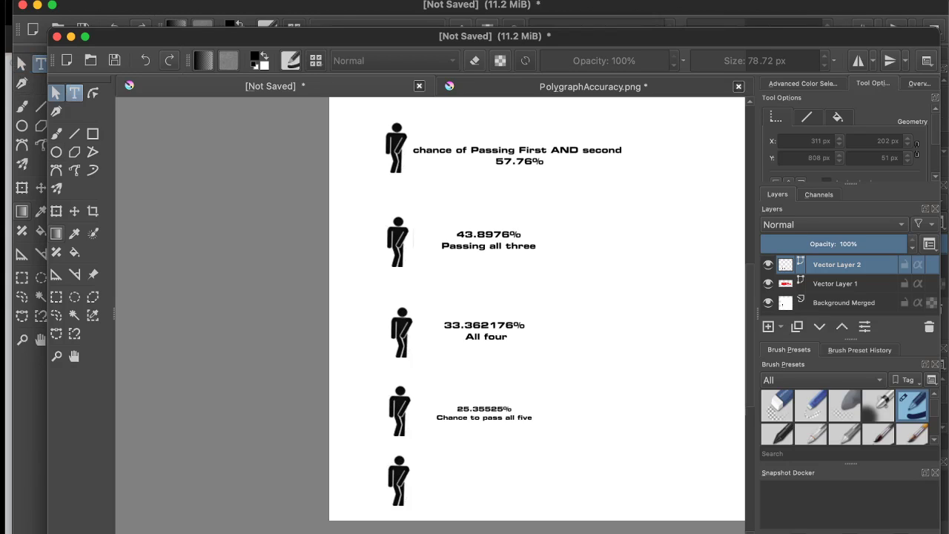
{"action": "left_click", "coordinate": [74, 93]}
{"action": "left_click_drag", "start_coordinate": [436, 450], "coordinate": [583, 505]}
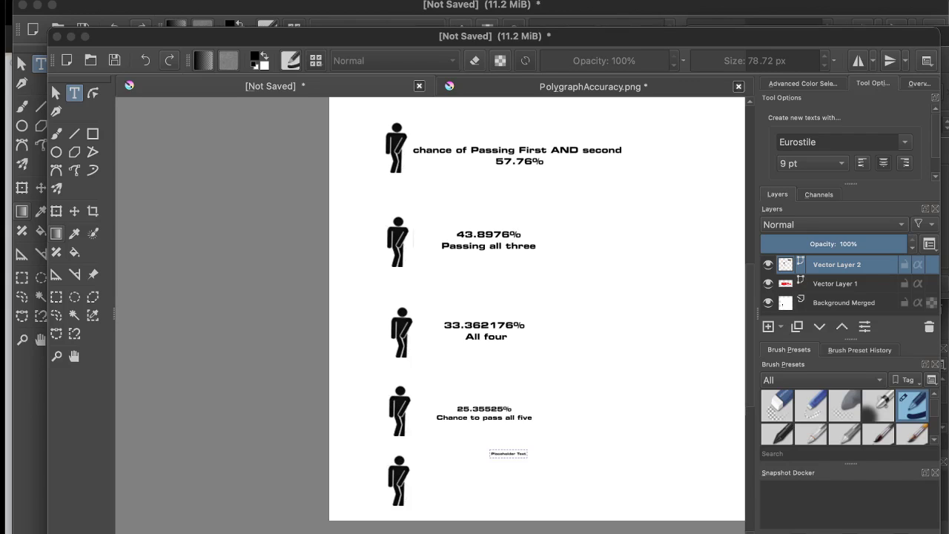
{"action": "key", "text": "super+s"}
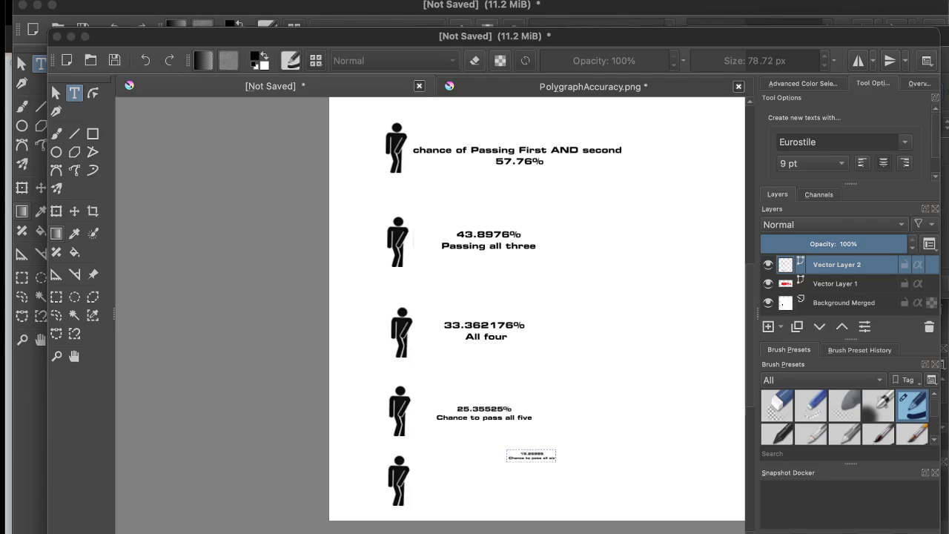
{"action": "key", "text": "super+w"}
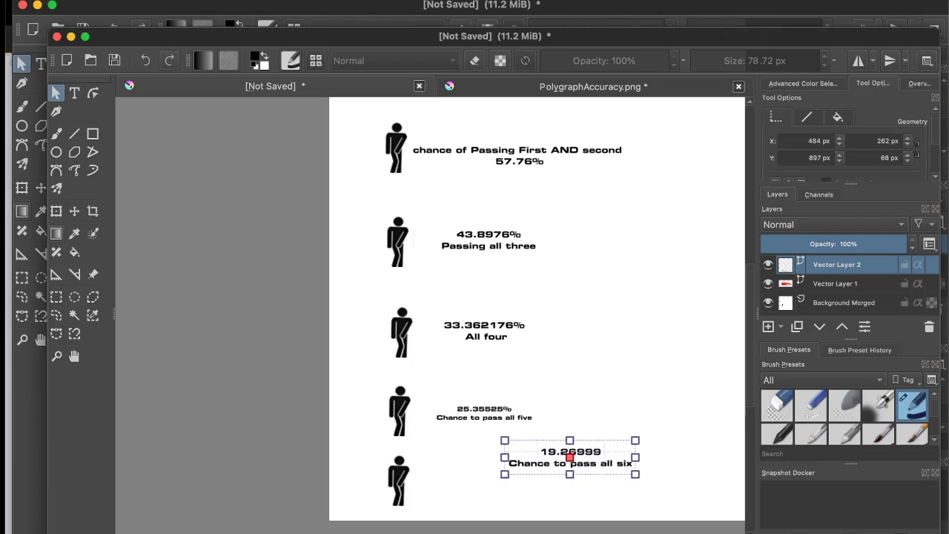
{"action": "left_click_drag", "start_coordinate": [569, 458], "coordinate": [481, 479]}
- Append a percent sign to the "19.26999" value in the sixth-row label and deselect the text
{"action": "key", "text": "t"}
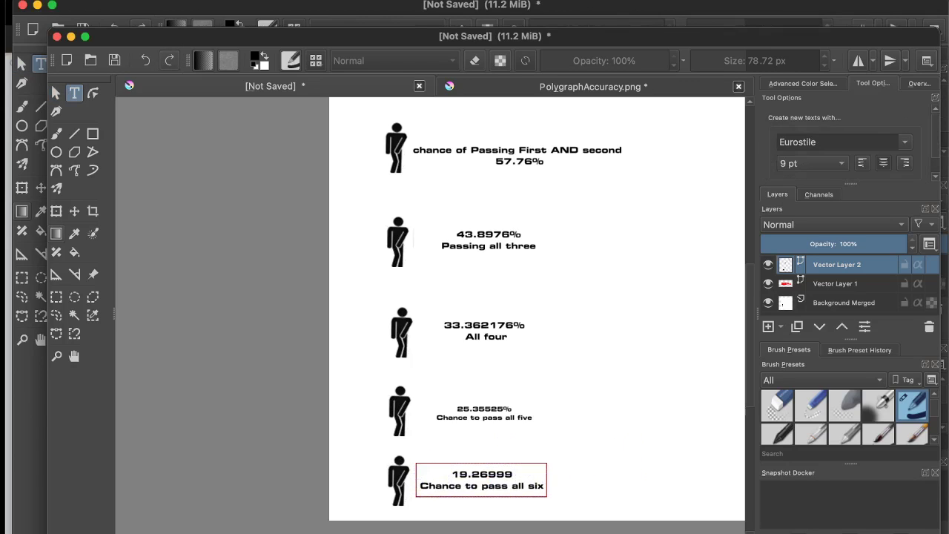
{"action": "double_click", "coordinate": [481, 479]}
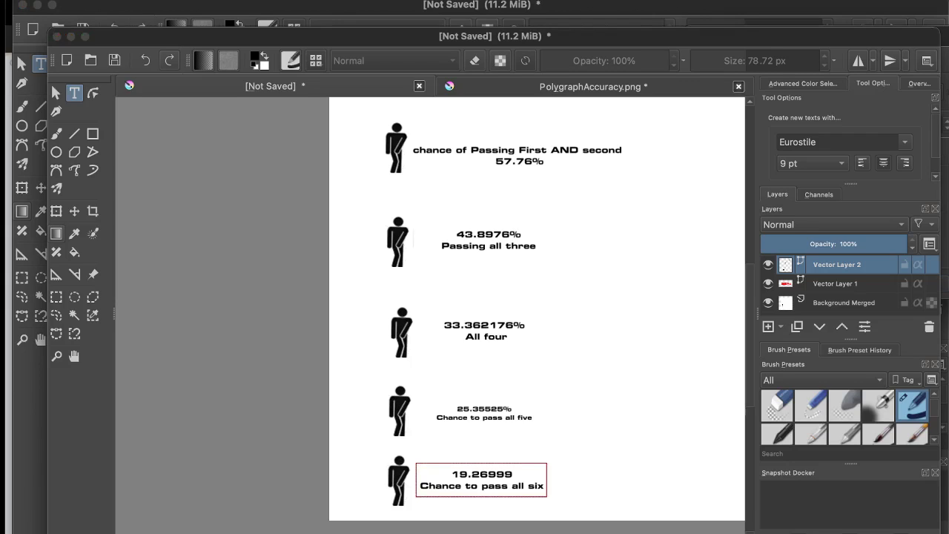
{"action": "type", "text": "%"}
{"action": "left_click", "coordinate": [637, 296]}
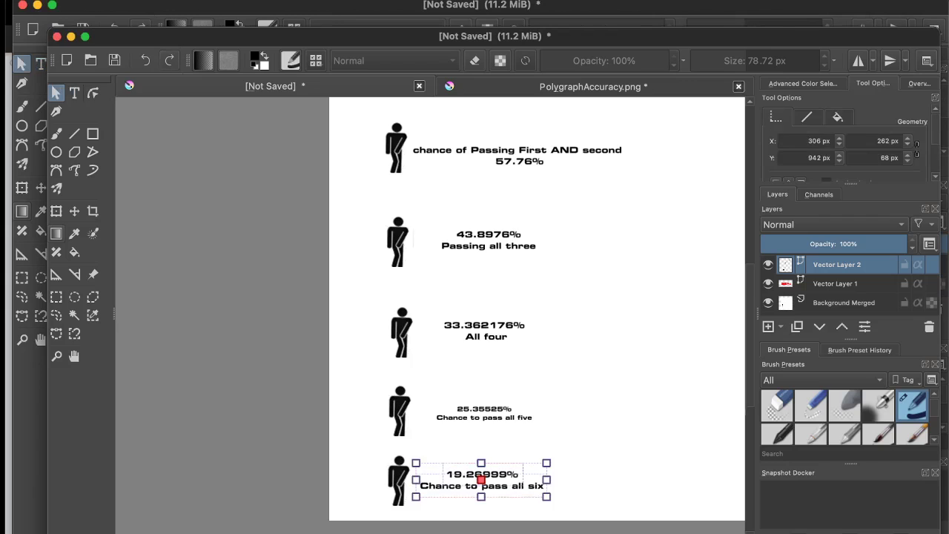
{"action": "scroll", "coordinate": [638, 296], "scroll_direction": "down", "scroll_amount": 3}
{"action": "scroll", "coordinate": [673, 229], "scroll_direction": "down", "scroll_amount": 2}
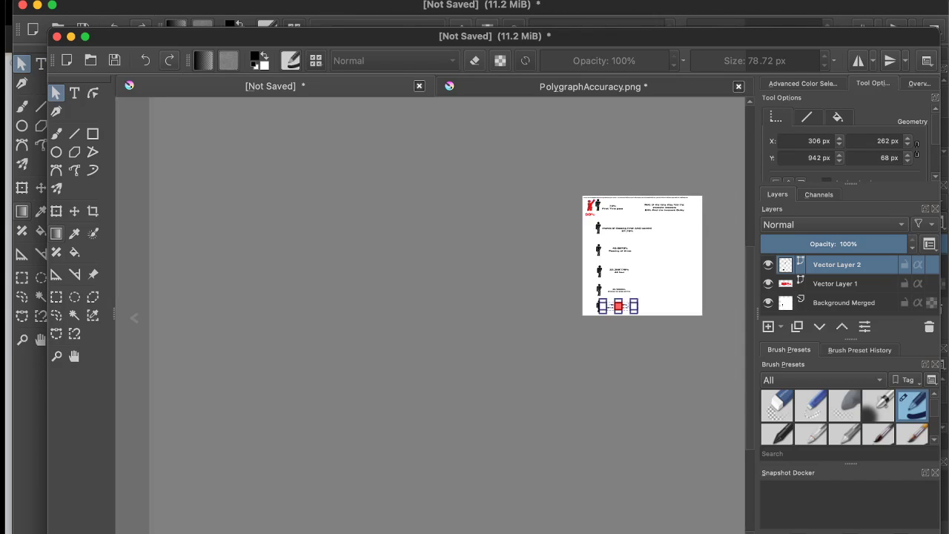
{"action": "scroll", "coordinate": [674, 229], "scroll_direction": "up", "scroll_amount": 3}
{"action": "left_click_drag", "start_coordinate": [673, 228], "coordinate": [602, 341]}
{"action": "scroll", "coordinate": [510, 341], "scroll_direction": "down", "scroll_amount": 3}
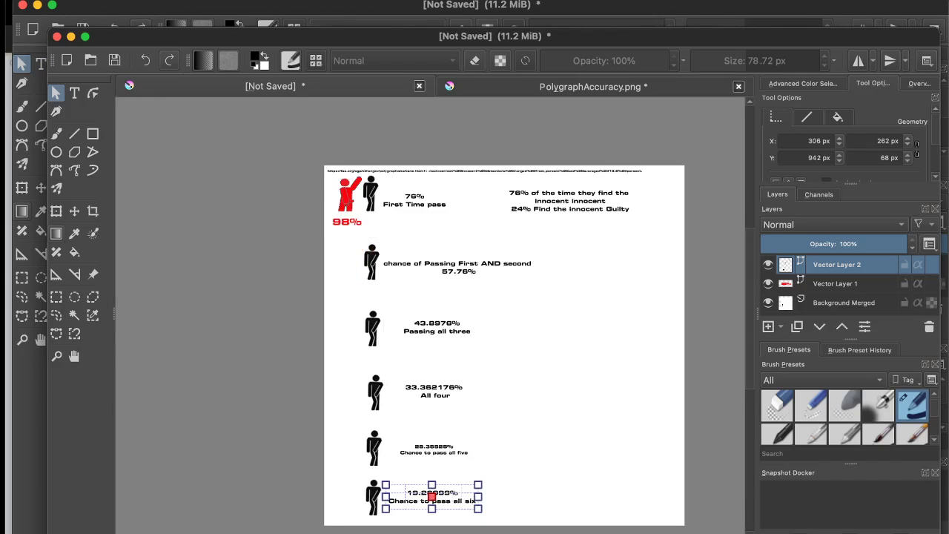
{"action": "key", "text": "Escape"}
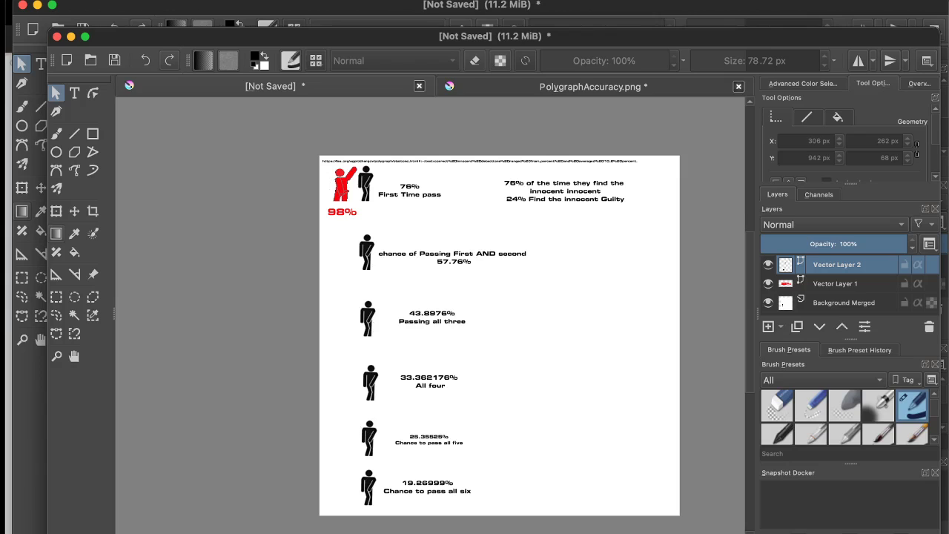
- Draw two thick black horizontal divider lines with a 7.74 px brush, below the second-row figure and below the fourth-row figure
{"action": "scroll", "coordinate": [465, 335], "scroll_direction": "down", "scroll_amount": 2}
{"action": "scroll", "coordinate": [535, 365], "scroll_direction": "up", "scroll_amount": 2}
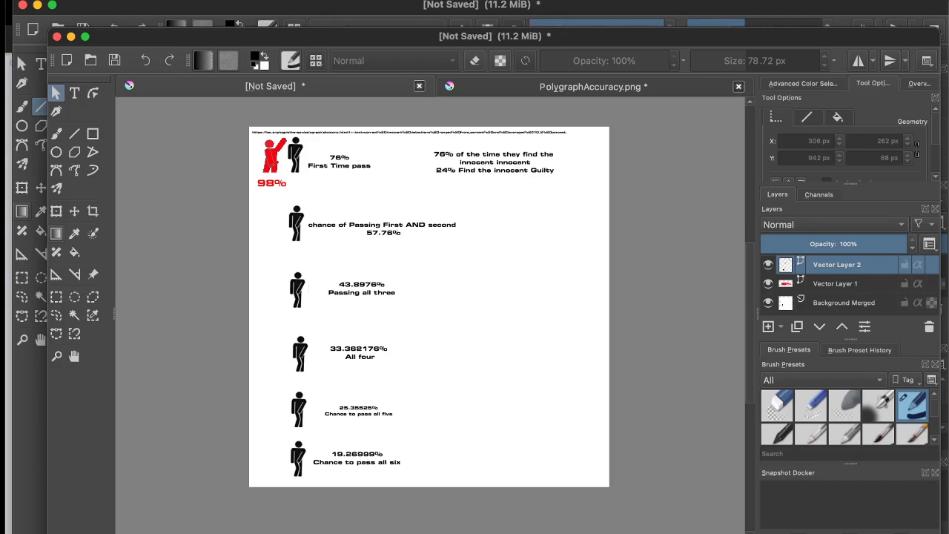
{"action": "left_click", "coordinate": [74, 133]}
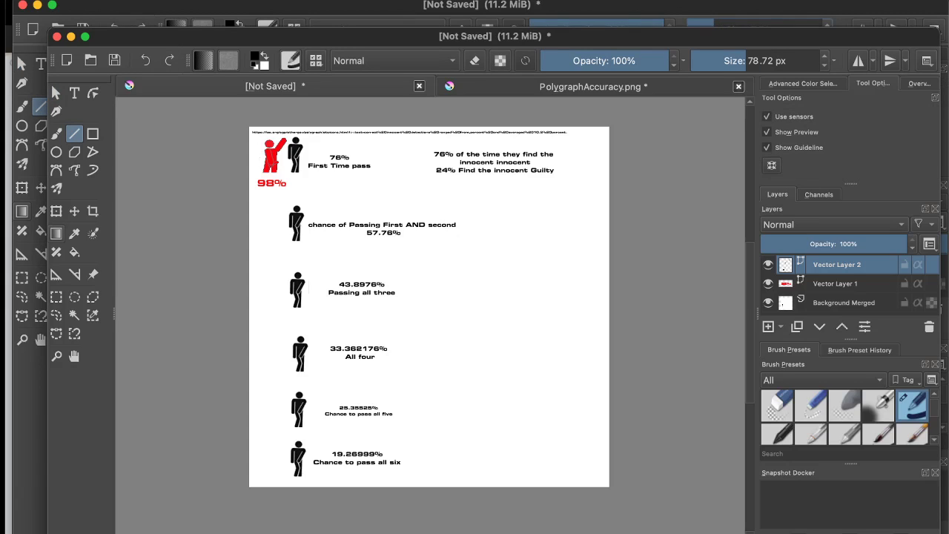
{"action": "key", "text": "bracketleft"}
{"action": "key", "text": "bracketleft"}
{"action": "key", "text": "bracketleft"}
{"action": "key", "text": "bracketleft"}
{"action": "key", "text": "bracketleft"}
{"action": "key", "text": "bracketleft"}
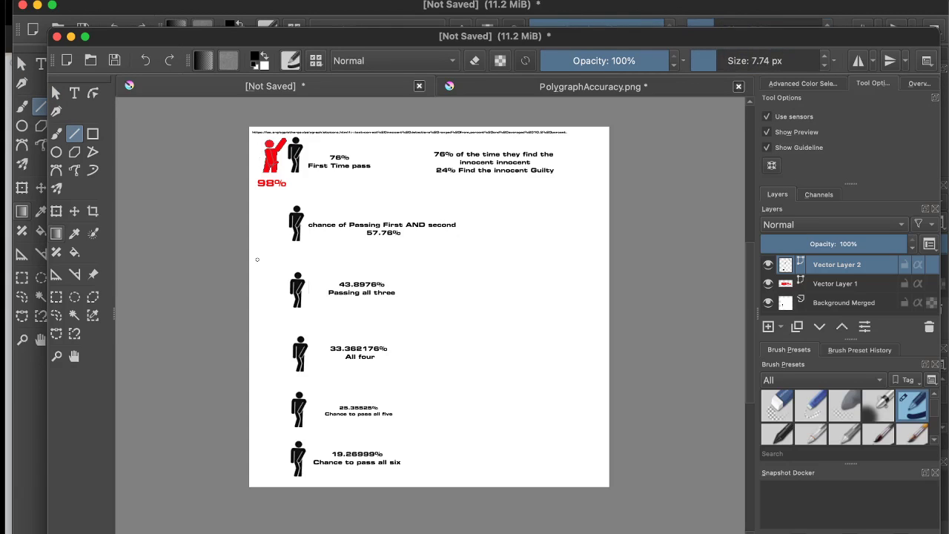
{"action": "left_click_drag", "start_coordinate": [266, 256], "coordinate": [582, 254]}
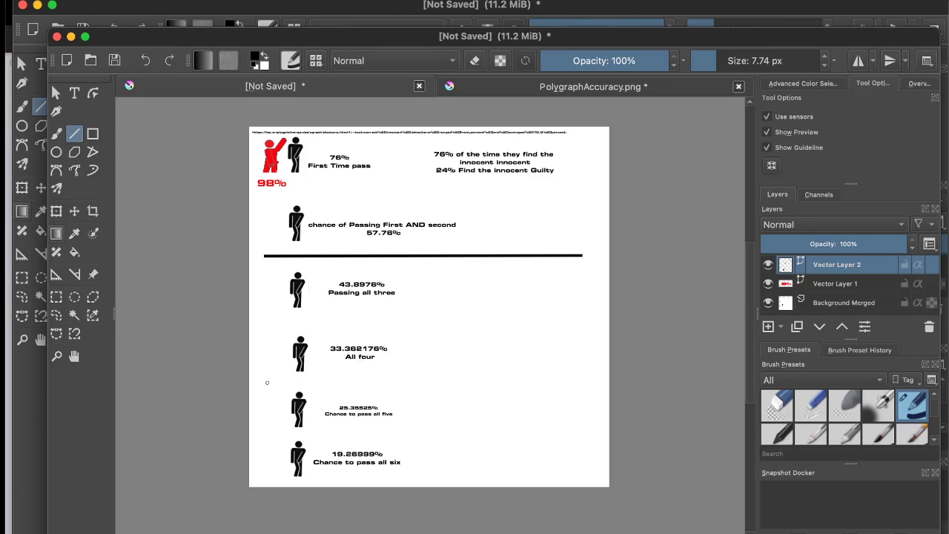
{"action": "left_click_drag", "start_coordinate": [264, 380], "coordinate": [586, 380]}
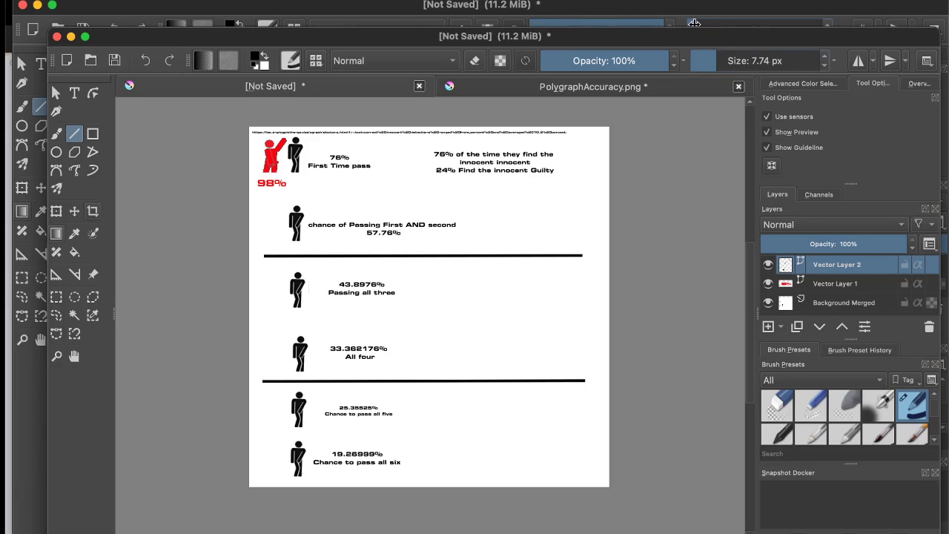
- Set the brush size to 0.17 px and draw thin horizontal divider lines below the third-row and first-row figures
{"action": "left_click_drag", "start_coordinate": [712, 25], "coordinate": [691, 23]}
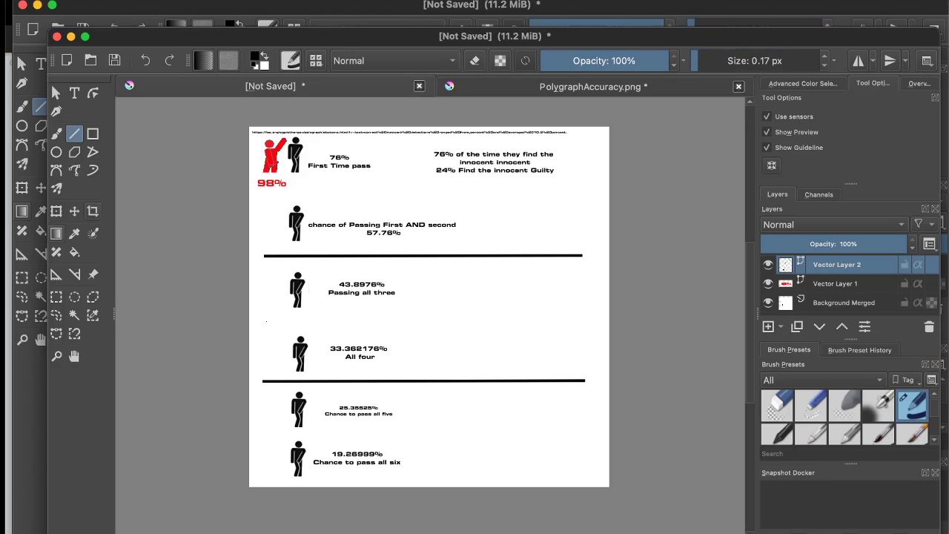
{"action": "left_click_drag", "start_coordinate": [266, 321], "coordinate": [576, 320]}
{"action": "mouse_move", "coordinate": [259, 193]}
{"action": "left_mouse_down"}
{"action": "mouse_move", "coordinate": [560, 206]}
{"action": "mouse_move", "coordinate": [588, 189]}
{"action": "mouse_move", "coordinate": [579, 194]}
{"action": "left_mouse_up"}
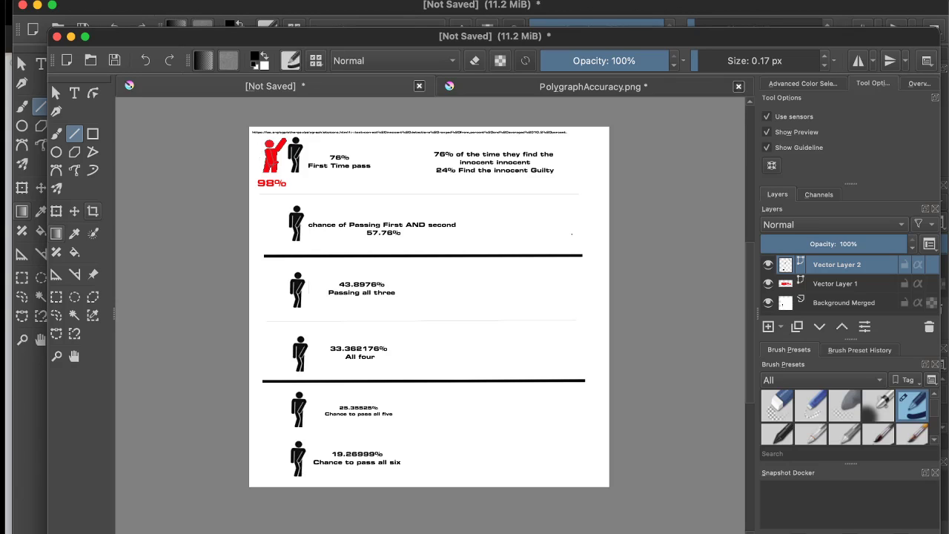
- Merge Vector Layer 2, Vector Layer 1 and the Background Merged layer into a single layer
{"action": "left_click", "coordinate": [40, 66]}
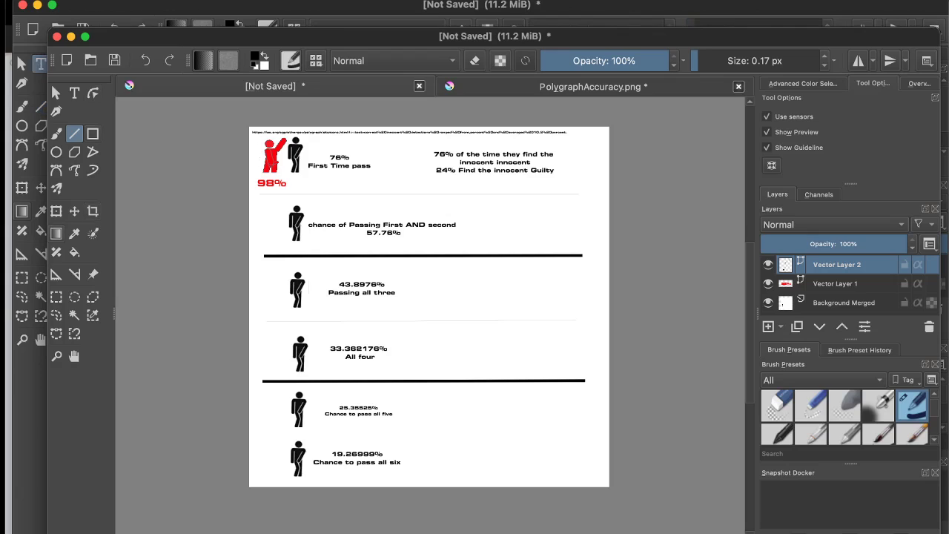
{"action": "left_click", "coordinate": [75, 93]}
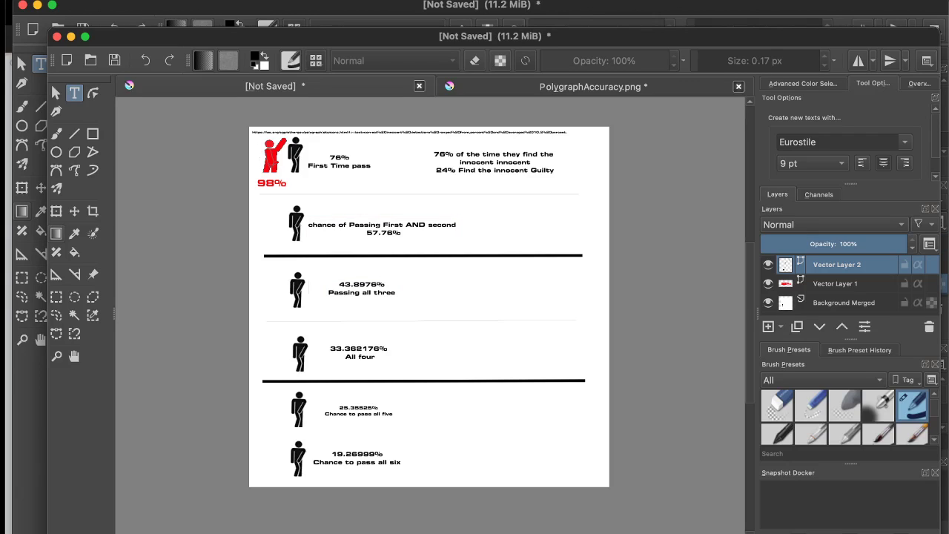
{"action": "left_click", "coordinate": [844, 302]}
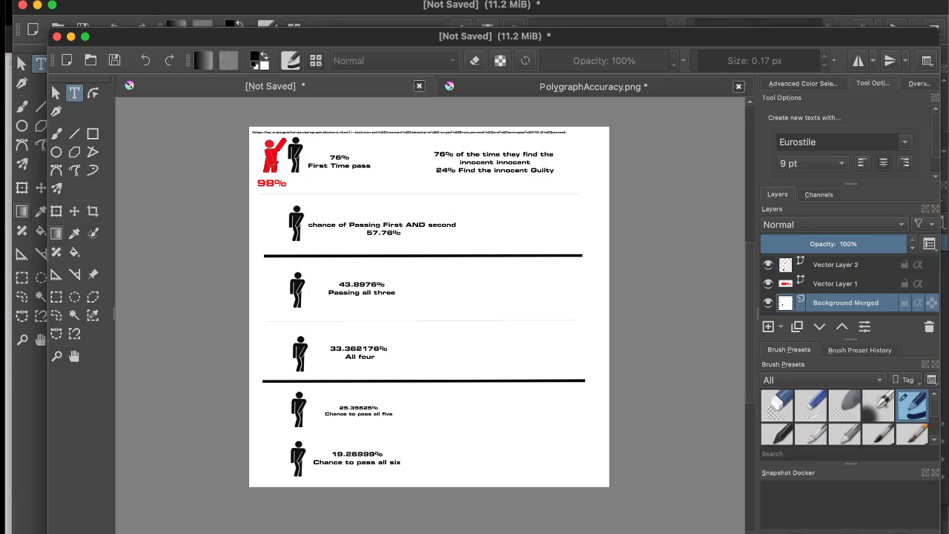
{"action": "left_click", "coordinate": [836, 264], "text": "shift"}
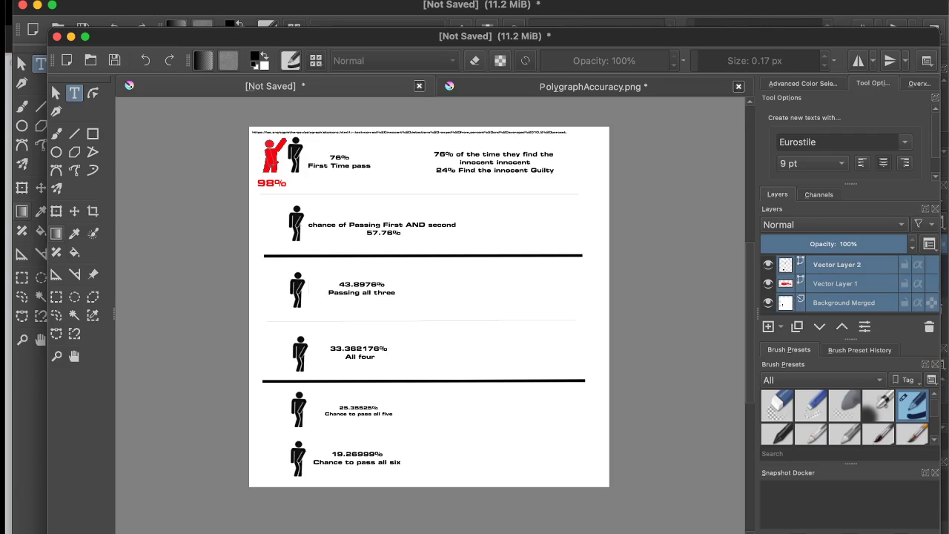
{"action": "key", "text": "ctrl+e"}
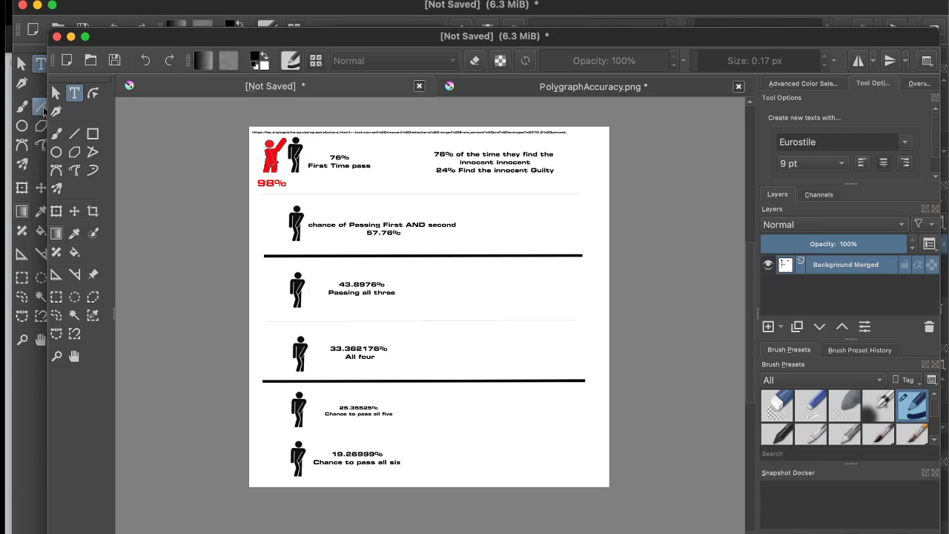
- Draw thin horizontal divider lines with the 0.17 px brush below the fifth-row, third-row and first-row figures
{"action": "left_click", "coordinate": [41, 106]}
{"action": "left_click", "coordinate": [74, 134]}
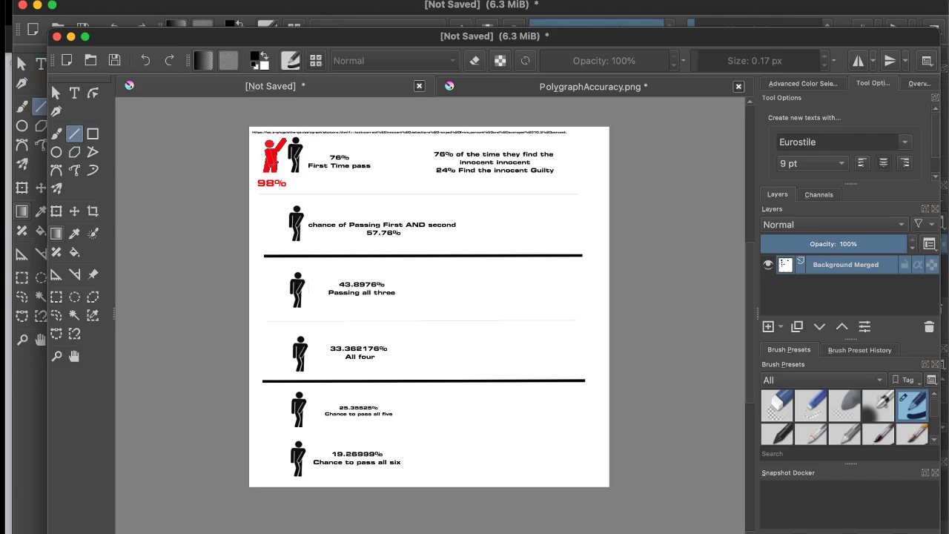
{"action": "mouse_move", "coordinate": [268, 437]}
{"action": "left_mouse_down"}
{"action": "mouse_move", "coordinate": [477, 448]}
{"action": "mouse_move", "coordinate": [571, 436]}
{"action": "left_mouse_up"}
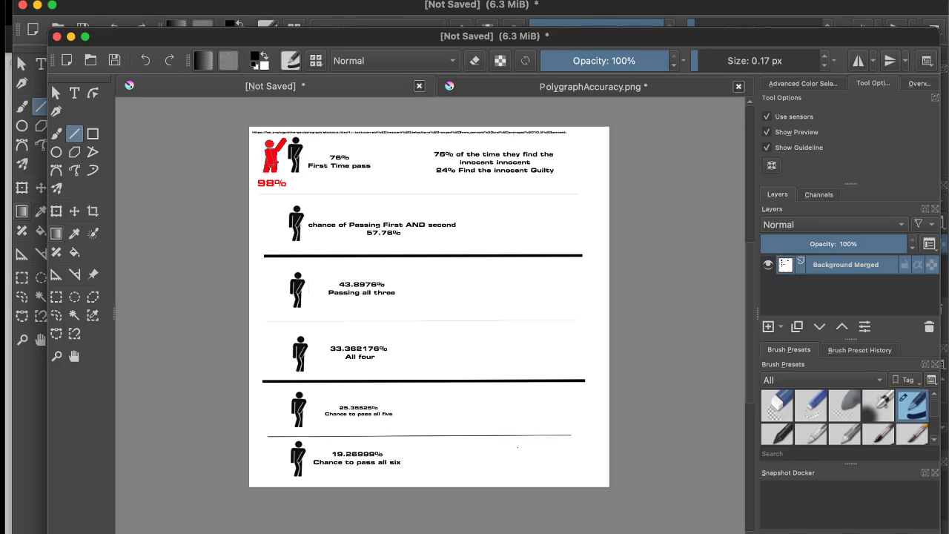
{"action": "left_click_drag", "start_coordinate": [269, 322], "coordinate": [583, 320]}
{"action": "left_click_drag", "start_coordinate": [579, 194], "coordinate": [593, 192]}
{"action": "left_click_drag", "start_coordinate": [592, 196], "coordinate": [585, 195]}
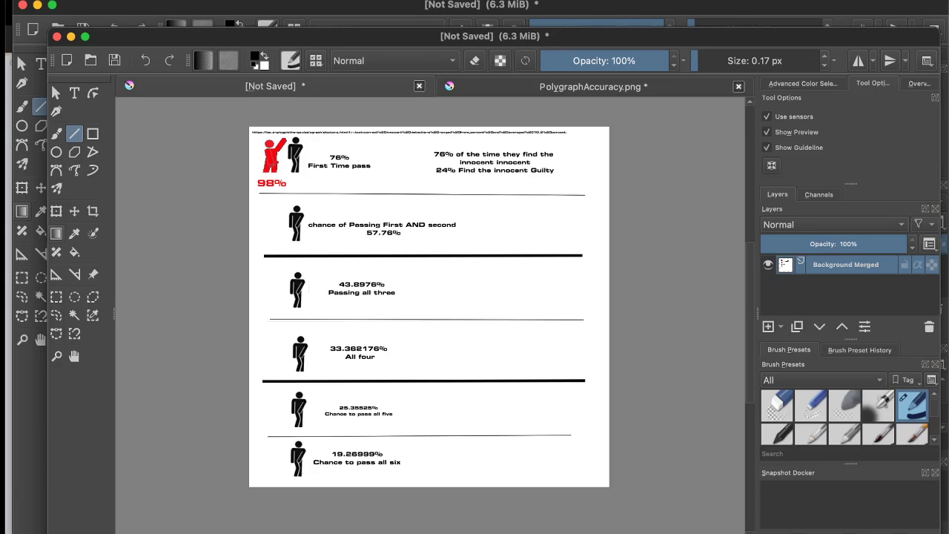
{"action": "left_click", "coordinate": [89, 0]}
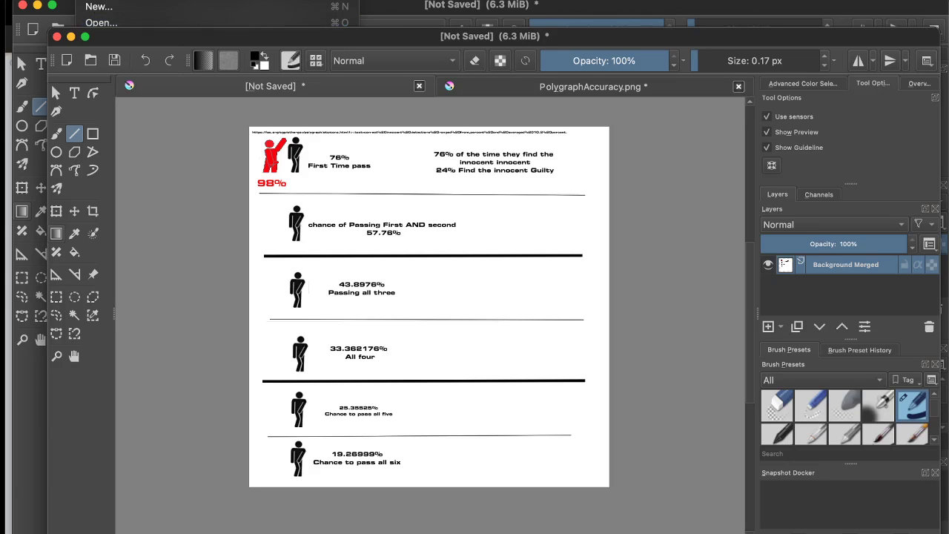
{"action": "key", "text": "Escape"}
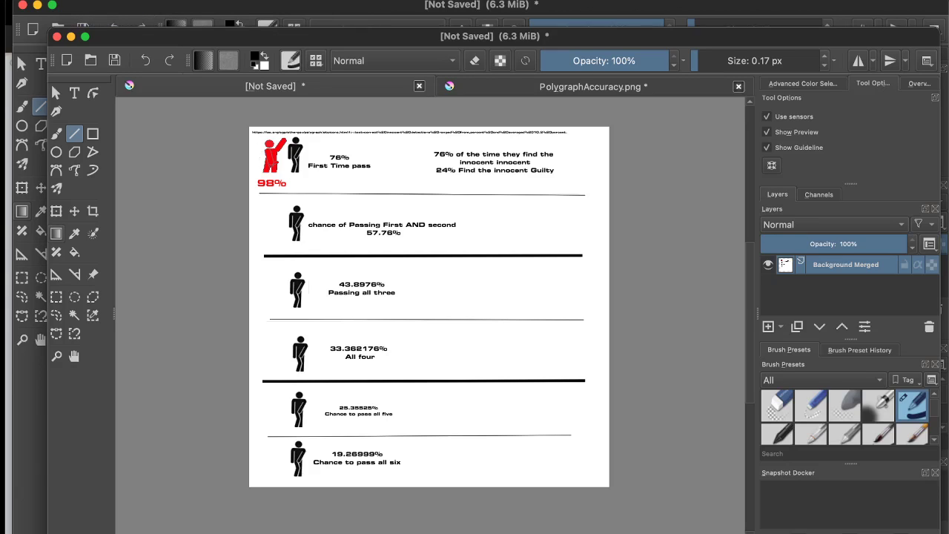
{"action": "left_click", "coordinate": [89, 0]}
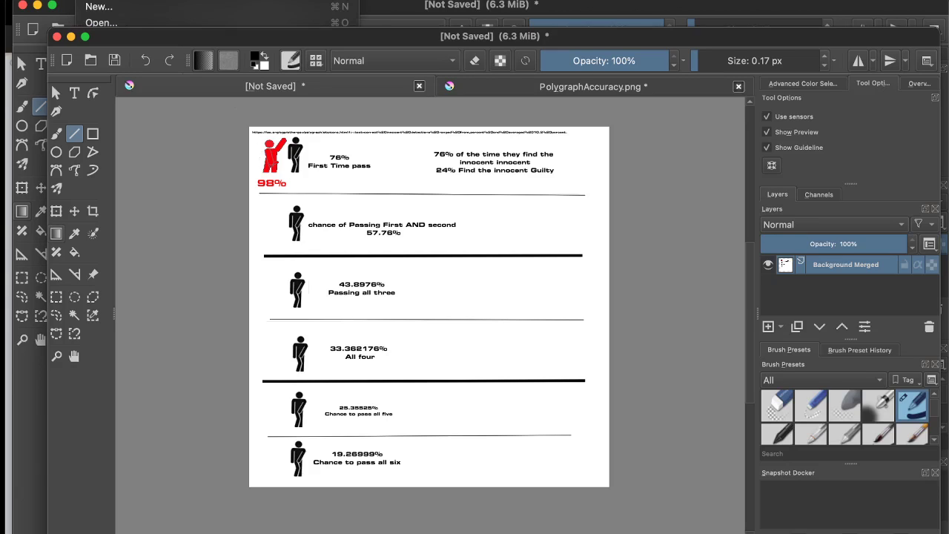
{"action": "key", "text": "Escape"}
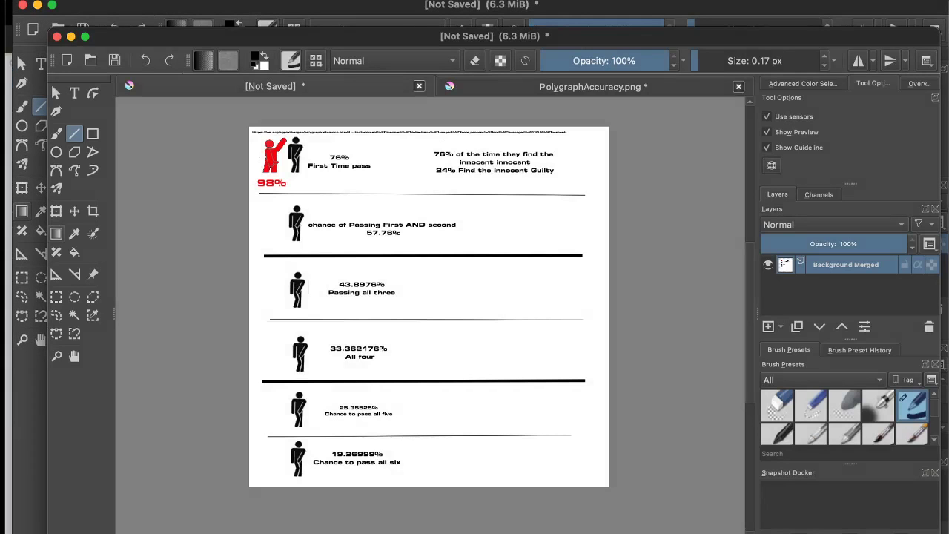
- Save the finished graphic as StatsOverTime.png
{"action": "left_click", "coordinate": [87, 0]}
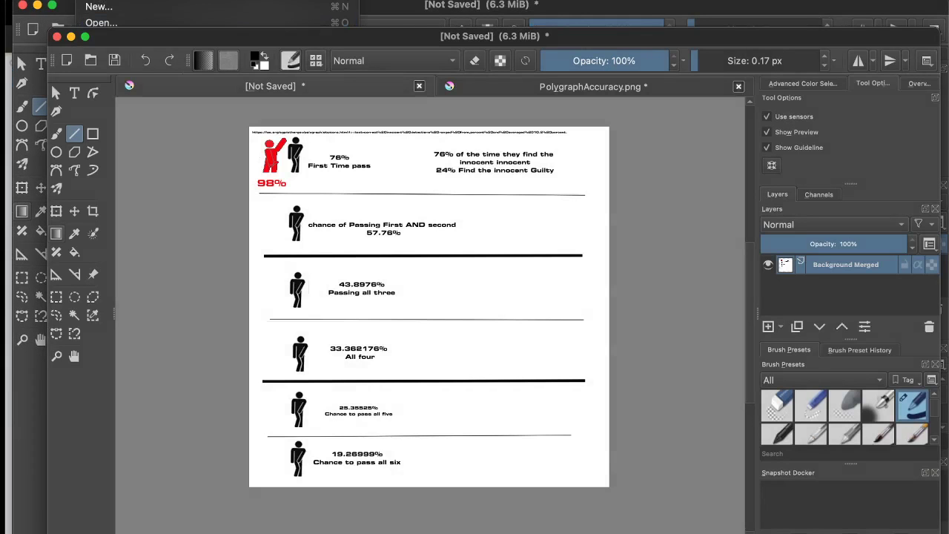
{"action": "left_click", "coordinate": [118, 79]}
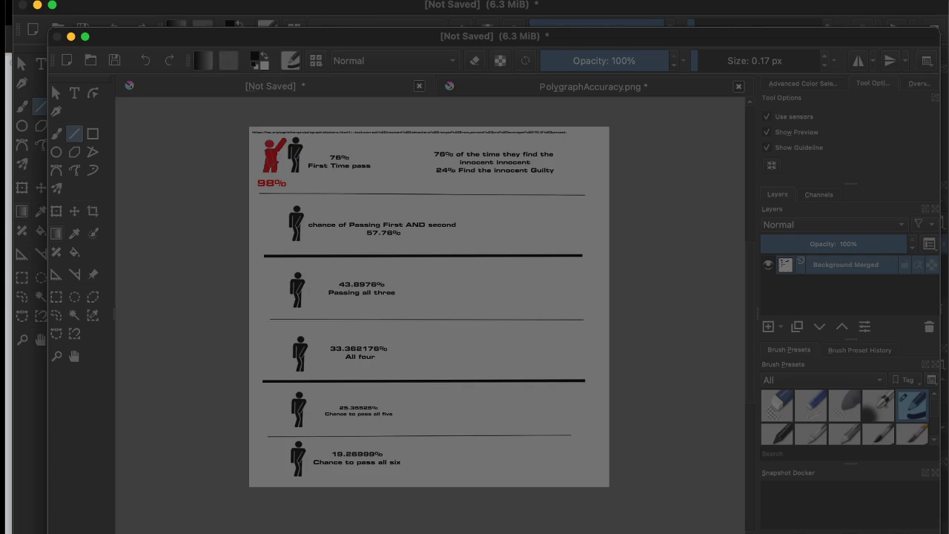
{"action": "key", "text": "Return"}
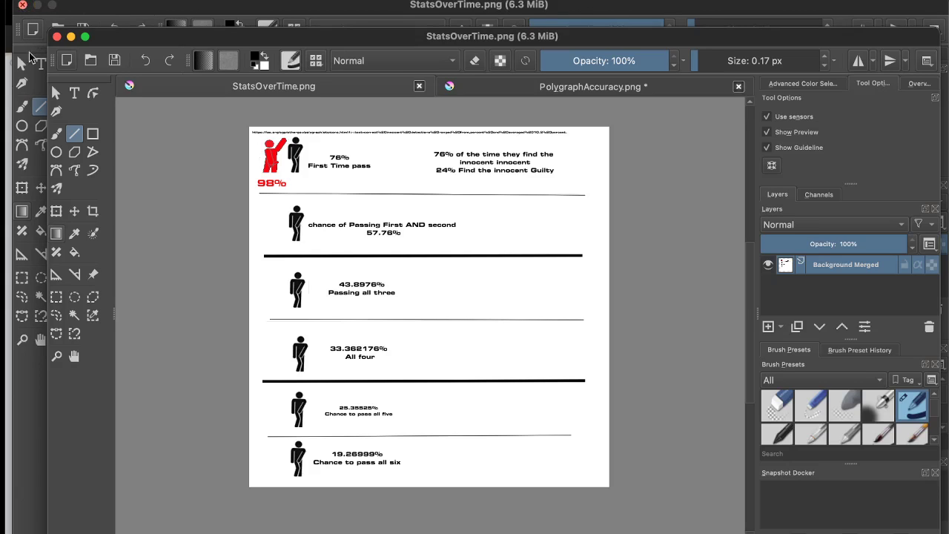
- Close the StatsOverTime.png document and the remaining PolygraphAccuracy.png window
{"action": "left_click", "coordinate": [57, 36]}
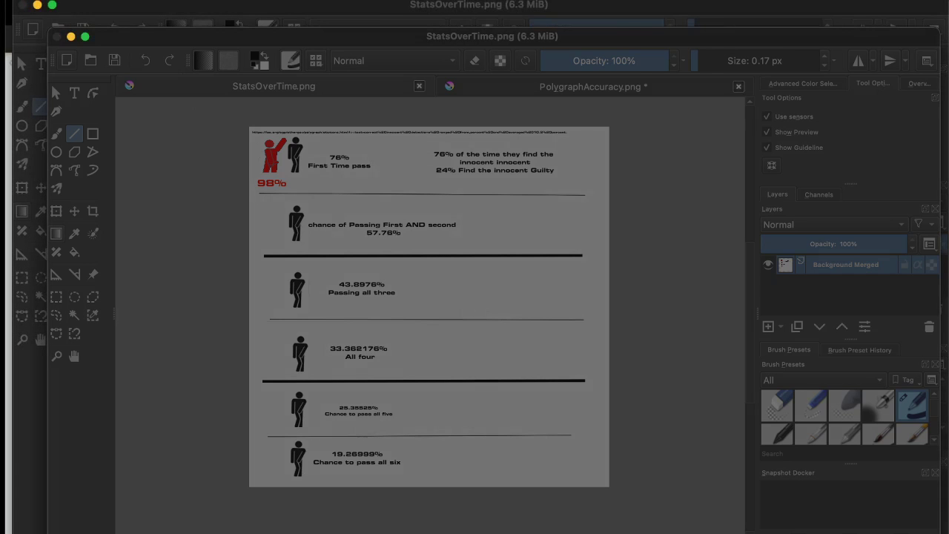
{"action": "key", "text": "Escape"}
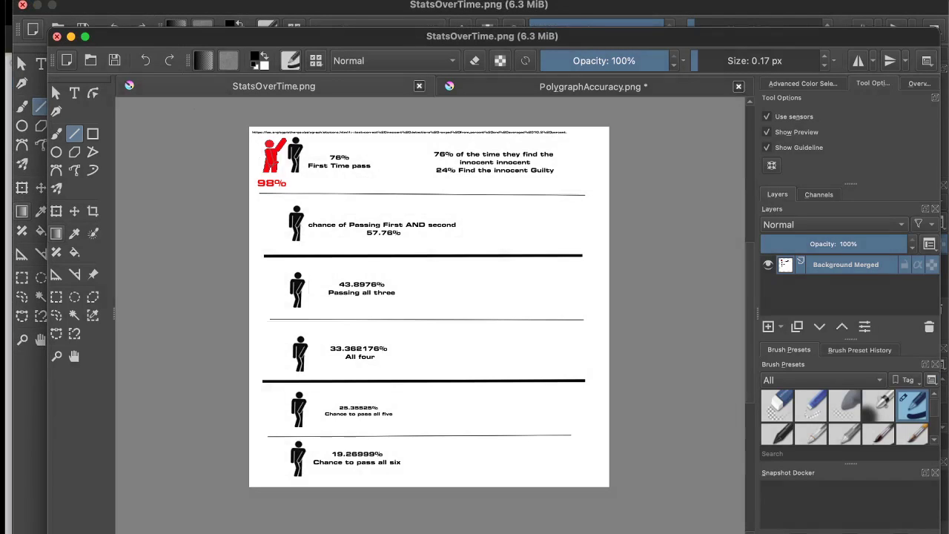
{"action": "key", "text": "ctrl+Tab"}
{"action": "key", "text": "ctrl+r"}
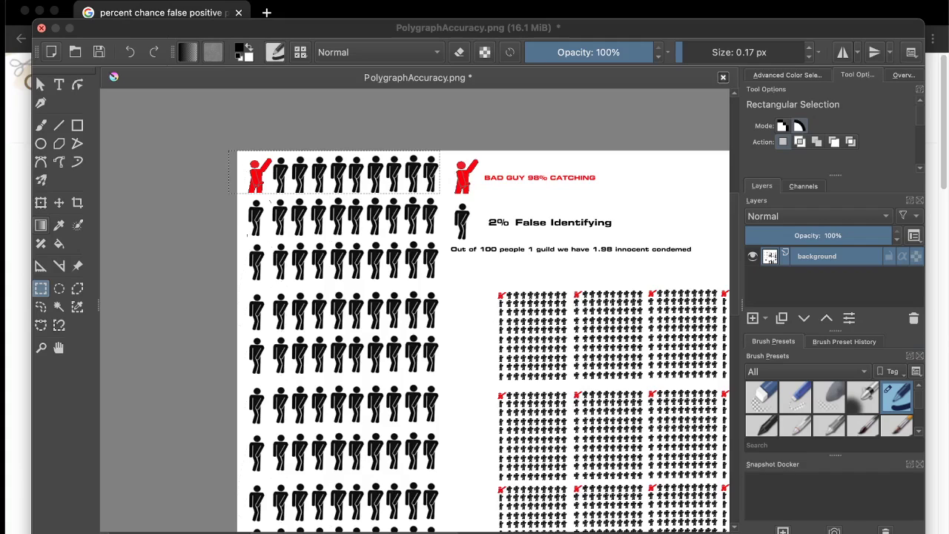
{"action": "left_click", "coordinate": [35, 7]}
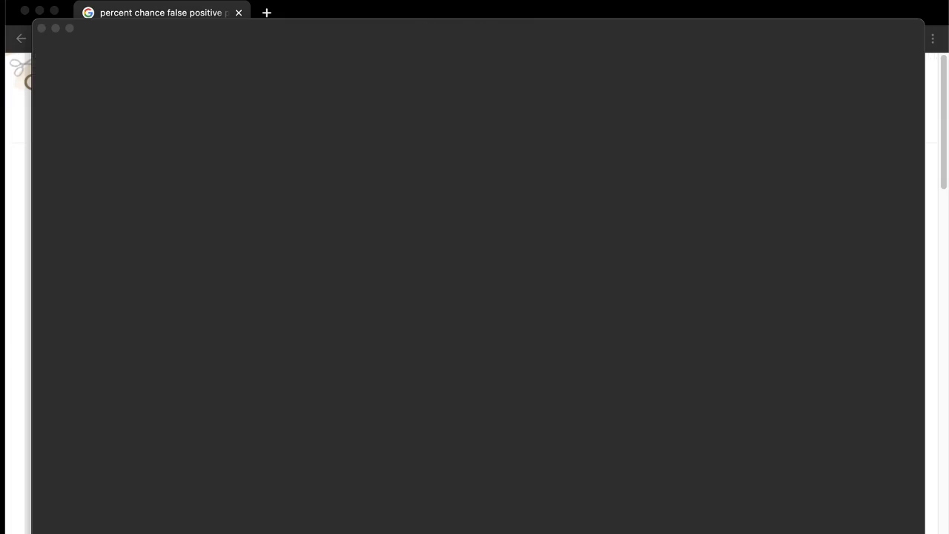
{"action": "left_click", "coordinate": [24, 10]}
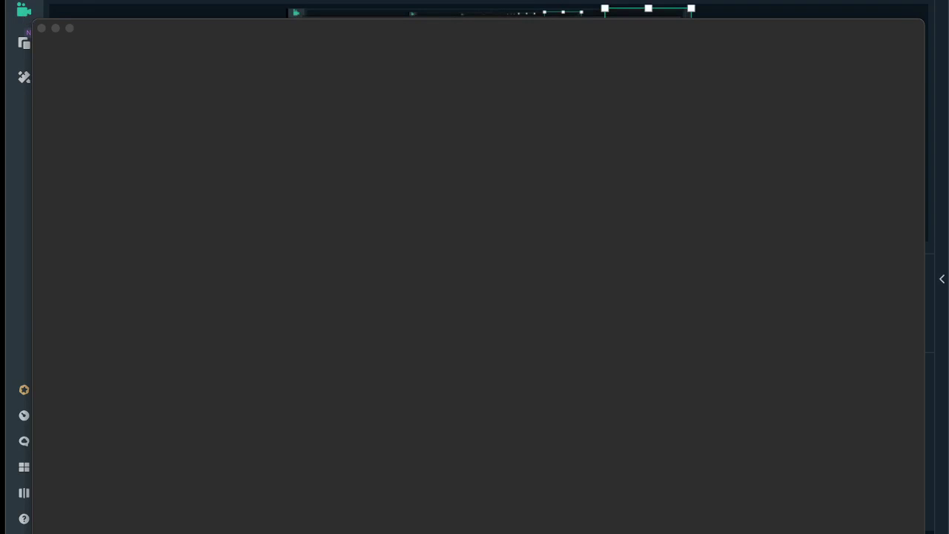